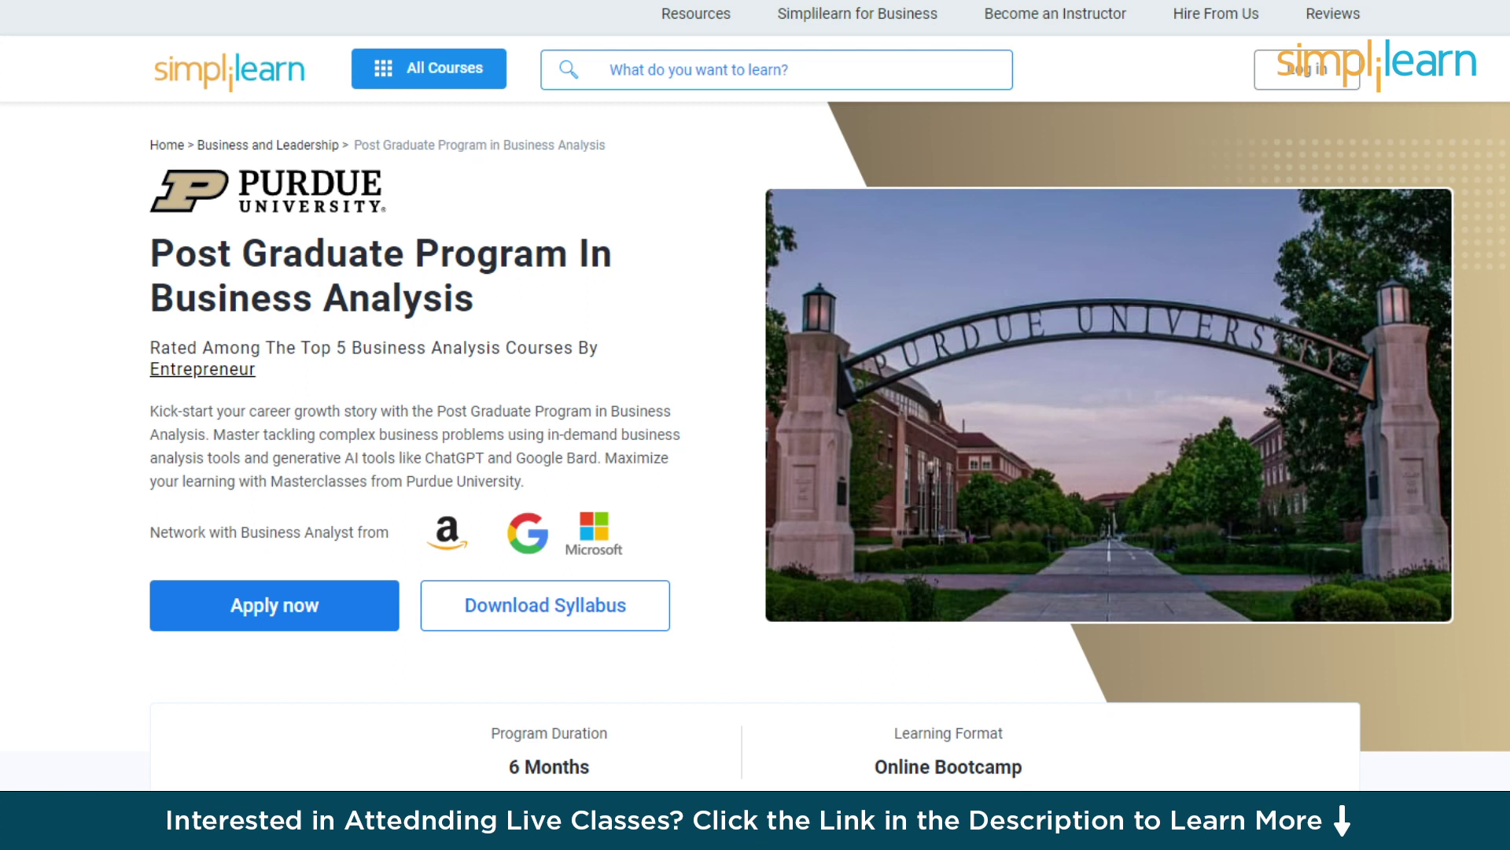
Step: Scroll the Simplilearn course page down until Program Advisors and Trainers is in view
scroll(755, 393, down, 3)
scroll(755, 386, down, 3)
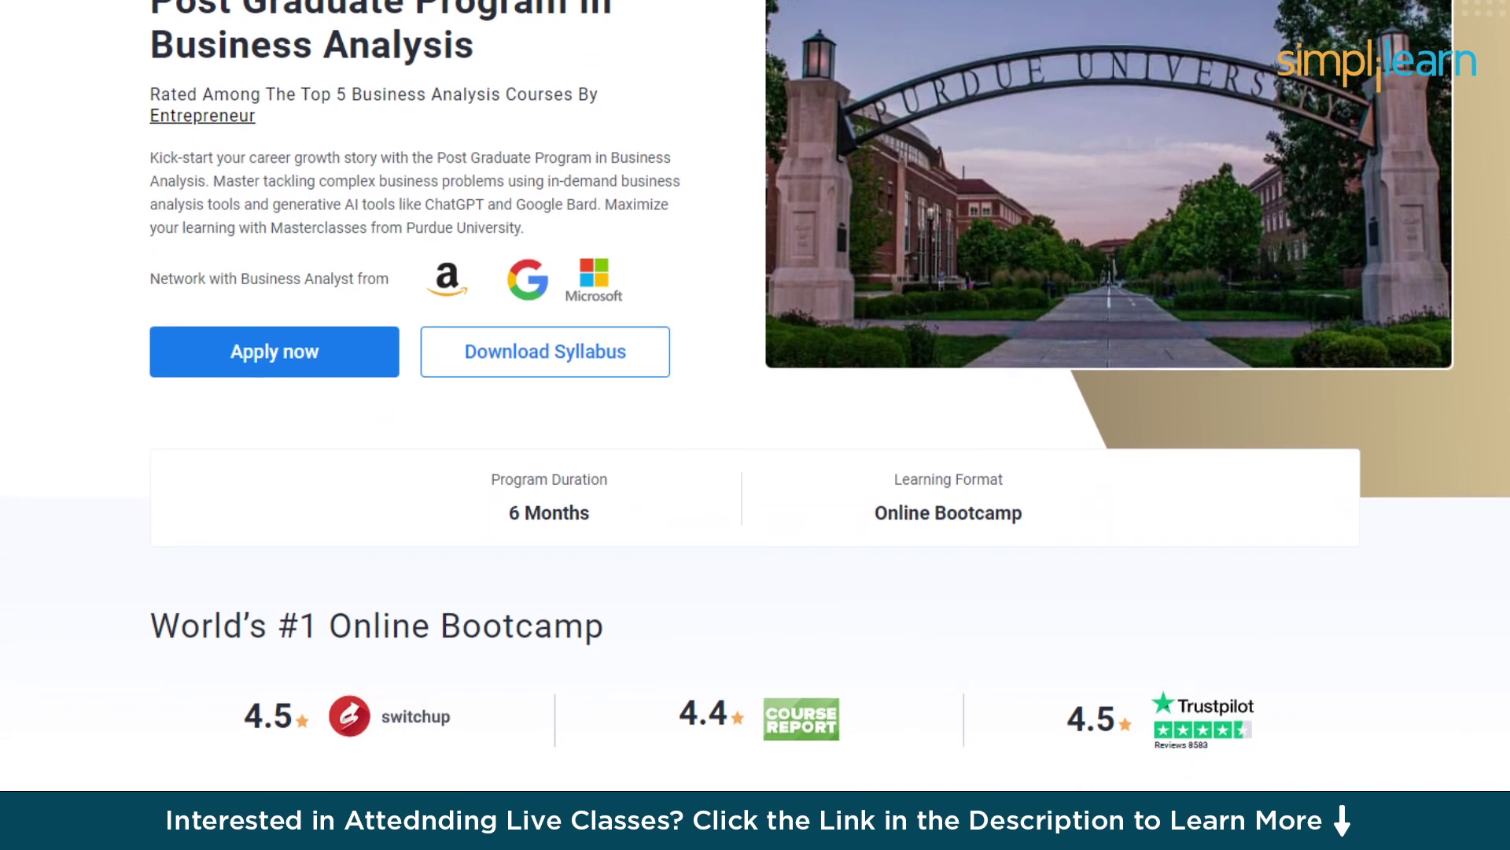
scroll(755, 385, down, 3)
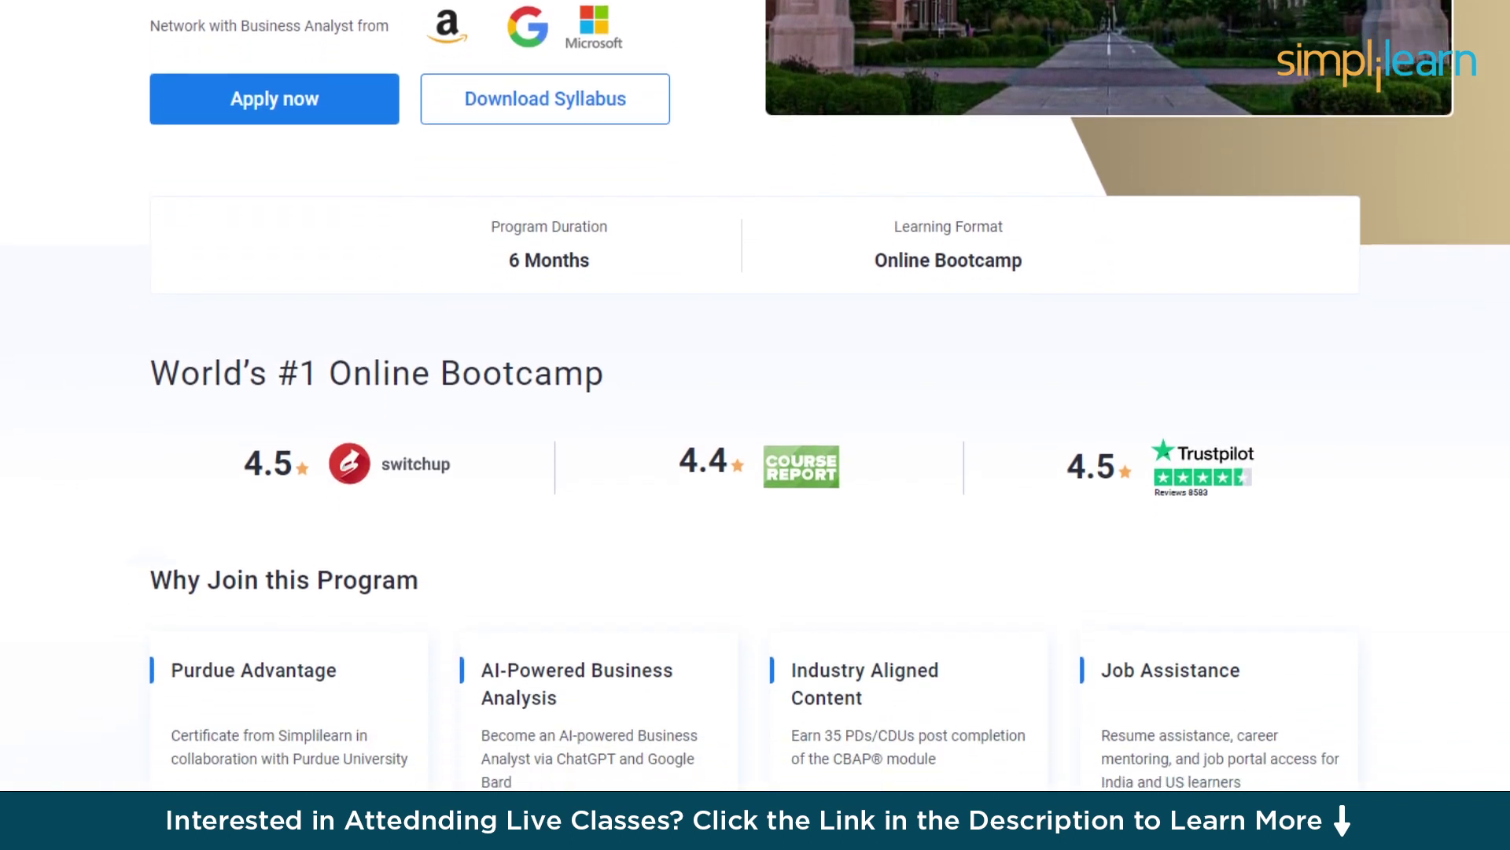
scroll(755, 386, down, 3)
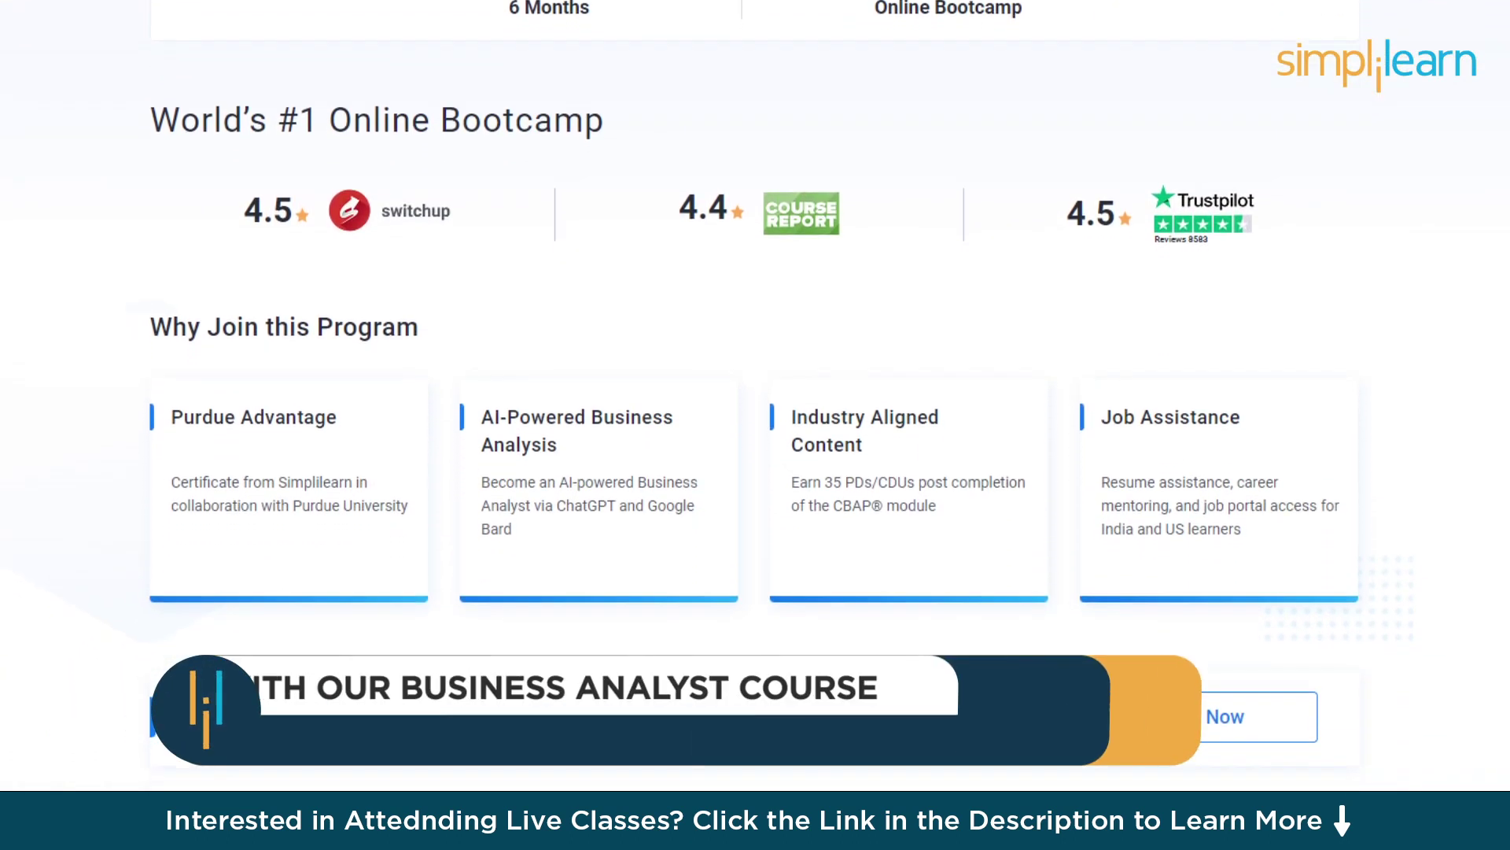
scroll(755, 385, down, 3)
scroll(755, 385, down, 3)
scroll(756, 385, down, 3)
scroll(755, 386, down, 3)
scroll(756, 386, down, 3)
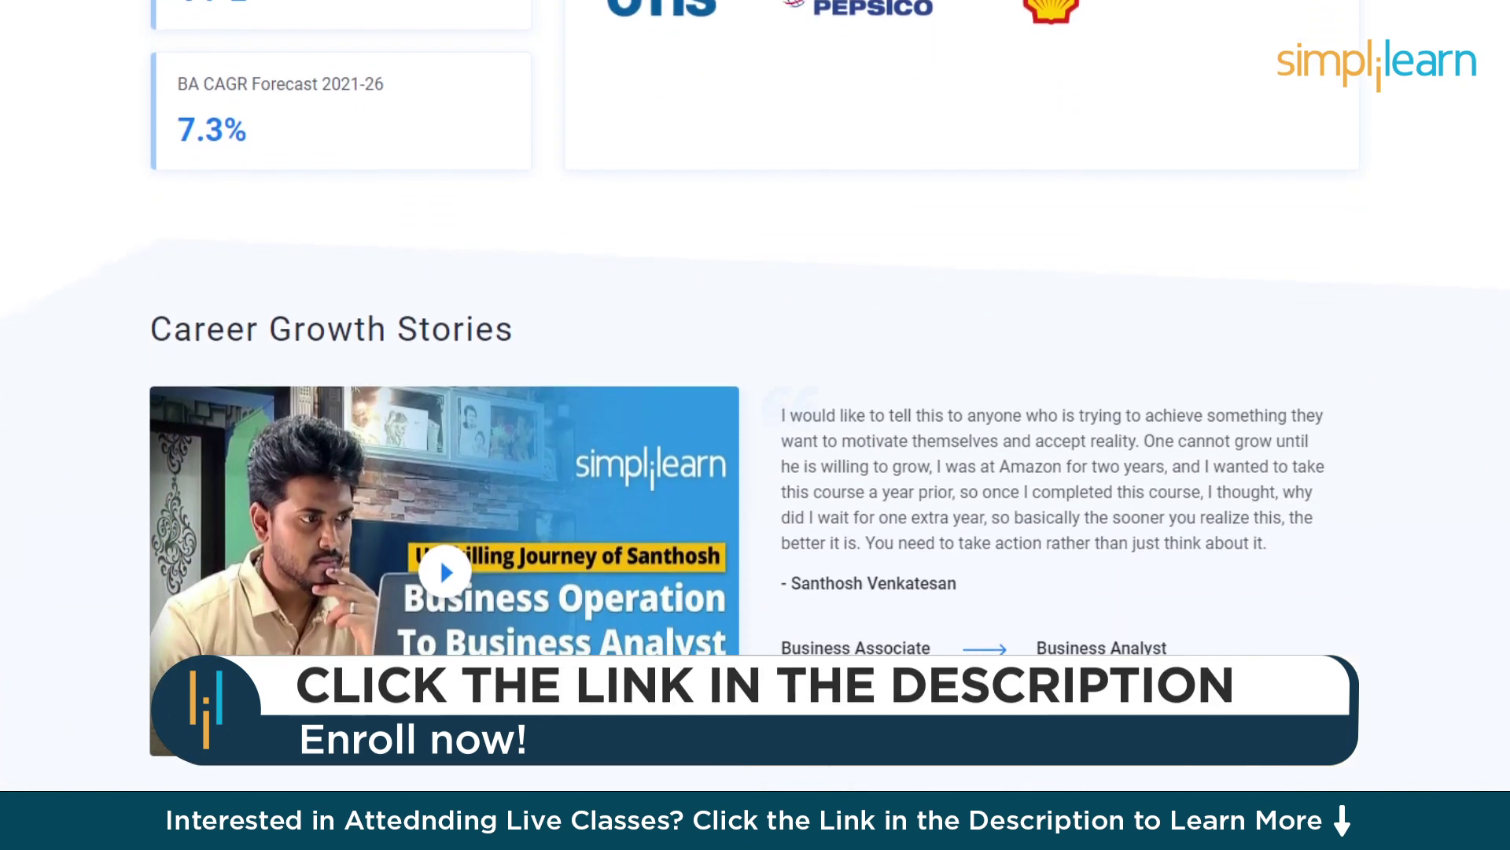
scroll(756, 386, down, 3)
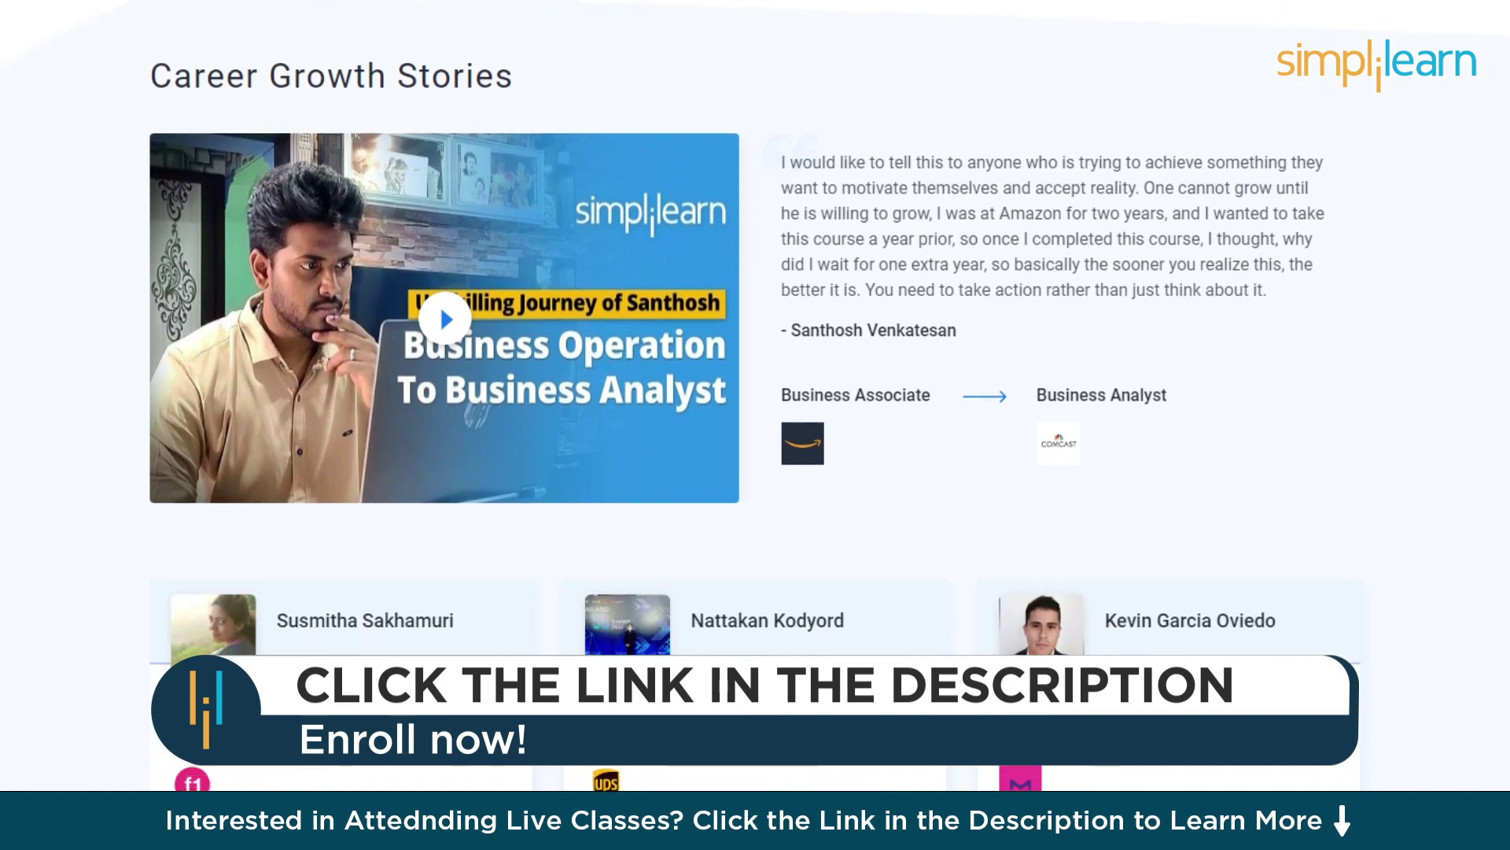
scroll(755, 386, down, 3)
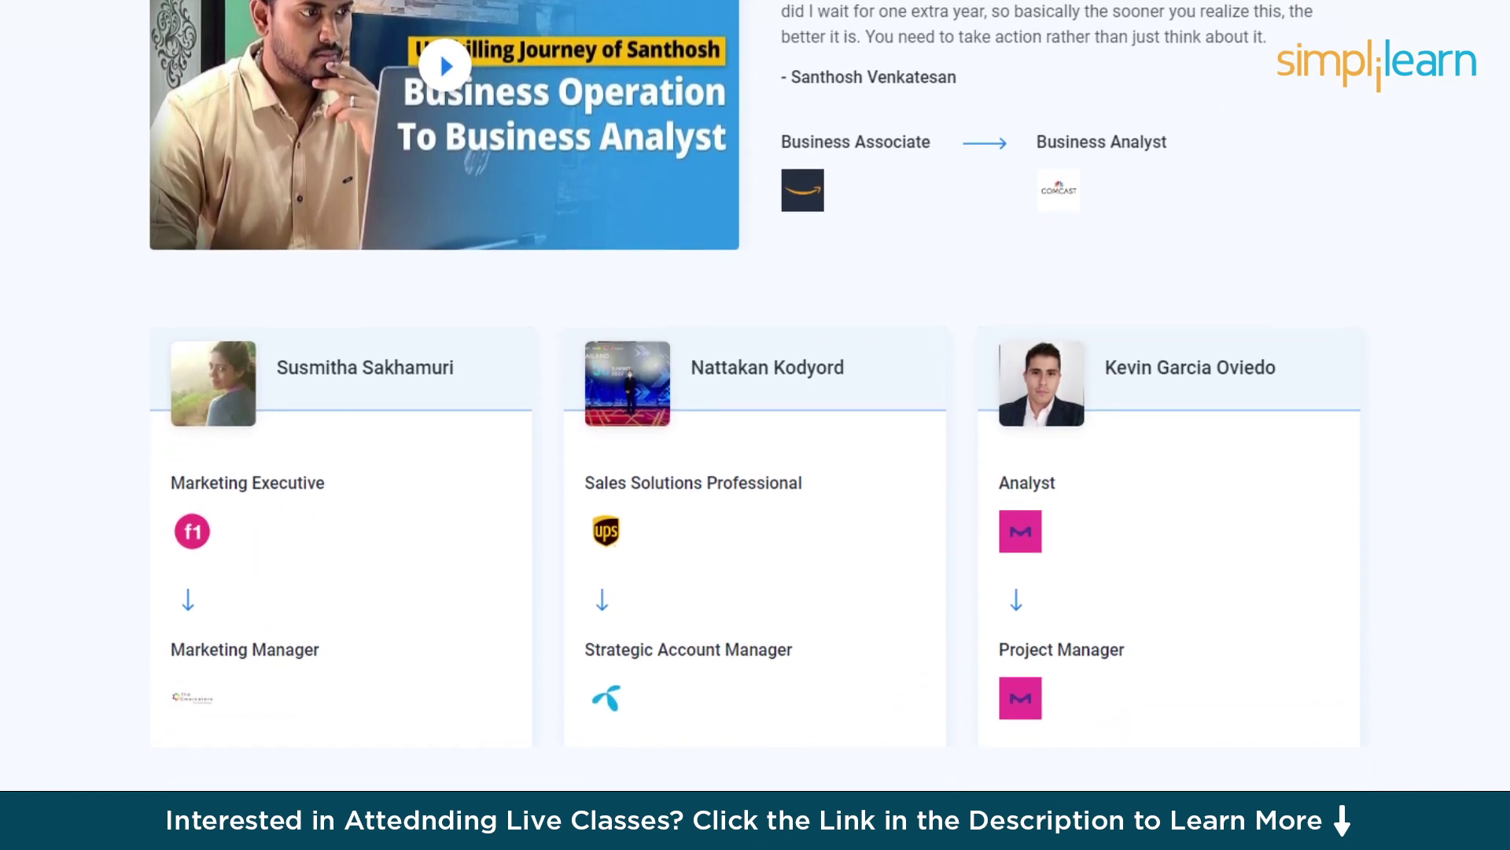
scroll(755, 385, down, 3)
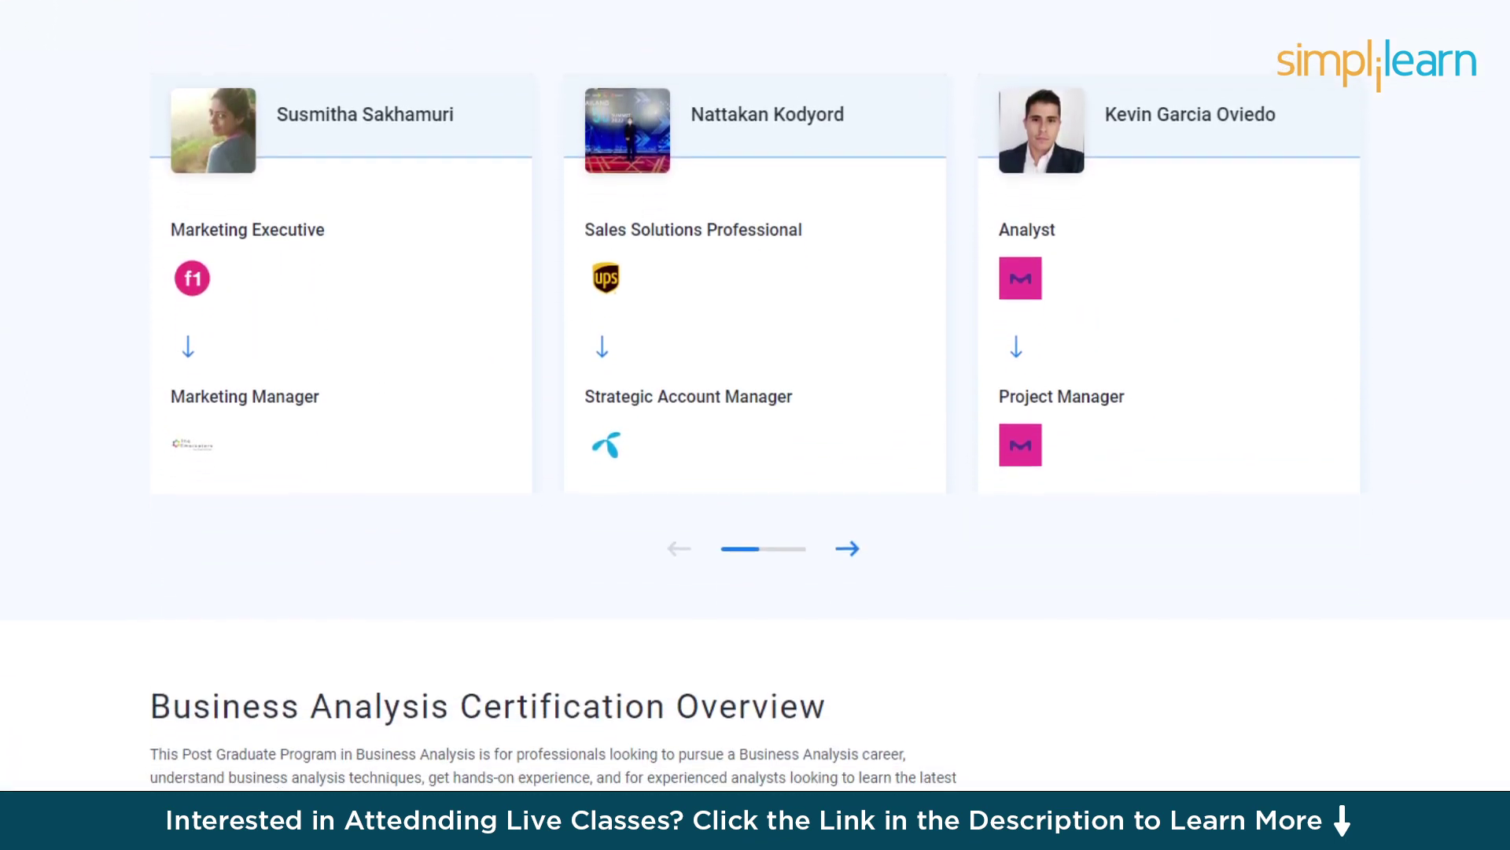
scroll(756, 386, down, 3)
scroll(755, 385, down, 3)
scroll(755, 385, down, 3)
scroll(755, 386, down, 3)
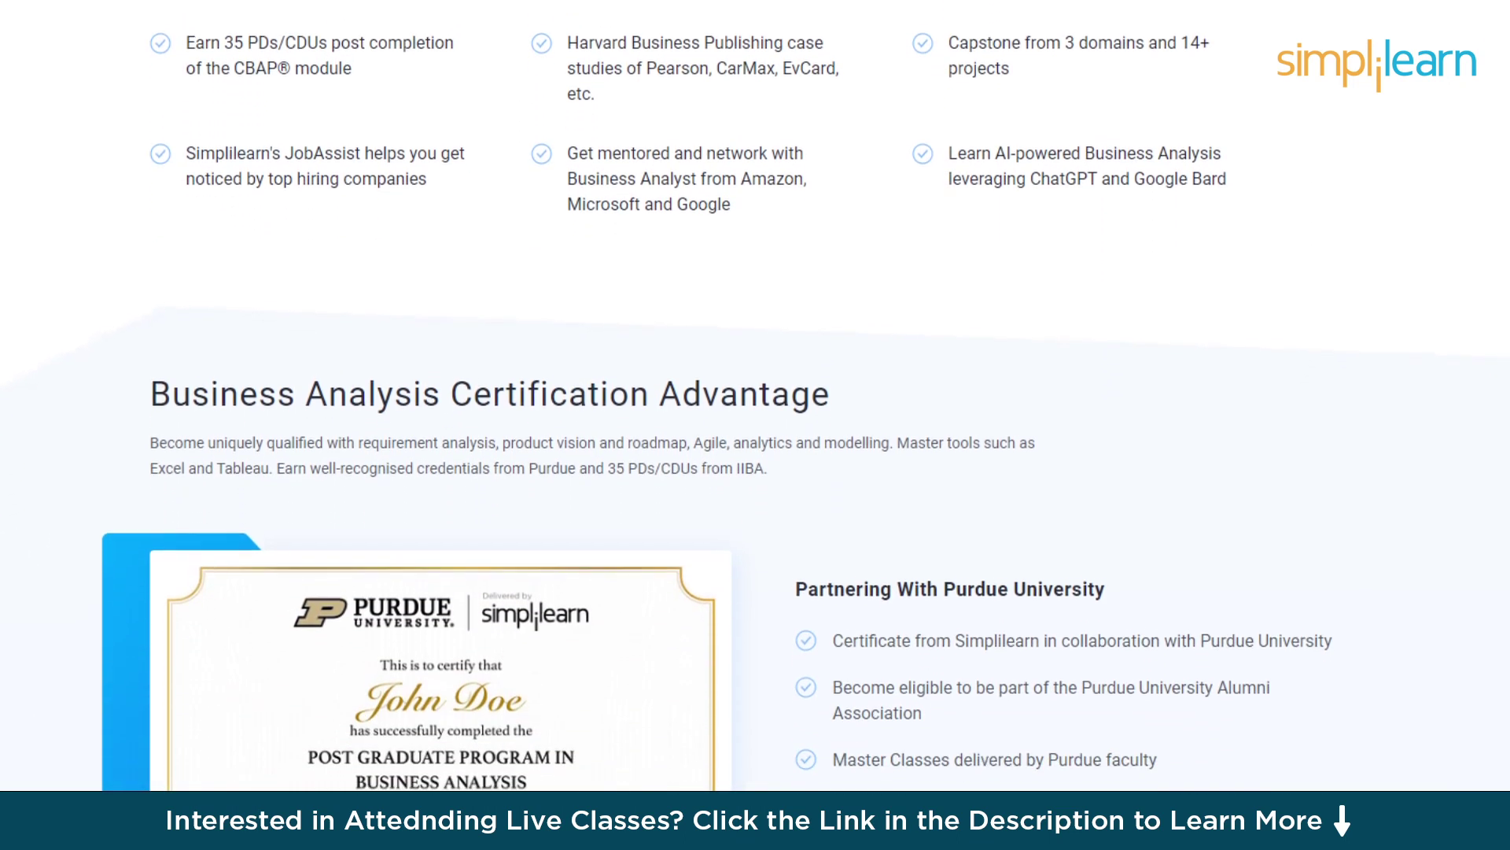
scroll(755, 385, down, 3)
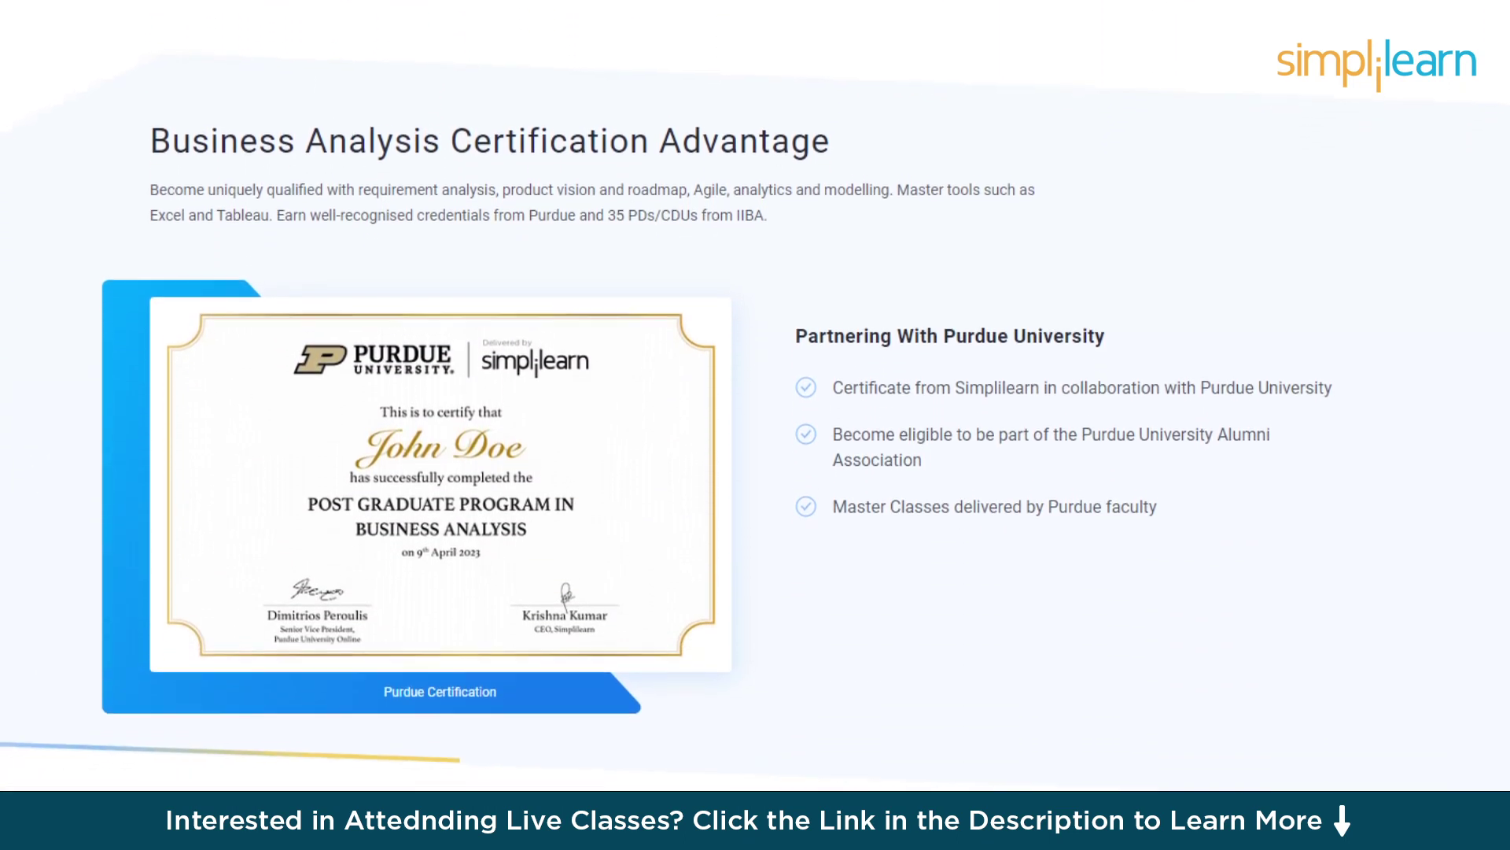
scroll(755, 386, down, 3)
scroll(755, 386, down, 3)
scroll(755, 385, down, 3)
scroll(755, 386, down, 3)
scroll(755, 386, down, 3)
scroll(755, 385, down, 3)
scroll(755, 385, down, 3)
scroll(755, 386, down, 3)
scroll(755, 385, down, 3)
scroll(755, 386, down, 3)
scroll(755, 385, down, 3)
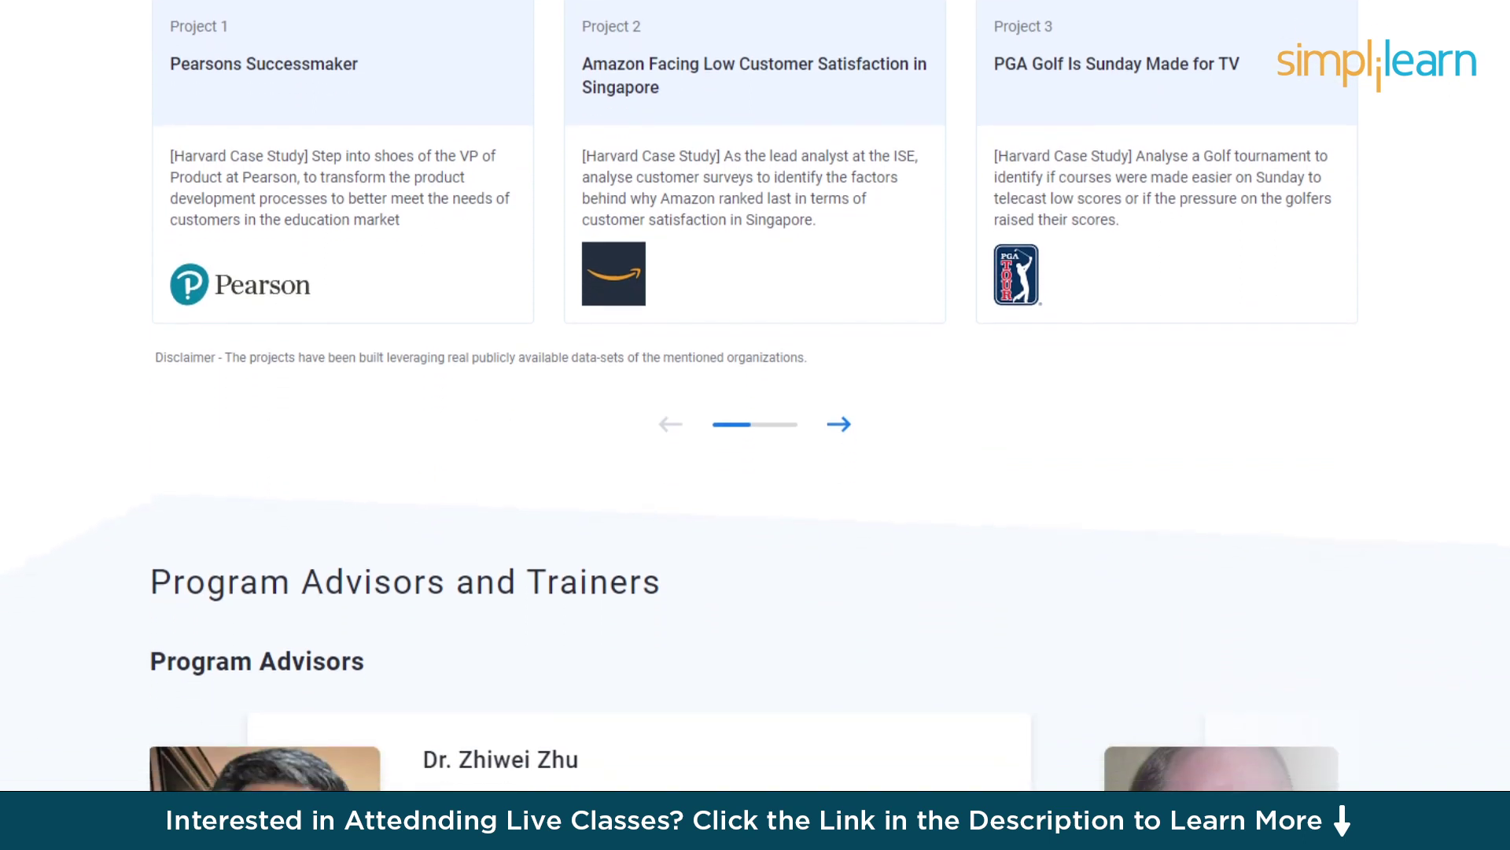
scroll(755, 385, down, 2)
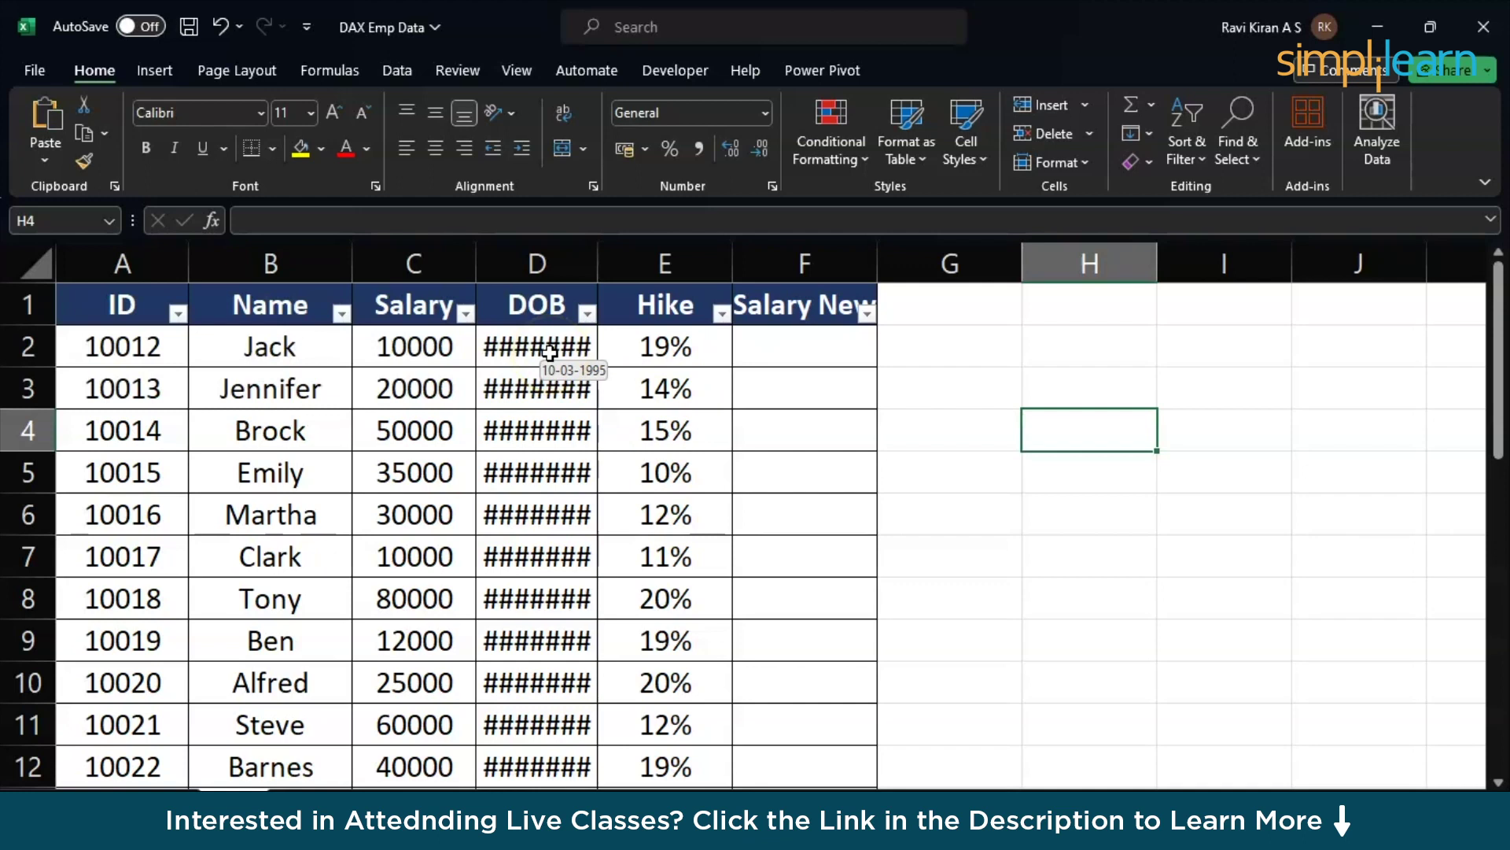
Step: AutoFit column D so DOB dates like 10-03-1995 show instead of hash marks
click(546, 353)
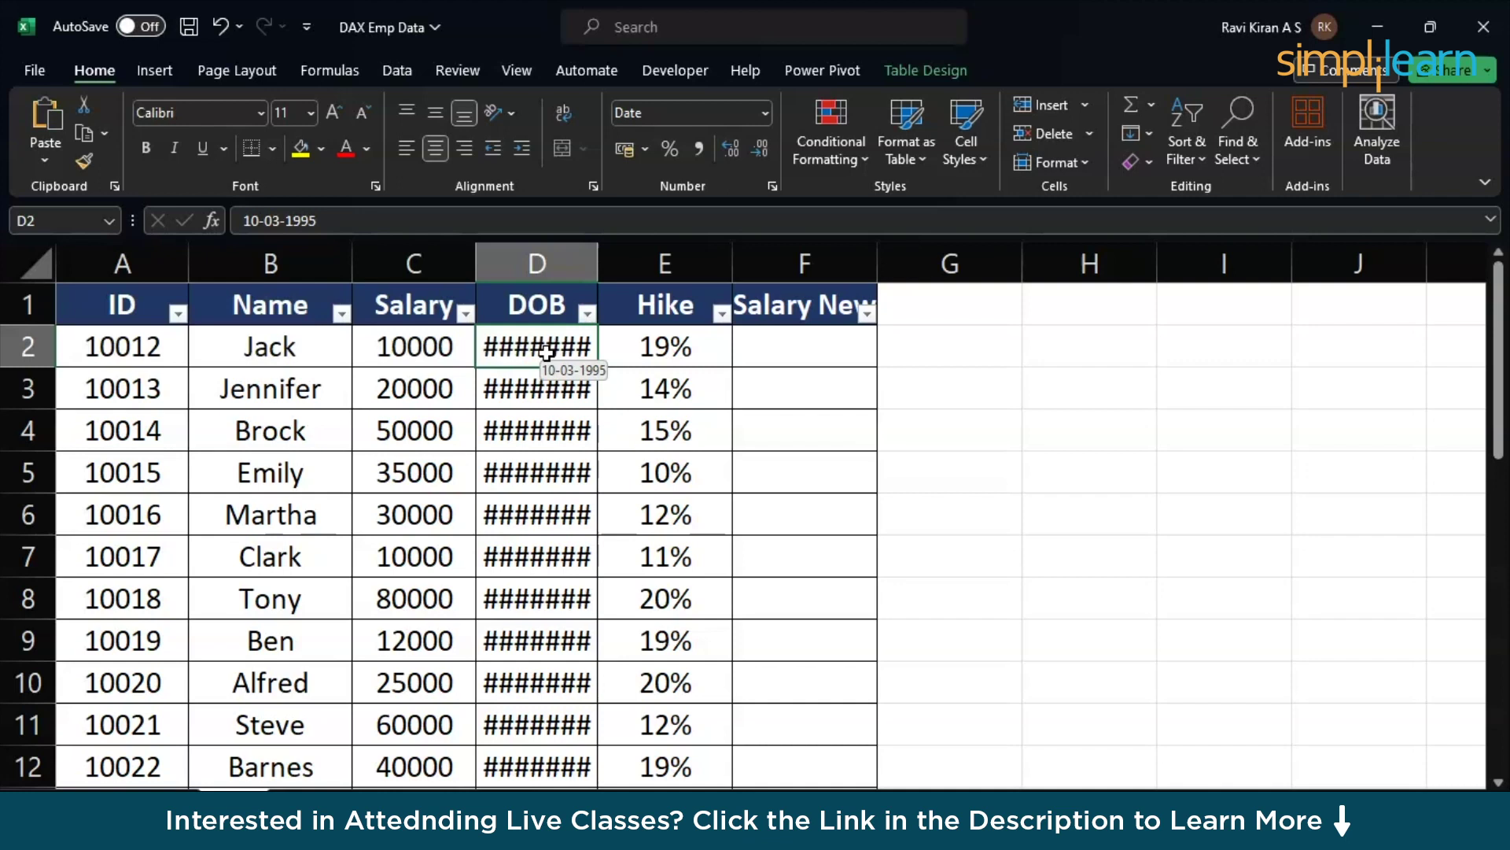
double_click(598, 260)
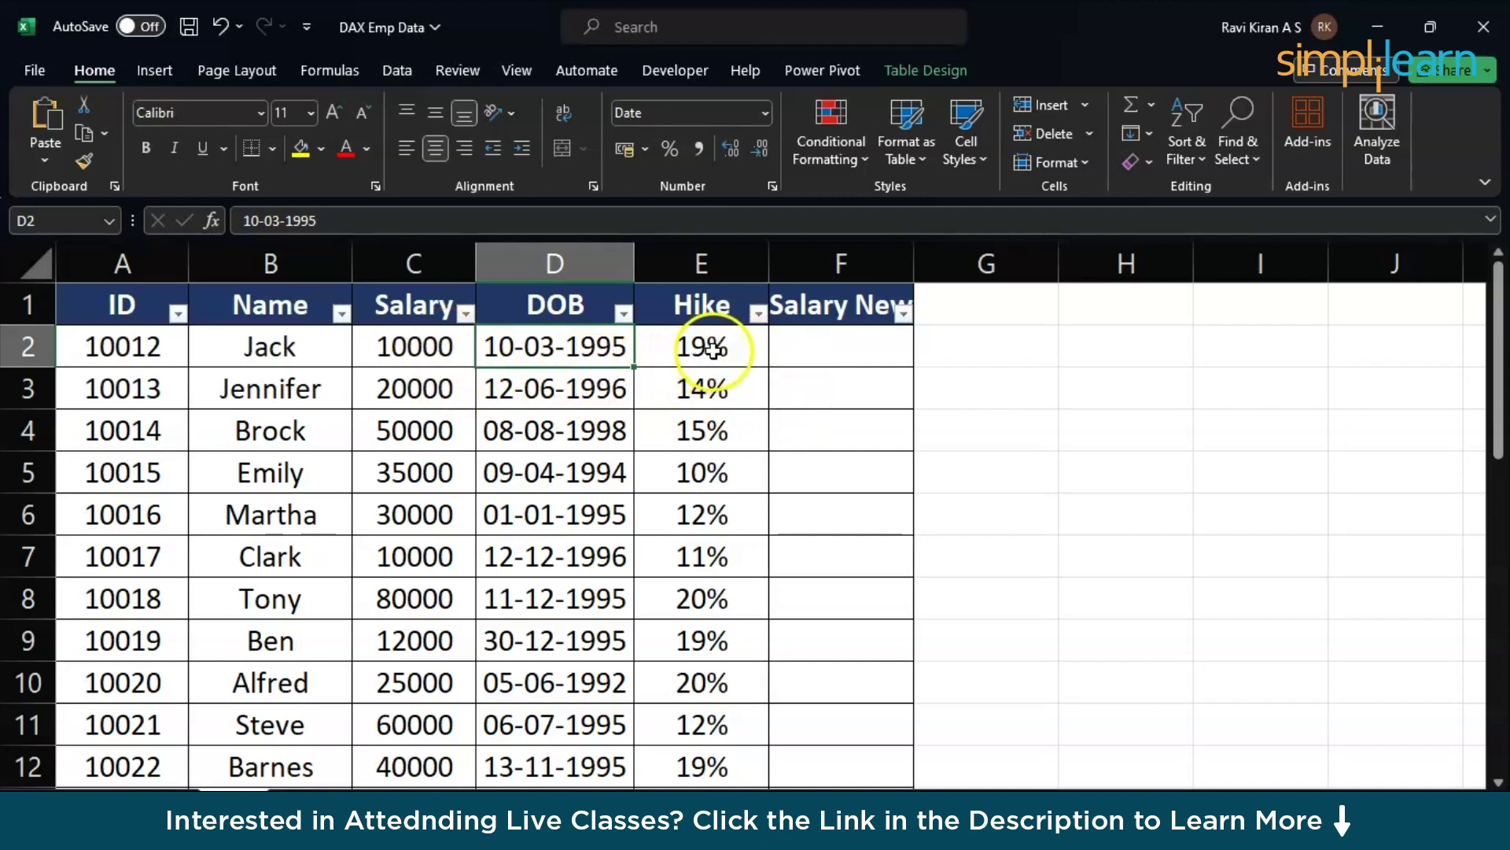
click(812, 348)
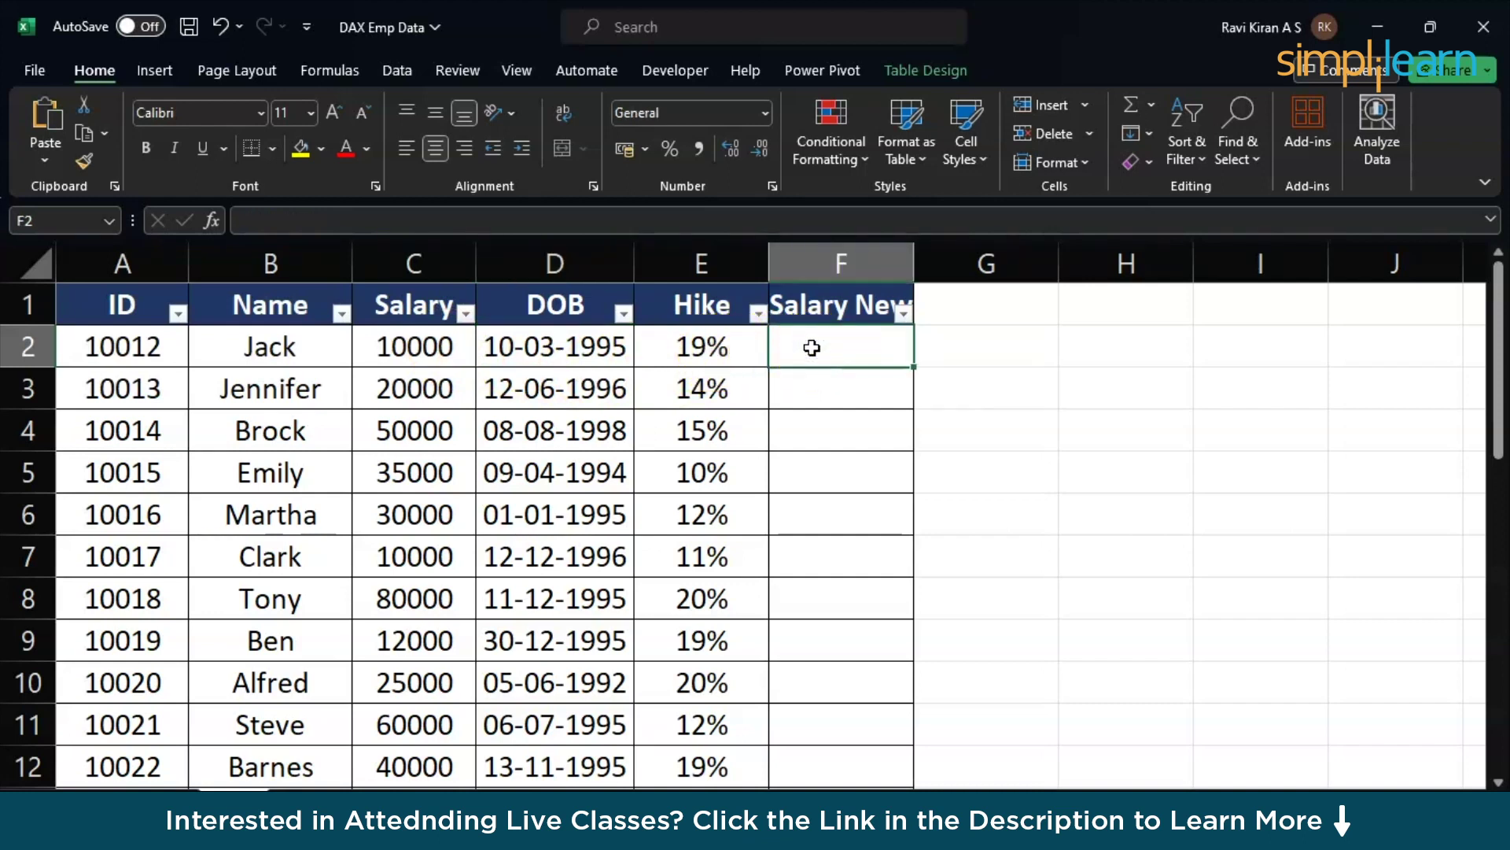
text(=)
click(830, 349)
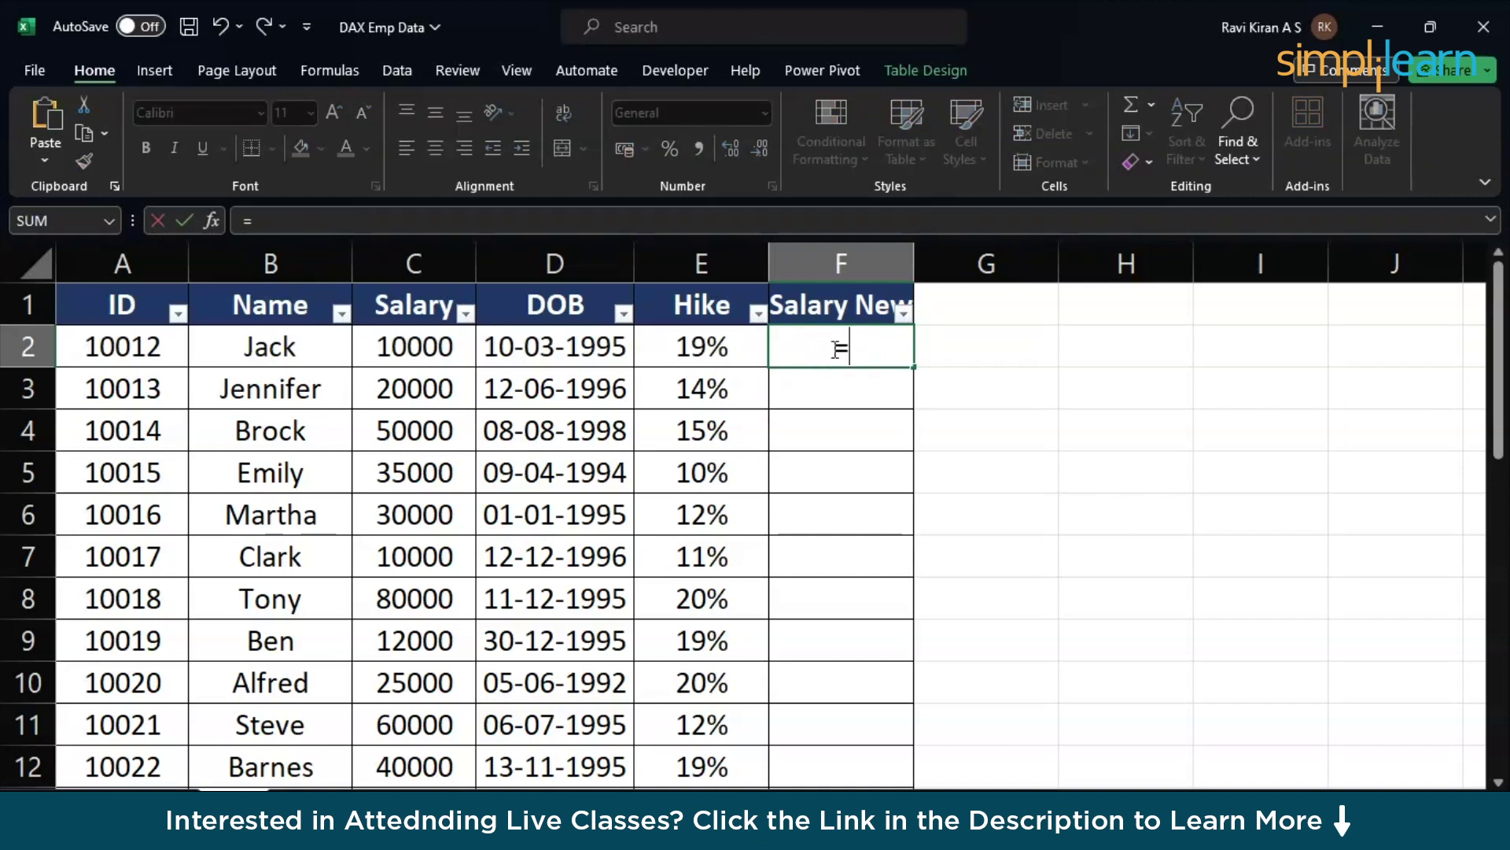
click(415, 355)
text(+()
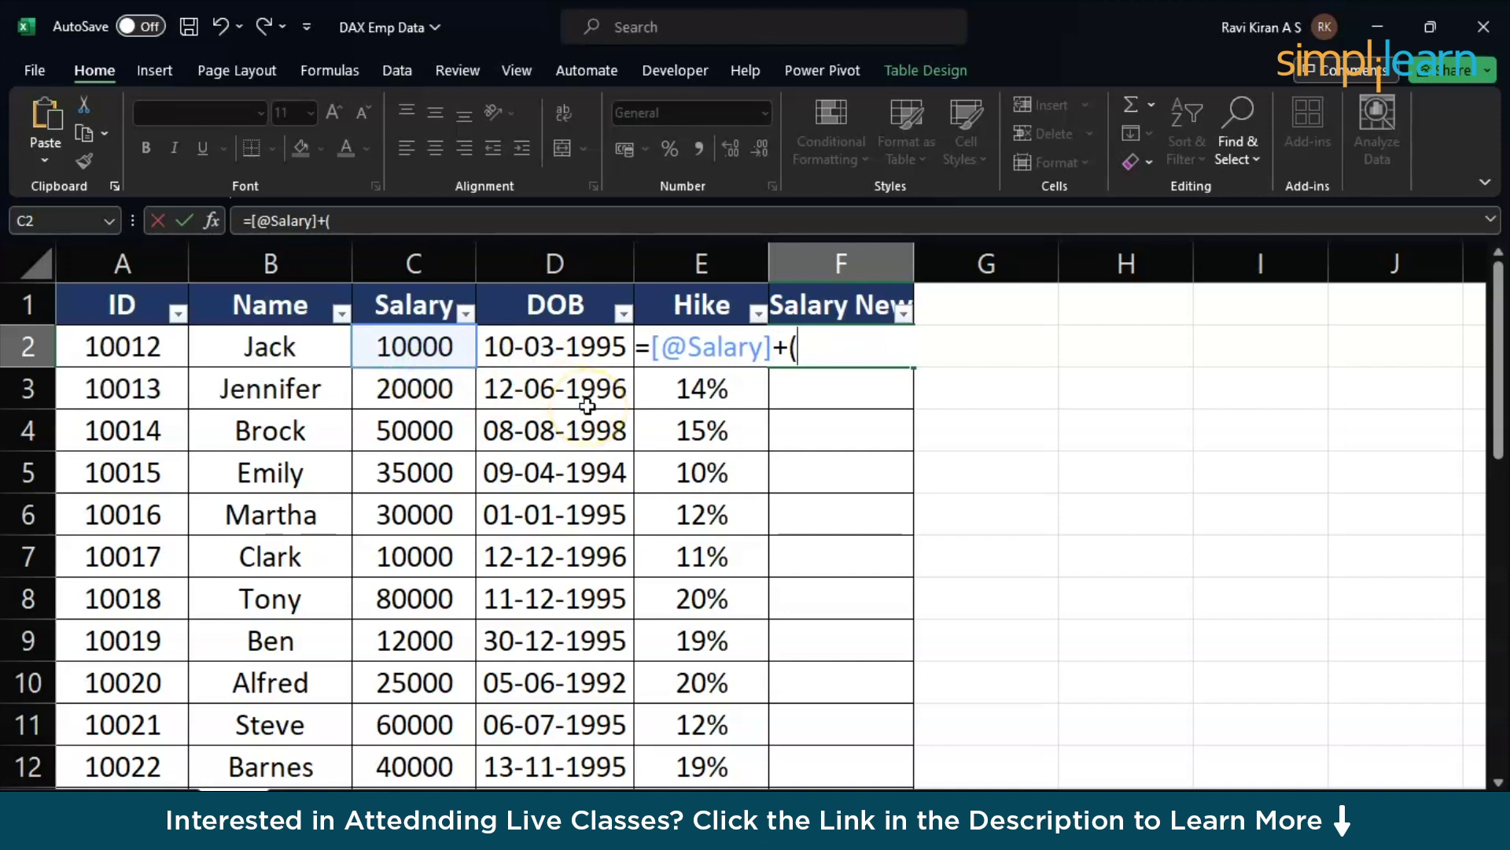
text(E2)
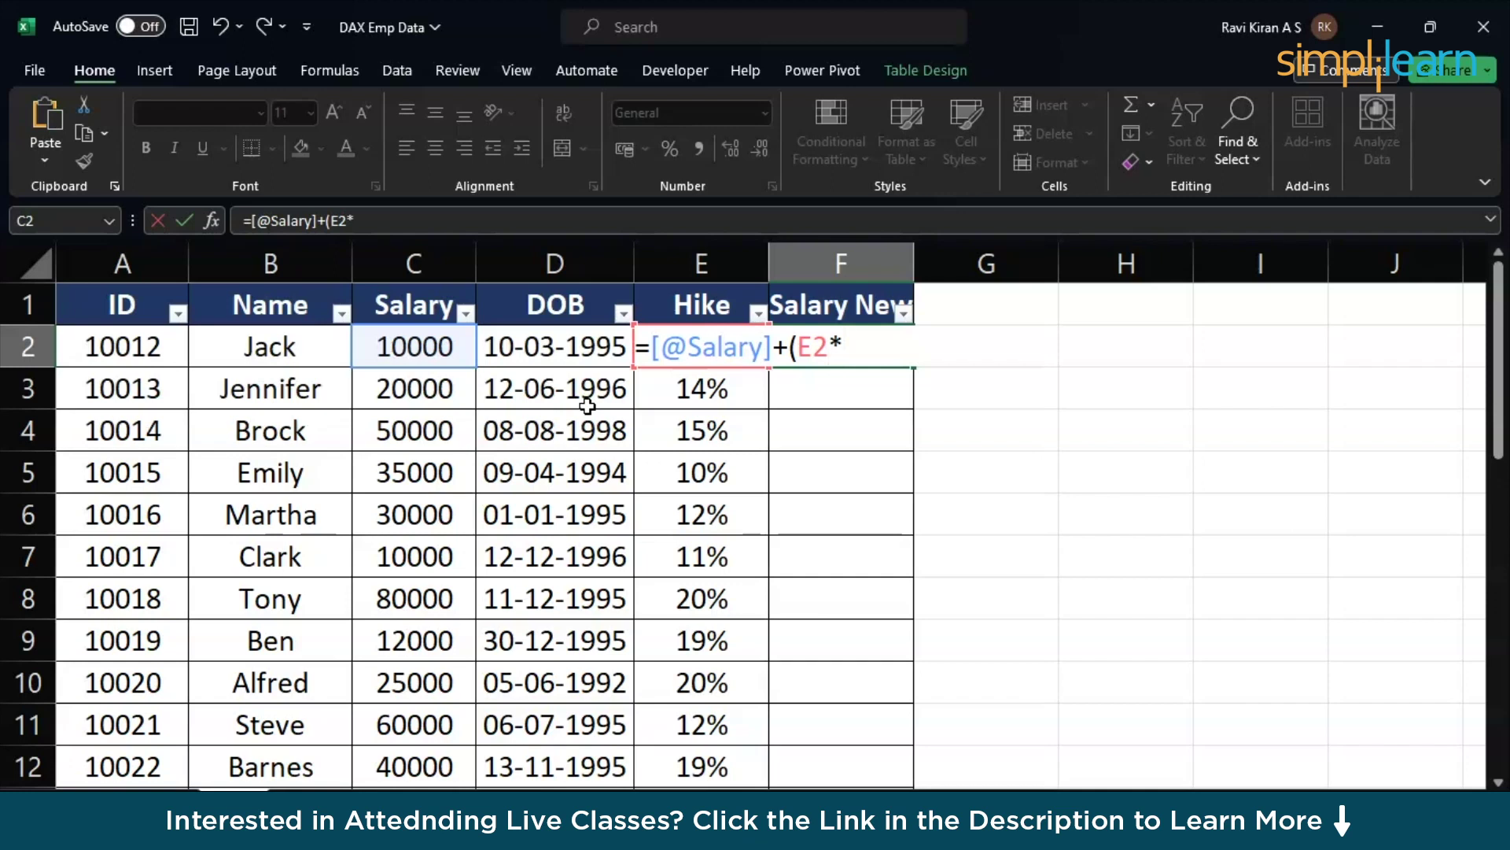
text(*)
click(427, 346)
text())
key(Return)
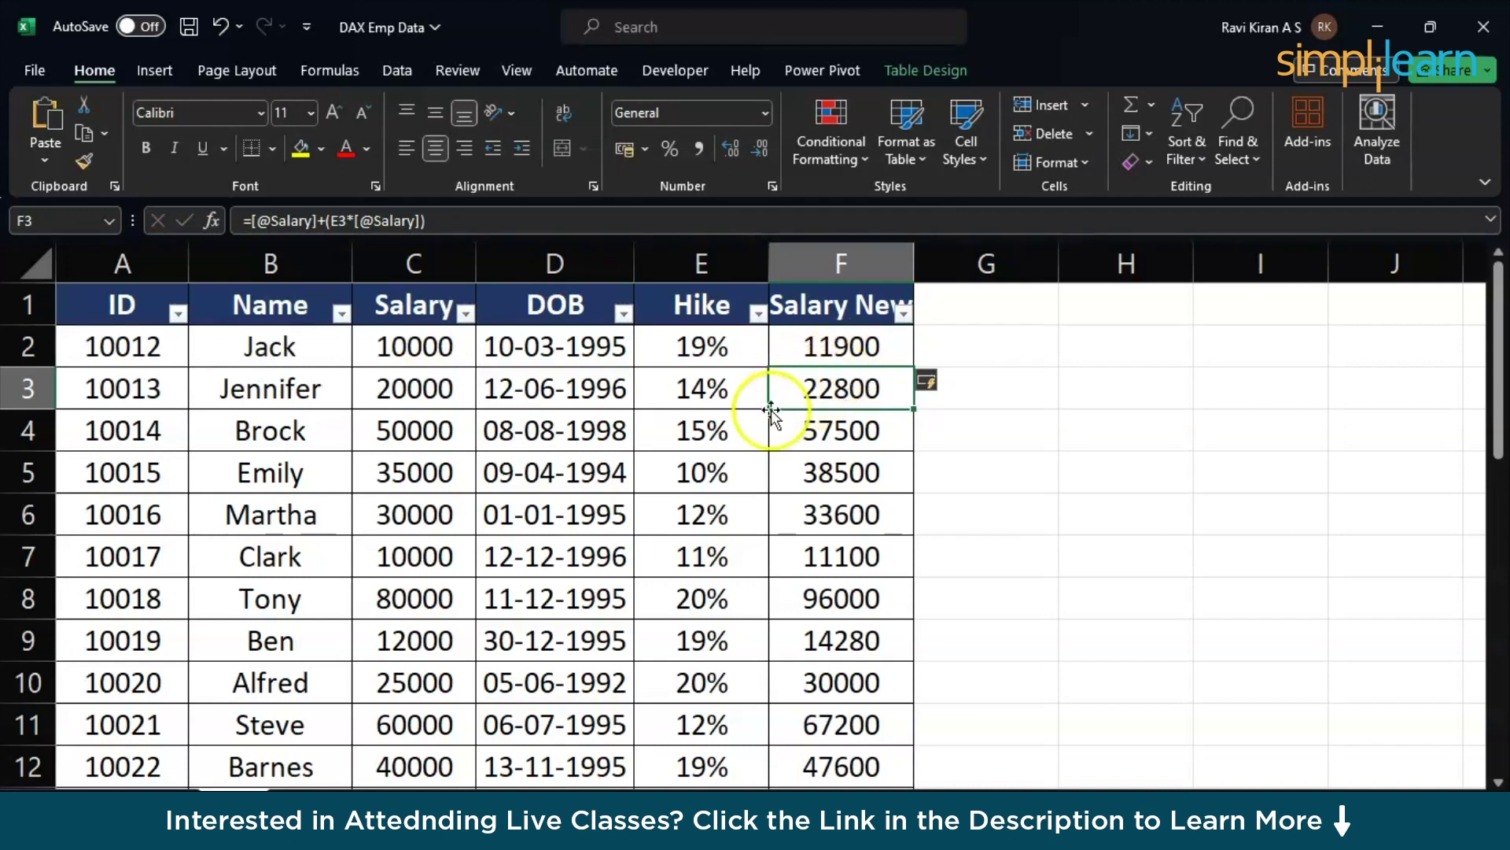
Step: Replace E3's 14% hike with the text No Hike, producing #VALUE! in F3
click(682, 386)
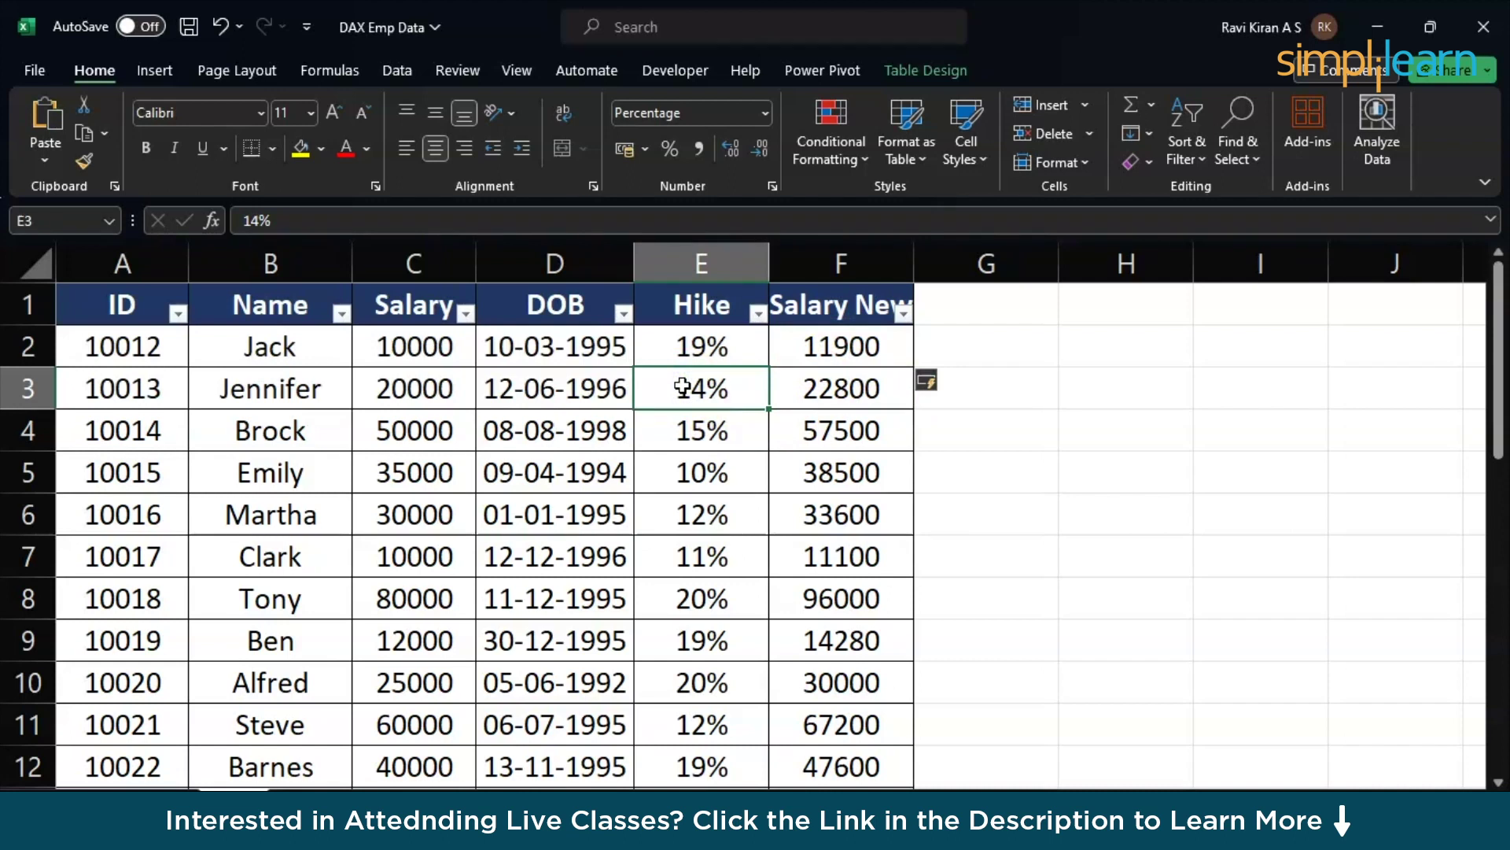
key(Delete)
key(Right)
key(Right)
key(Right)
key(Down)
key(Down)
click(795, 398)
click(795, 398)
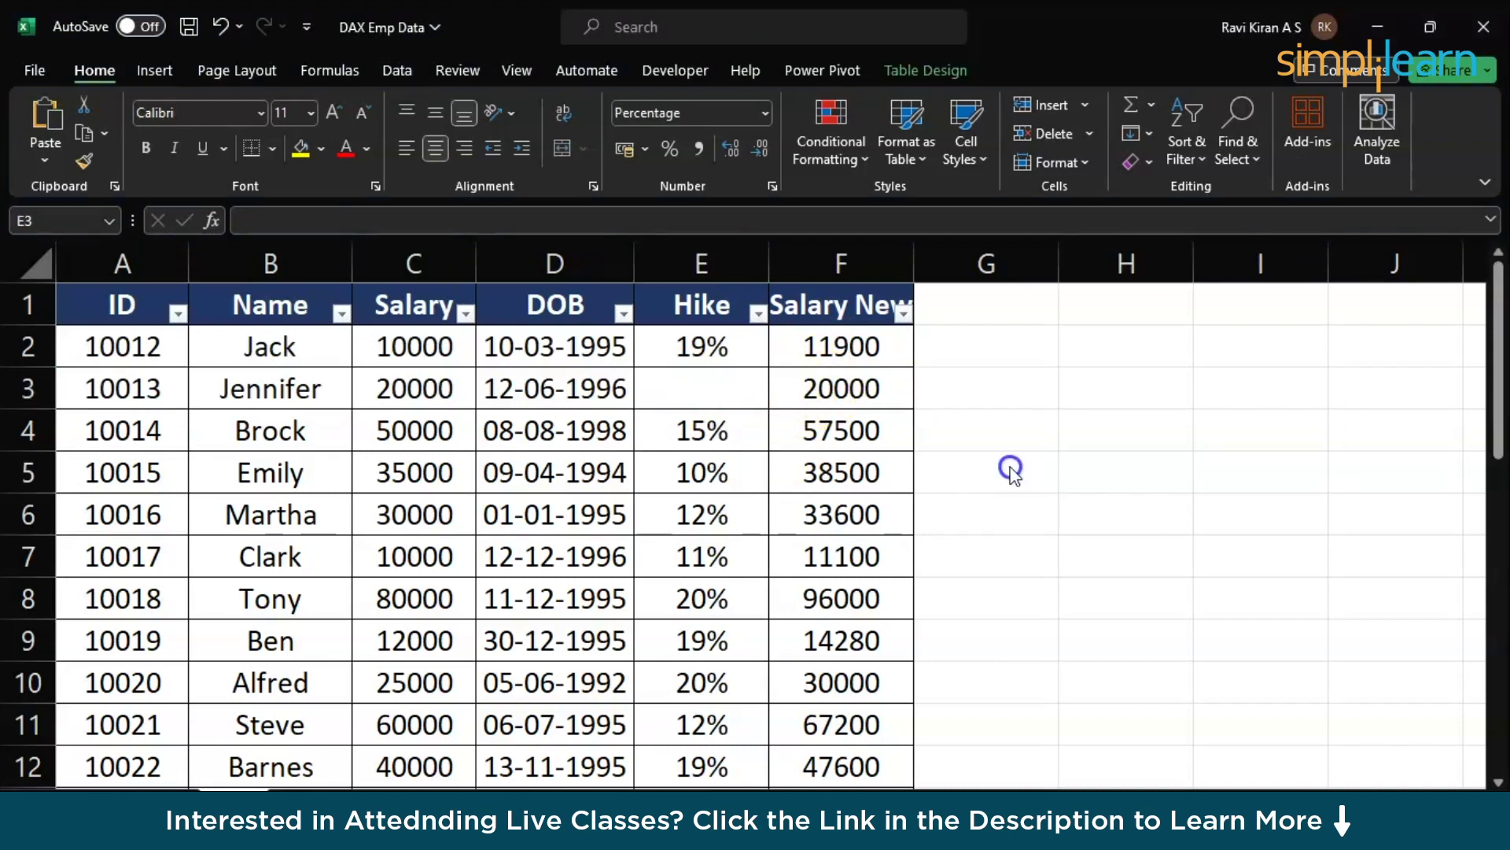
click(721, 389)
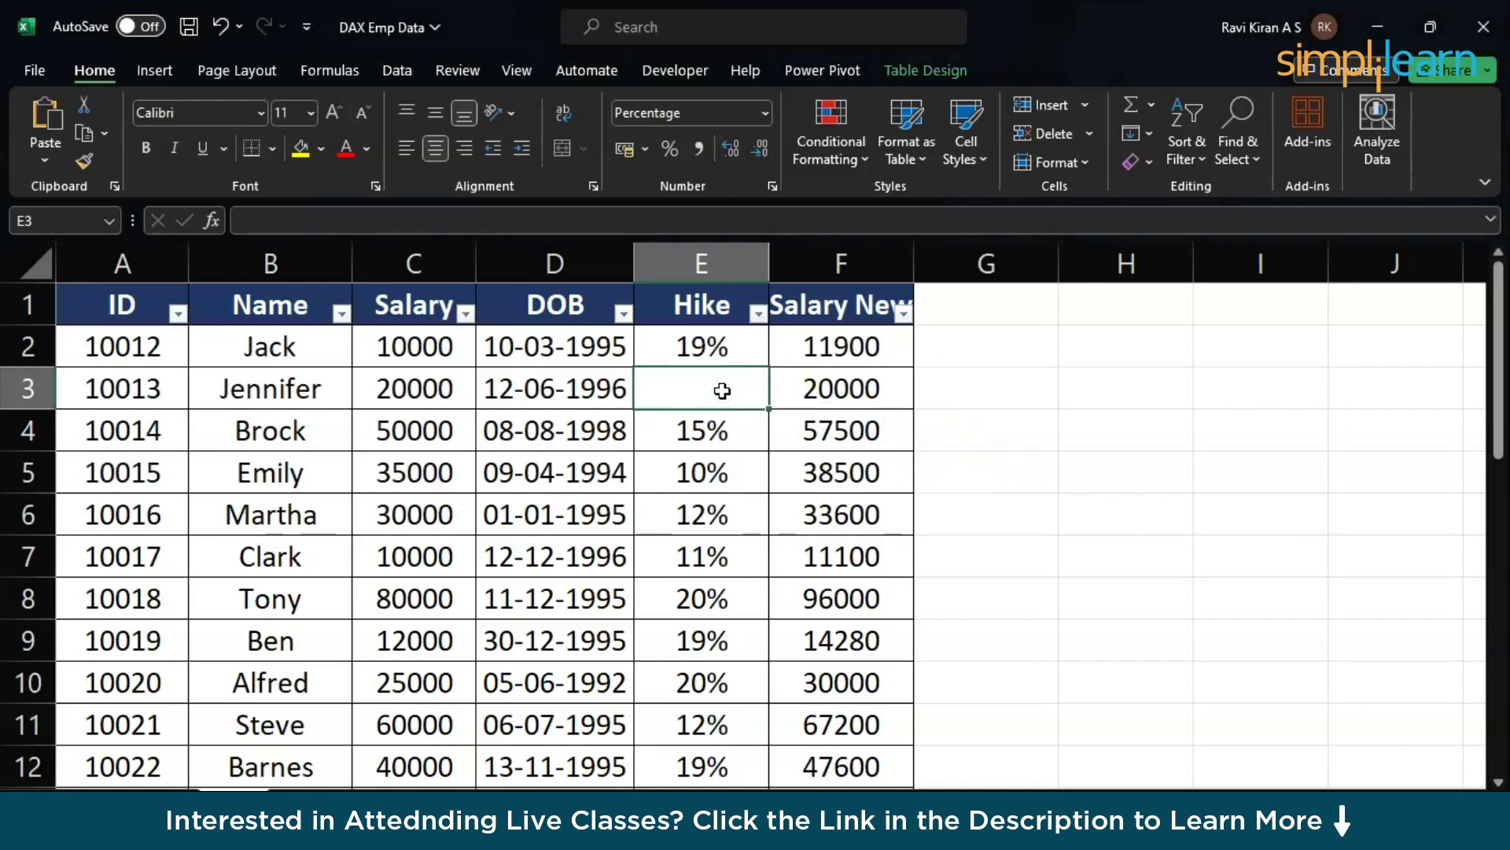
click(825, 387)
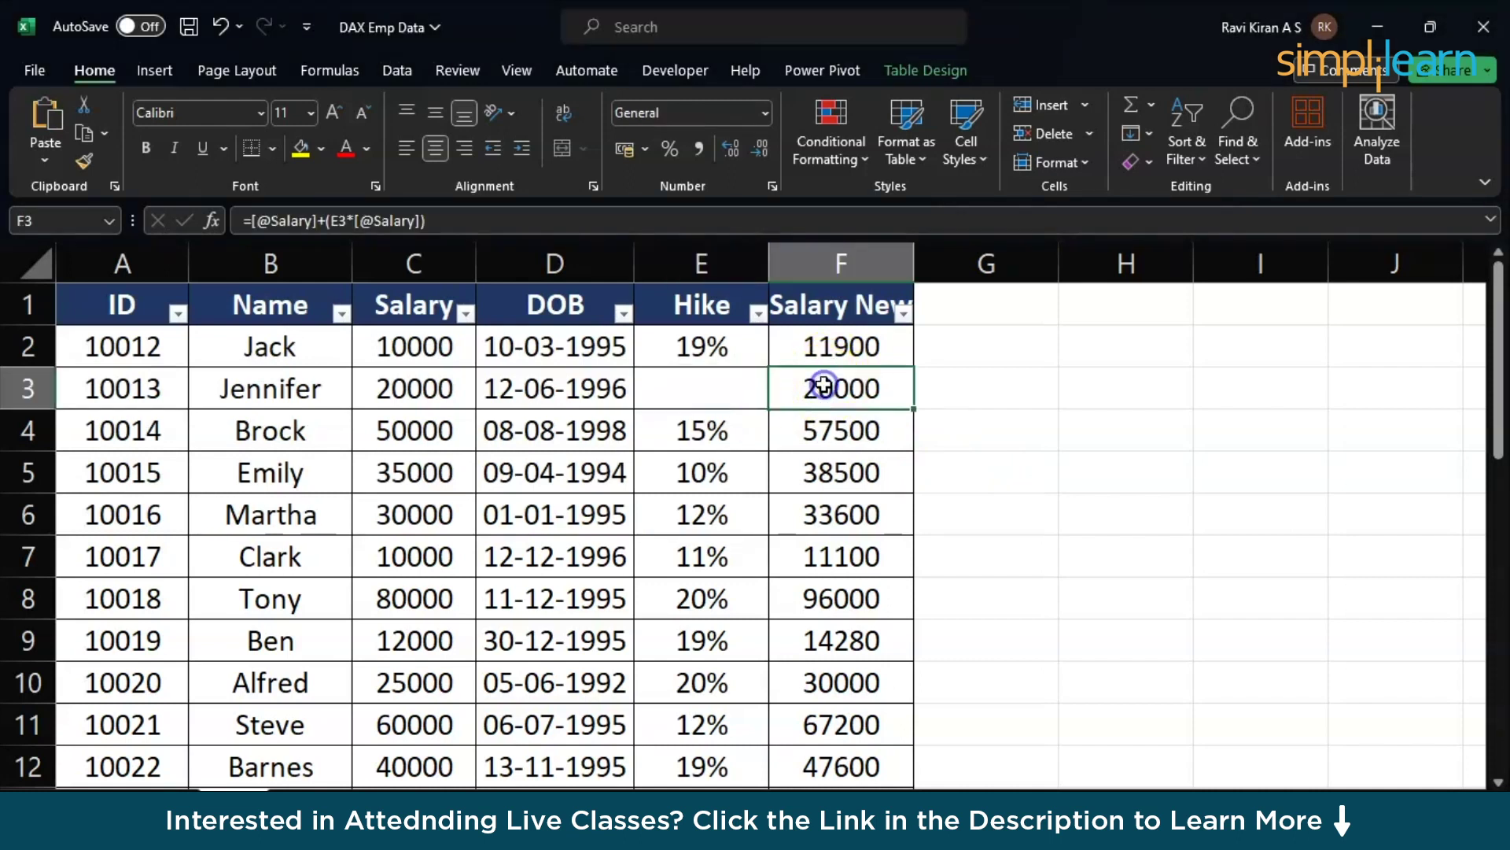
click(746, 390)
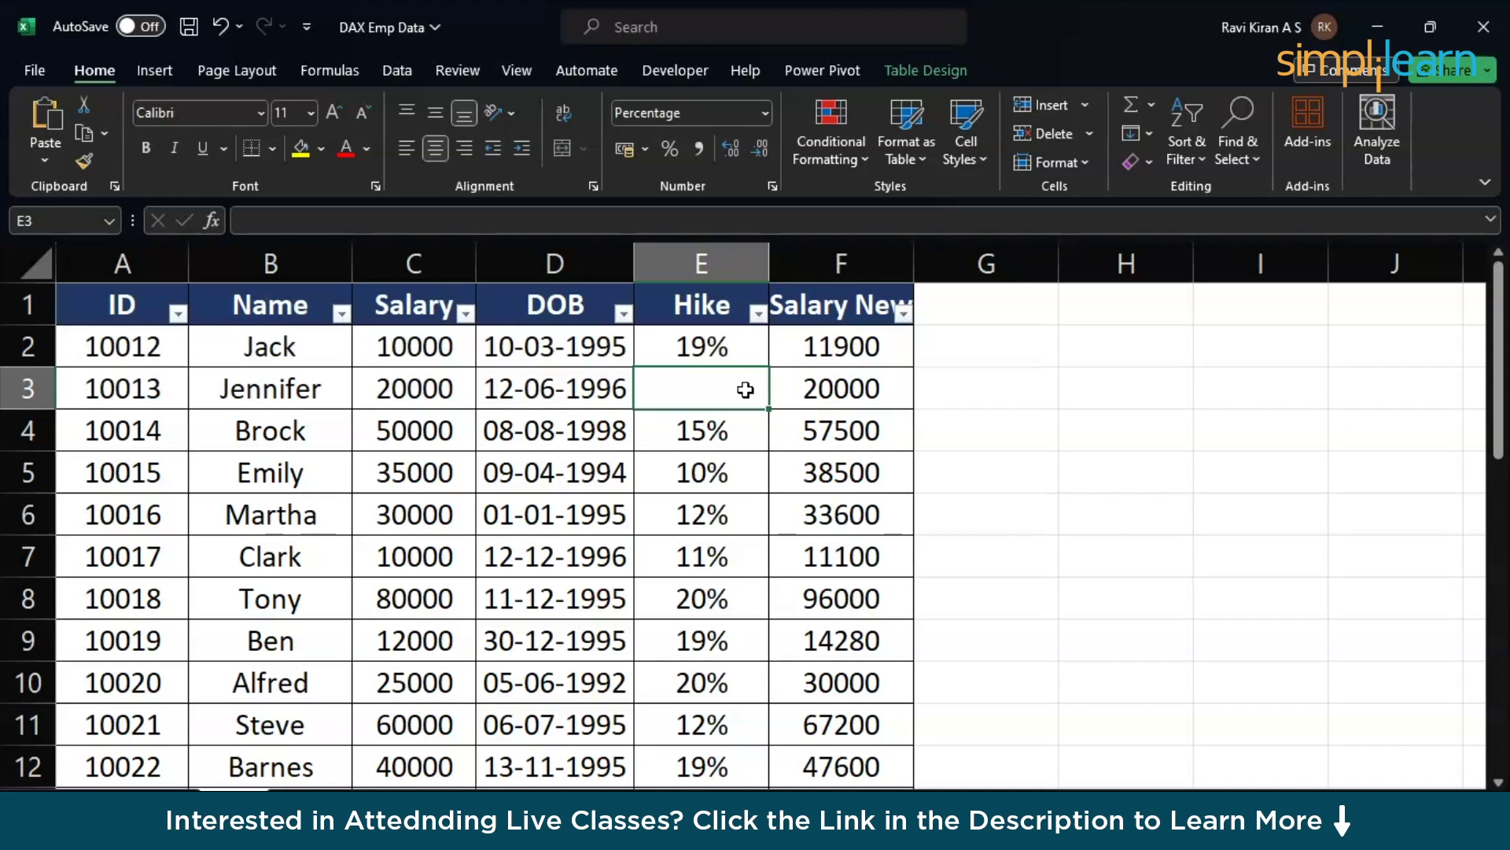
text(No Hike)
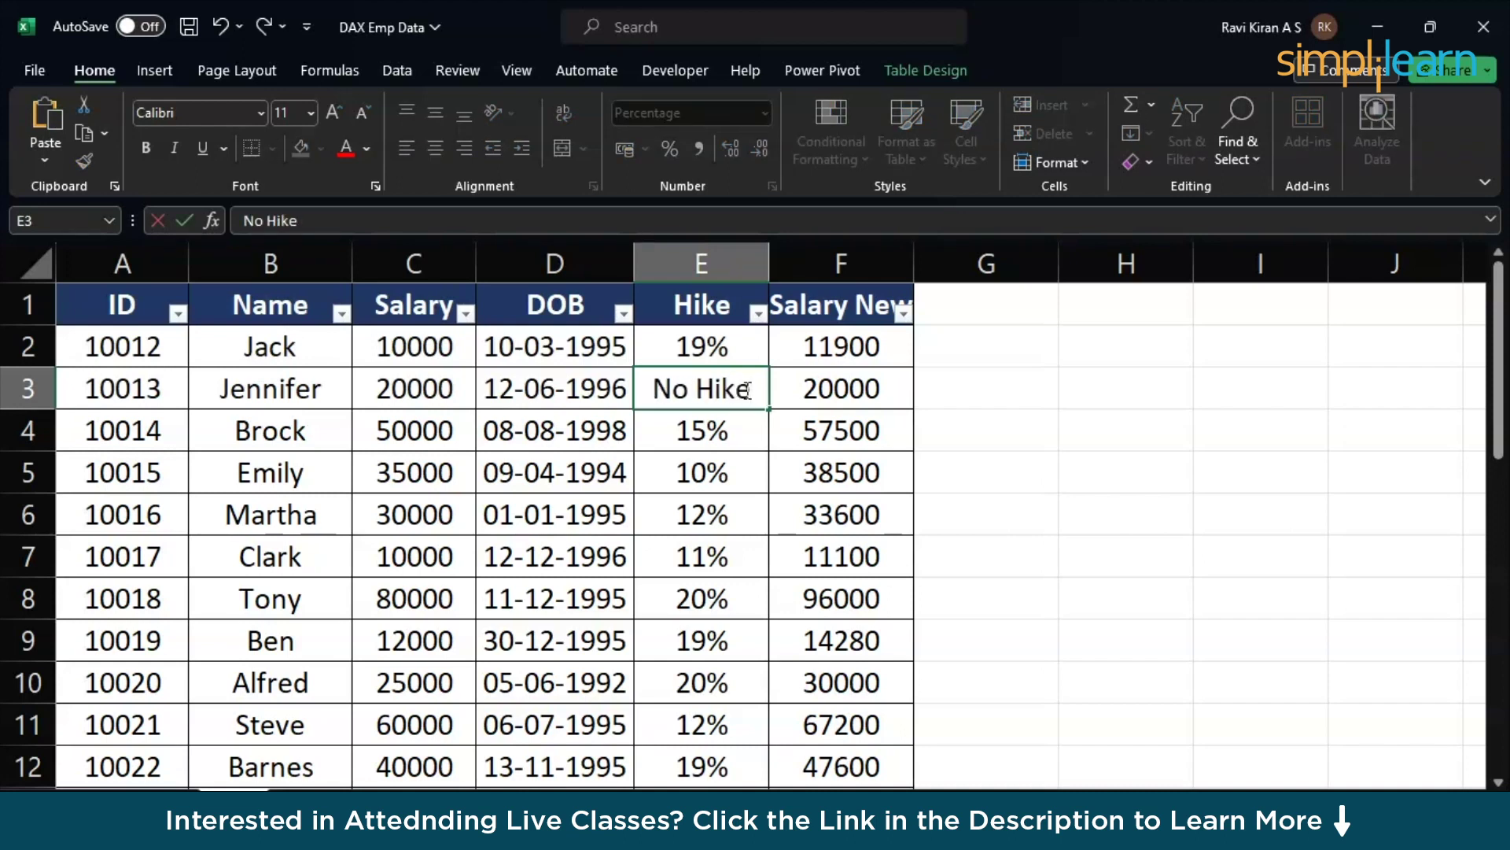
click(1033, 493)
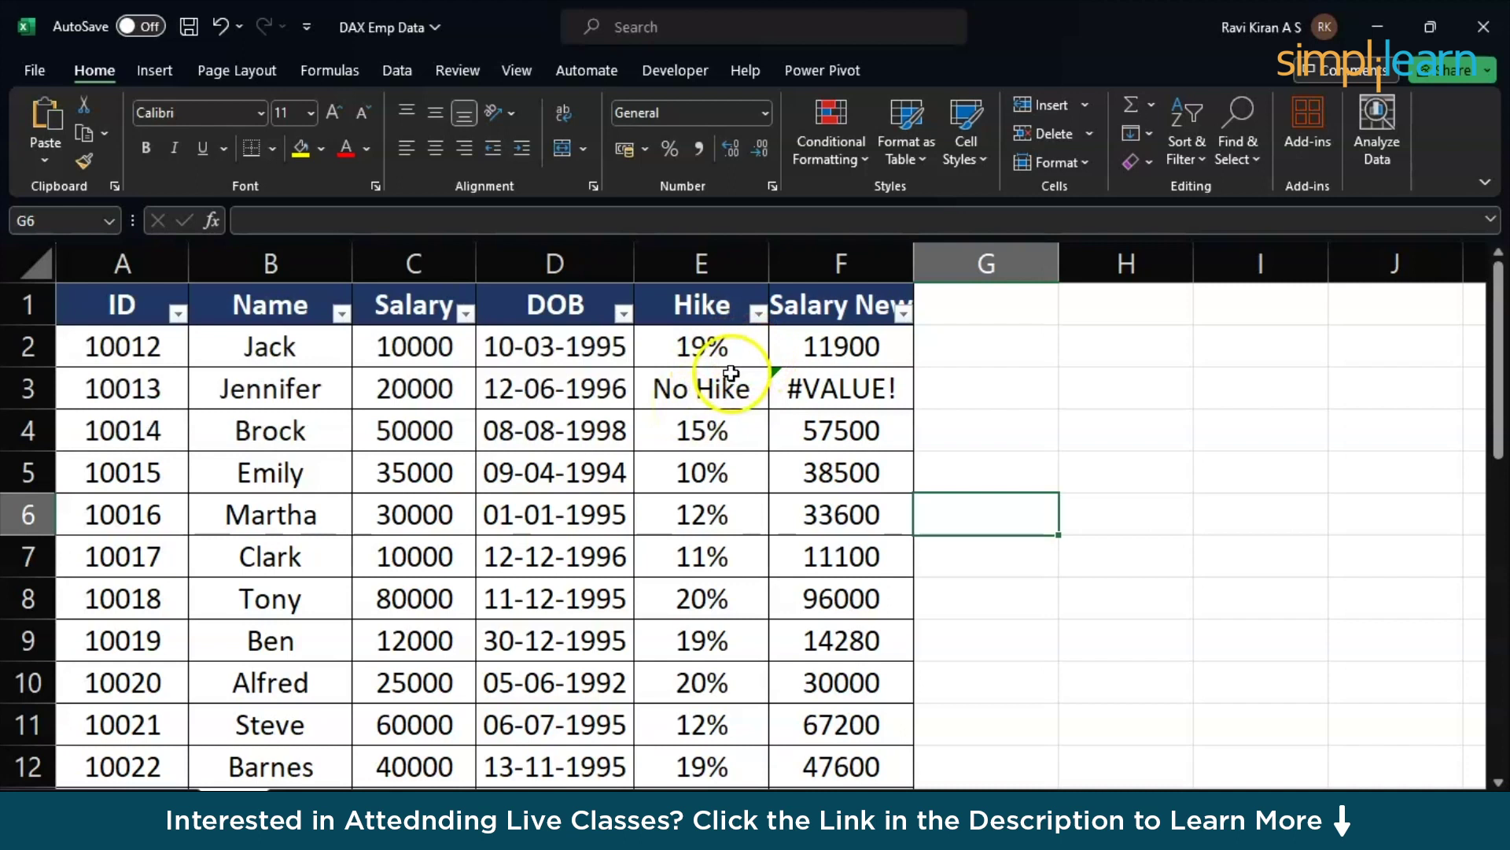
Step: Open F3's error options and request help on the #VALUE! error
click(705, 384)
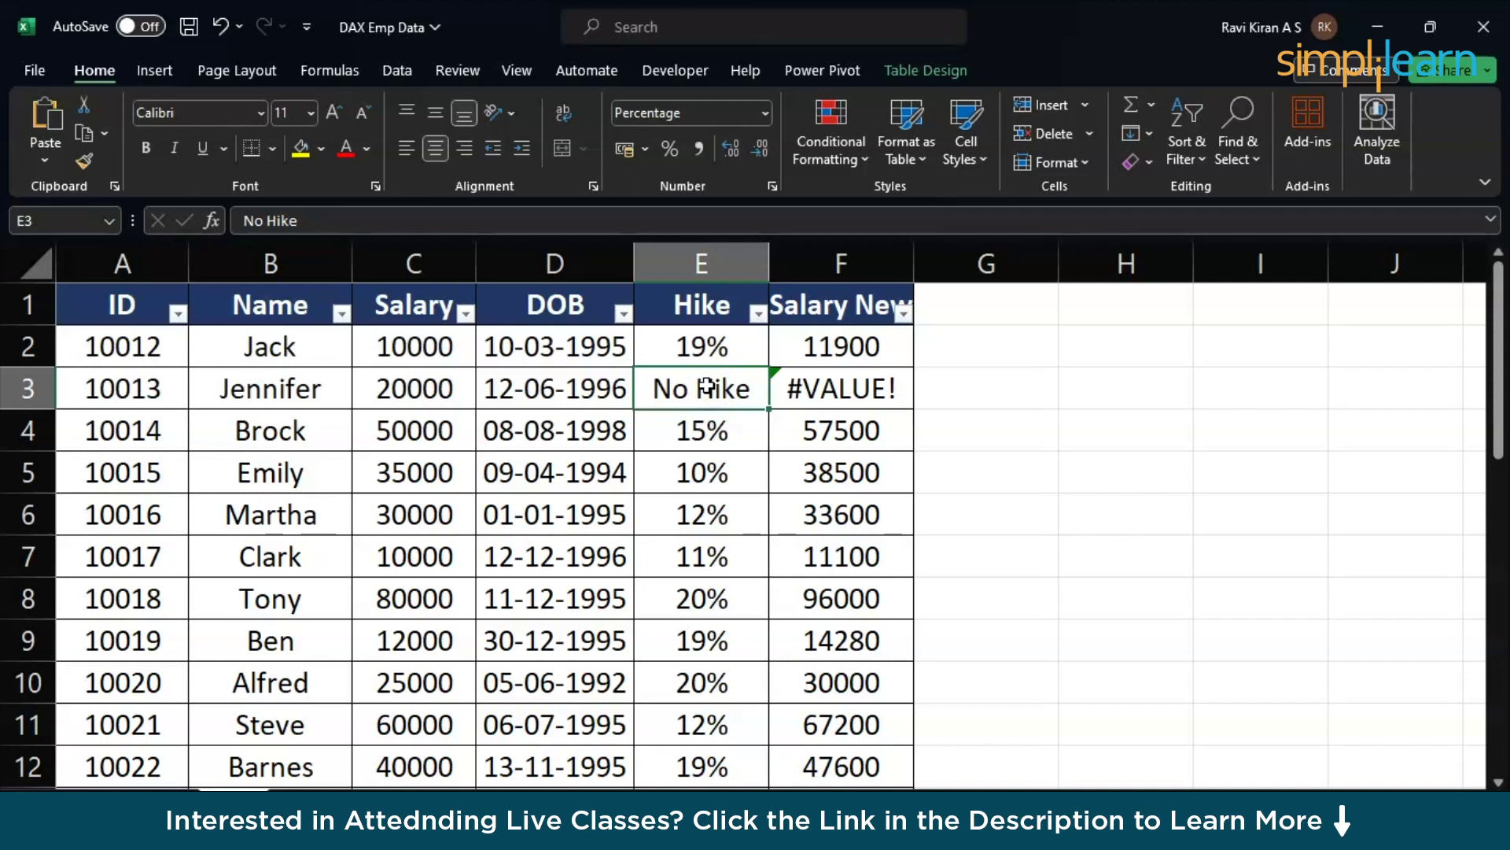
click(806, 387)
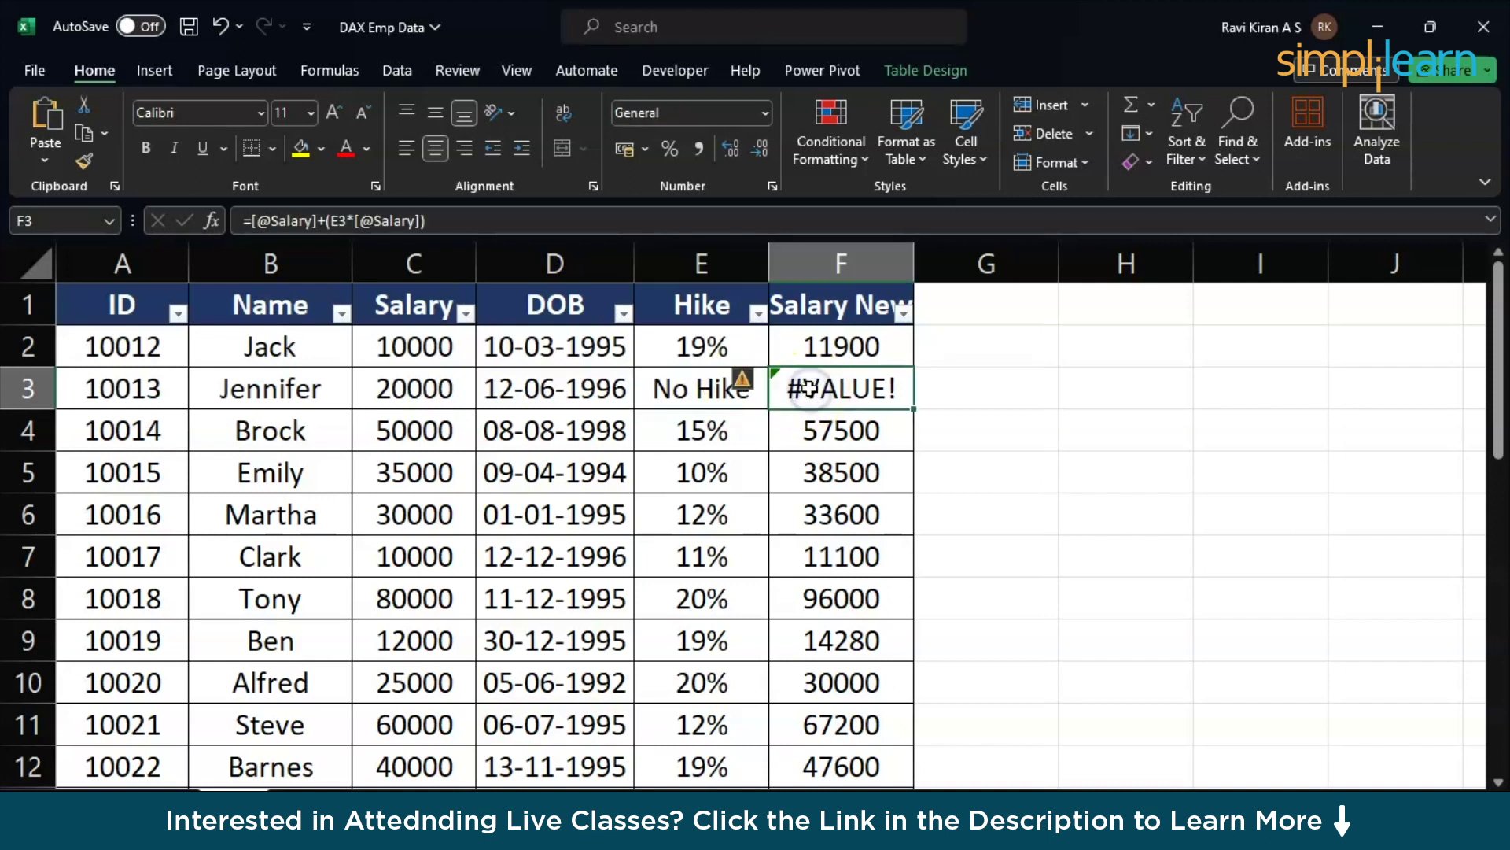
mouse_move(743, 391)
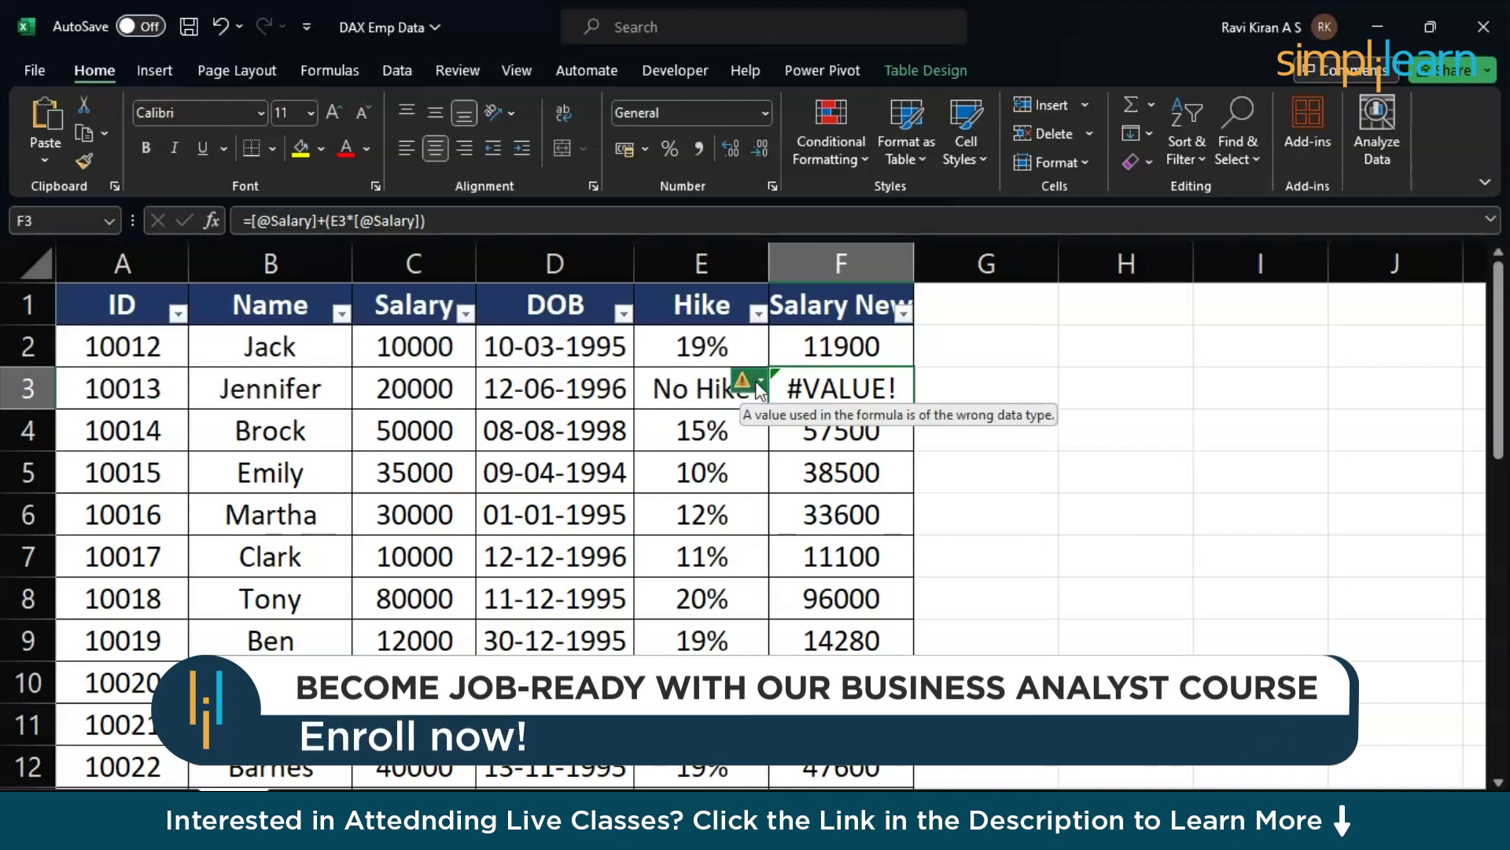
click(759, 381)
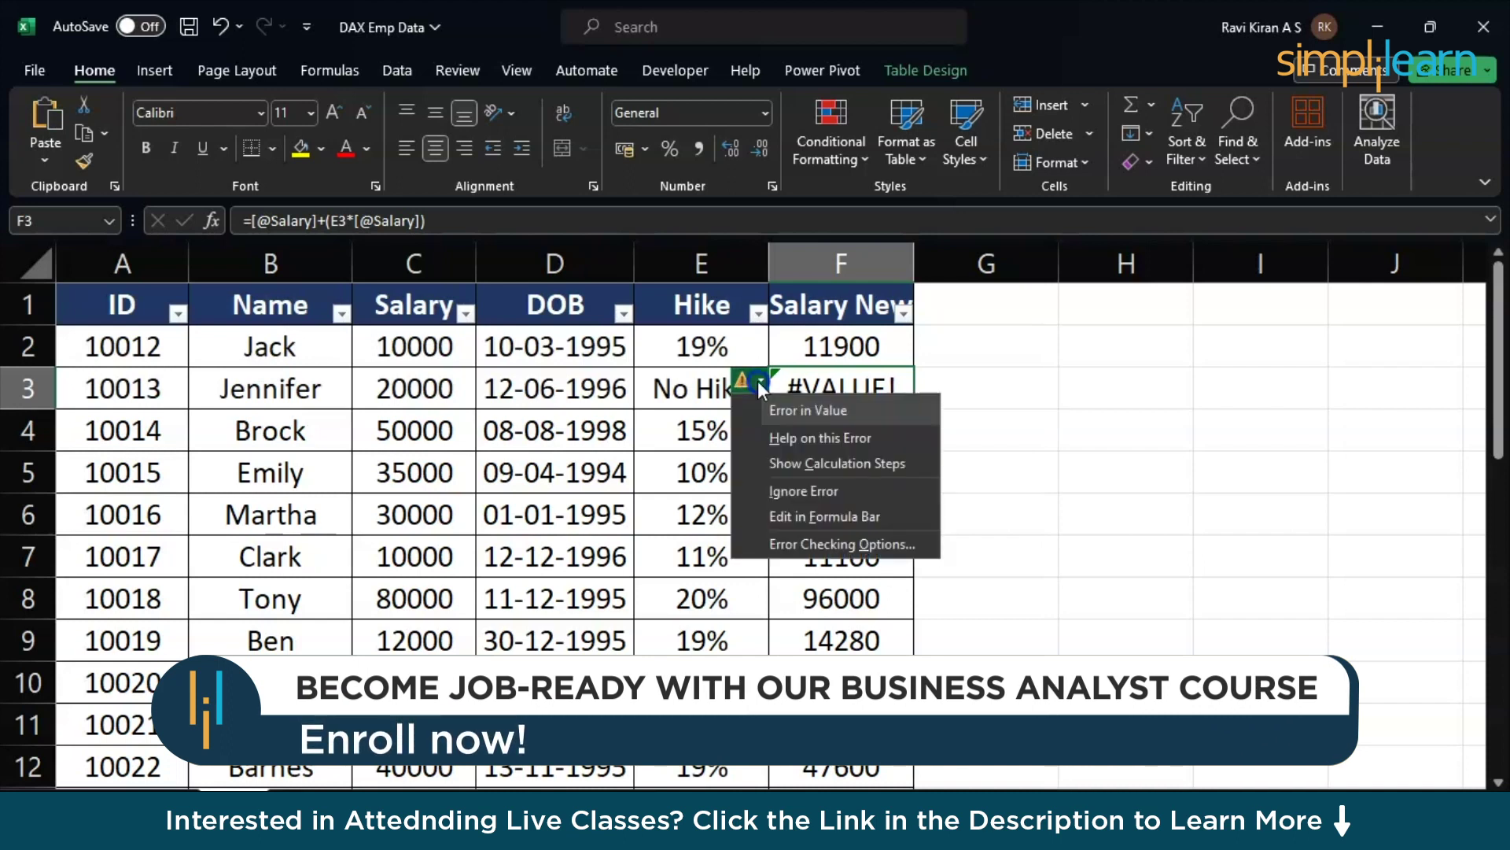
click(779, 439)
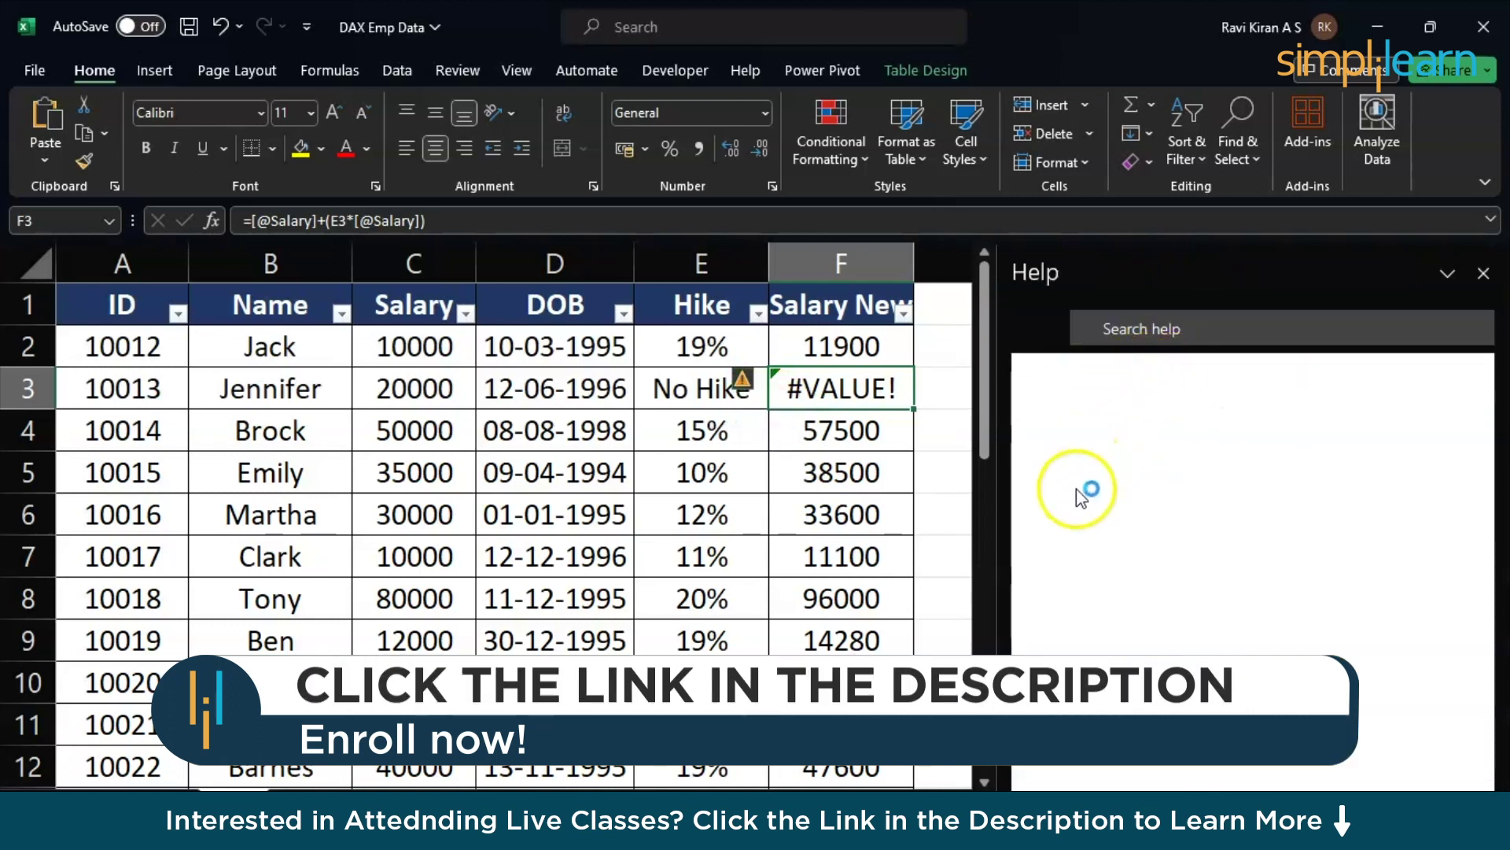
Step: Read through the #VALUE! troubleshooting suggestions, then close the Help pane
scroll(1061, 532, down, 1)
scroll(1060, 528, down, 2)
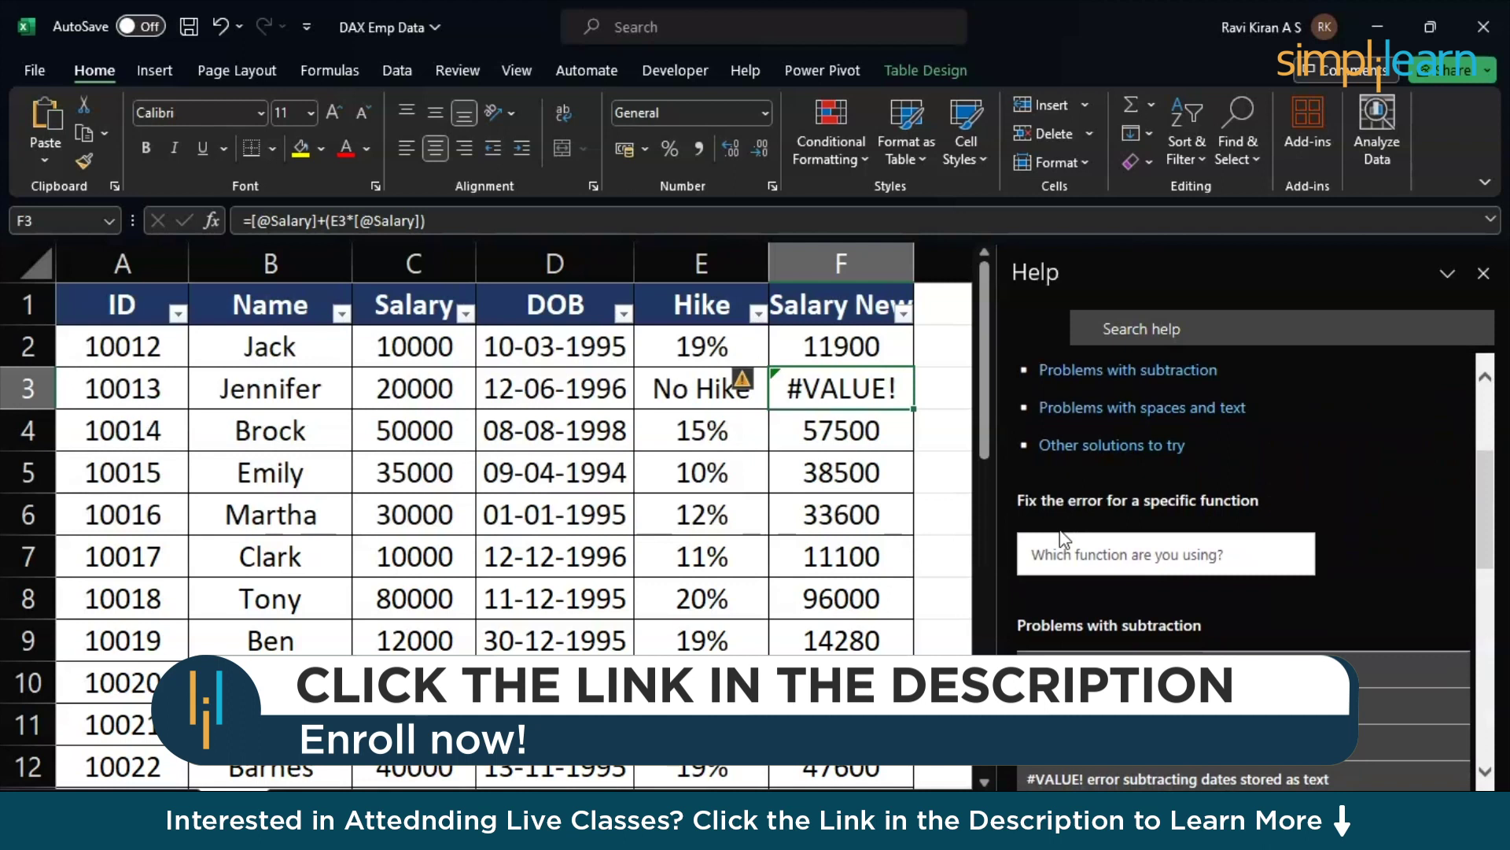
scroll(1064, 539, down, 2)
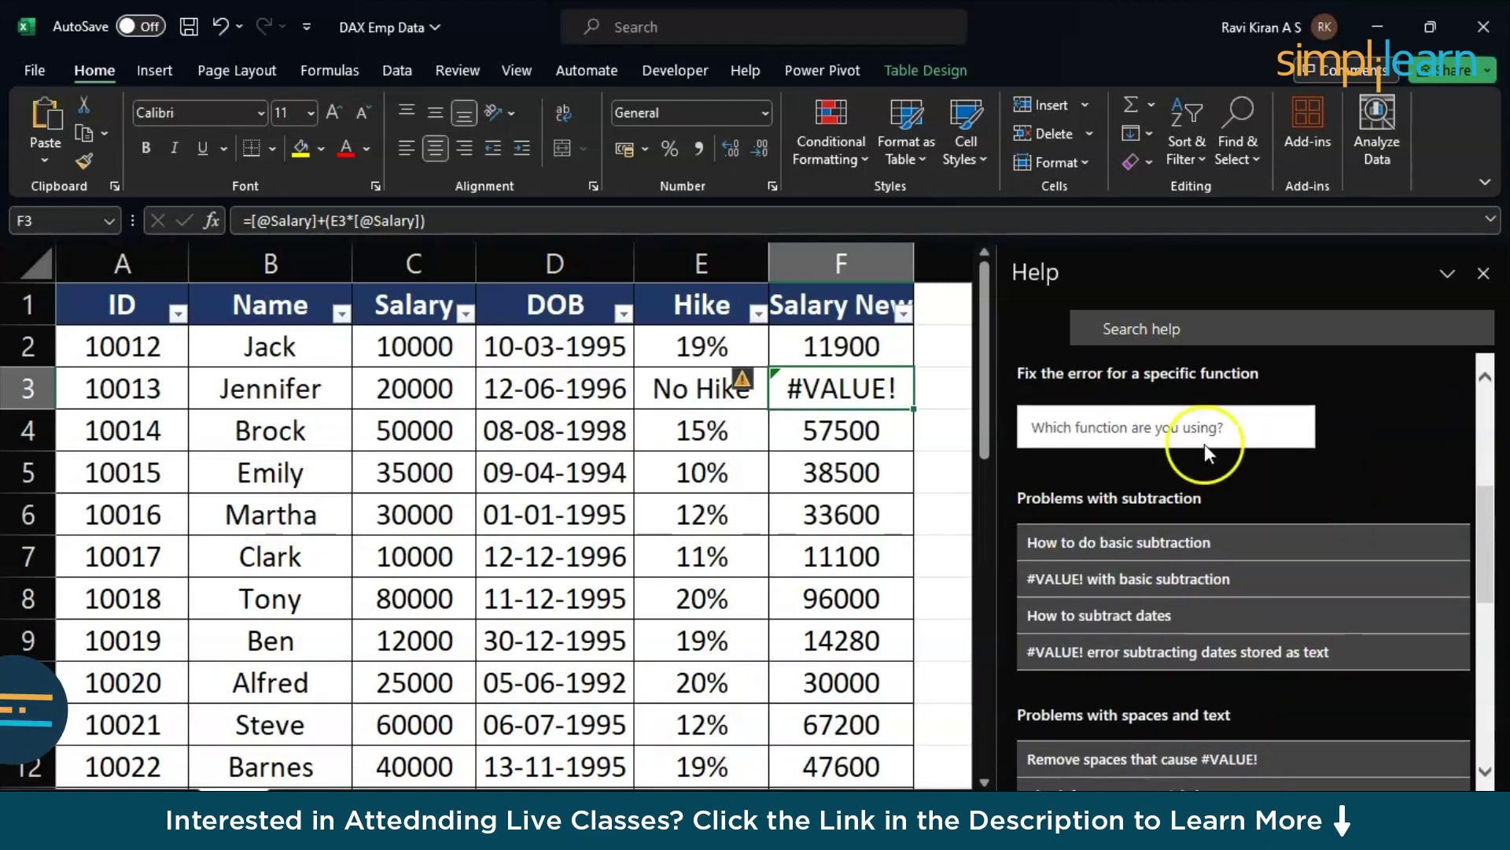
scroll(1351, 534, down, 4)
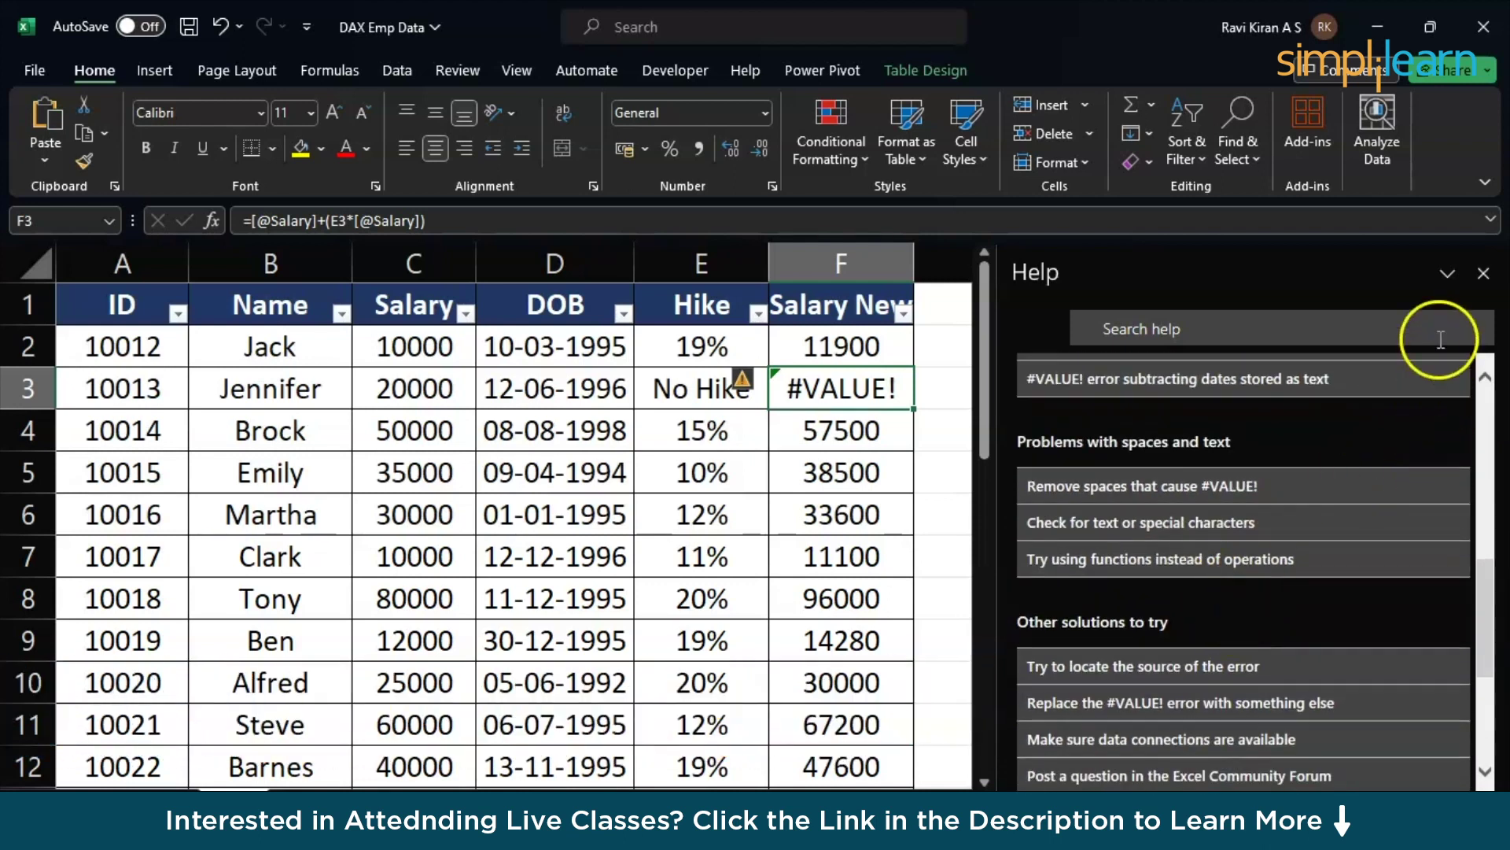
click(1482, 275)
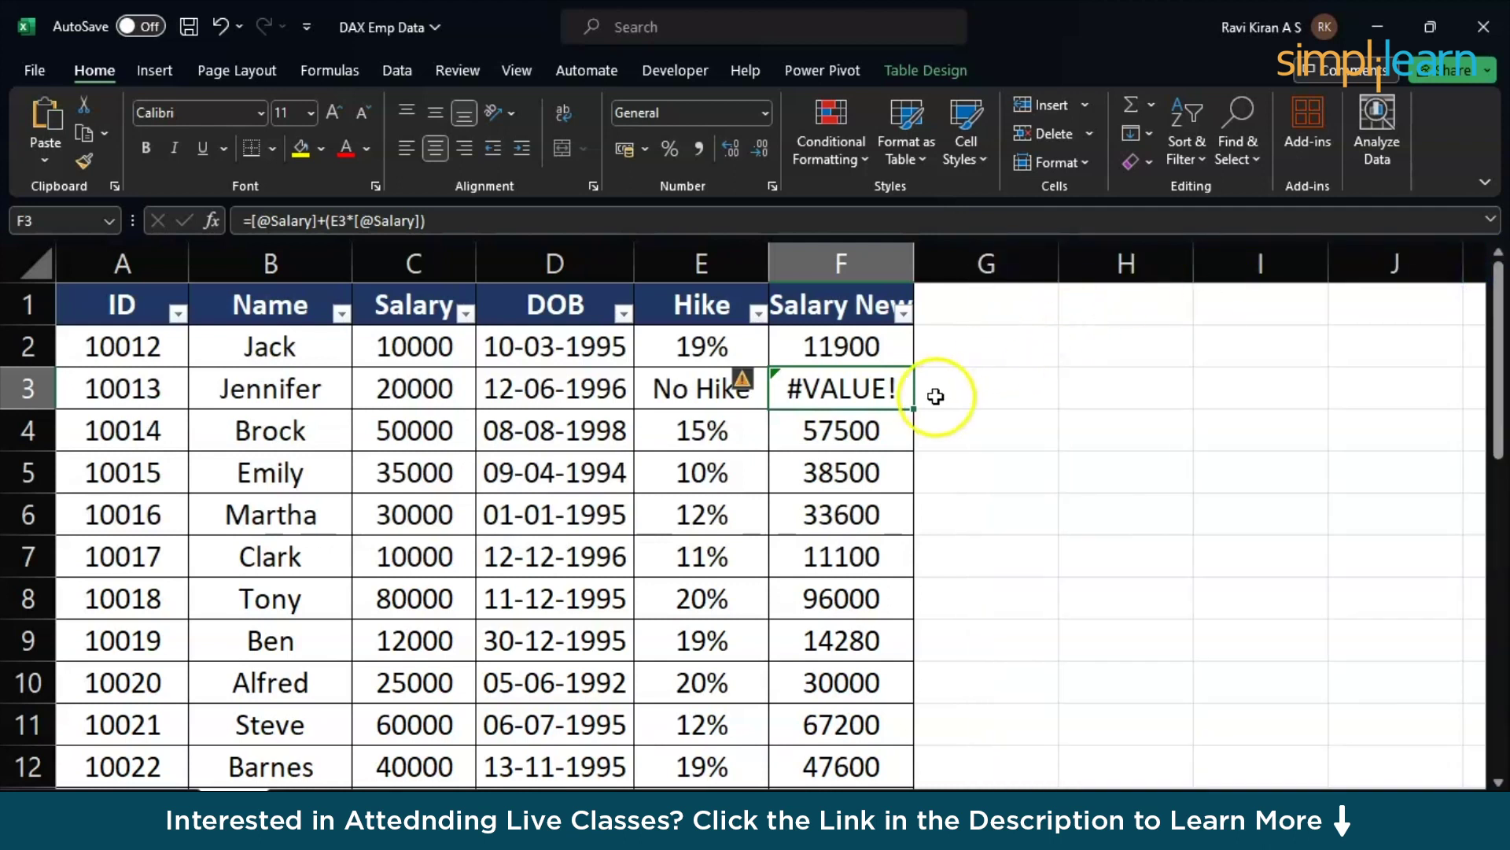
double_click(818, 400)
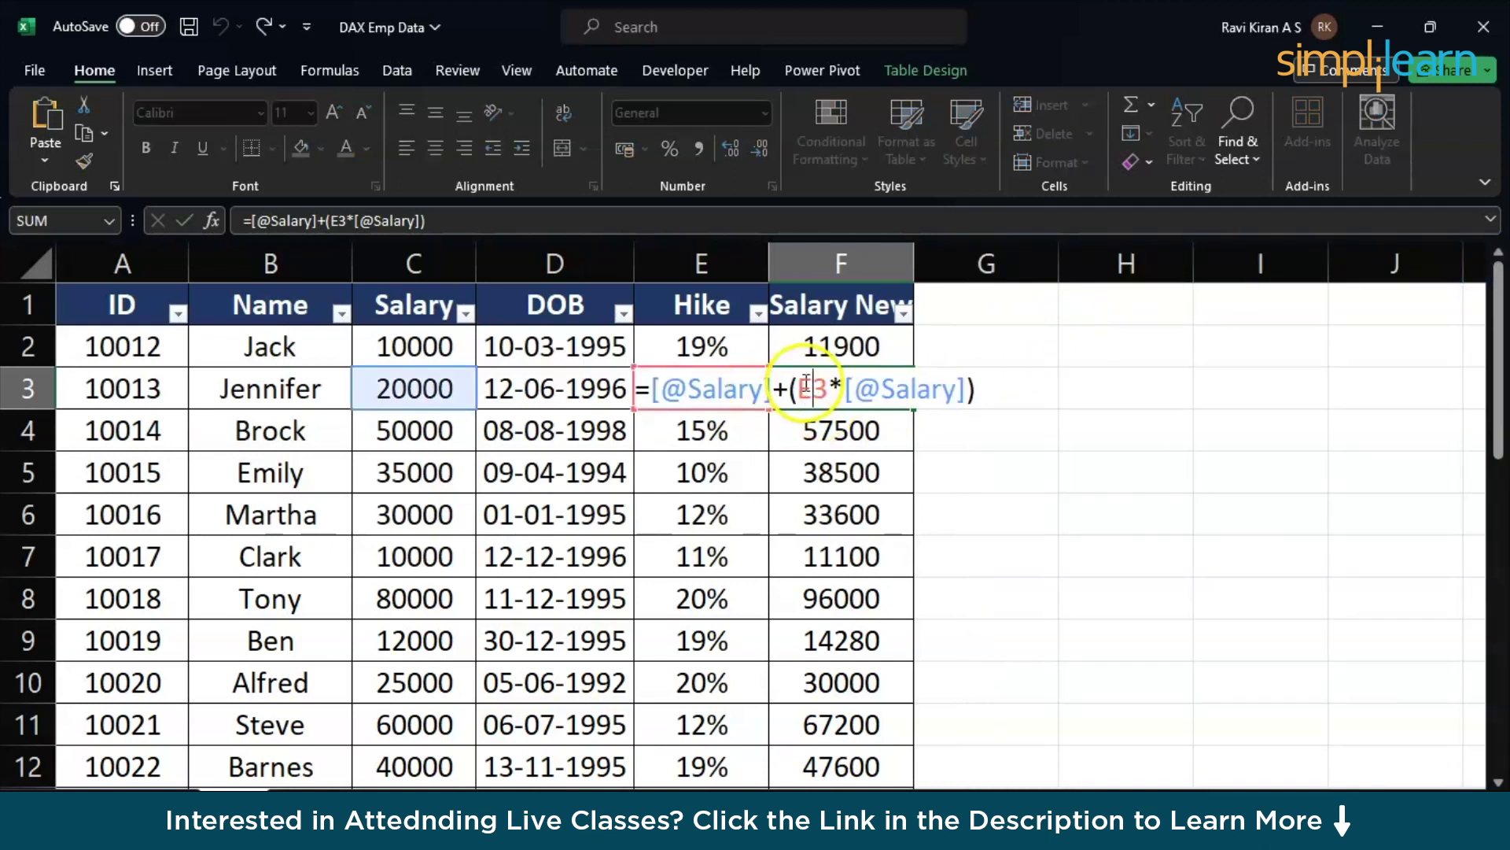
click(803, 388)
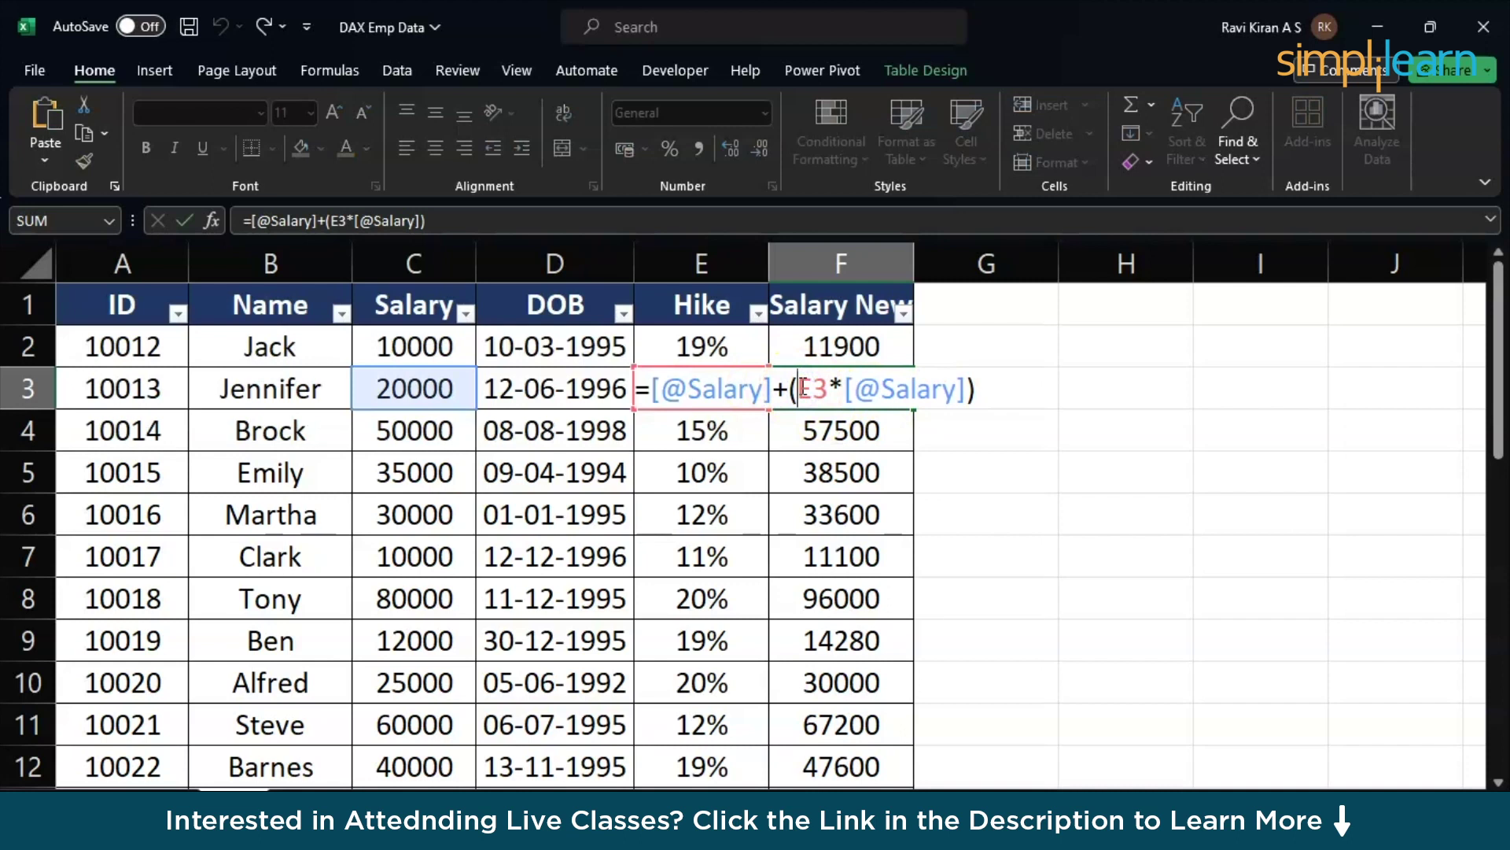
text(SU)
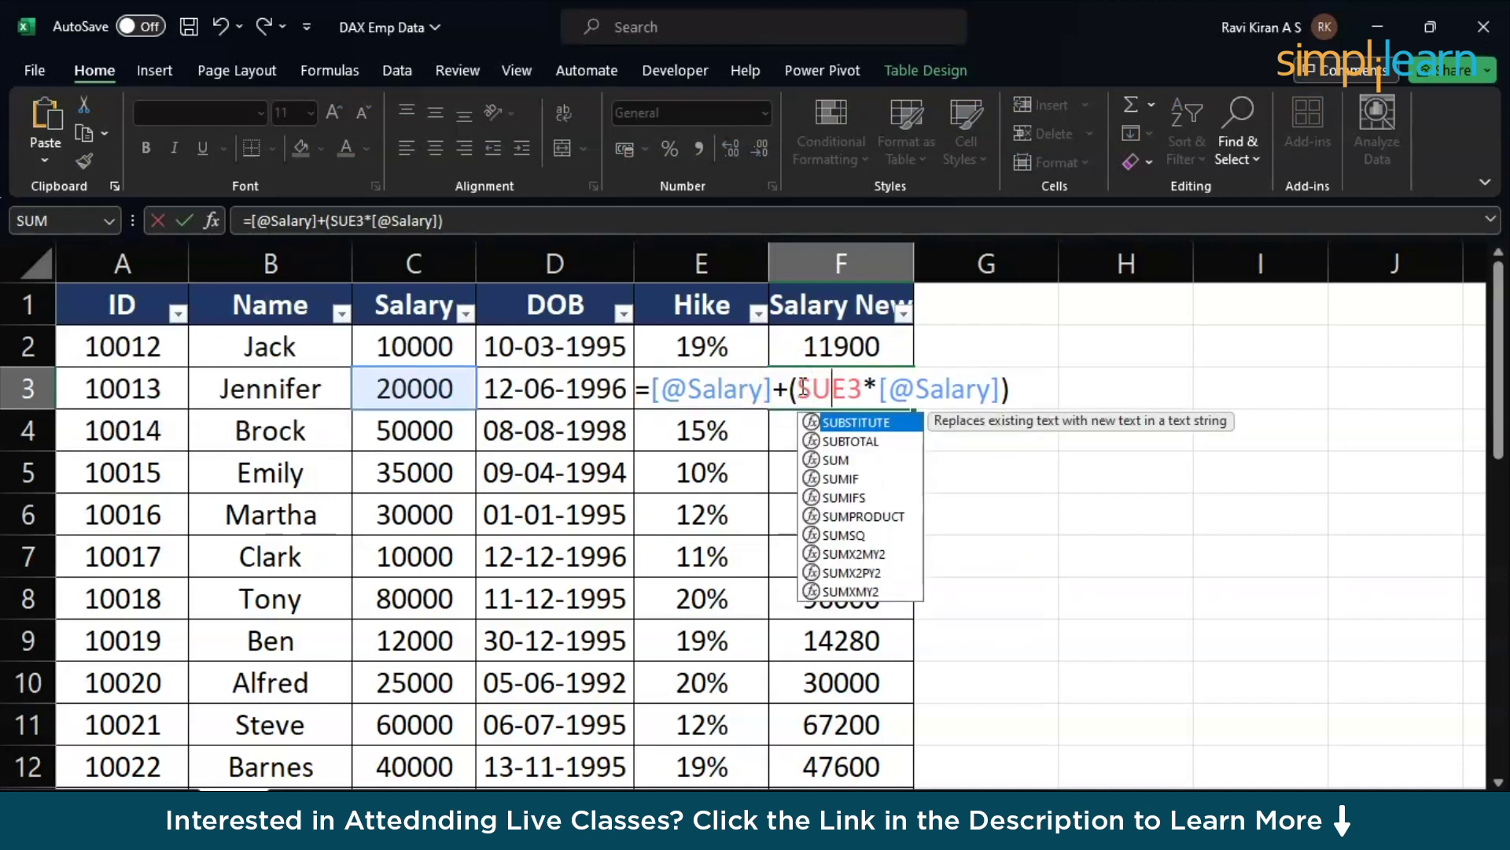
text(M()
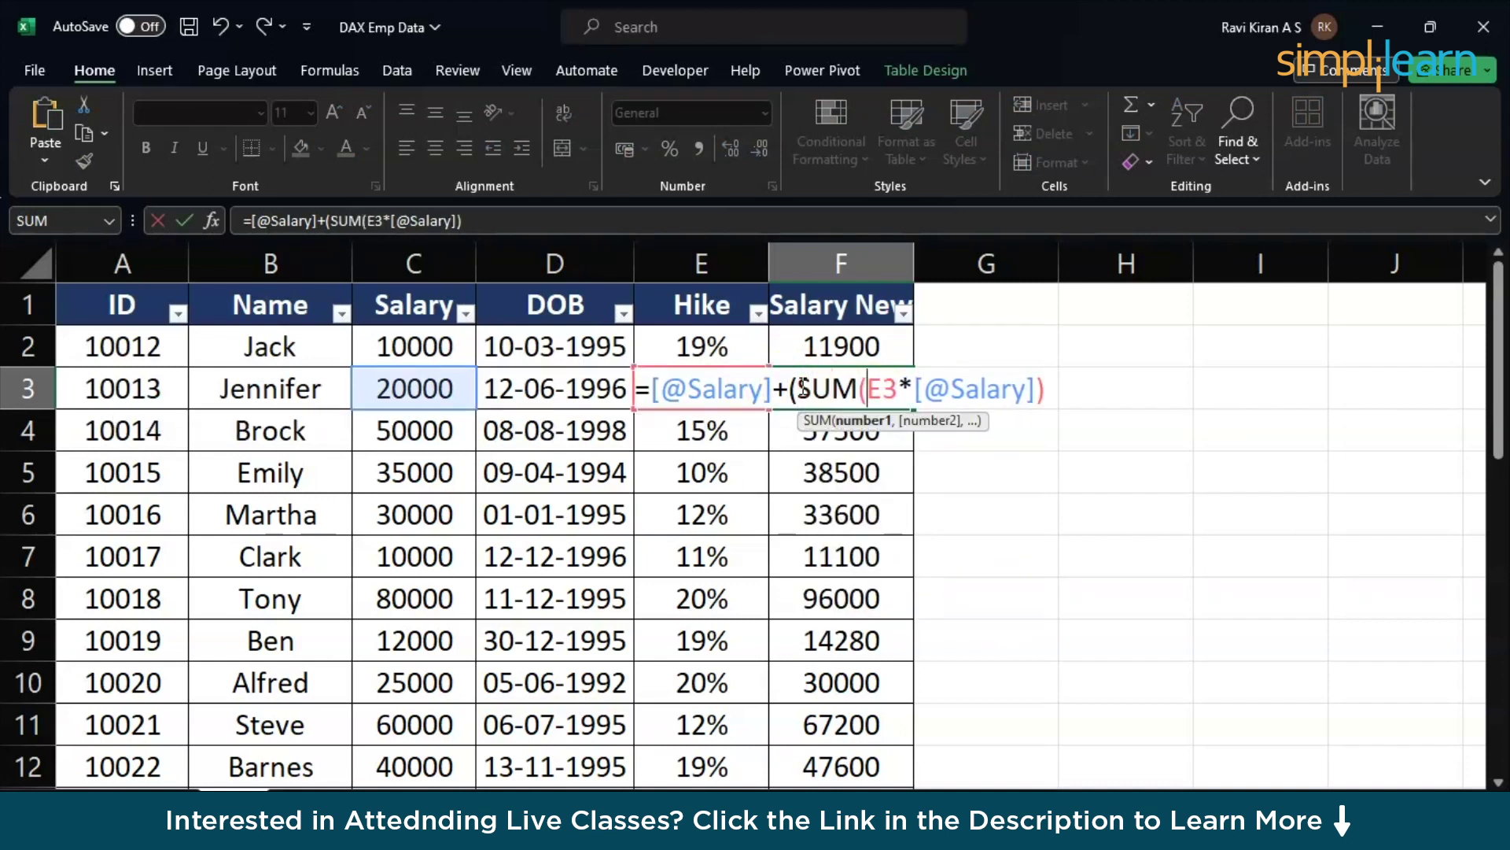
key(Right)
key(Right)
text())
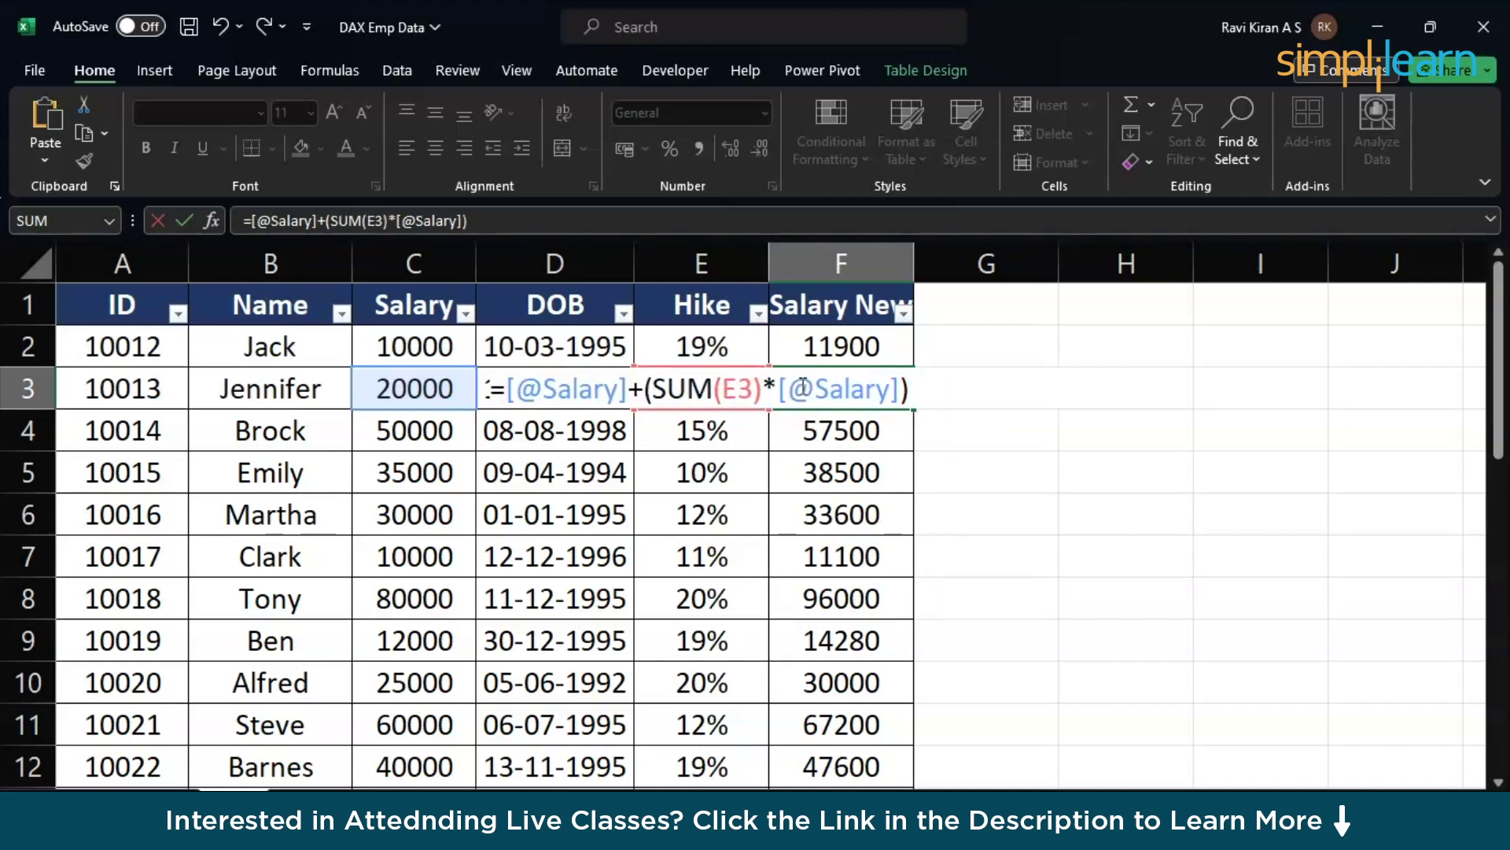
key(Return)
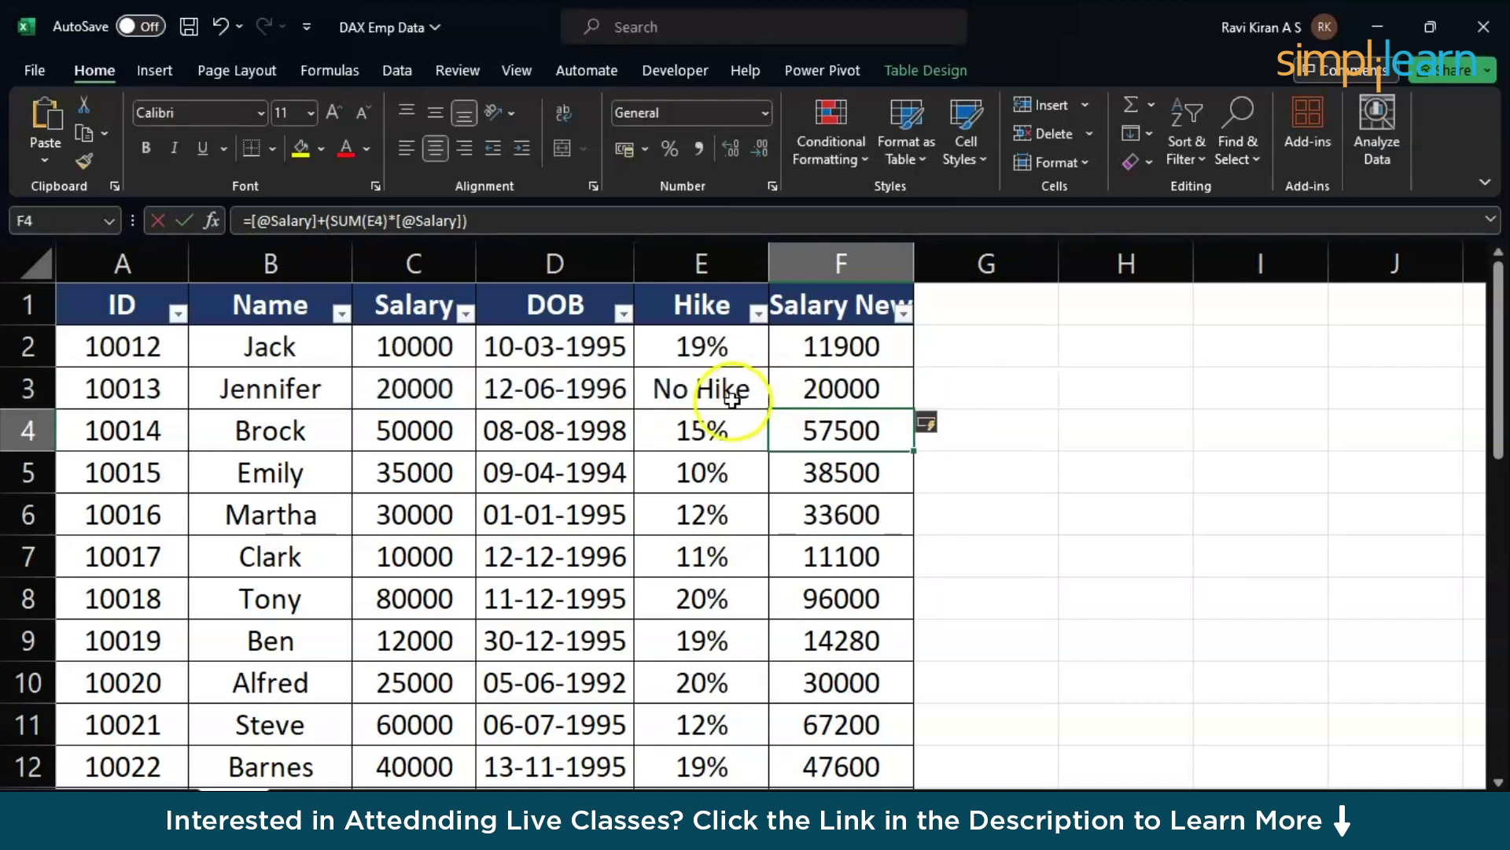
Step: Delete the 10% hike in E5, leaving 35000 in Salary New
click(822, 385)
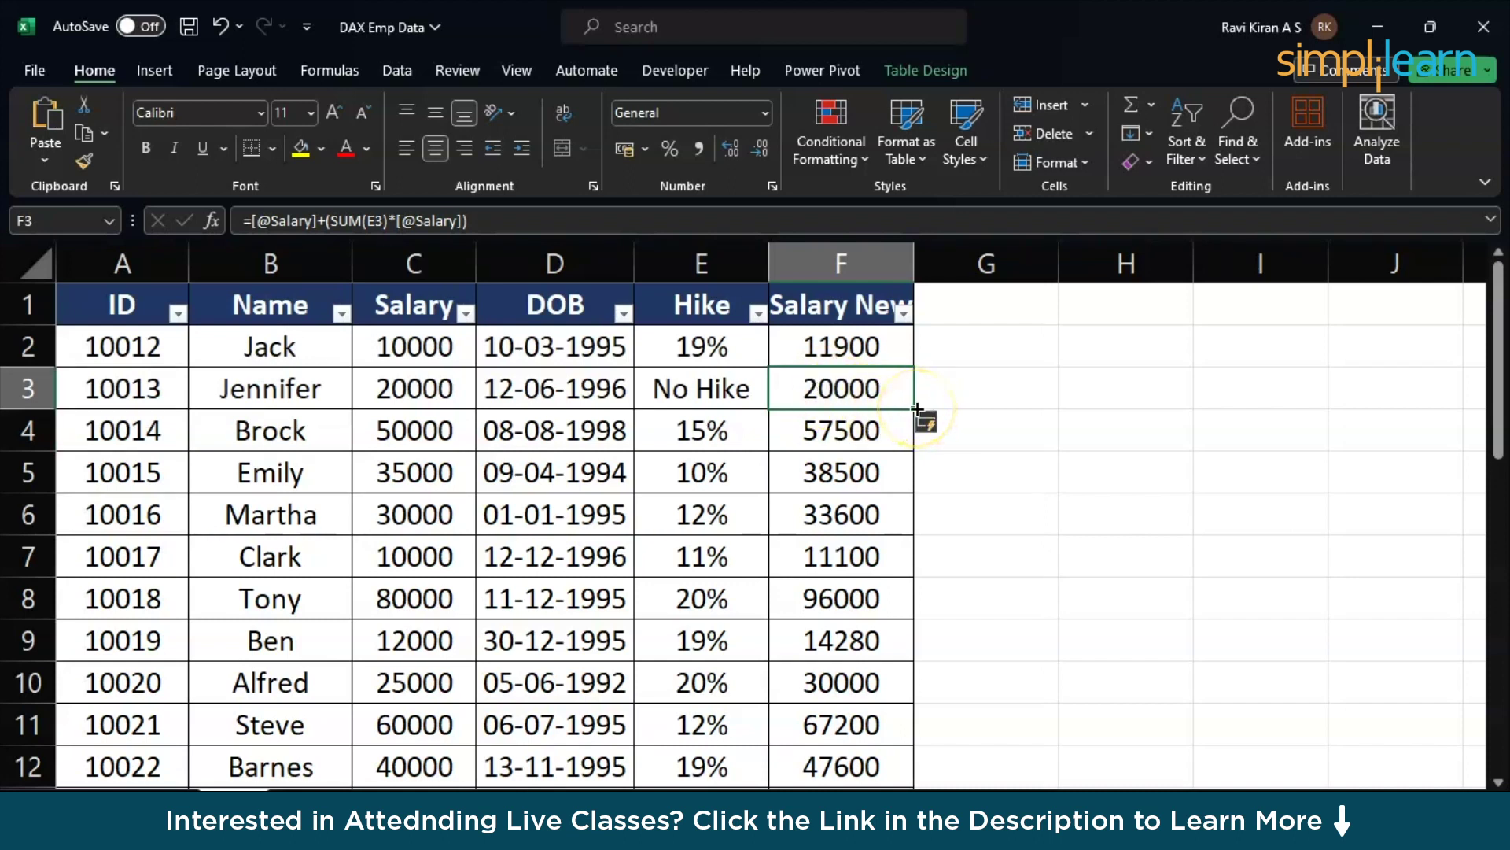
click(696, 473)
key(Delete)
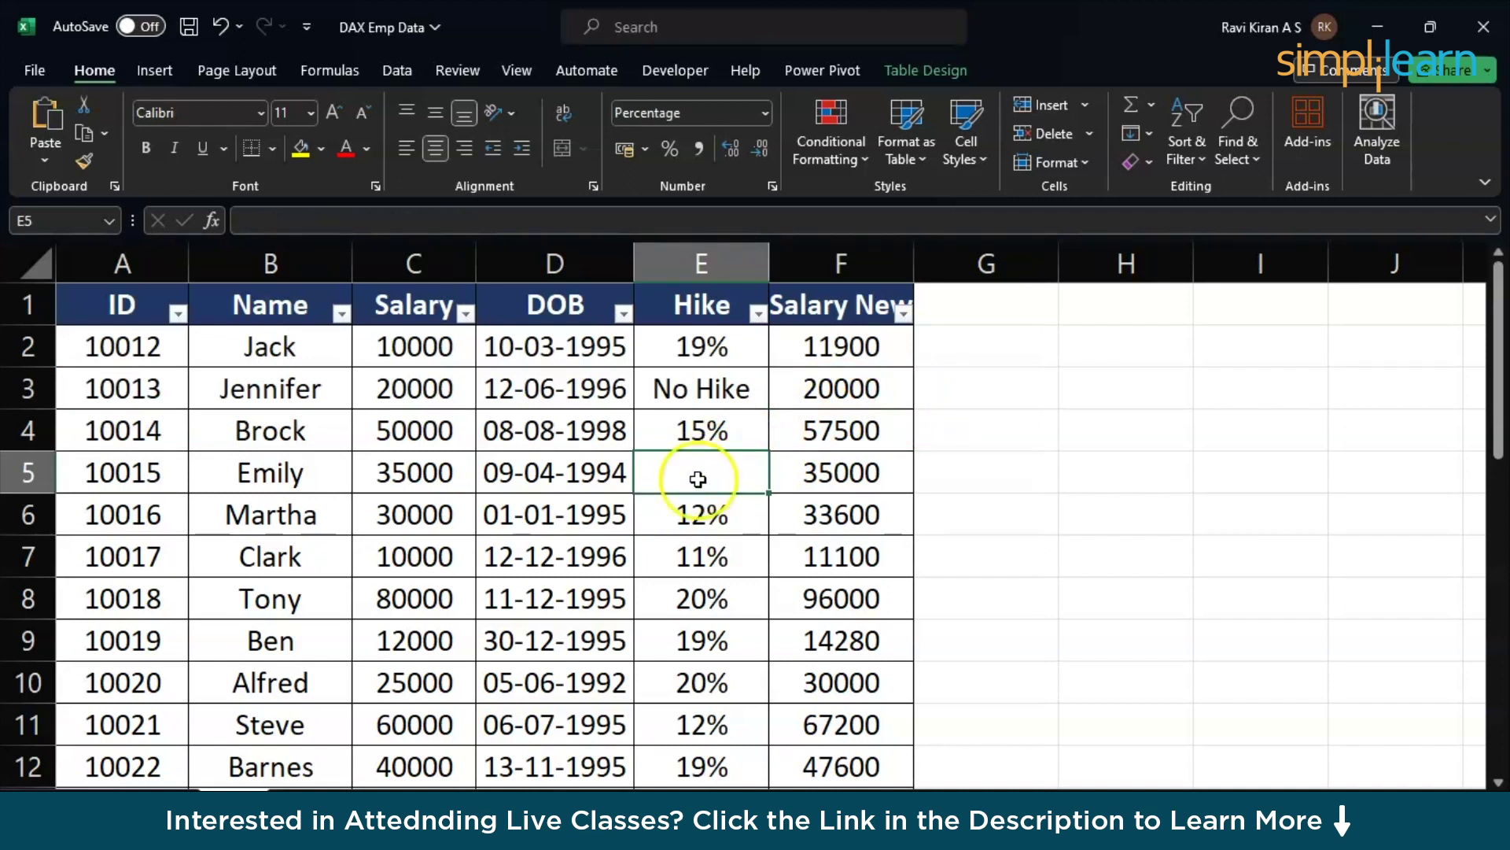
Step: Clear E9's 19% hike and paste No Hike from E3 into E5 and E9
click(695, 635)
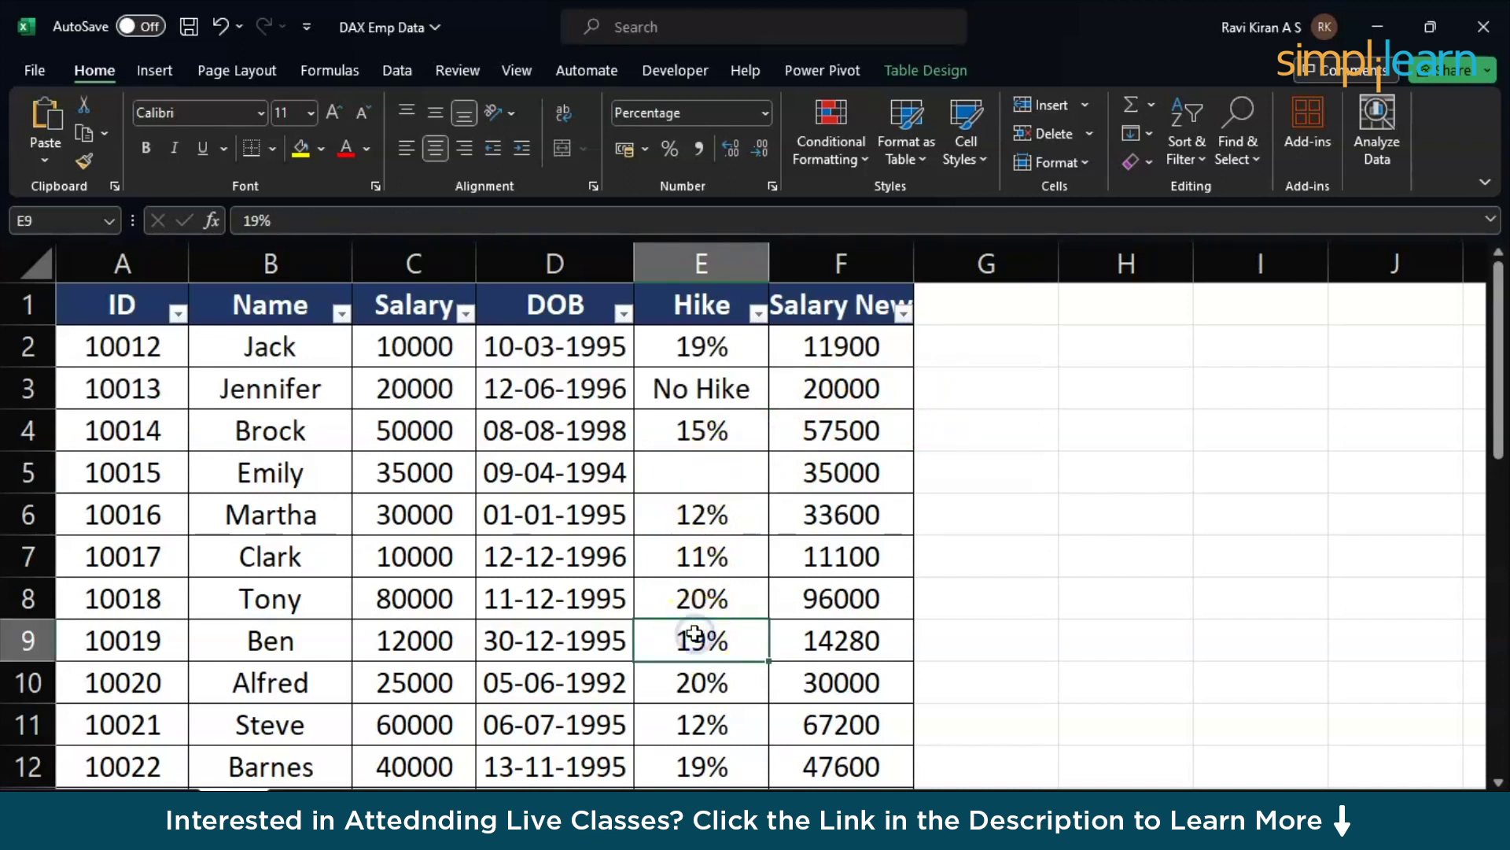
key(Delete)
click(719, 389)
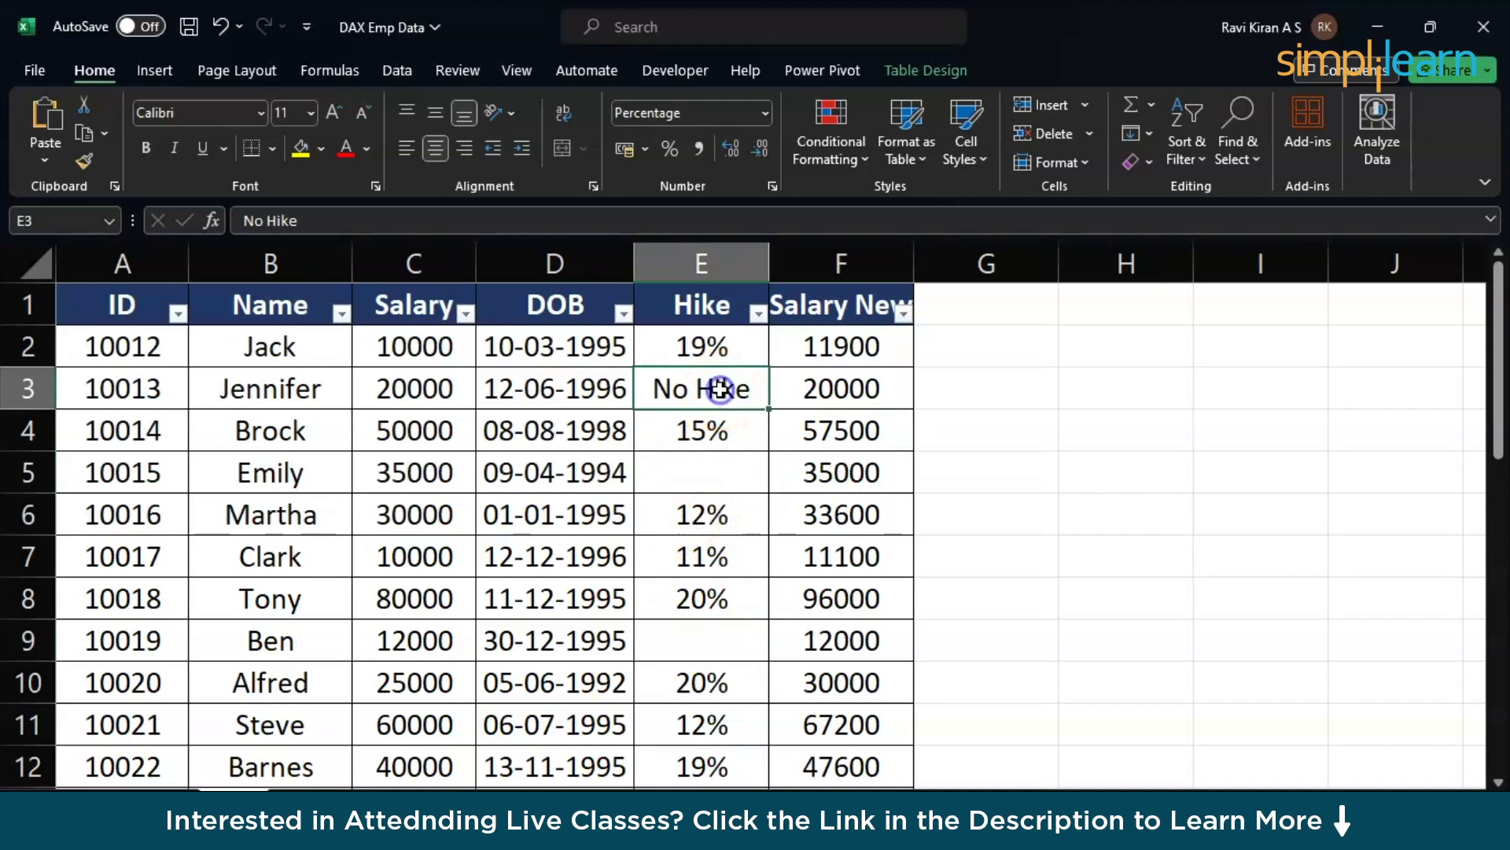
key(ctrl+c)
click(678, 476)
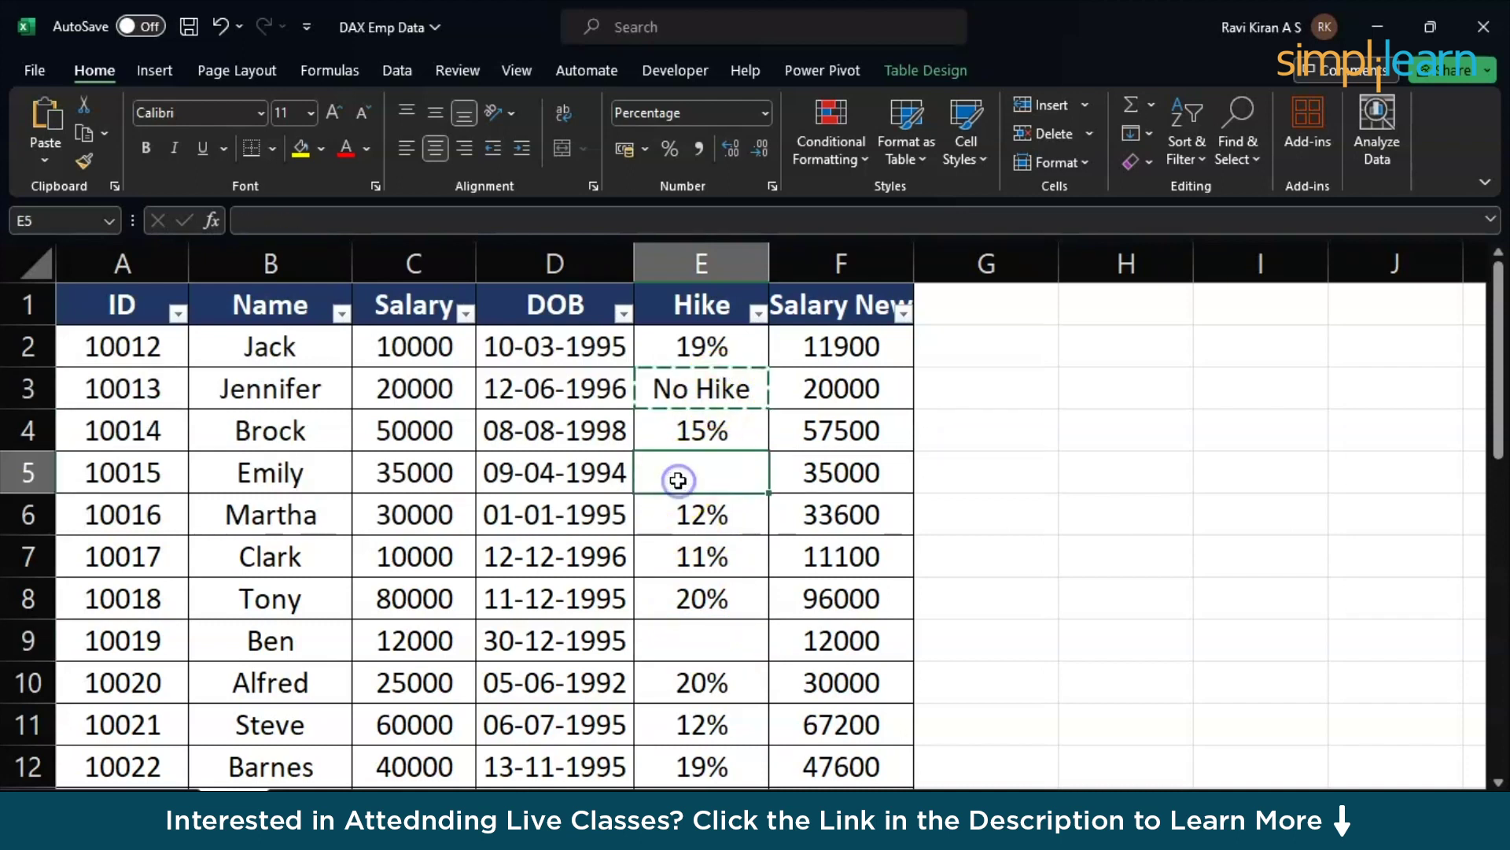
key(ctrl+v)
click(668, 637)
key(ctrl+v)
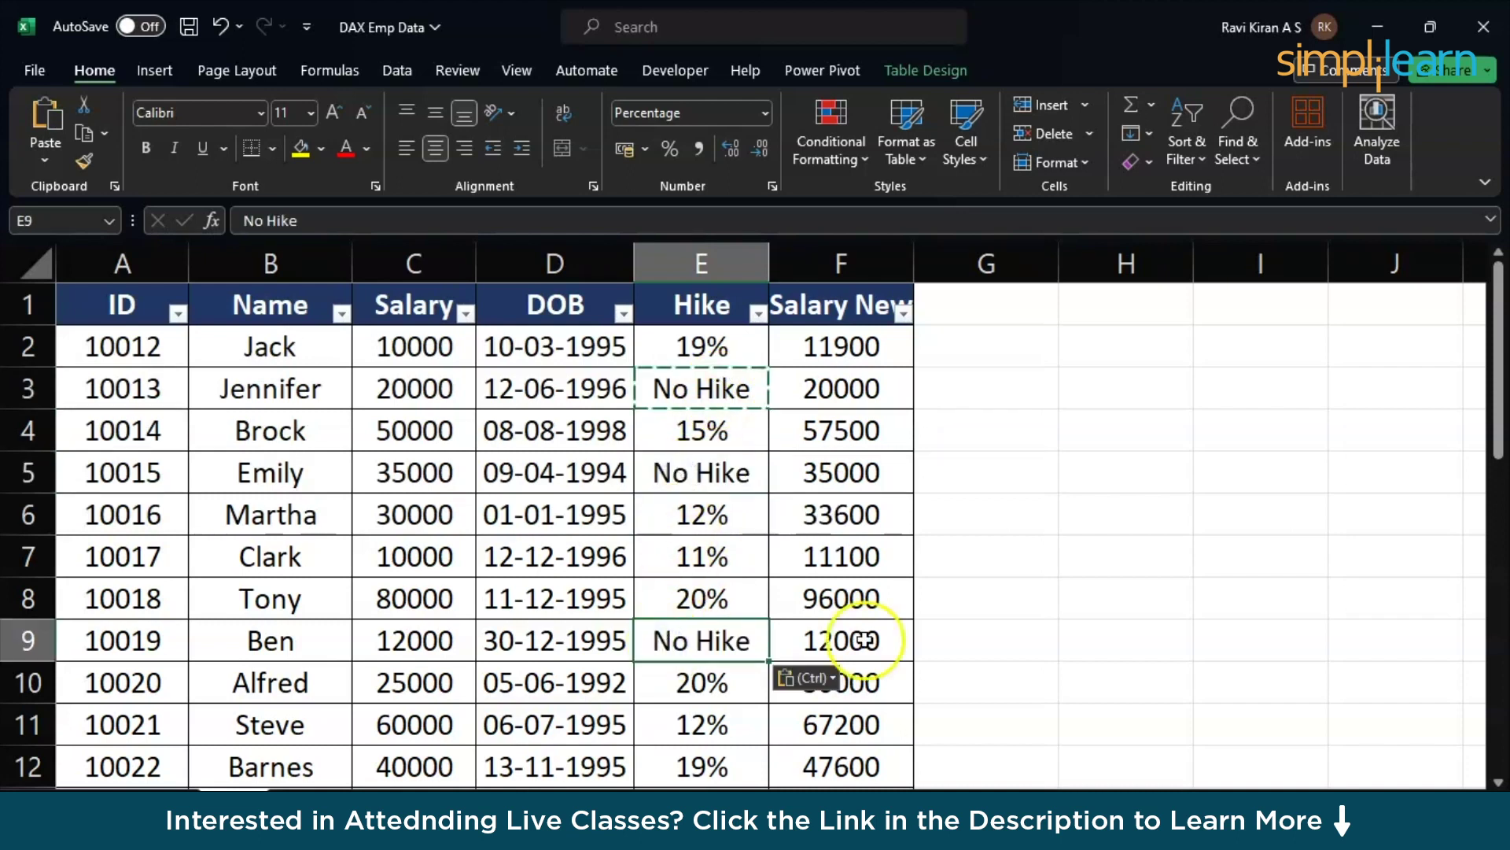
Step: Fill F3's SUM-based salary formula down column F to row 31
click(1086, 672)
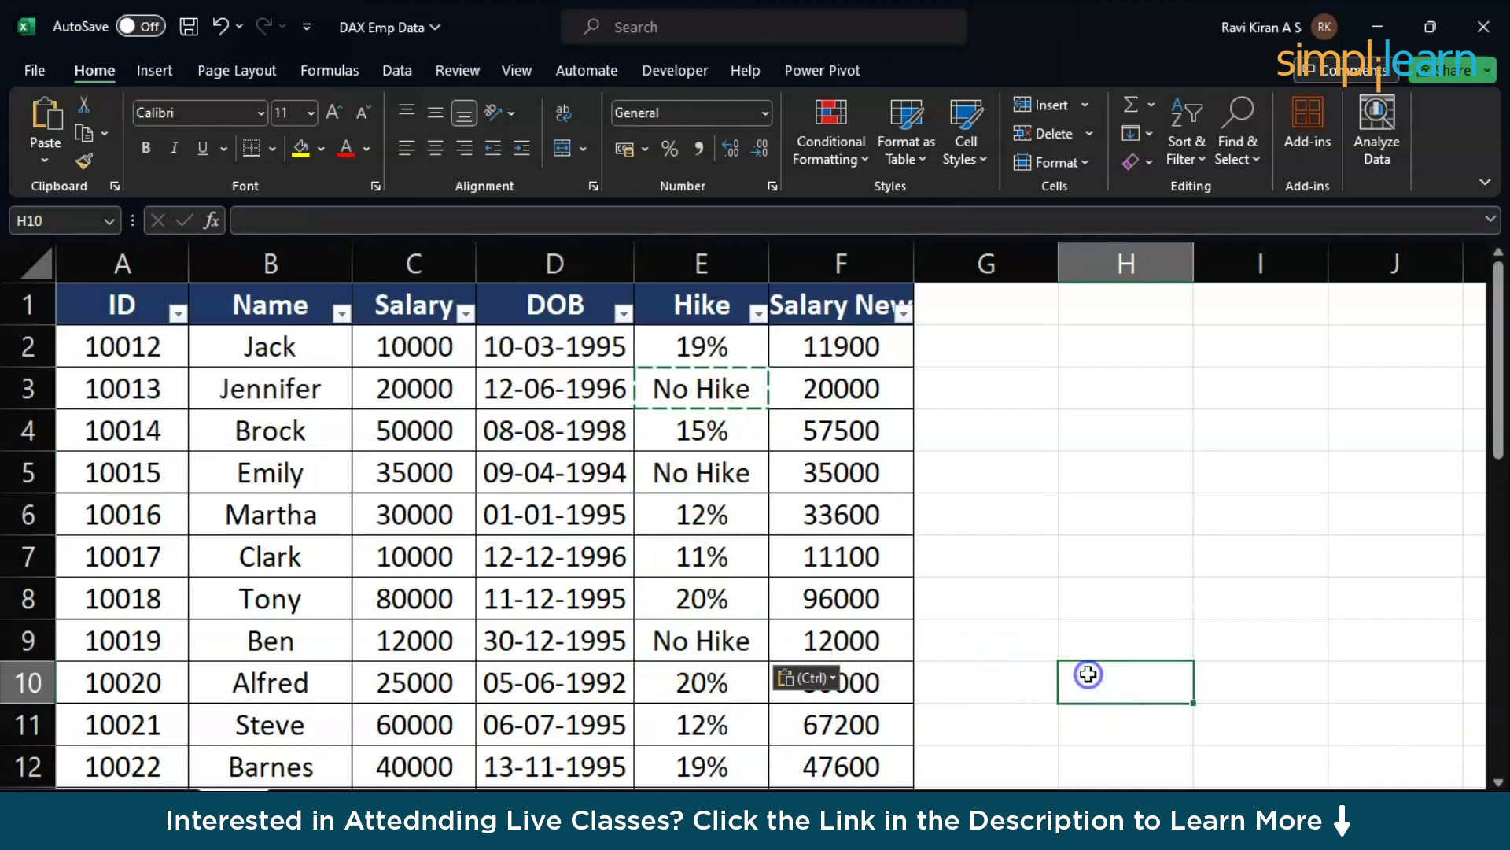
click(903, 391)
drag(913, 408, 908, 736)
scroll(999, 470, up, 7)
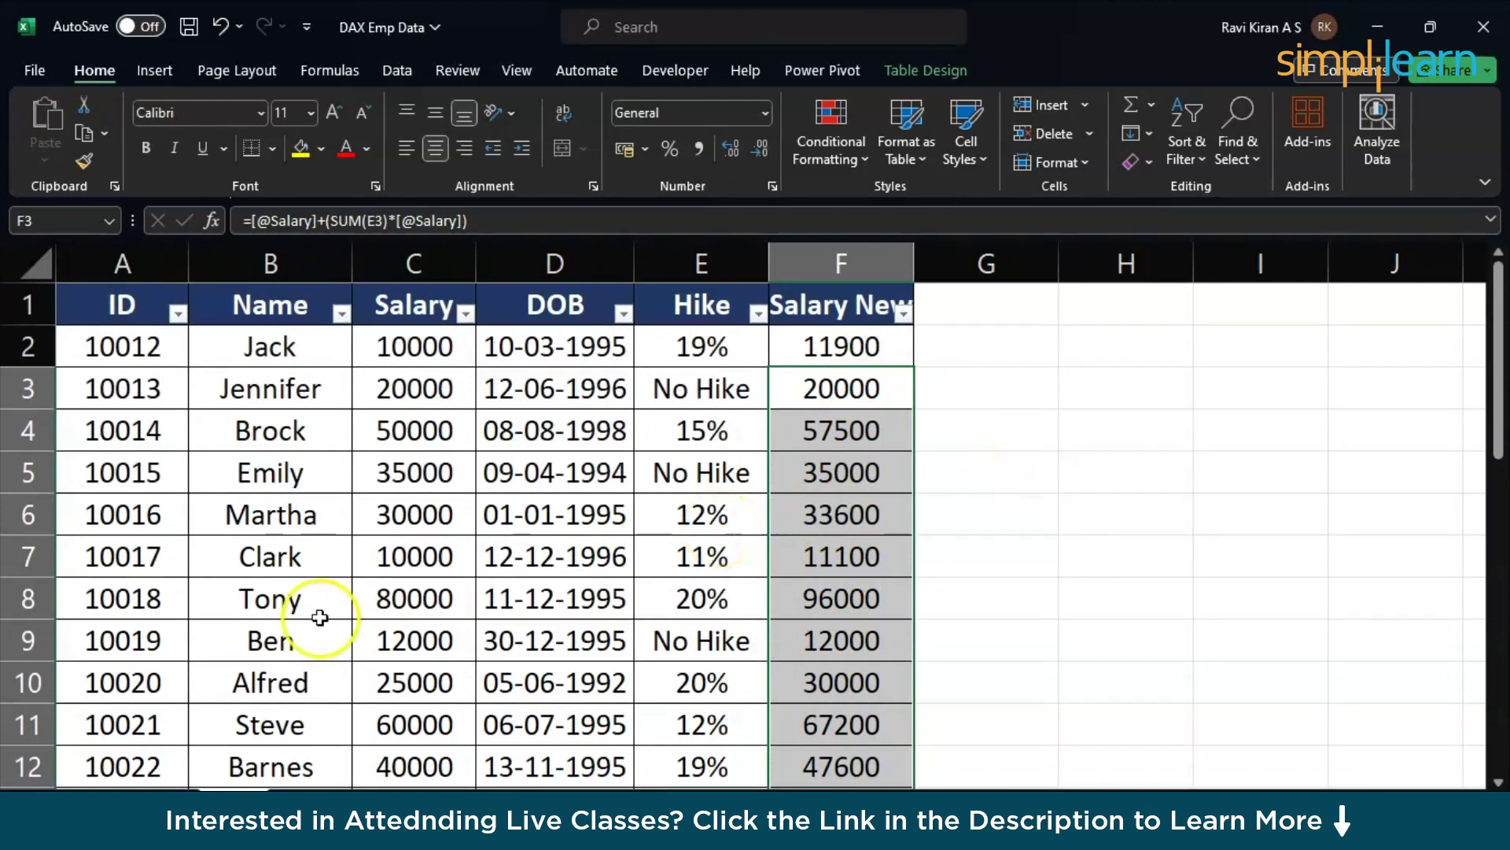
Step: Enter Simplilearn in H5 and drag column H wider so the text fits
click(1044, 458)
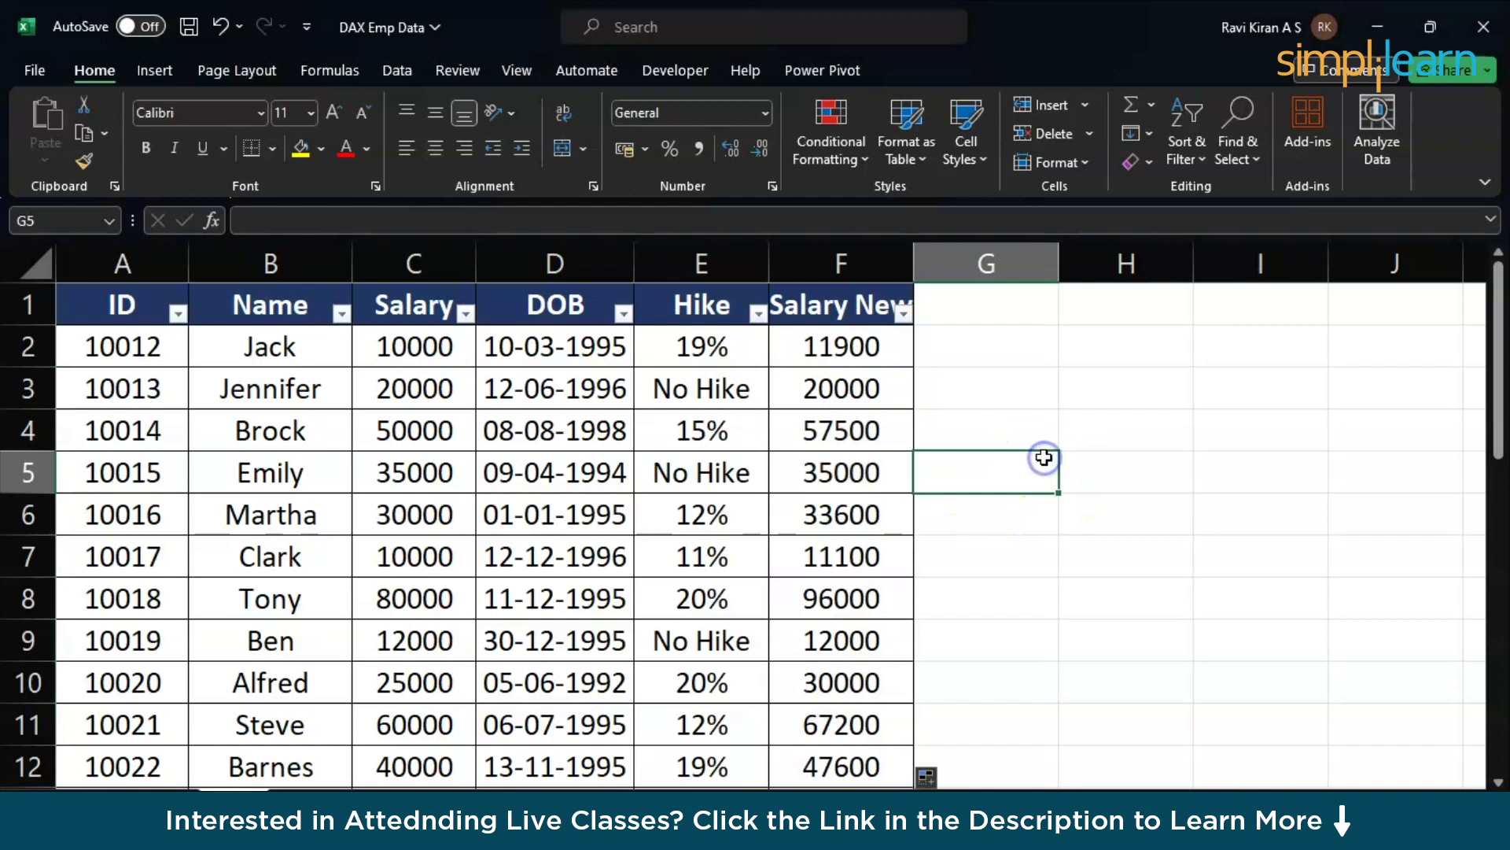
click(1098, 467)
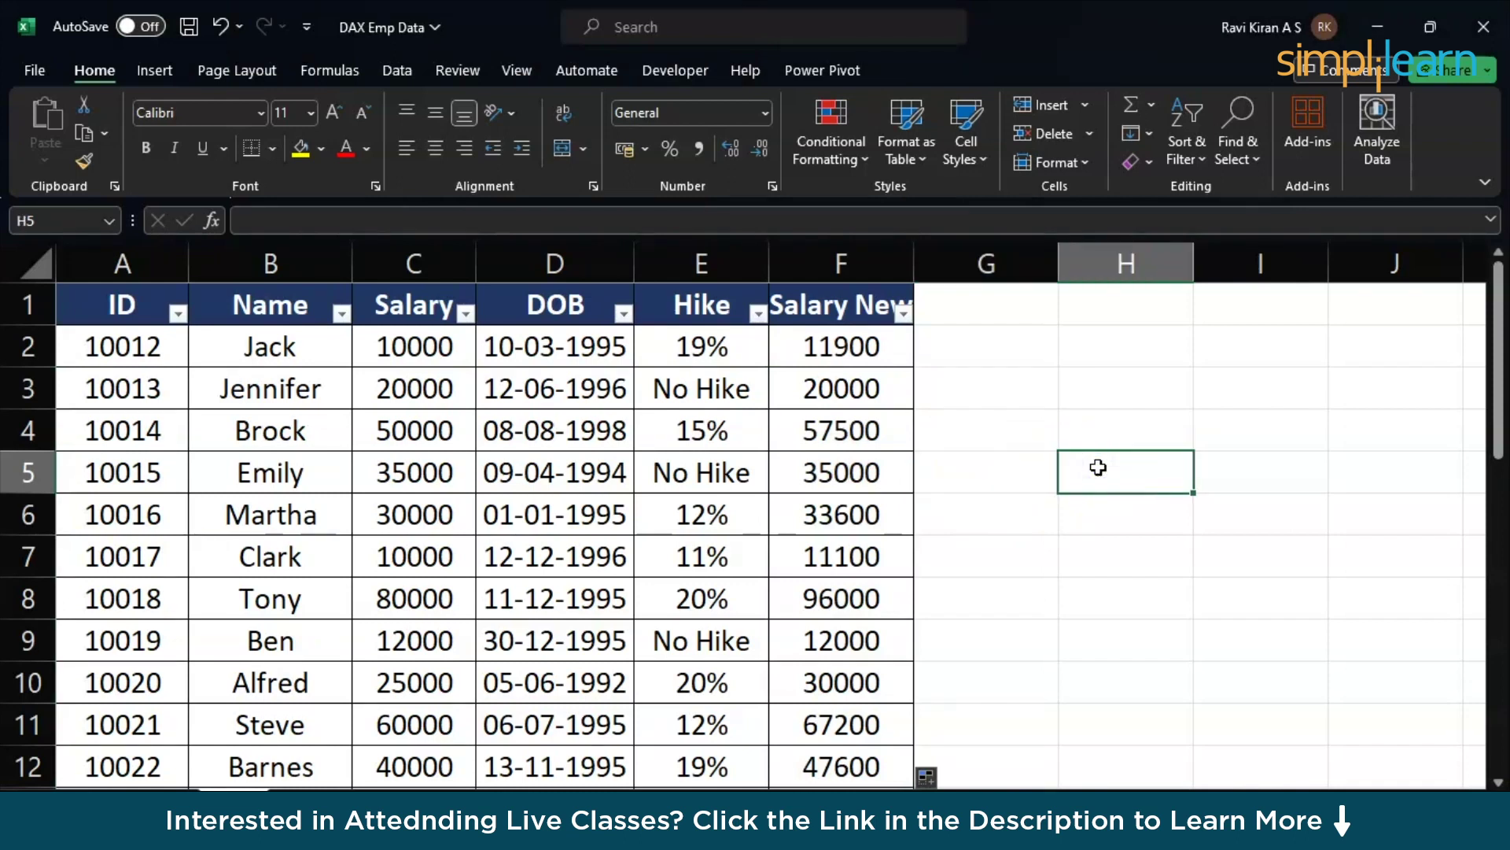
text(Li)
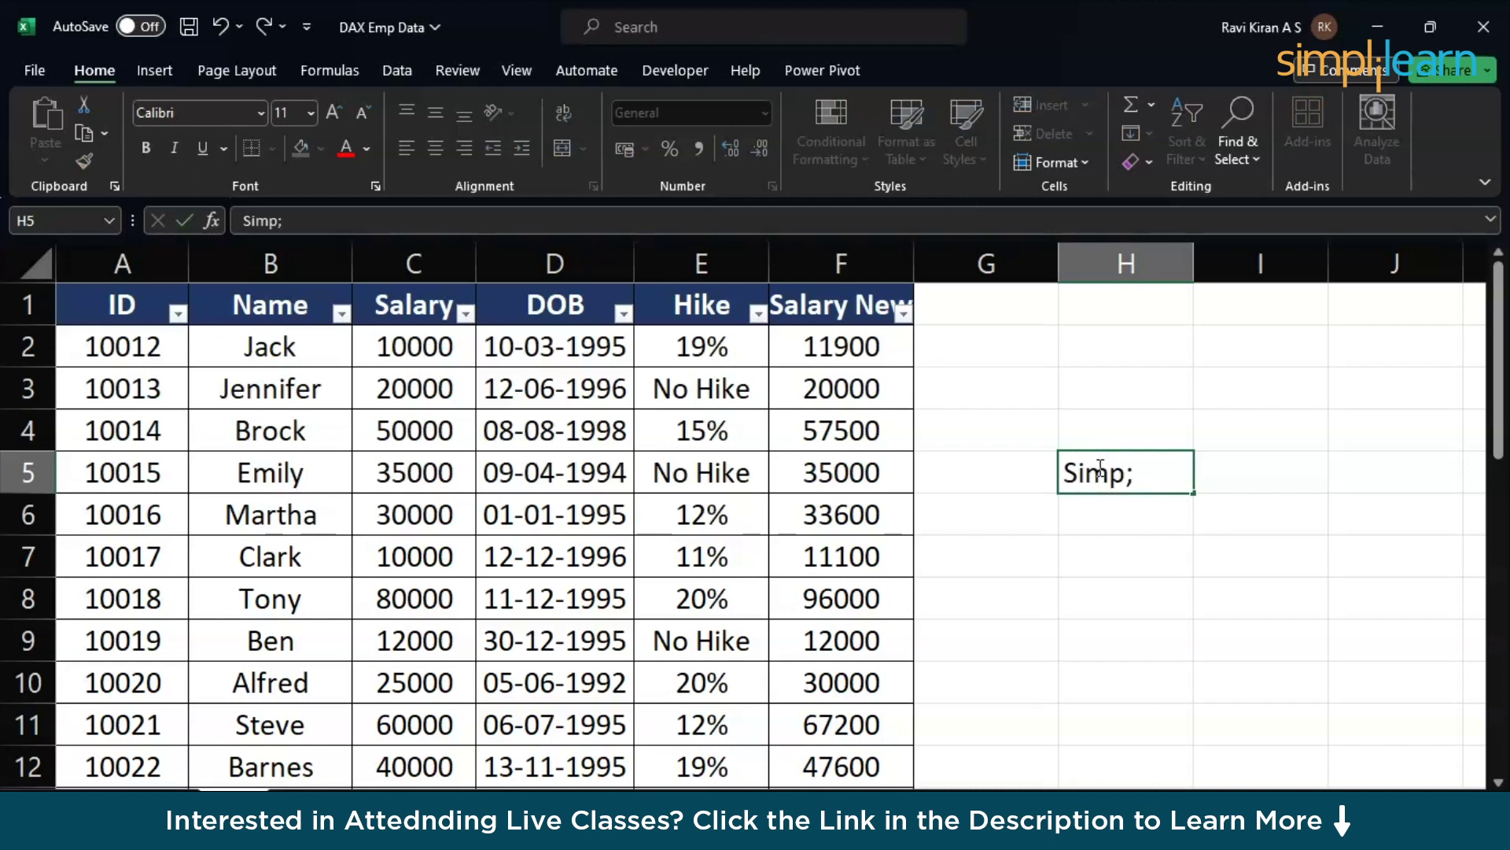
key(BackSpace)
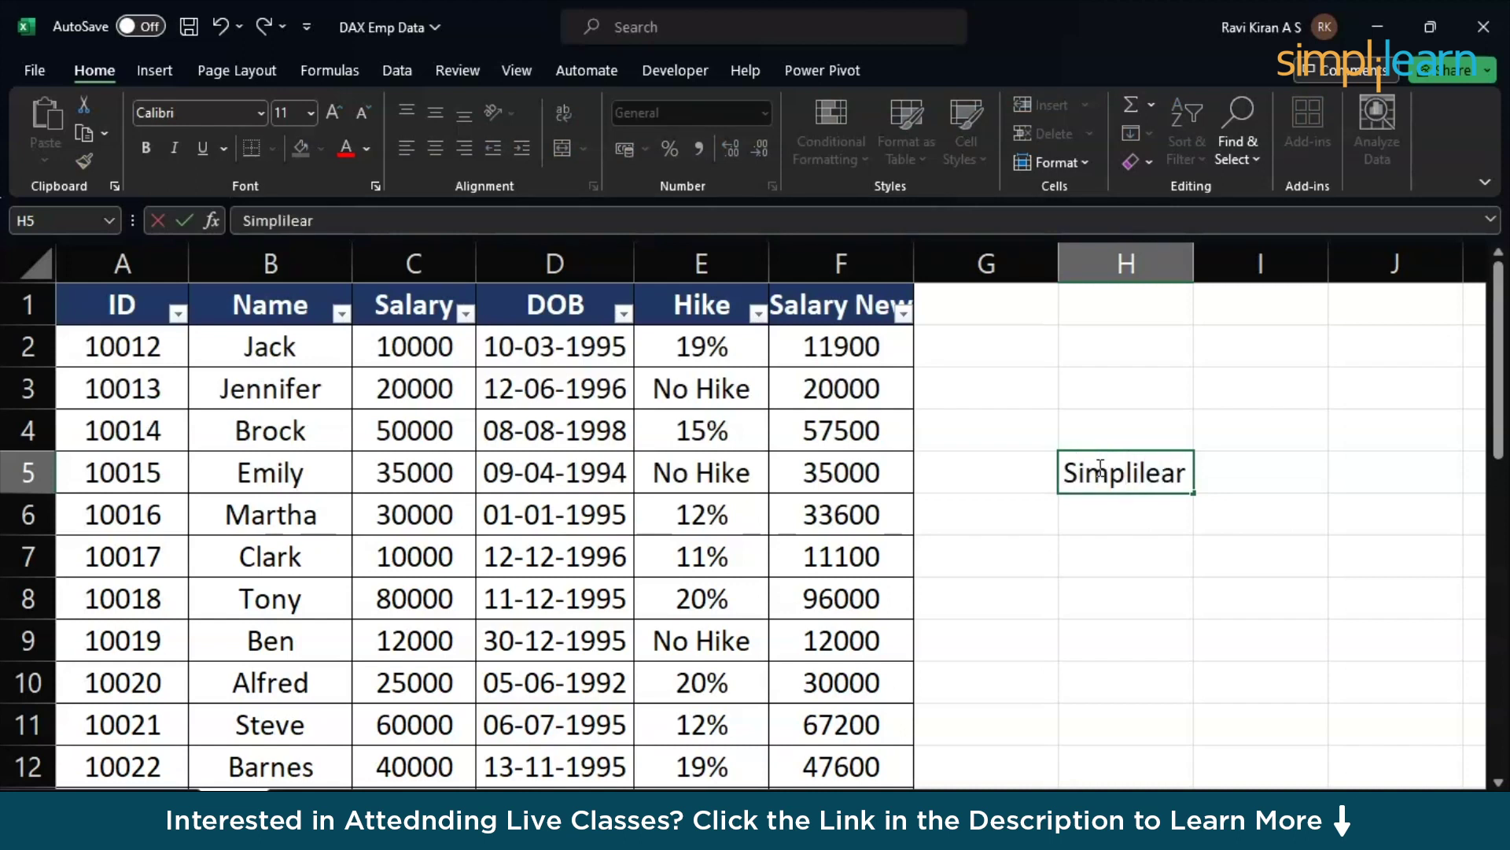
click(1143, 597)
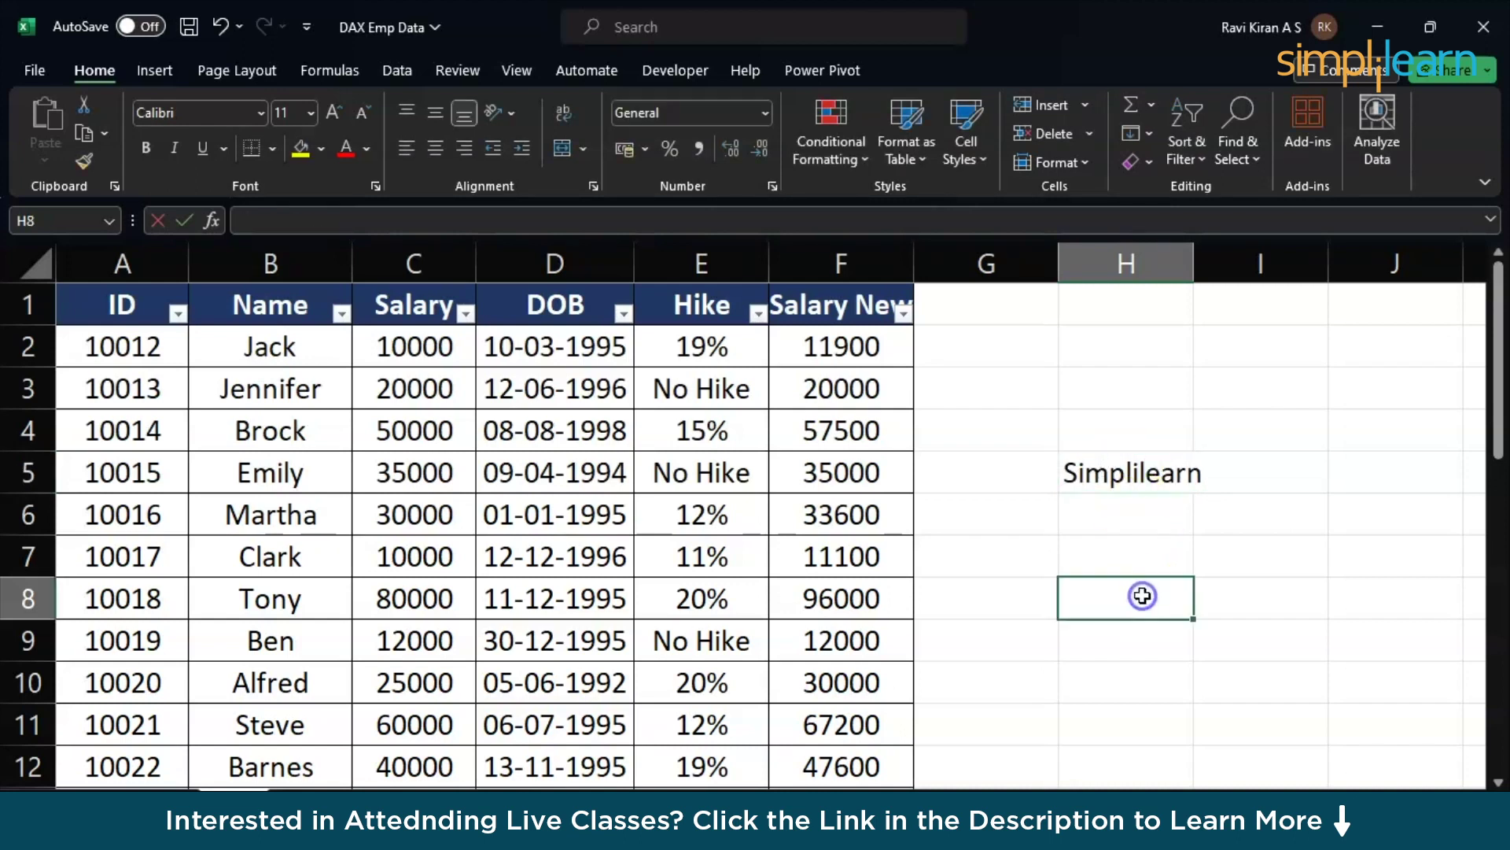
drag(1193, 256, 1222, 255)
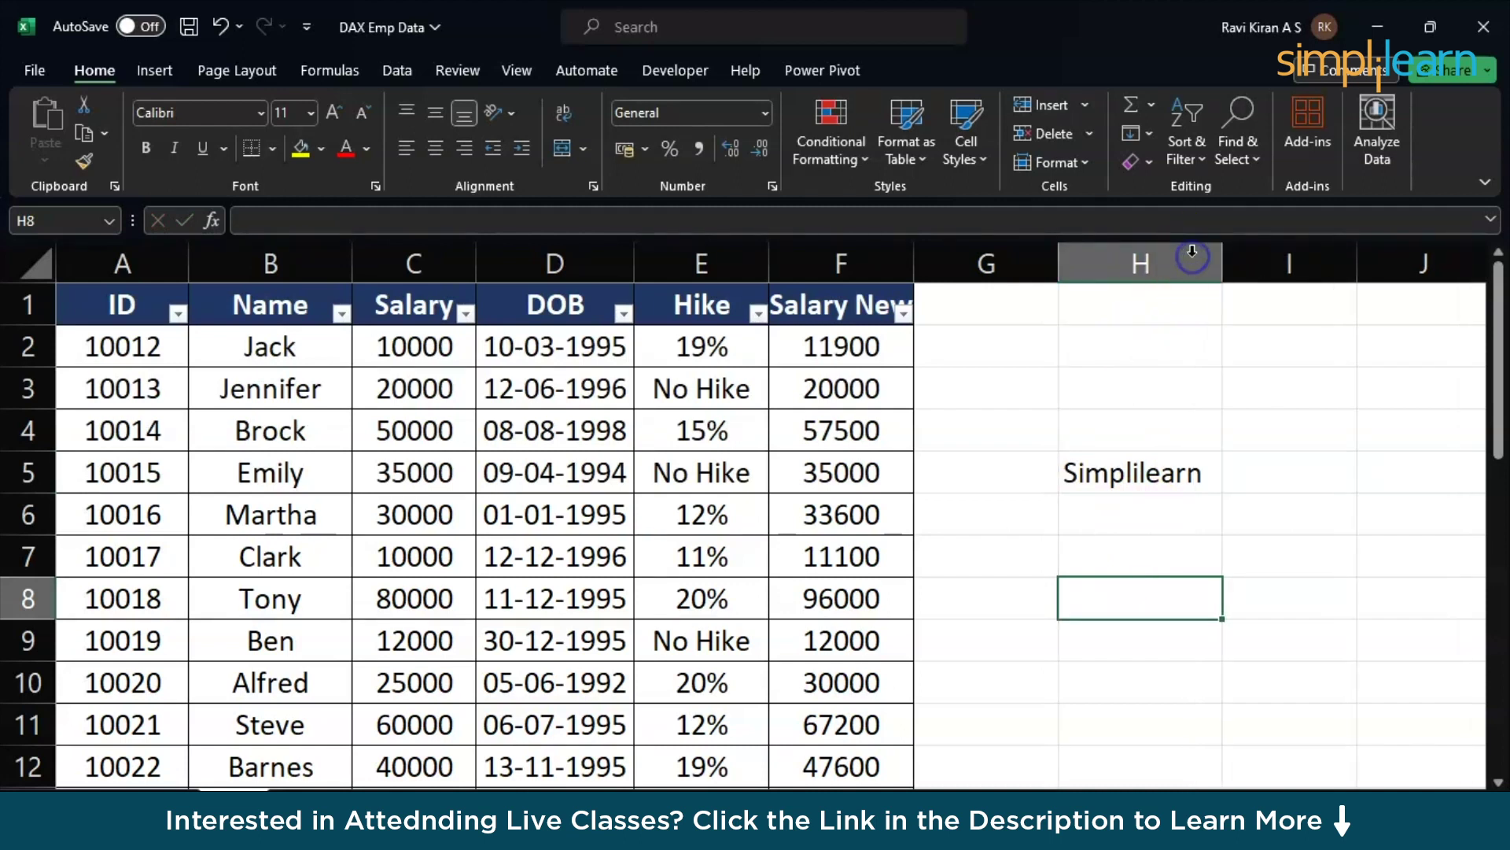
click(1137, 479)
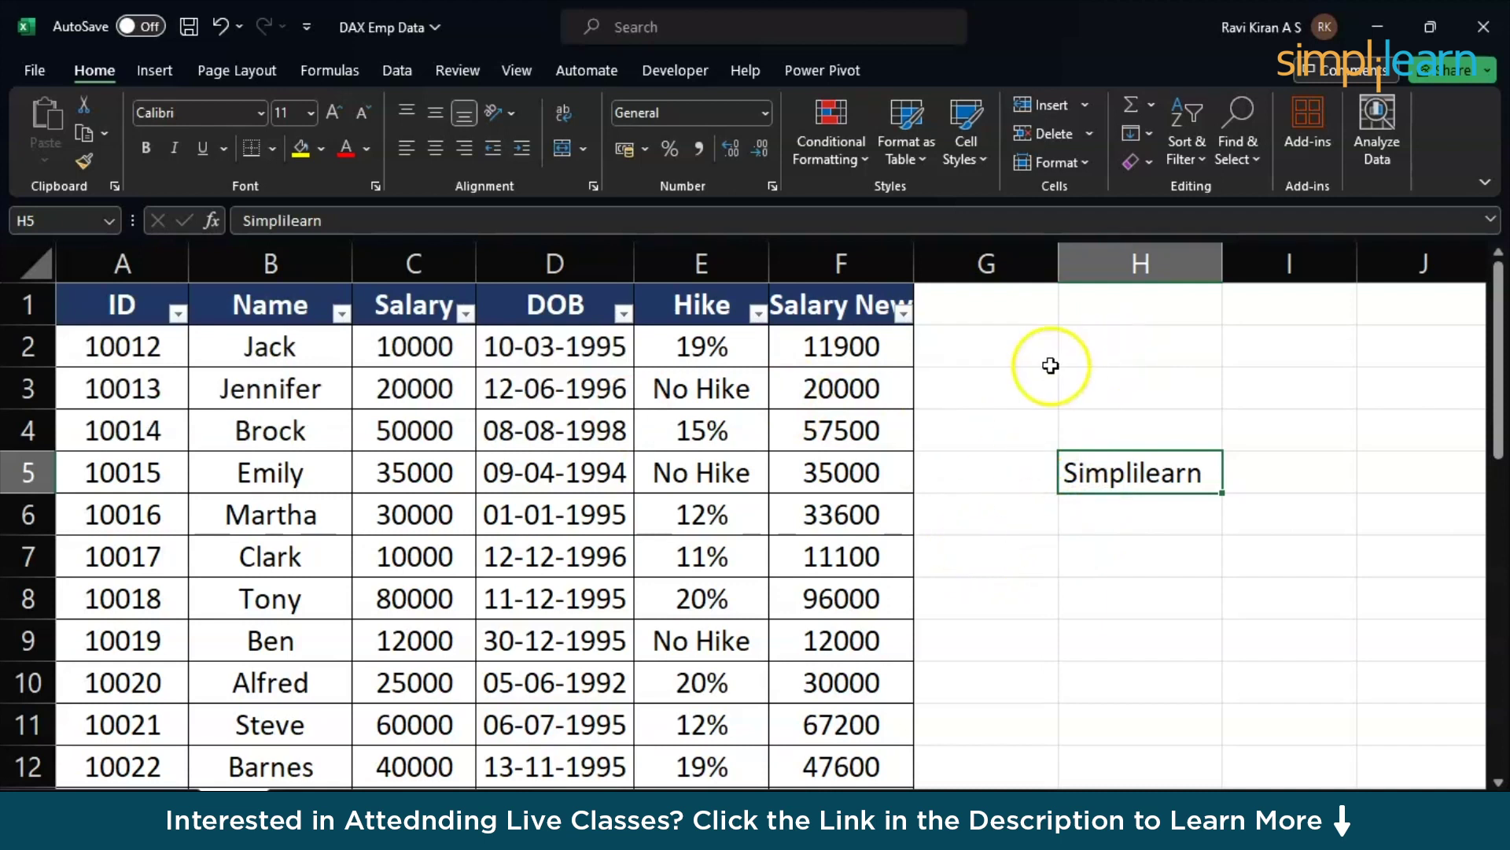
scroll(117, 438, down, 2)
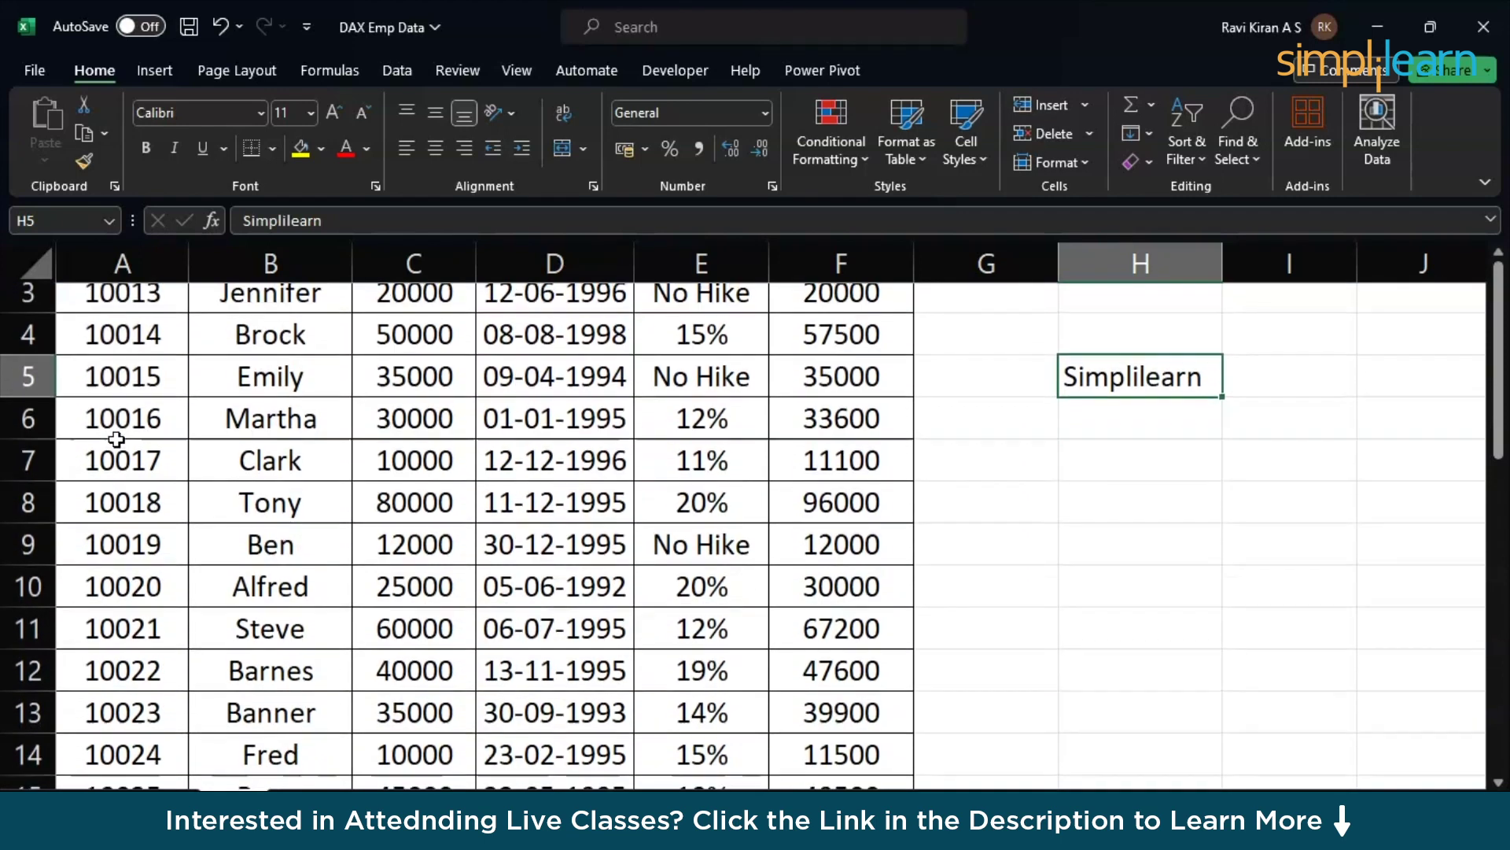
scroll(116, 438, up, 2)
Step: Enter =UNIQUE(A:A) in H2 to list column A's values
click(1087, 347)
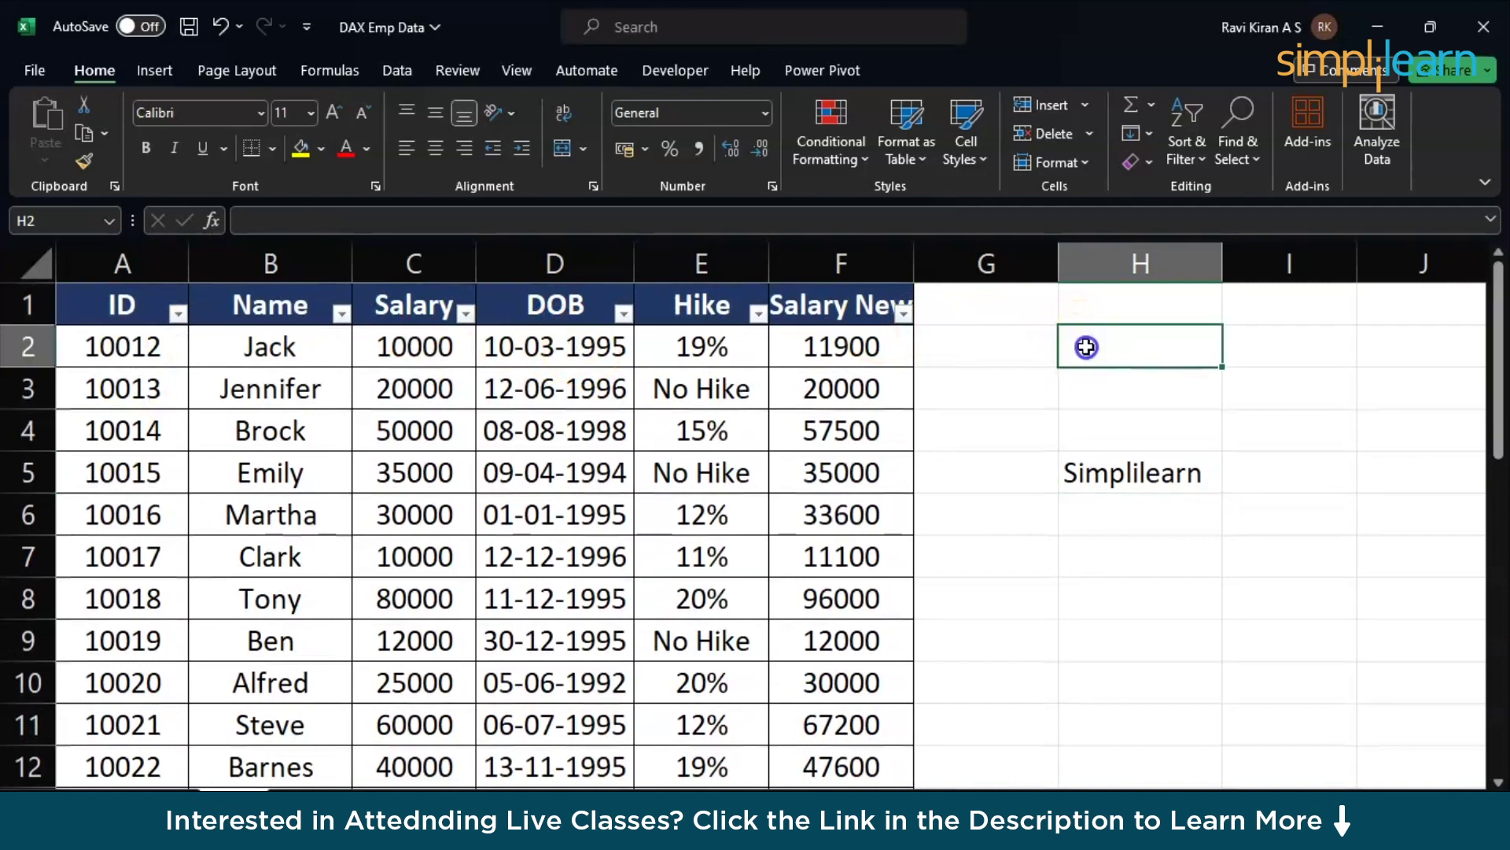
text(=)
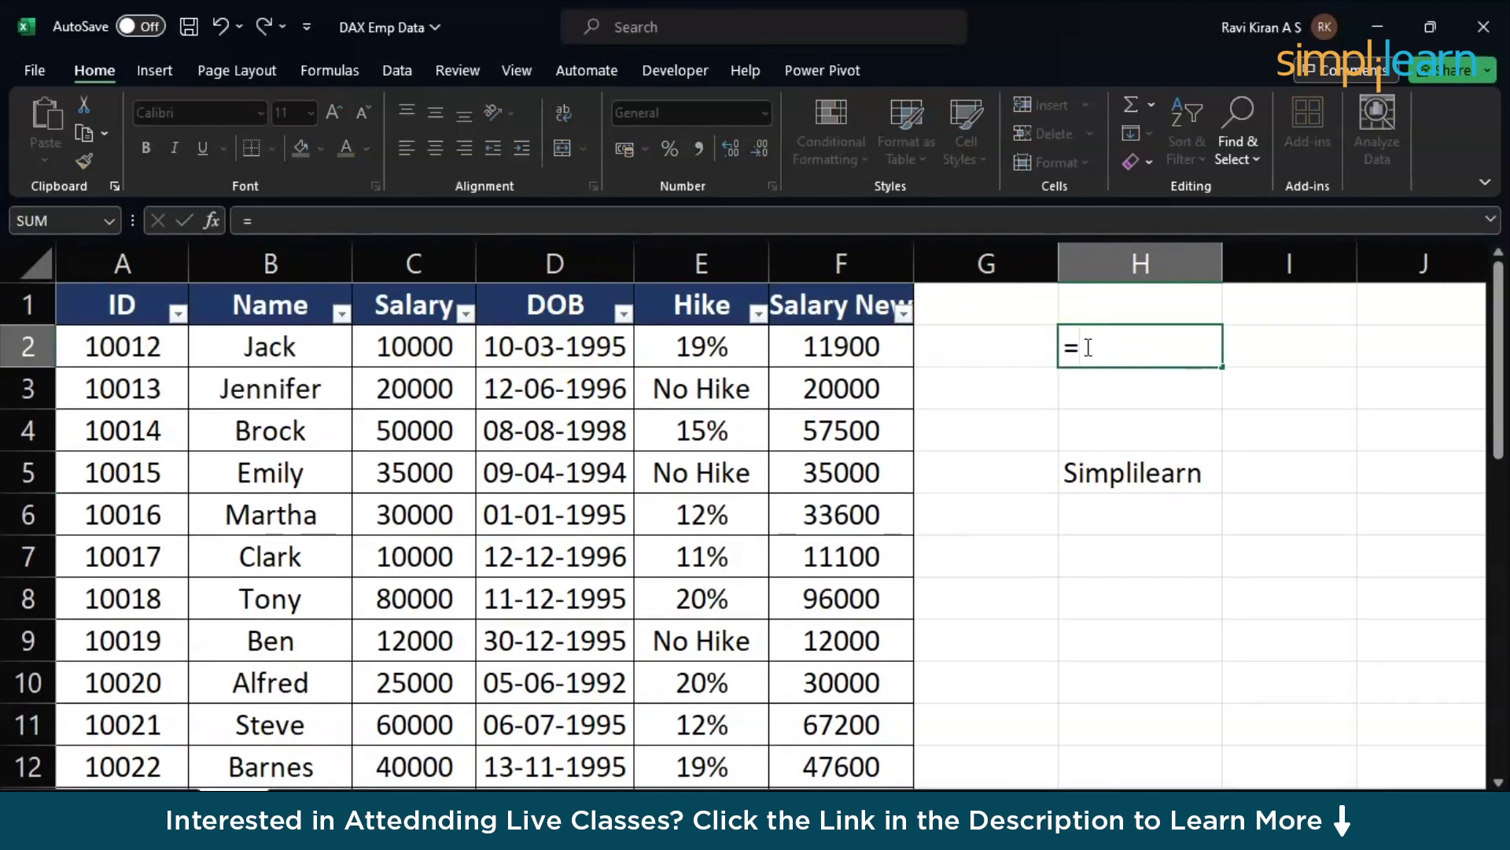
text(u)
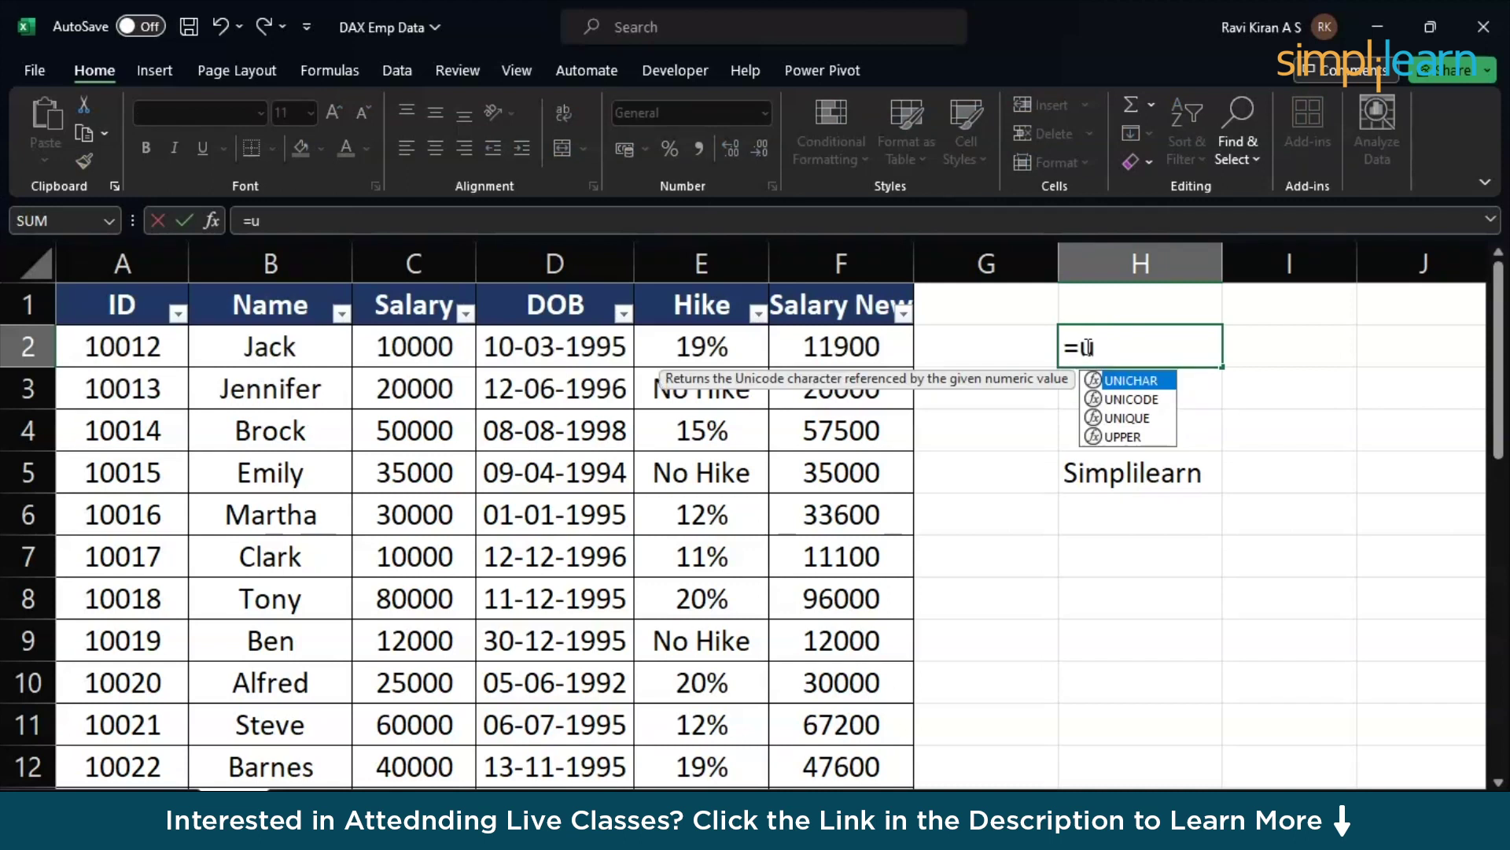
key(Down)
key(Down)
key(Tab)
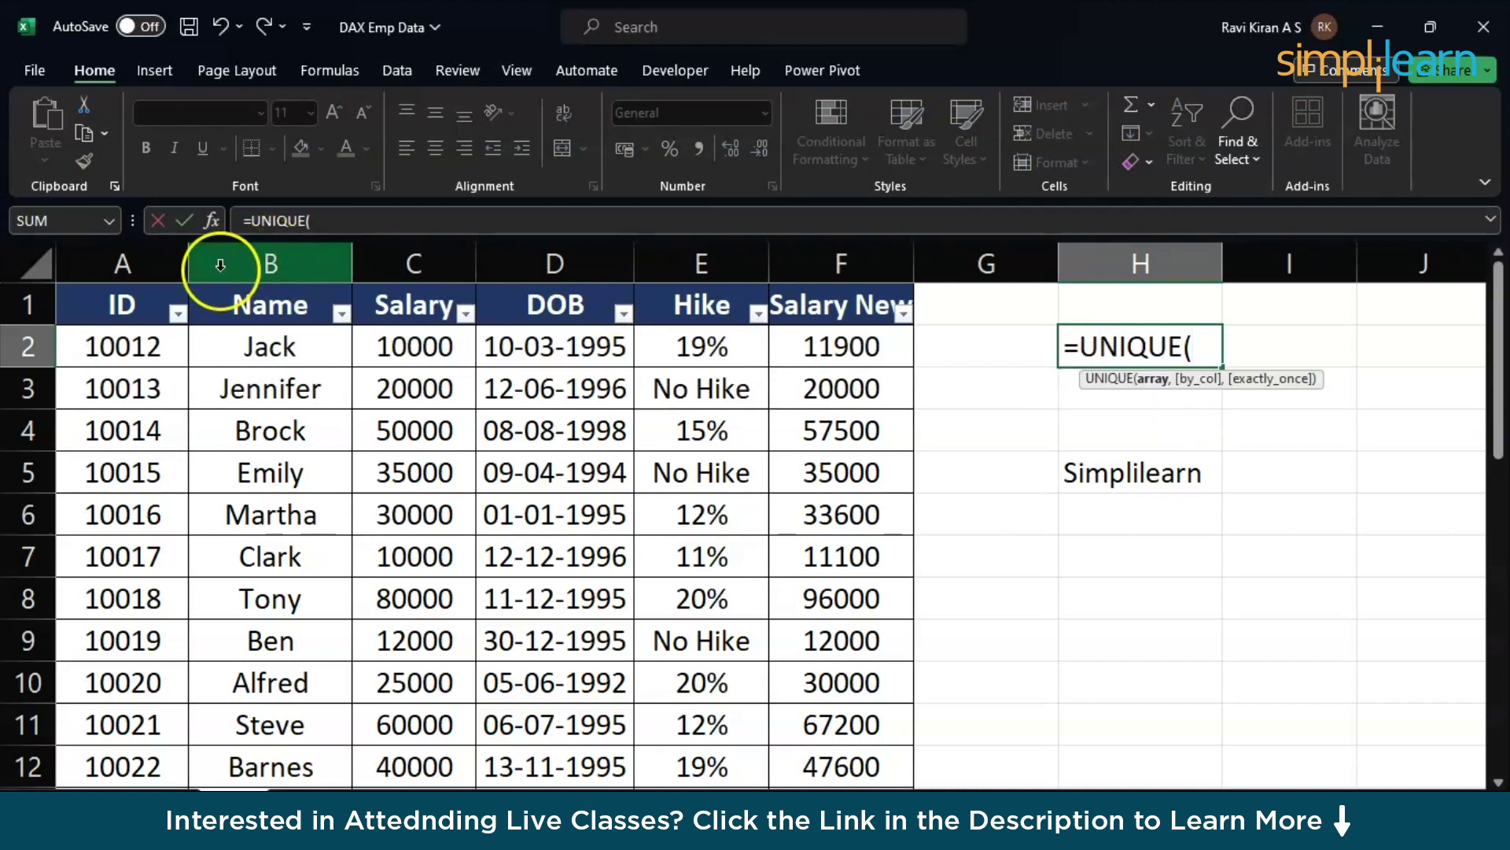
click(141, 258)
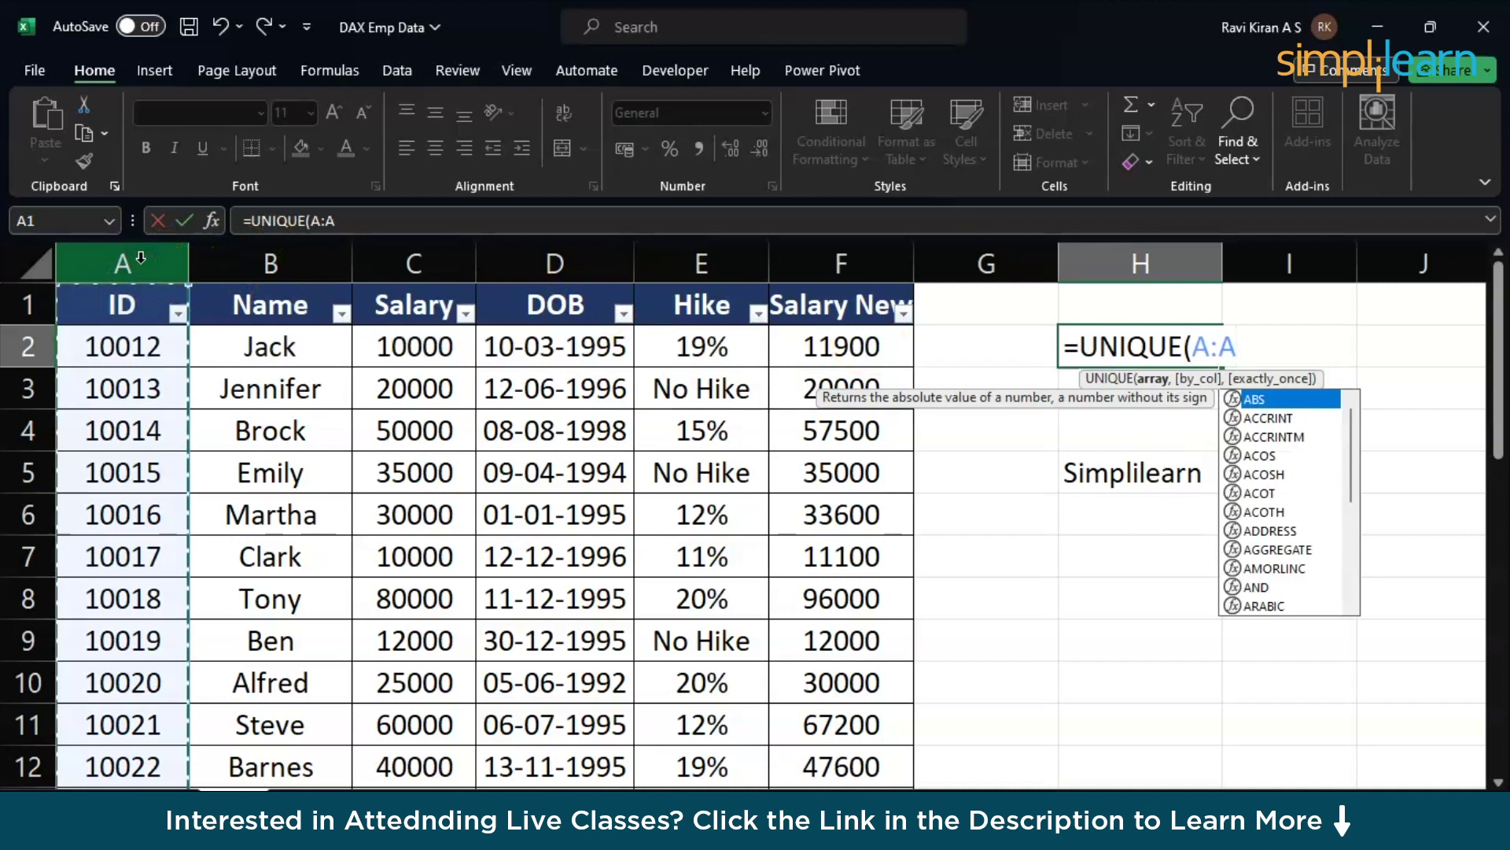
text())
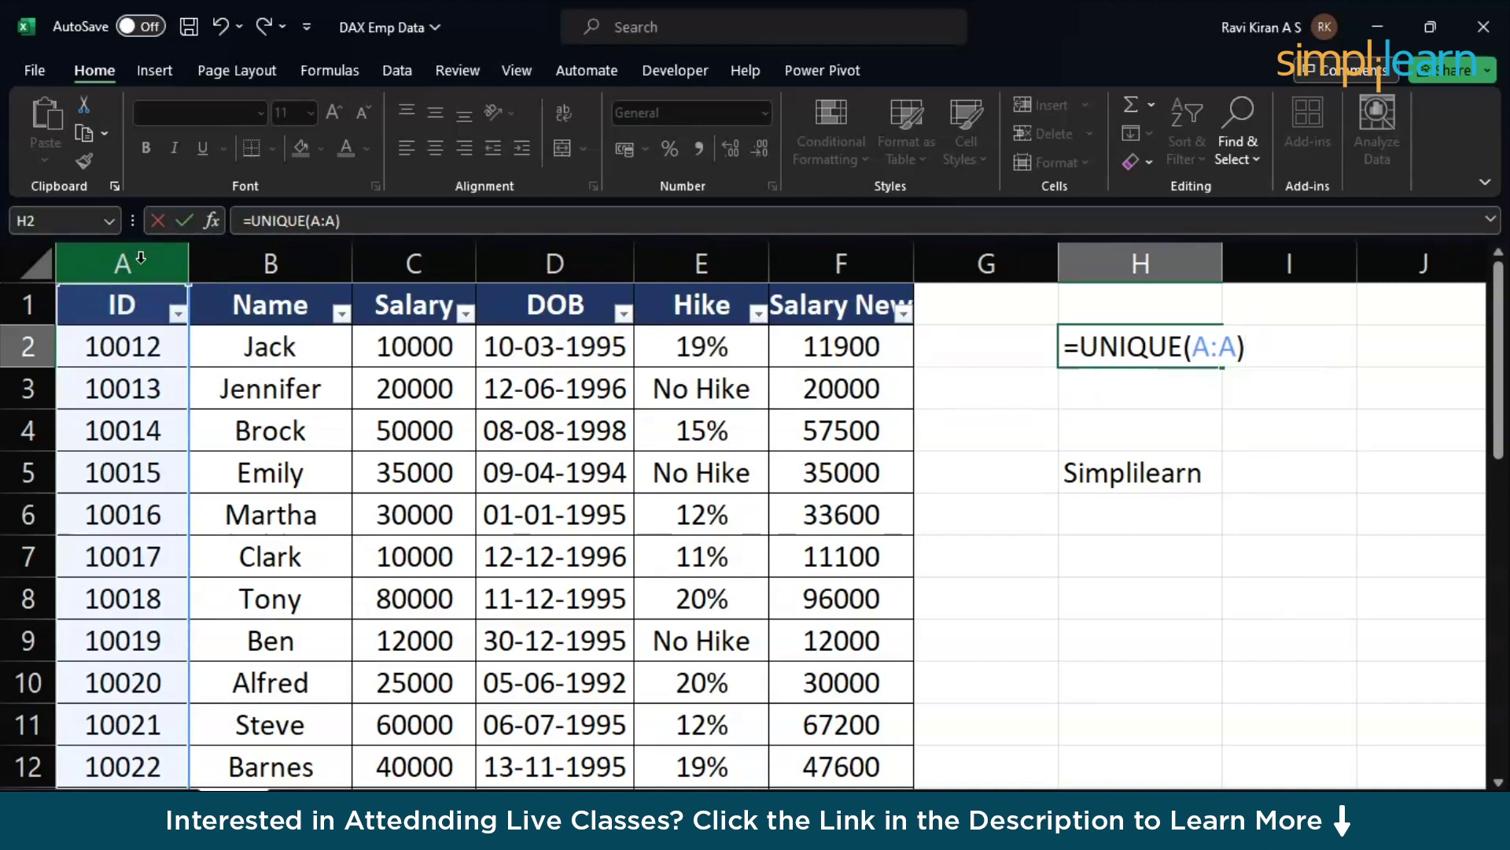
key(Return)
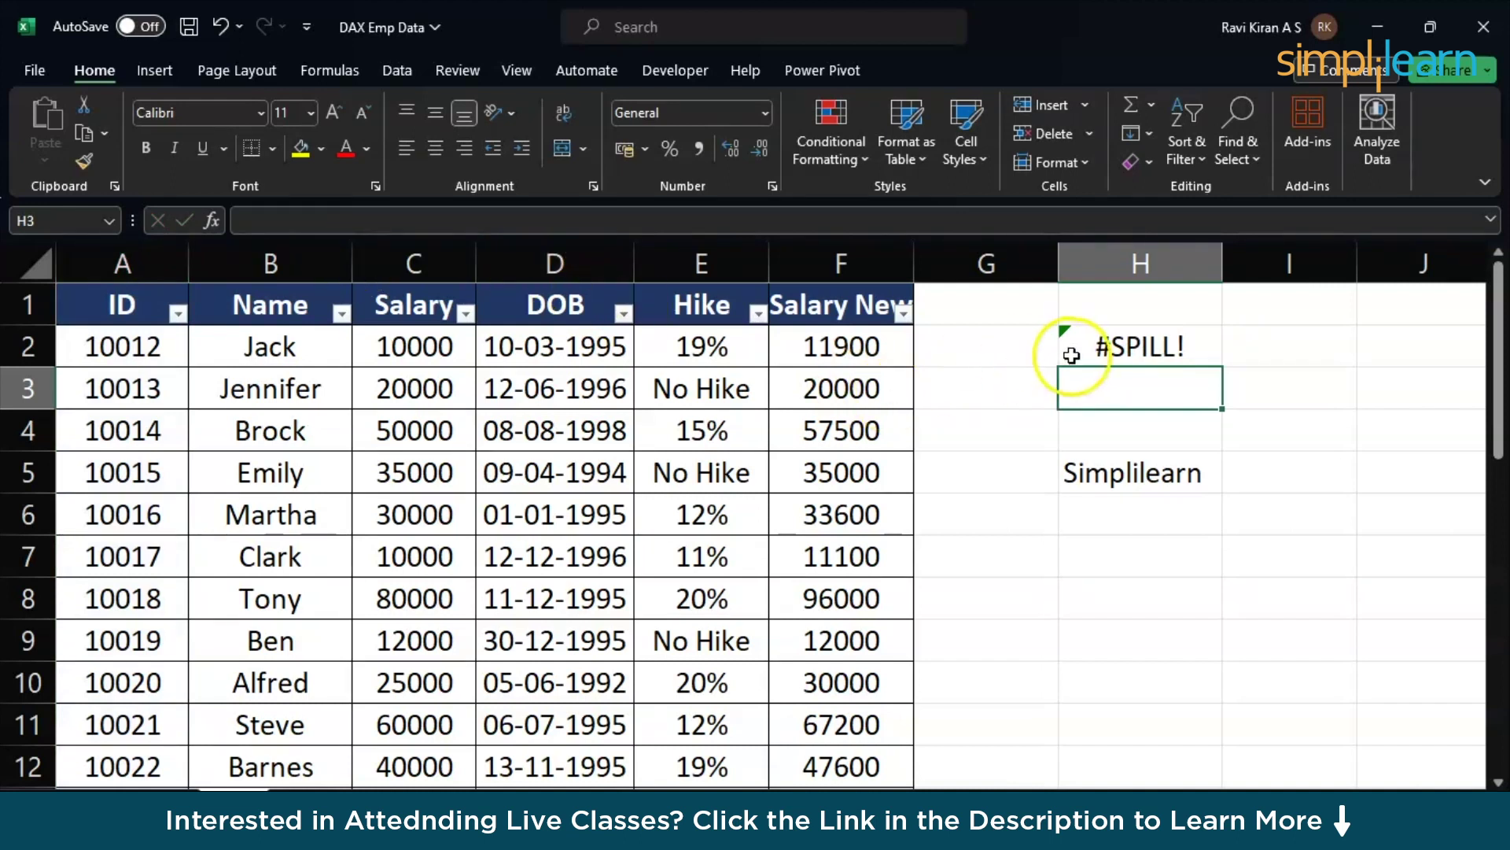
Step: Inspect H2's #SPILL! error and the spill range blocked by H5
click(1074, 355)
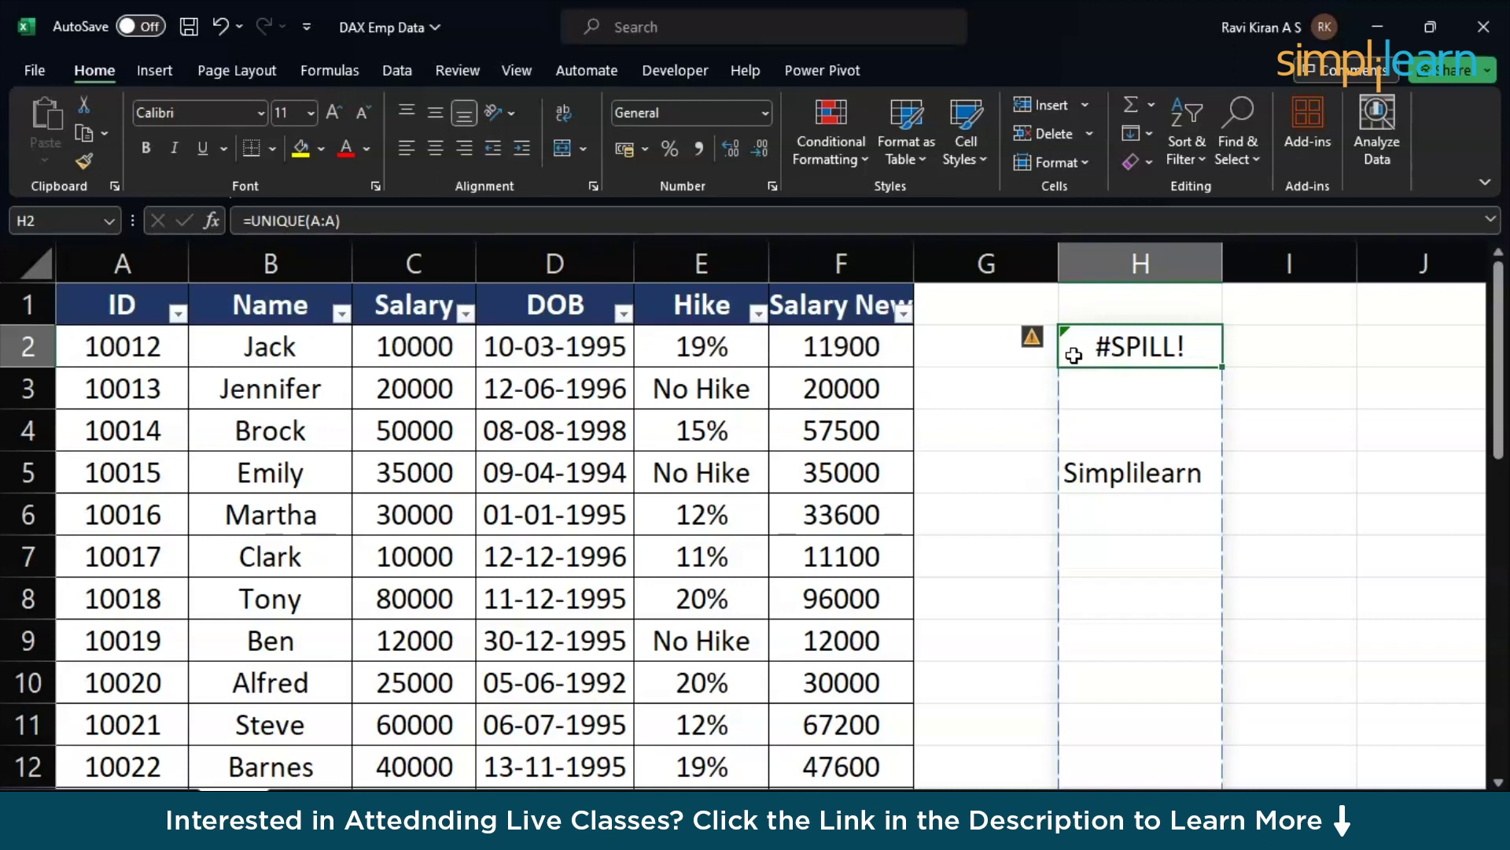
scroll(1074, 355, down, 2)
scroll(1073, 355, down, 5)
scroll(1074, 355, down, 2)
scroll(1074, 355, up, 4)
scroll(1073, 355, up, 5)
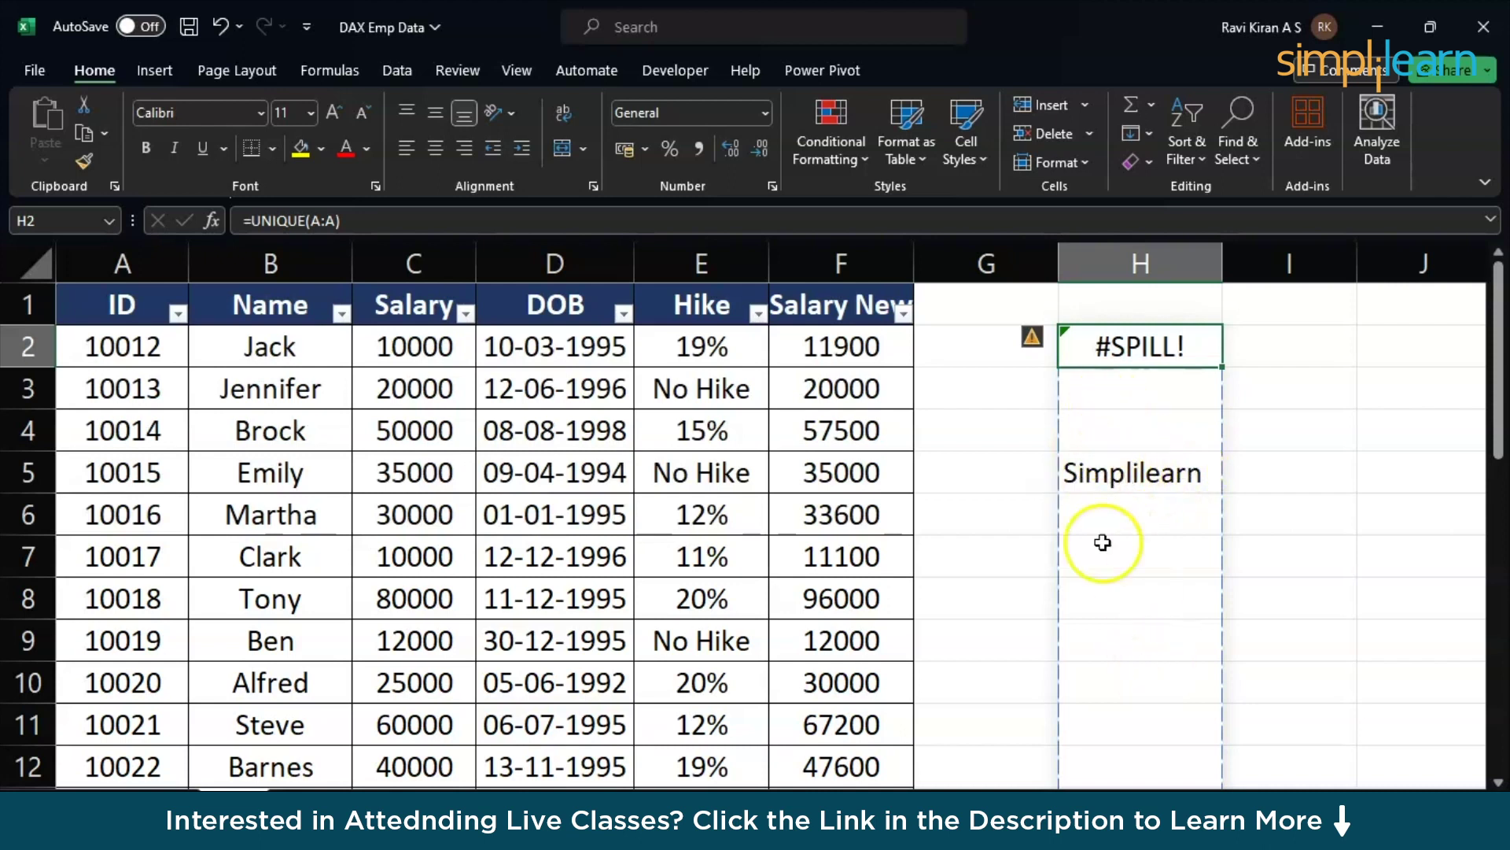
Step: Delete Simplilearn from H5 so the ID list spills, then clear all of column H
click(1106, 475)
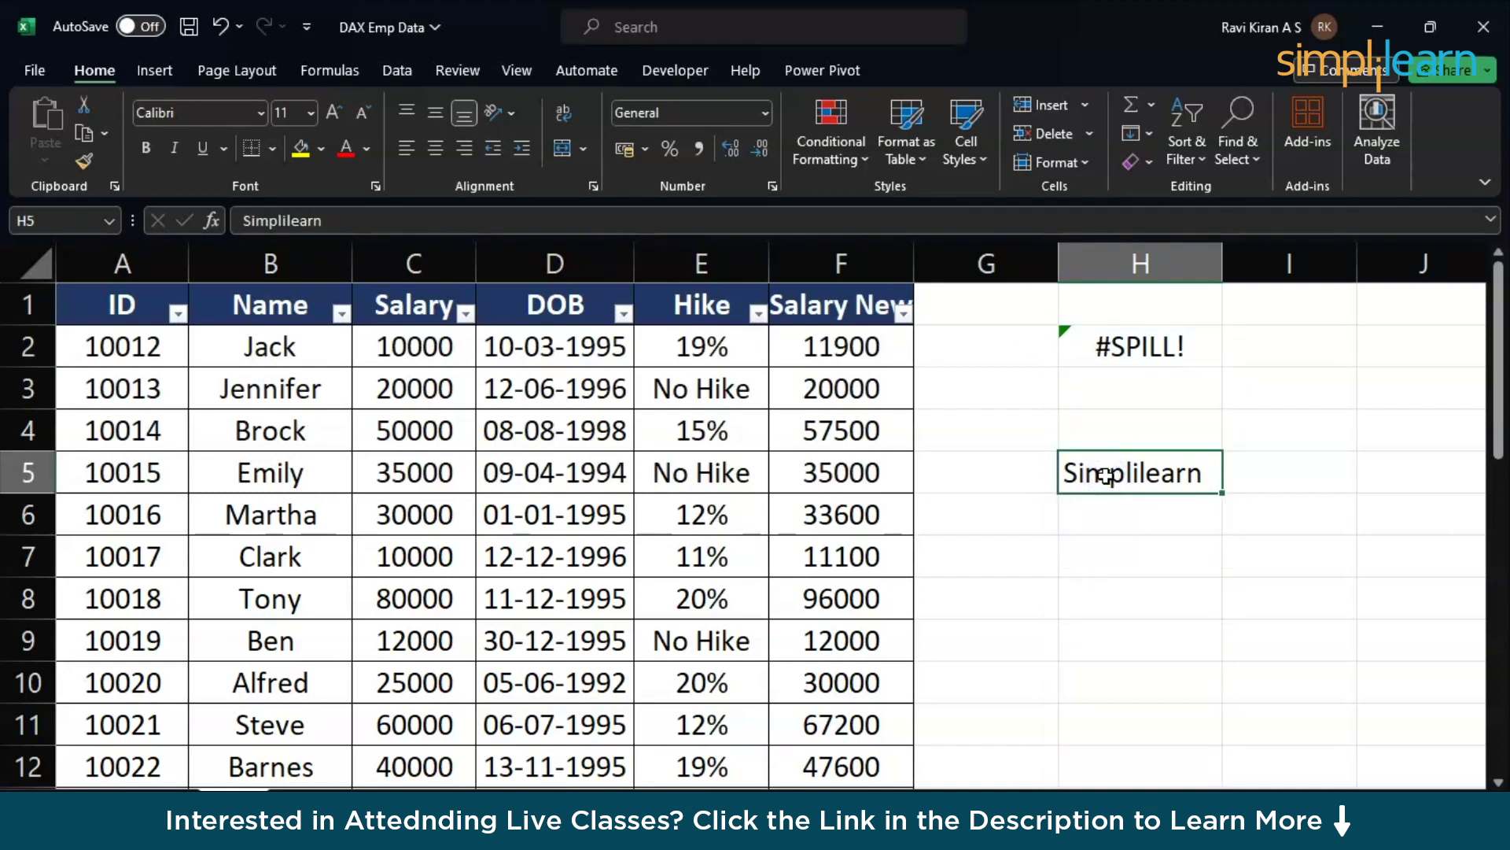
key(Delete)
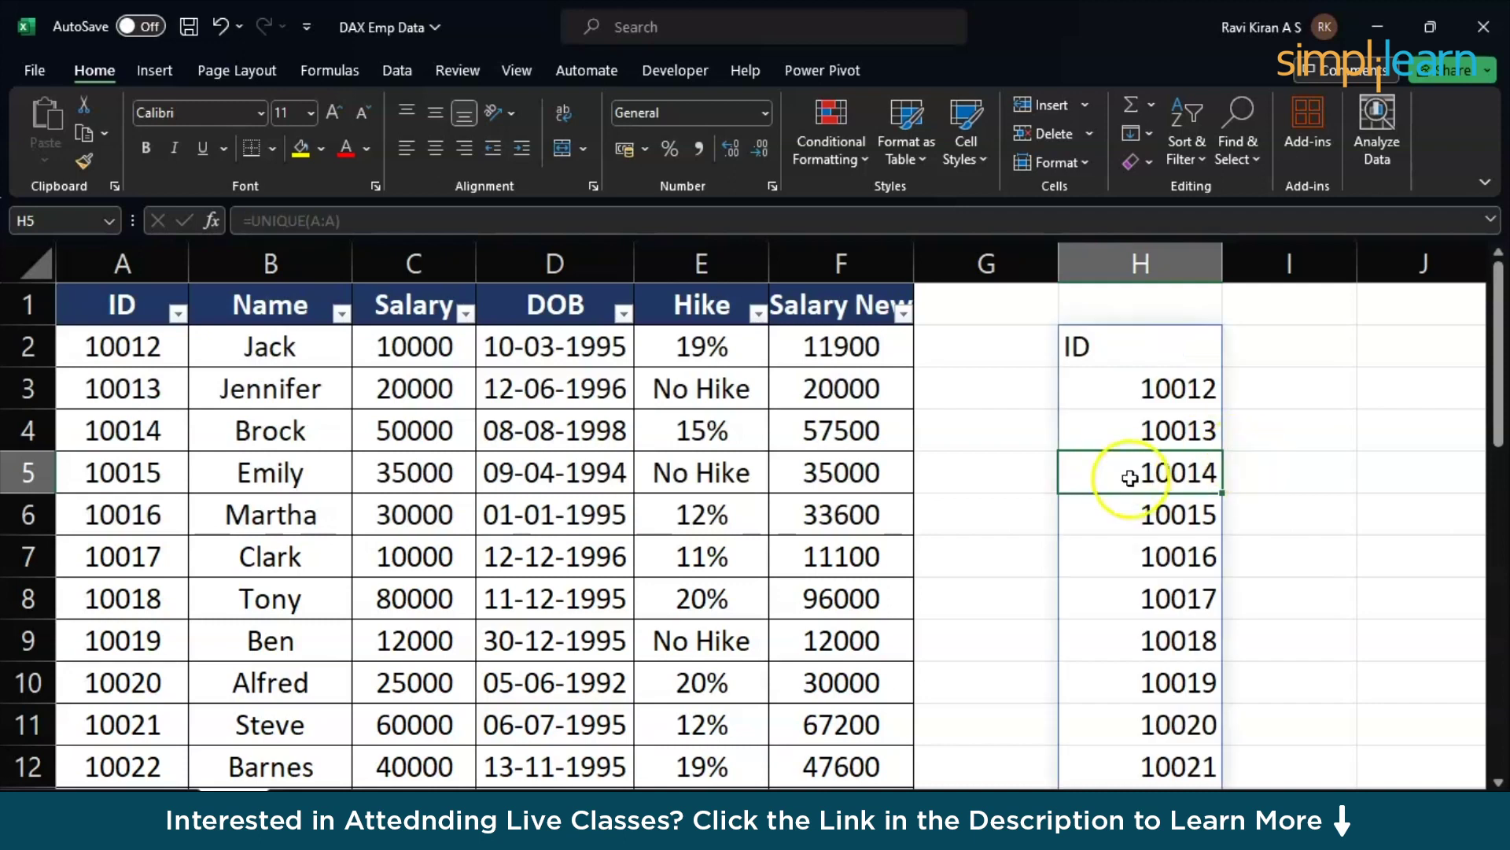
scroll(1106, 484, down, 8)
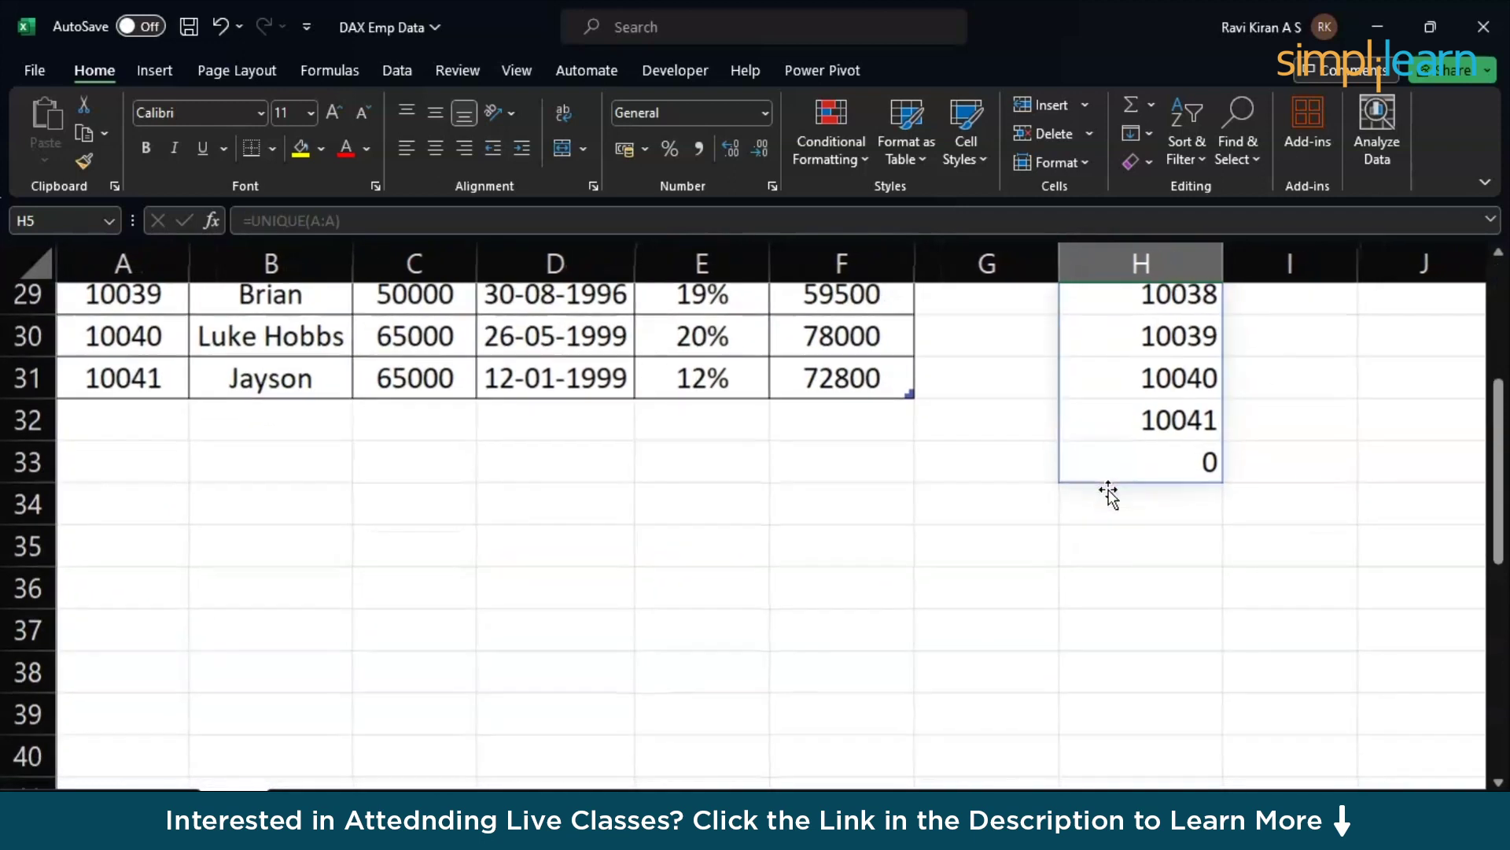
scroll(1108, 493, up, 10)
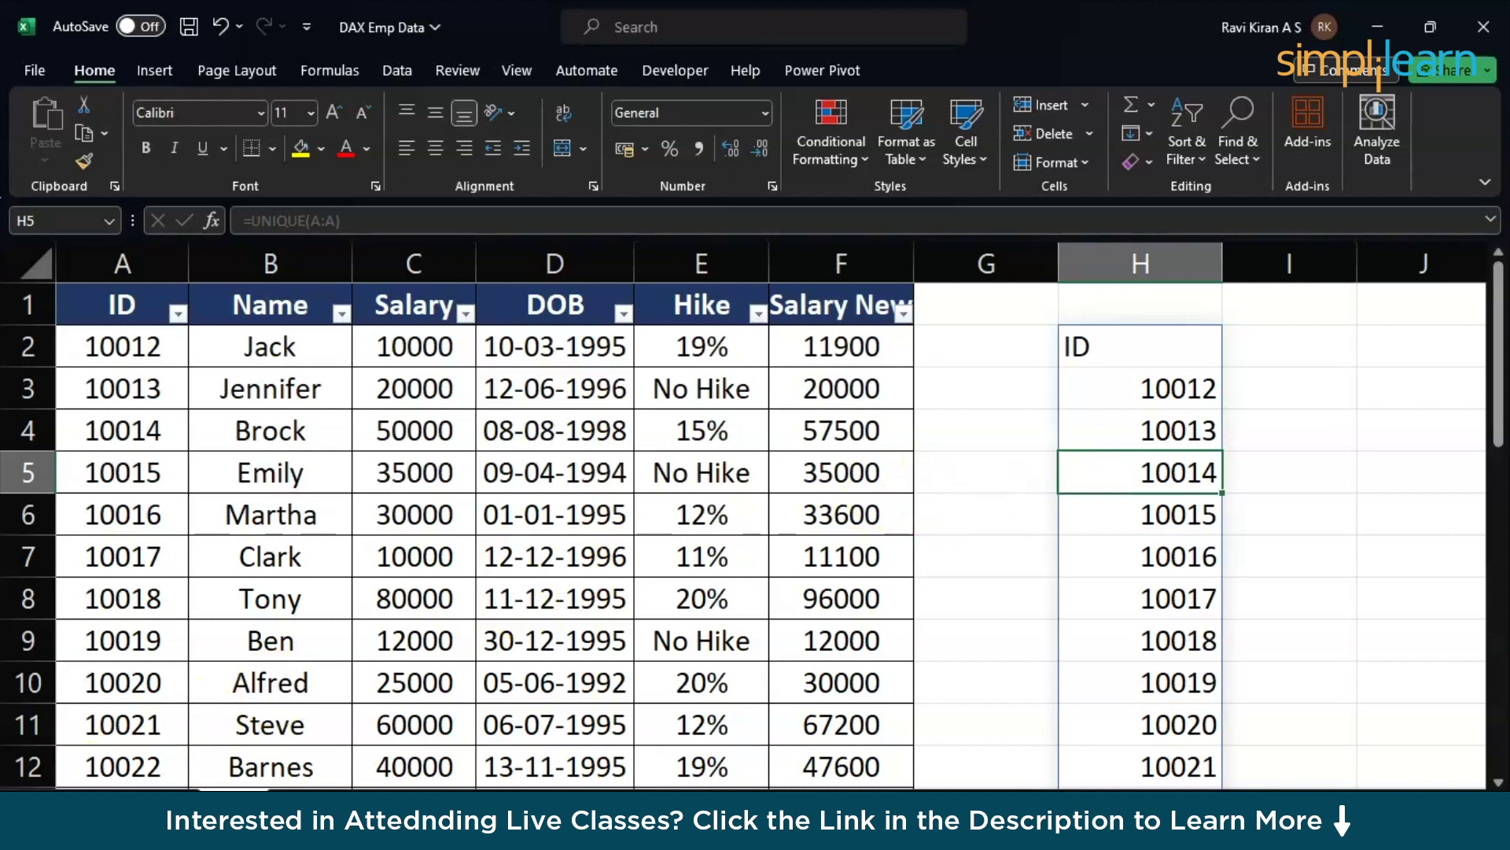
click(1120, 262)
key(Delete)
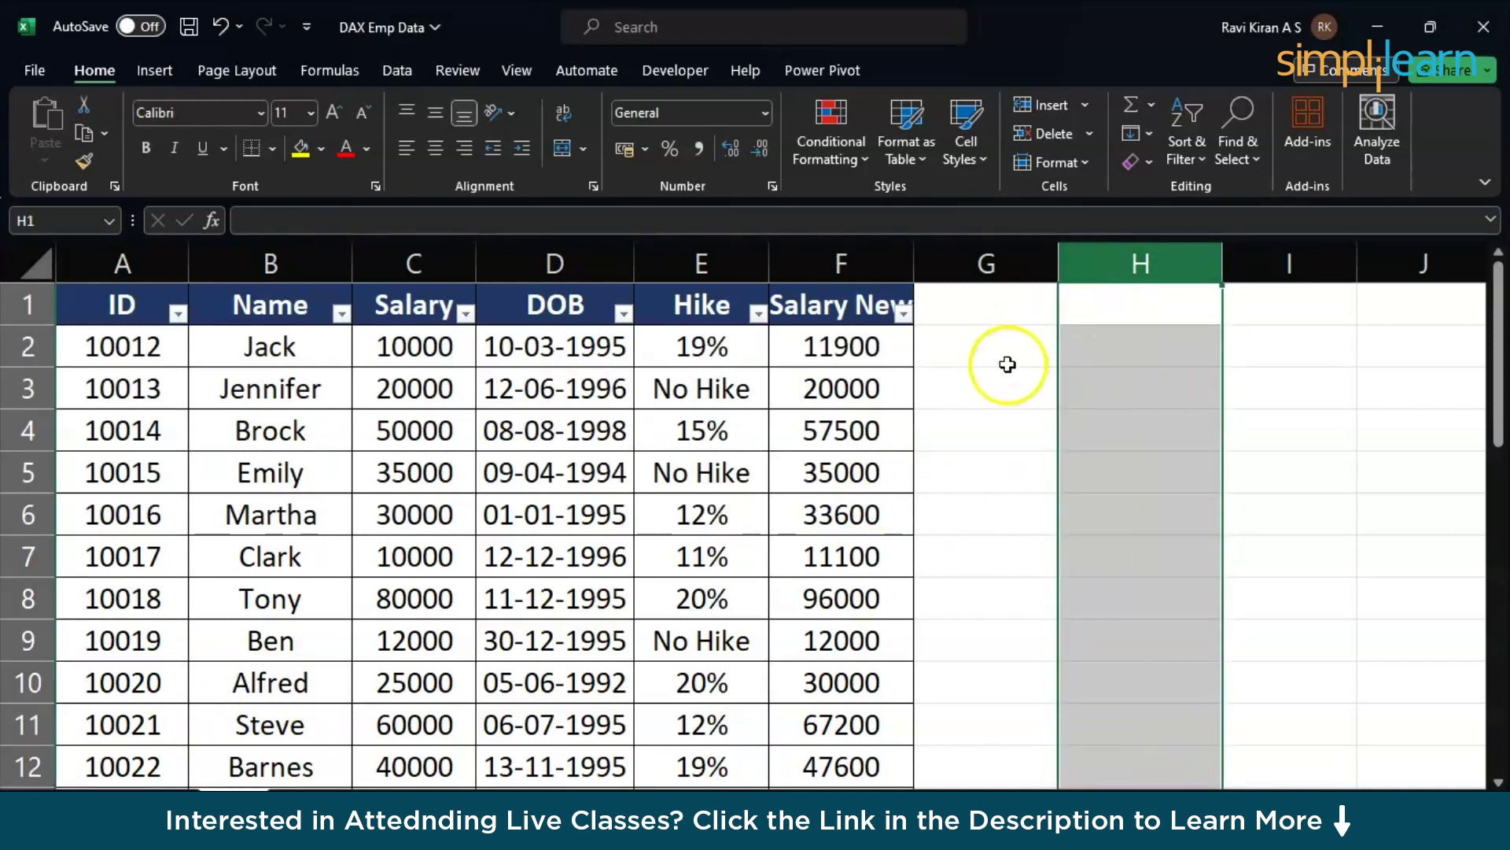
Step: Enter =ADD(Table13[Salary]) in C32 below the Salary column, which produces a #NAME? error
click(1005, 412)
scroll(1004, 412, down, 8)
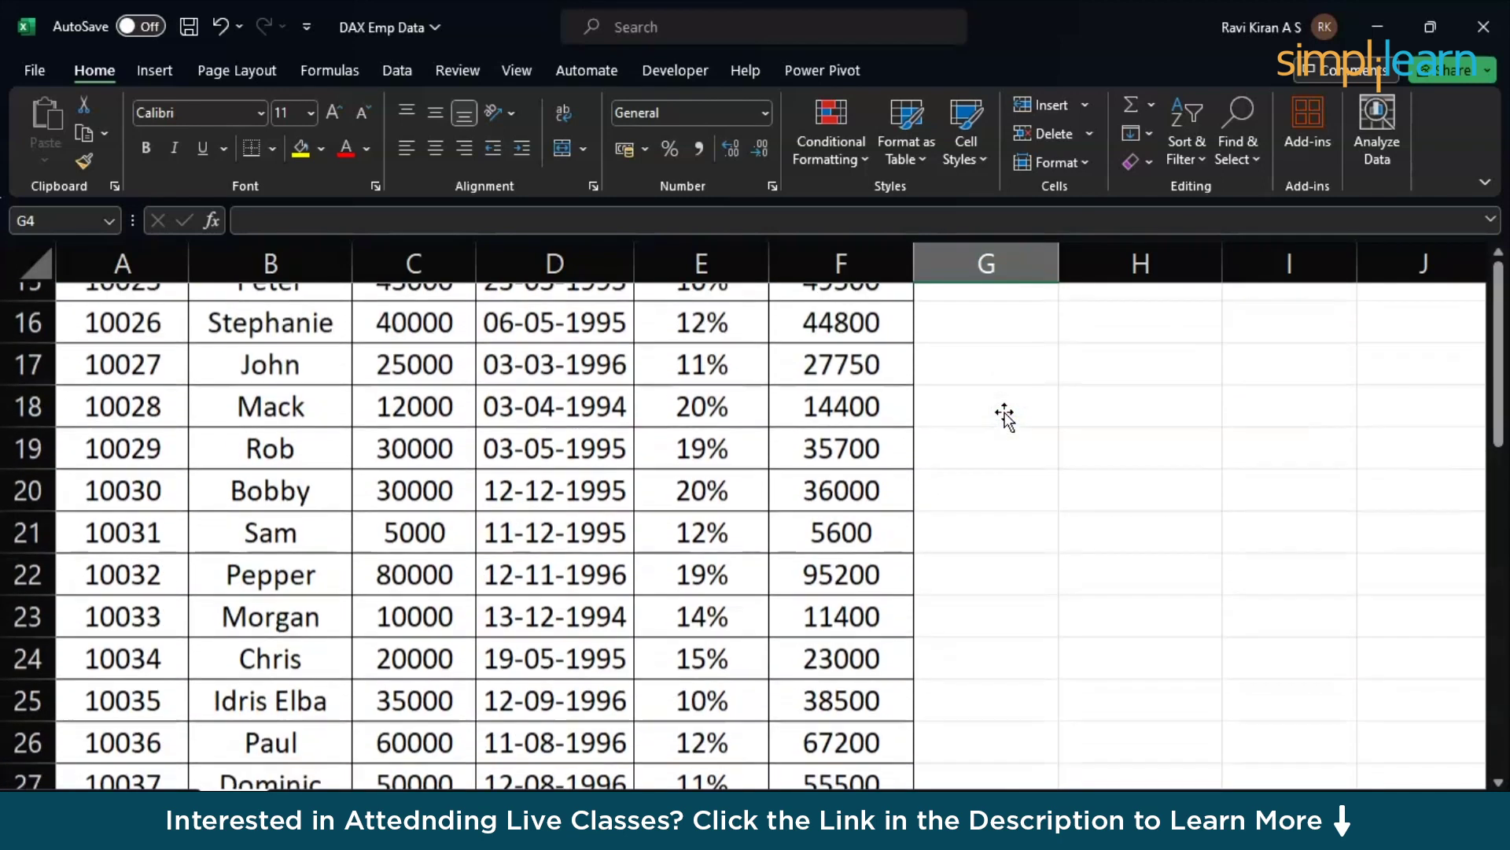
click(421, 570)
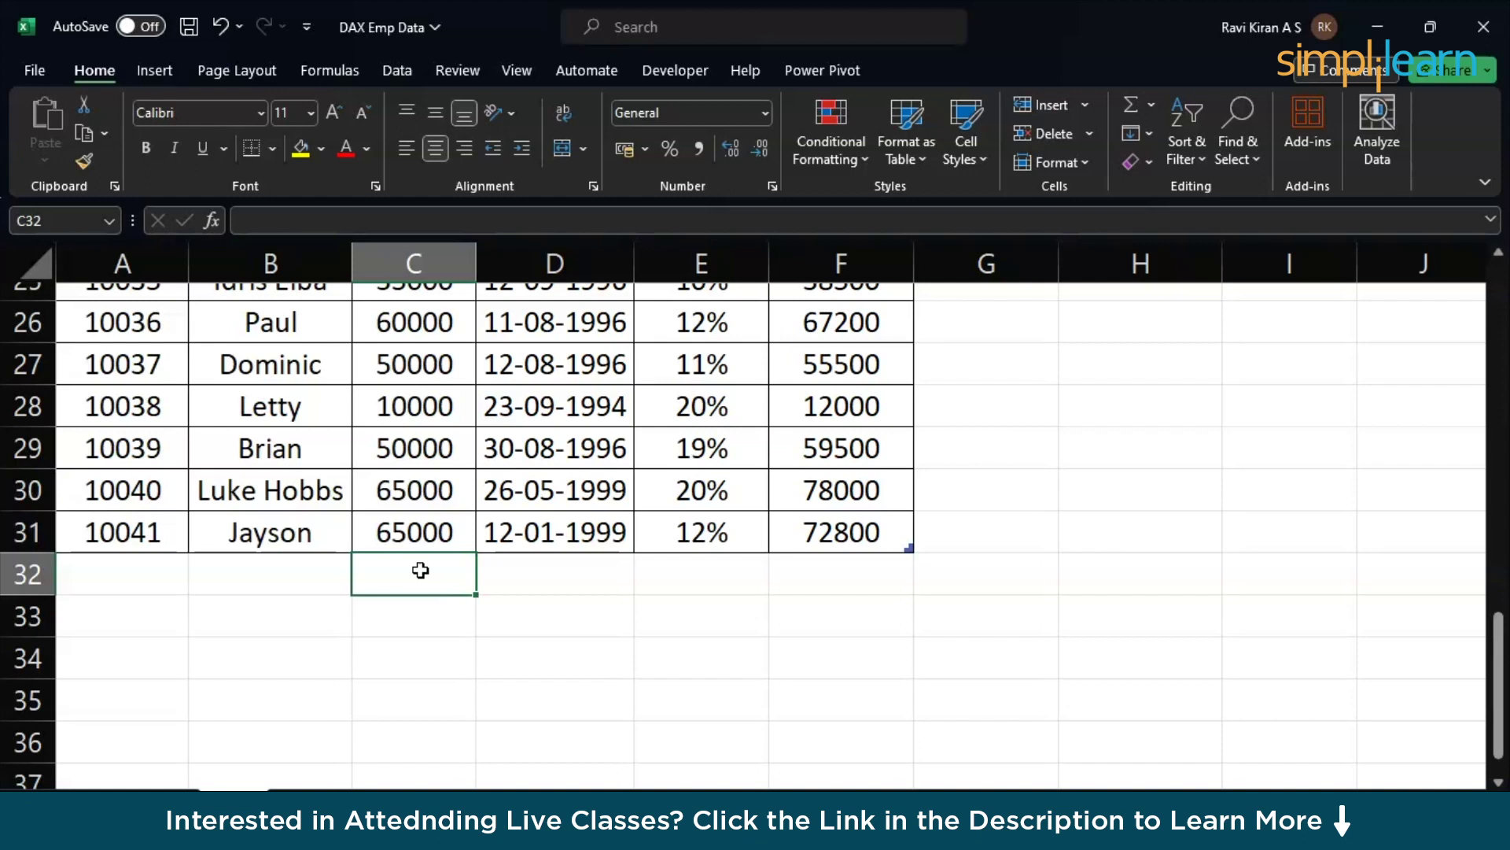
text(=)
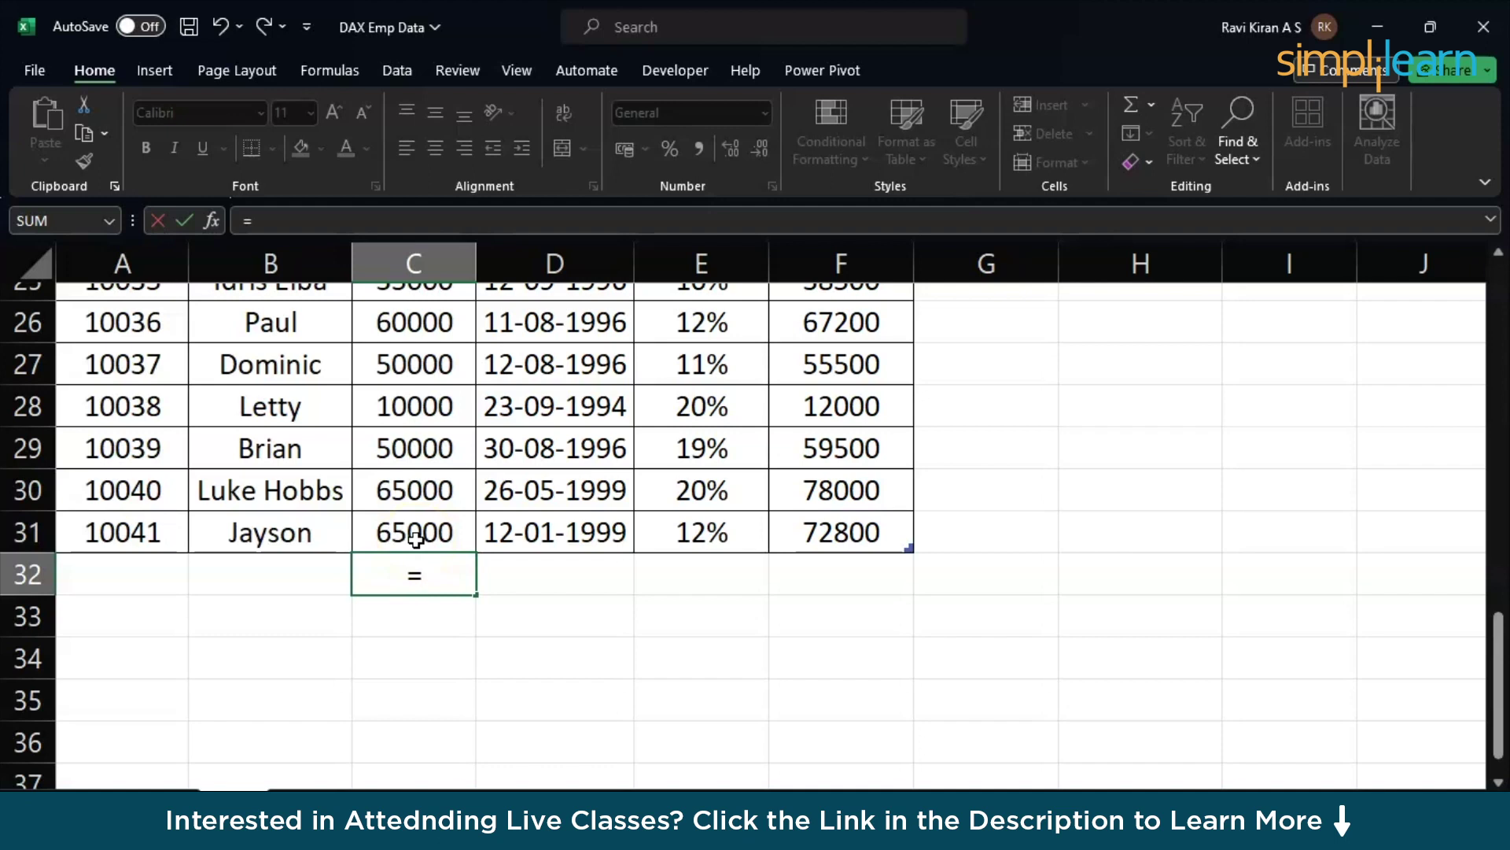
text(ADD)
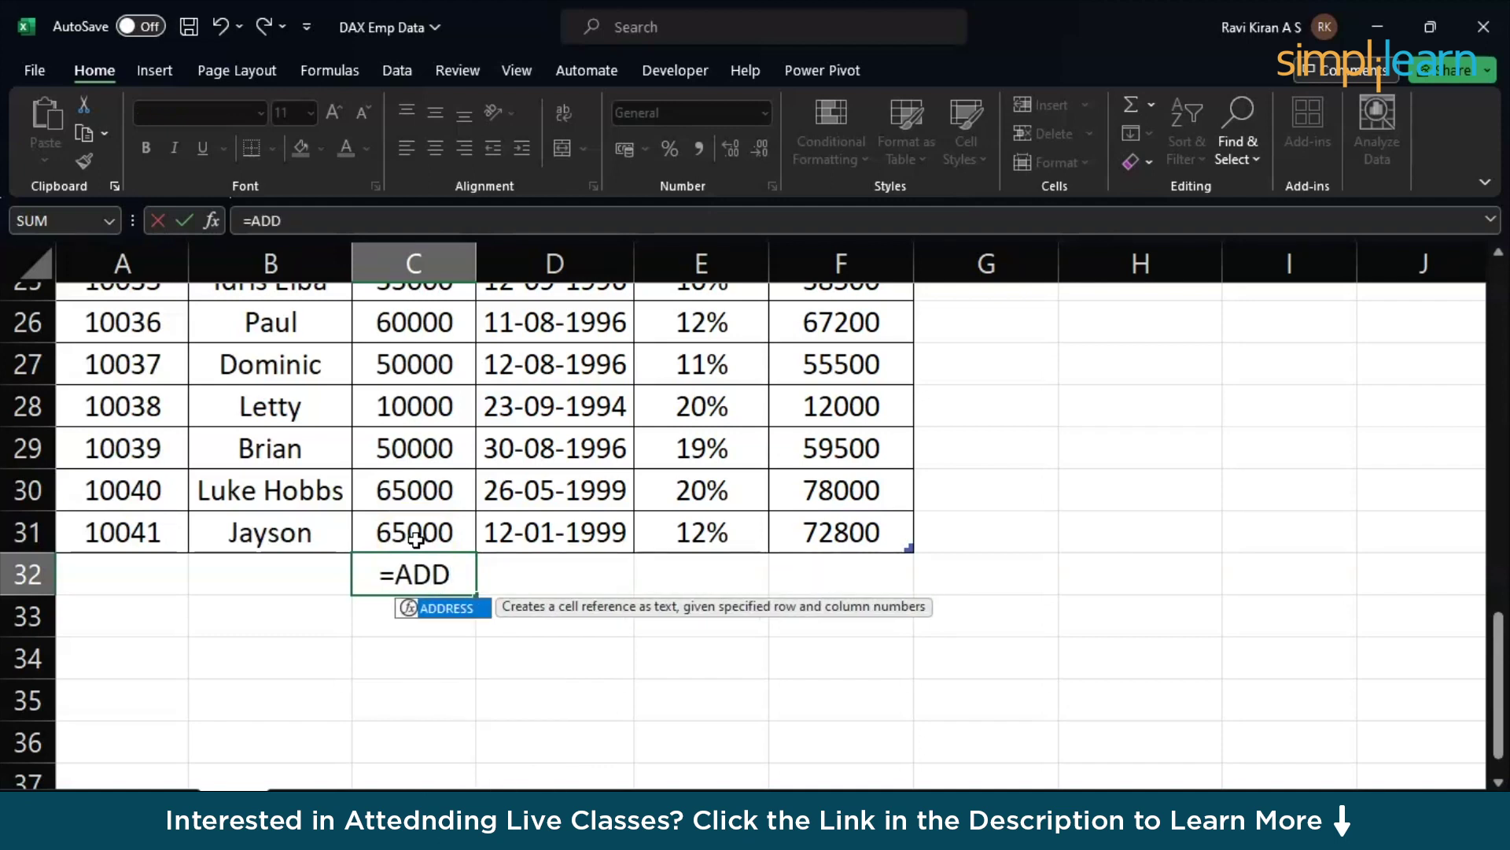
text(()
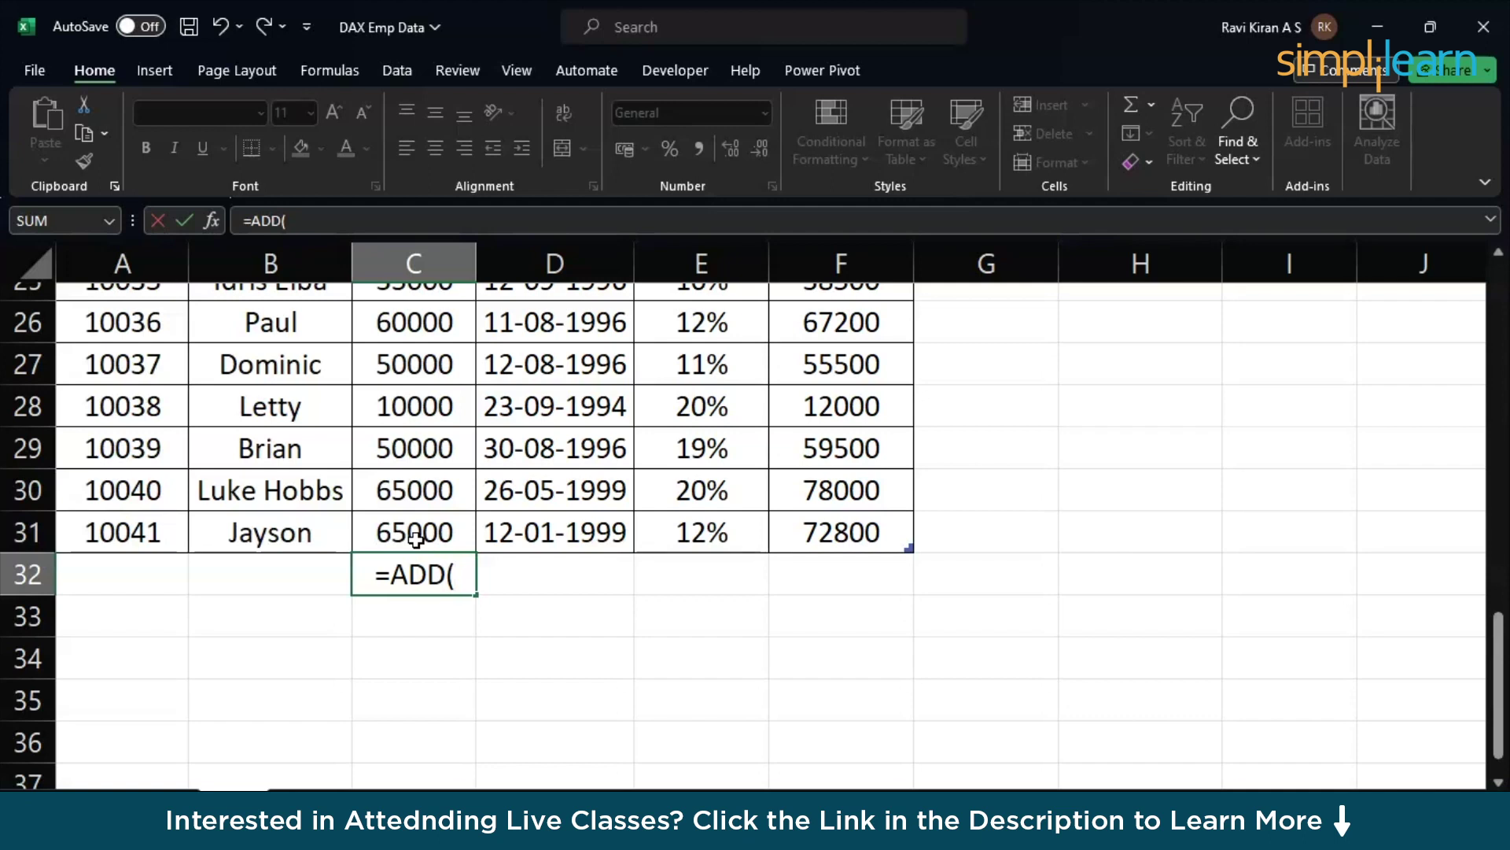
scroll(415, 539, up, 8)
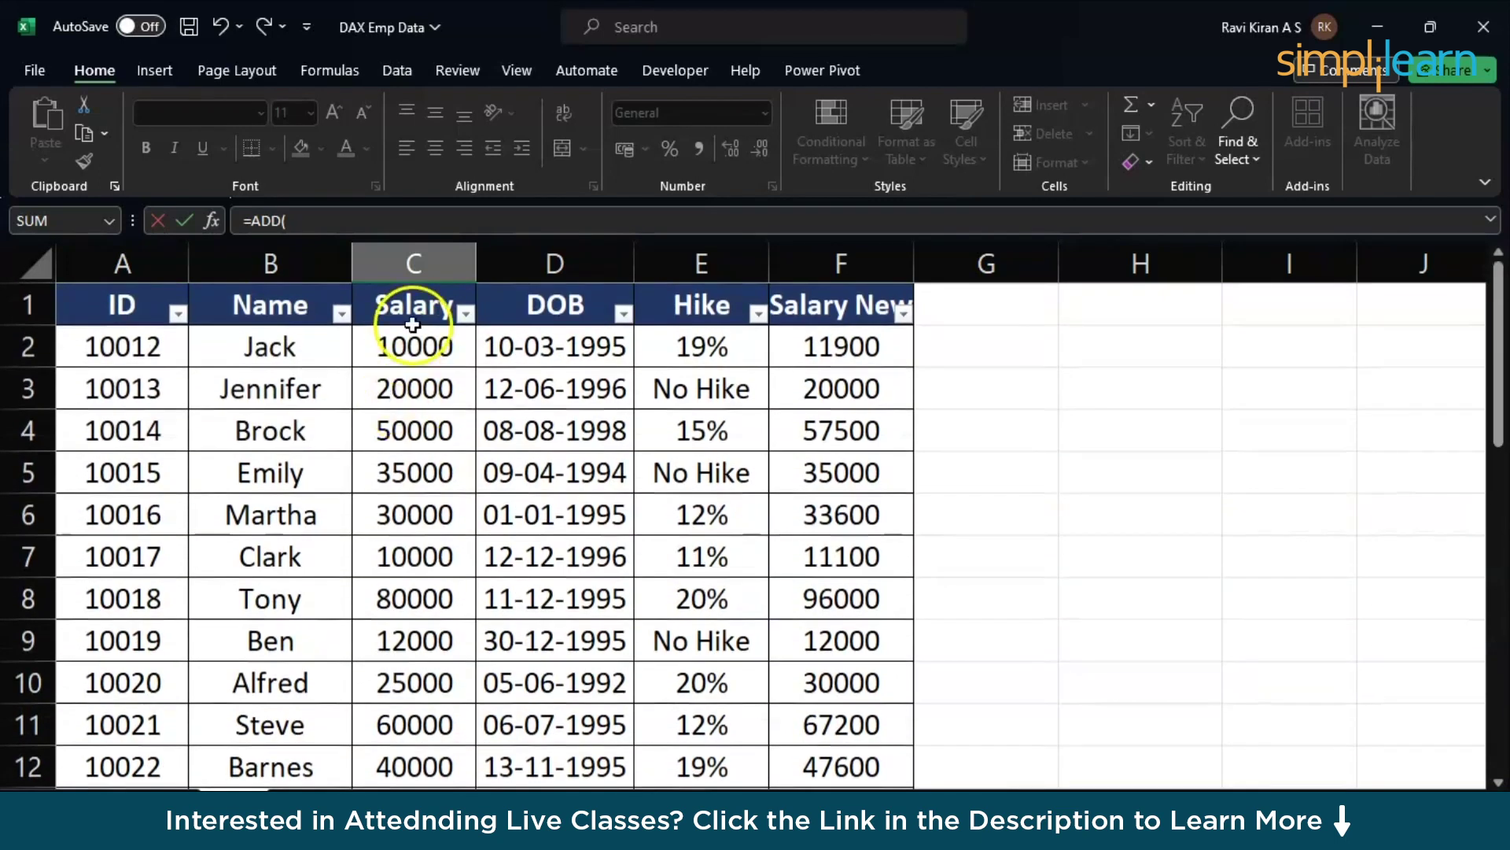
drag(412, 324, 416, 641)
text())
key(Return)
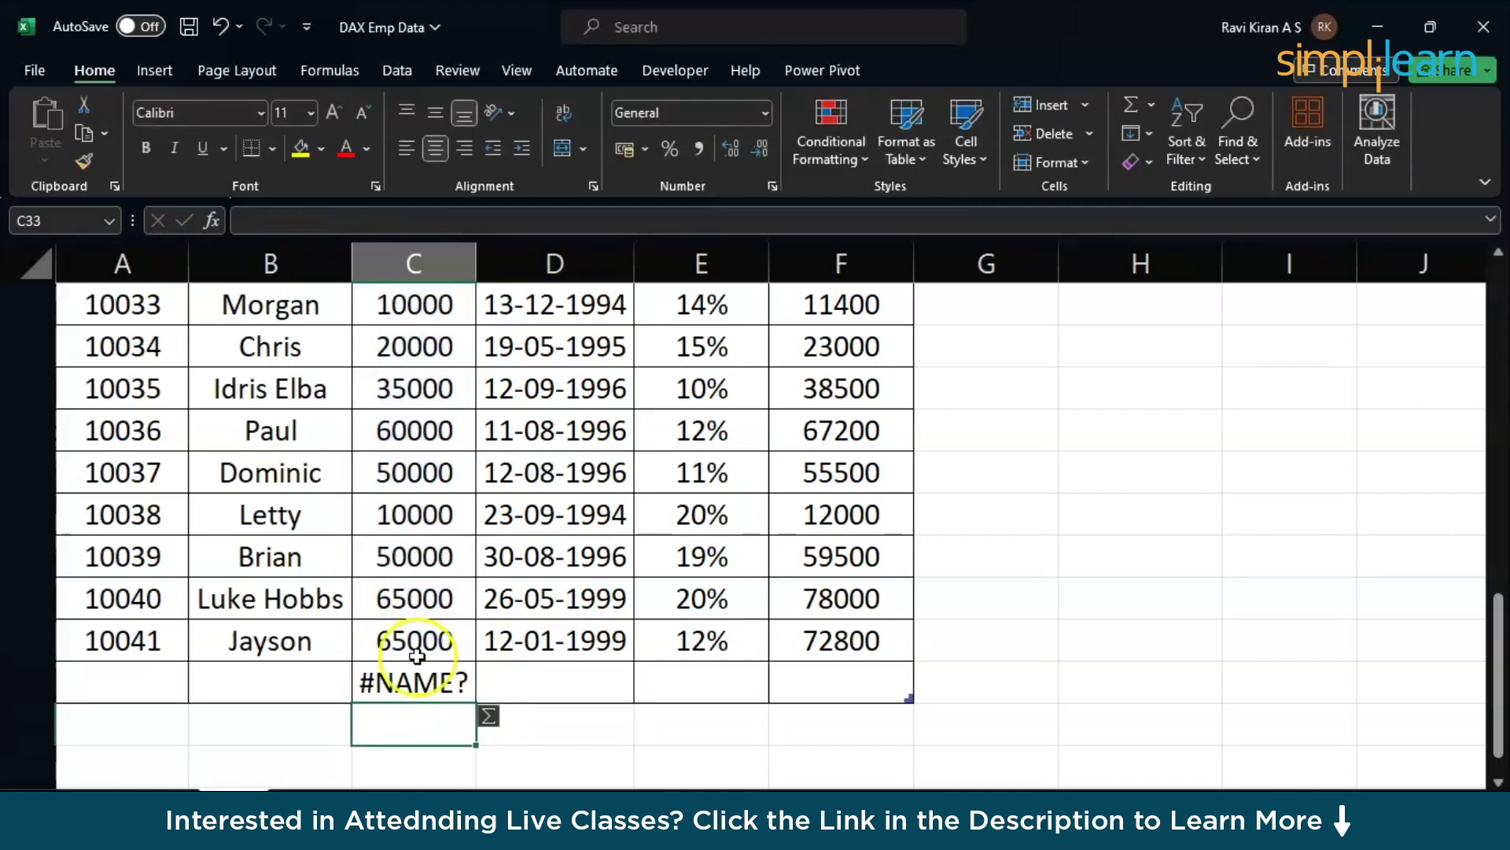
Step: Inspect C32's #NAME? error and its total-row function list, closing the list unchanged and reselecting C32
click(410, 678)
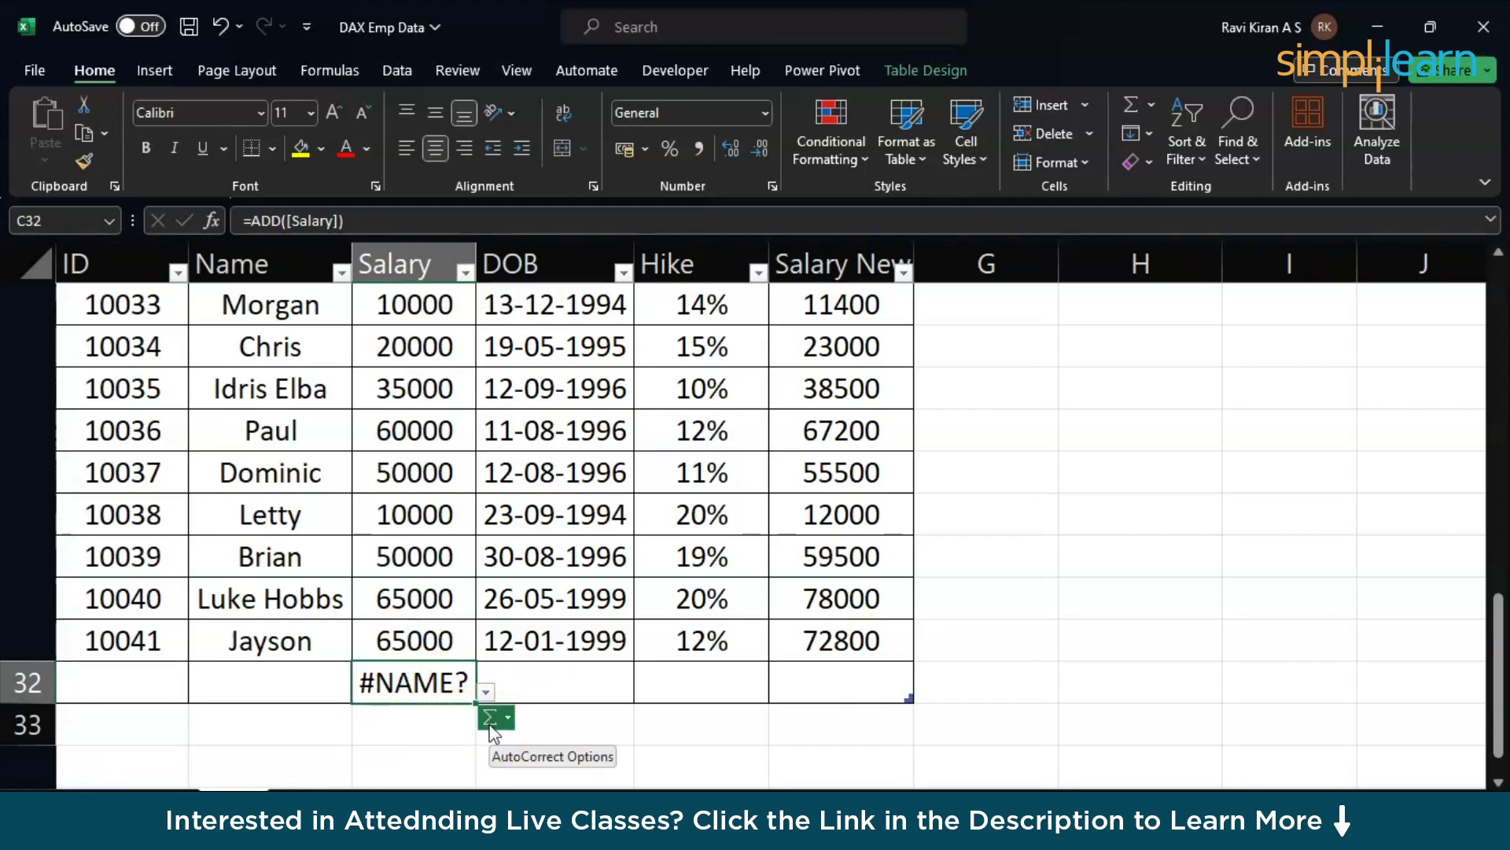
click(422, 700)
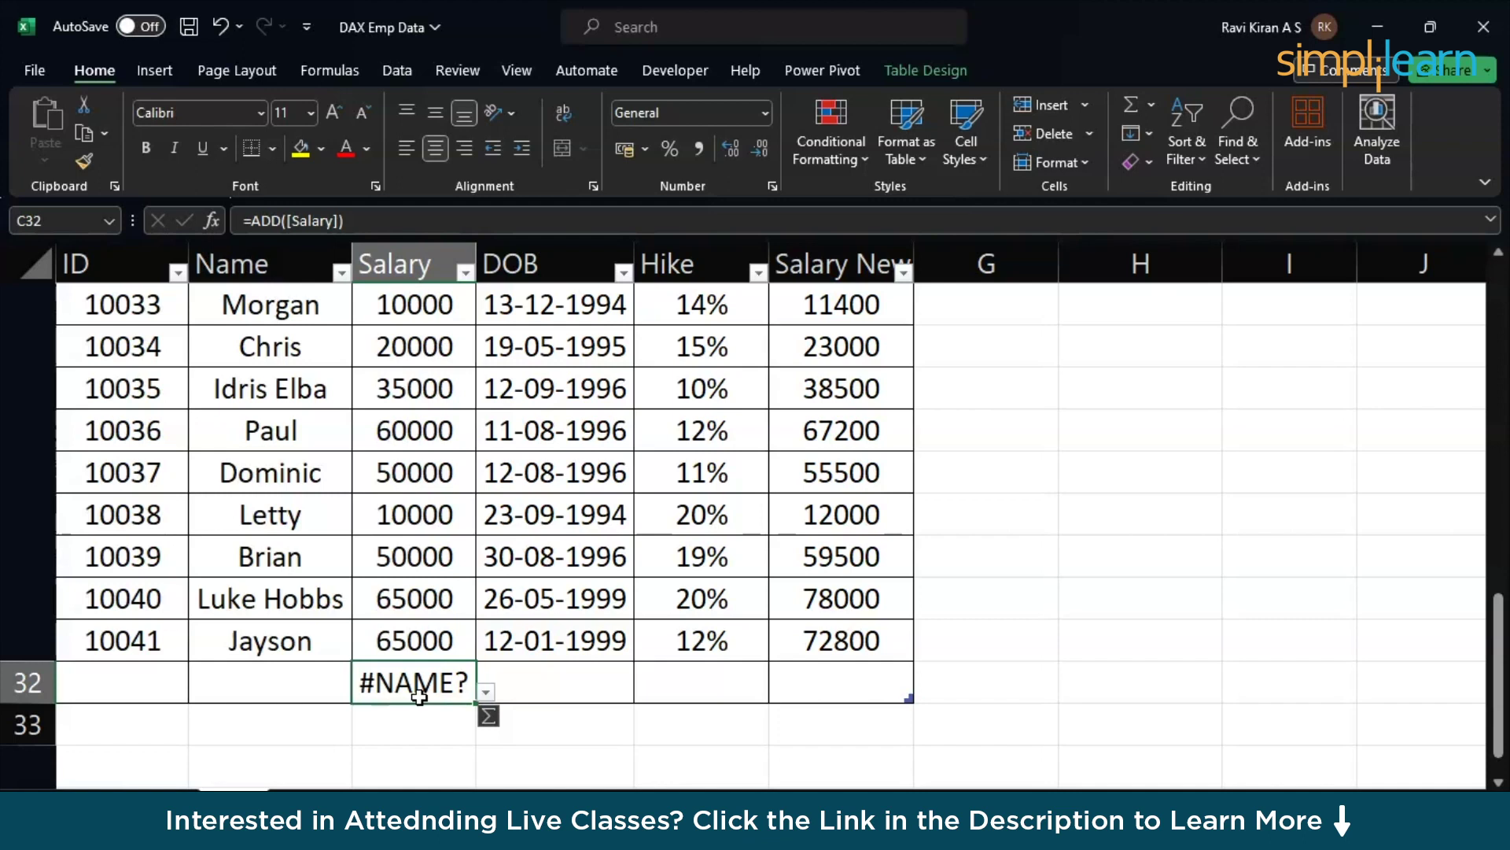
click(488, 692)
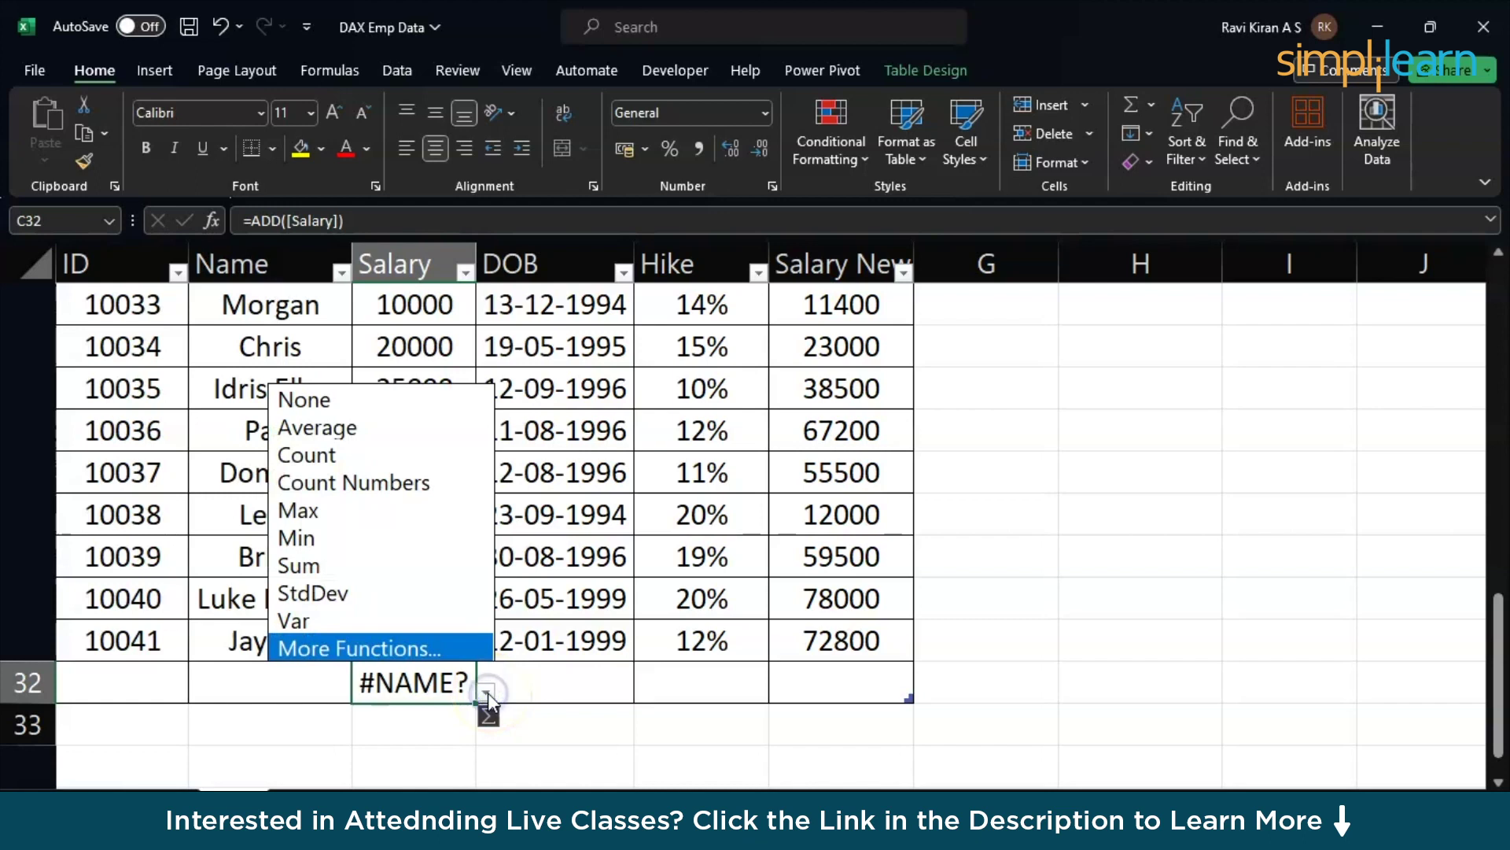
click(429, 696)
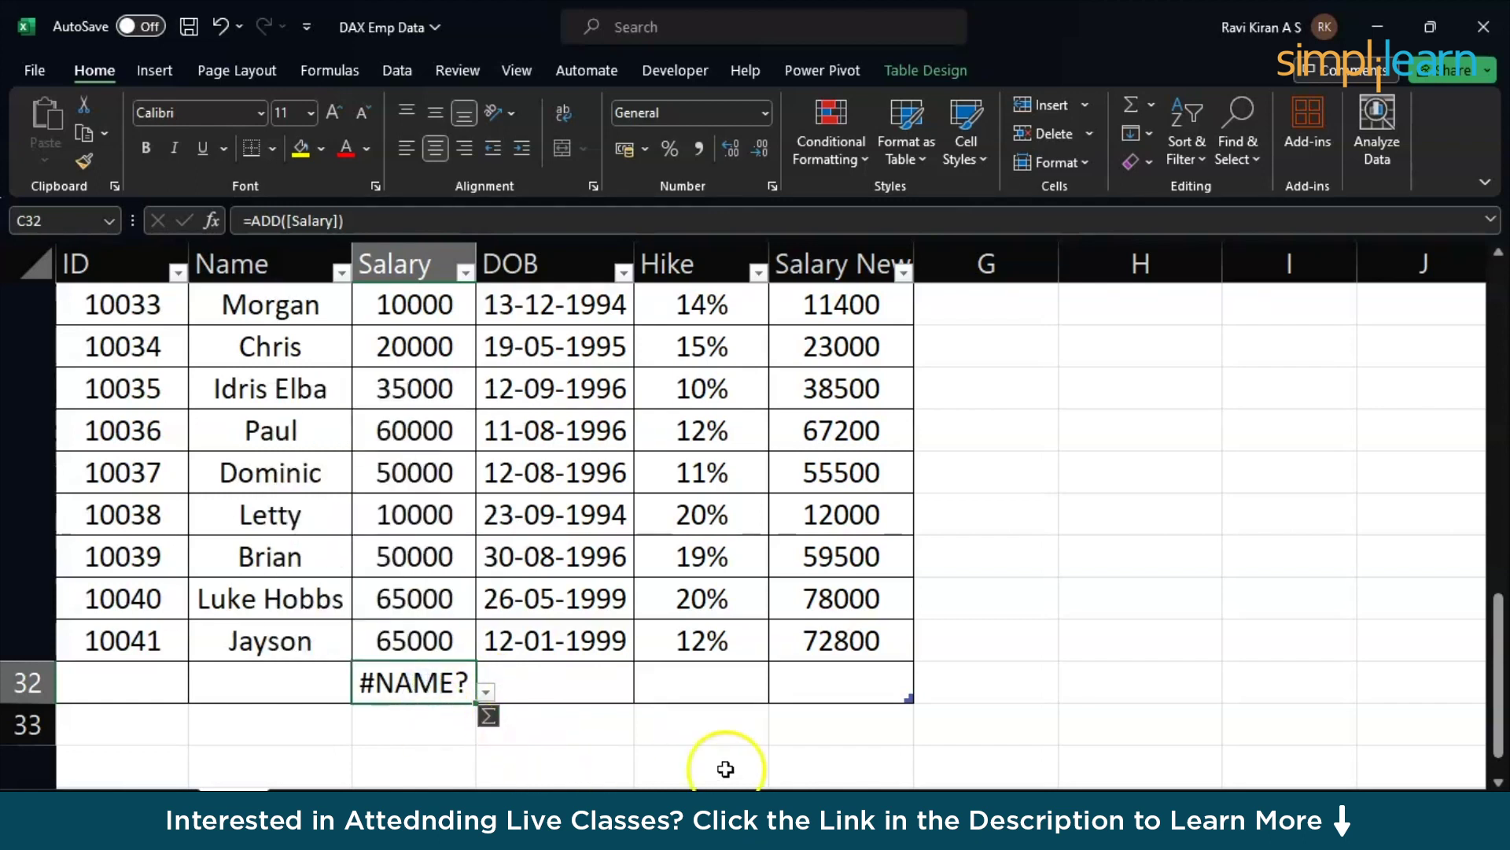
click(688, 751)
click(422, 688)
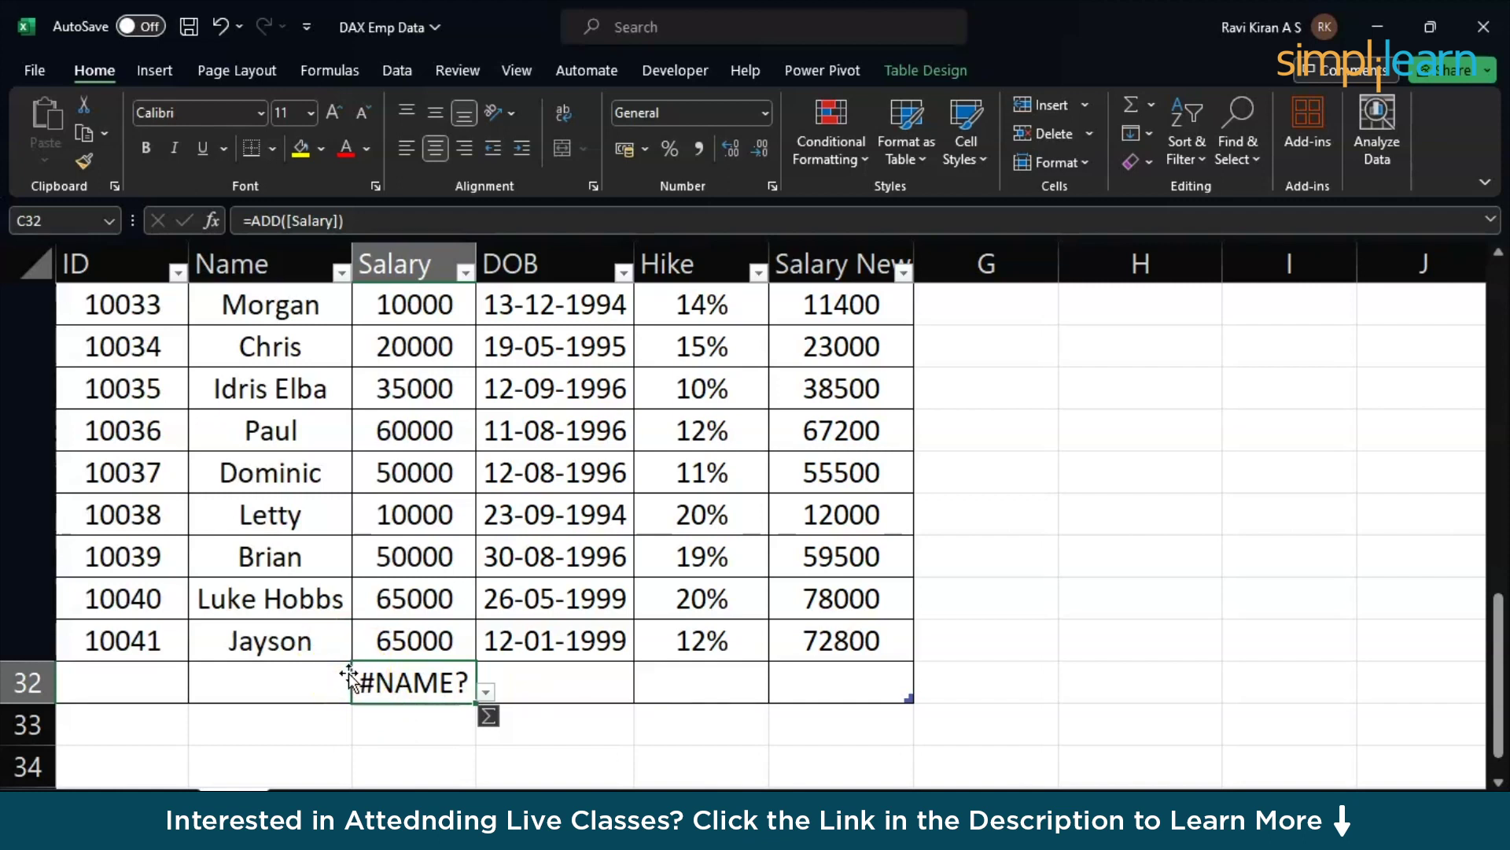
click(398, 674)
Step: Clear the ADD formula from C32 and enter a mistyped =su( formula on the Salary column
key(Delete)
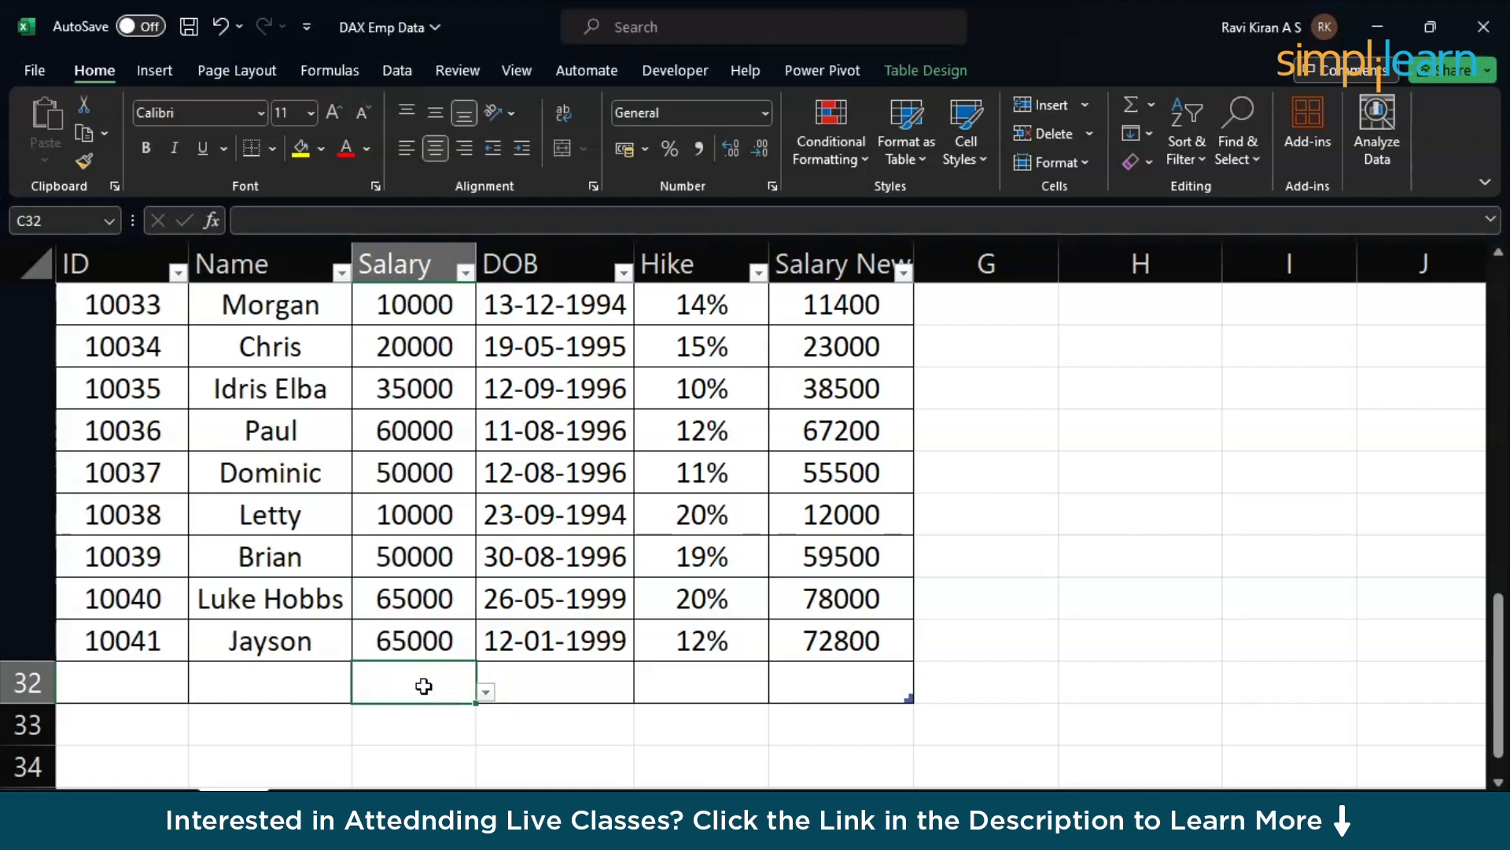
text(=su()
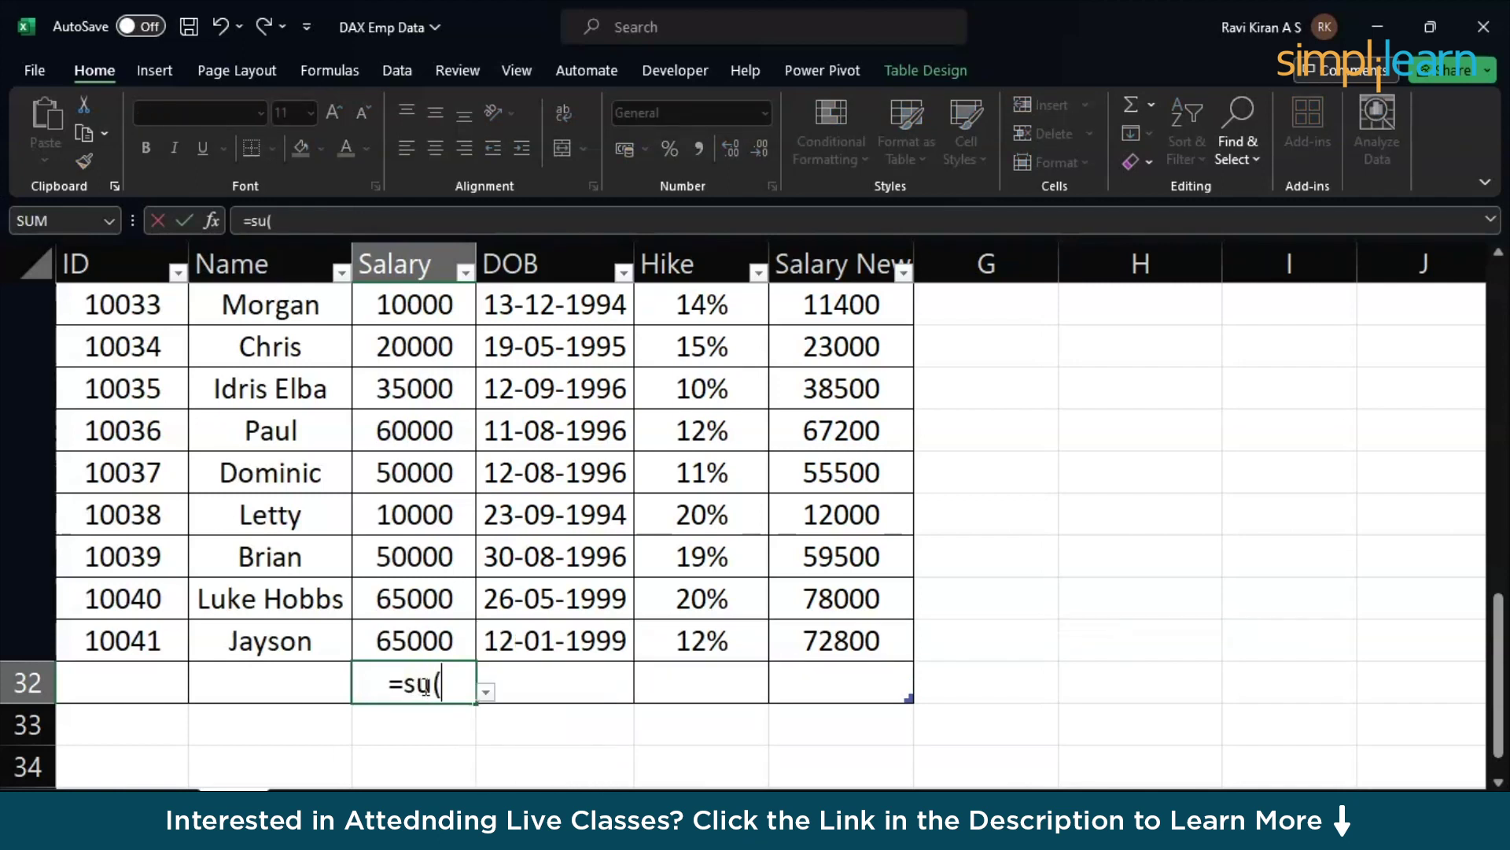
click(397, 268)
key(Return)
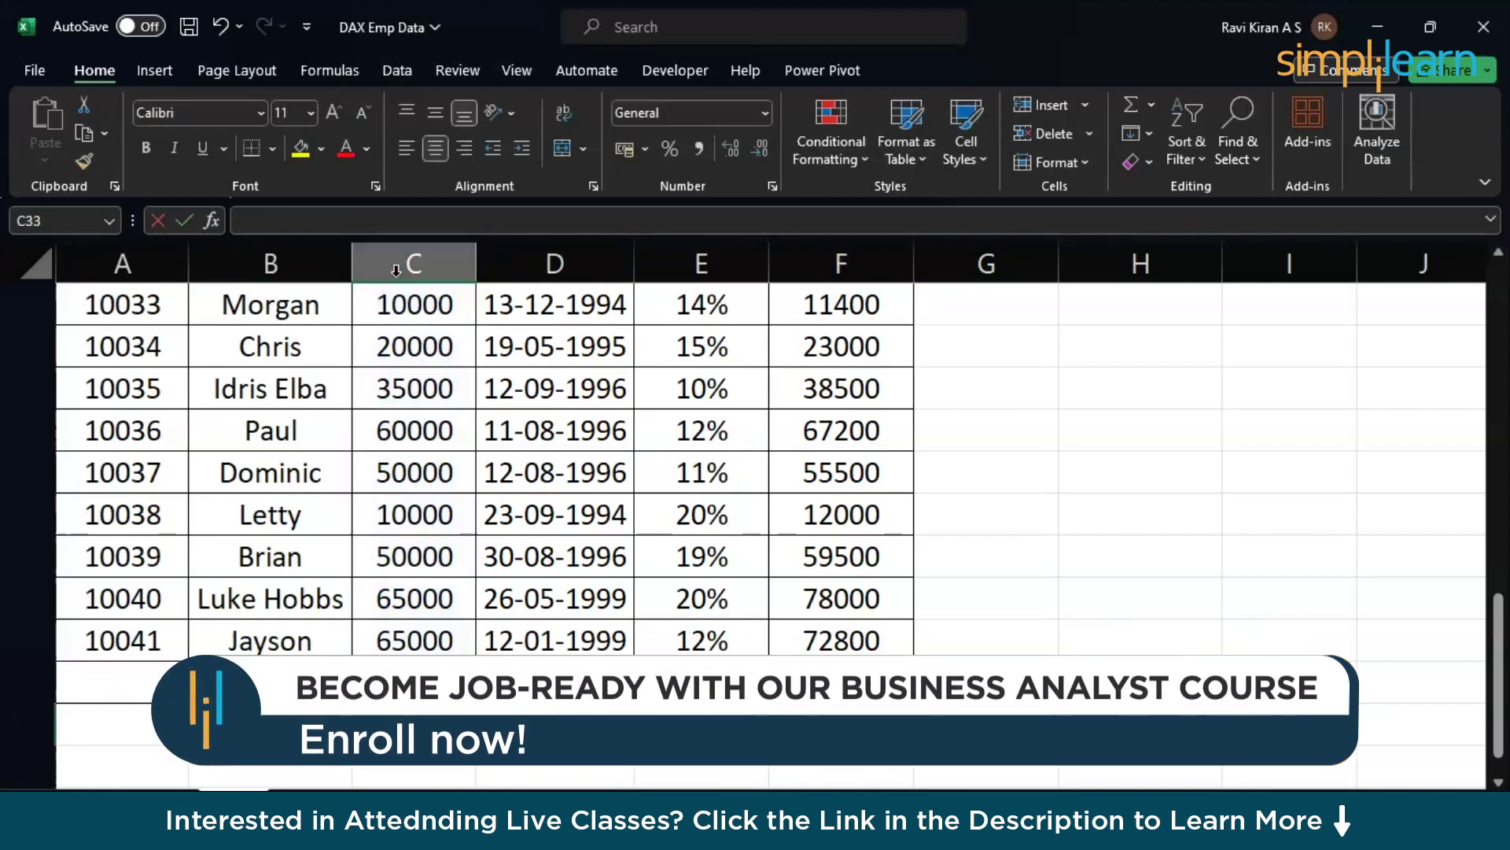
Step: Replace it with a SUM of the Salary column in C32, totalling 1049000
click(415, 682)
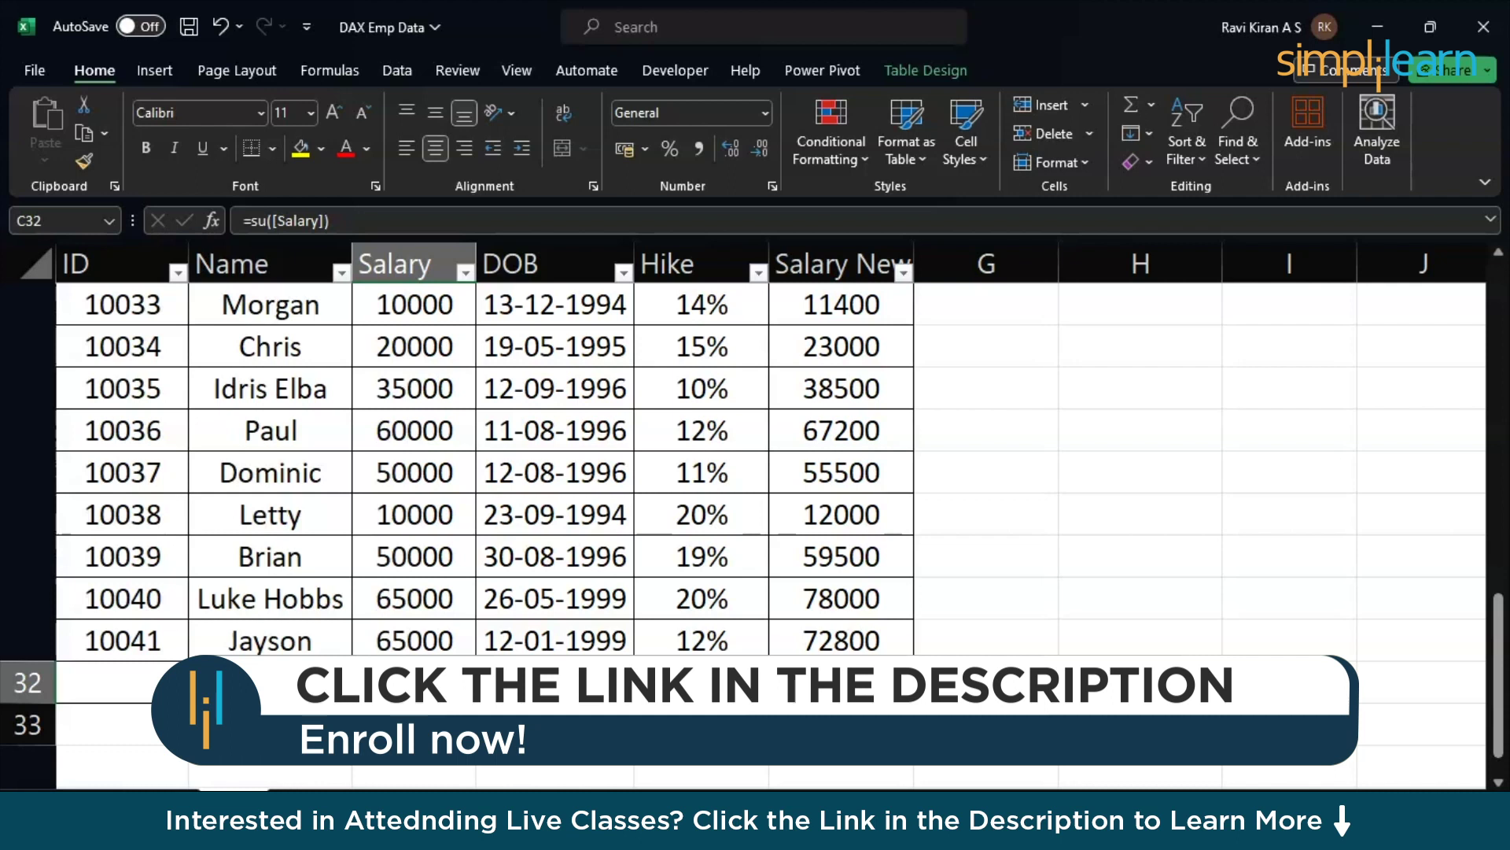
text(=)
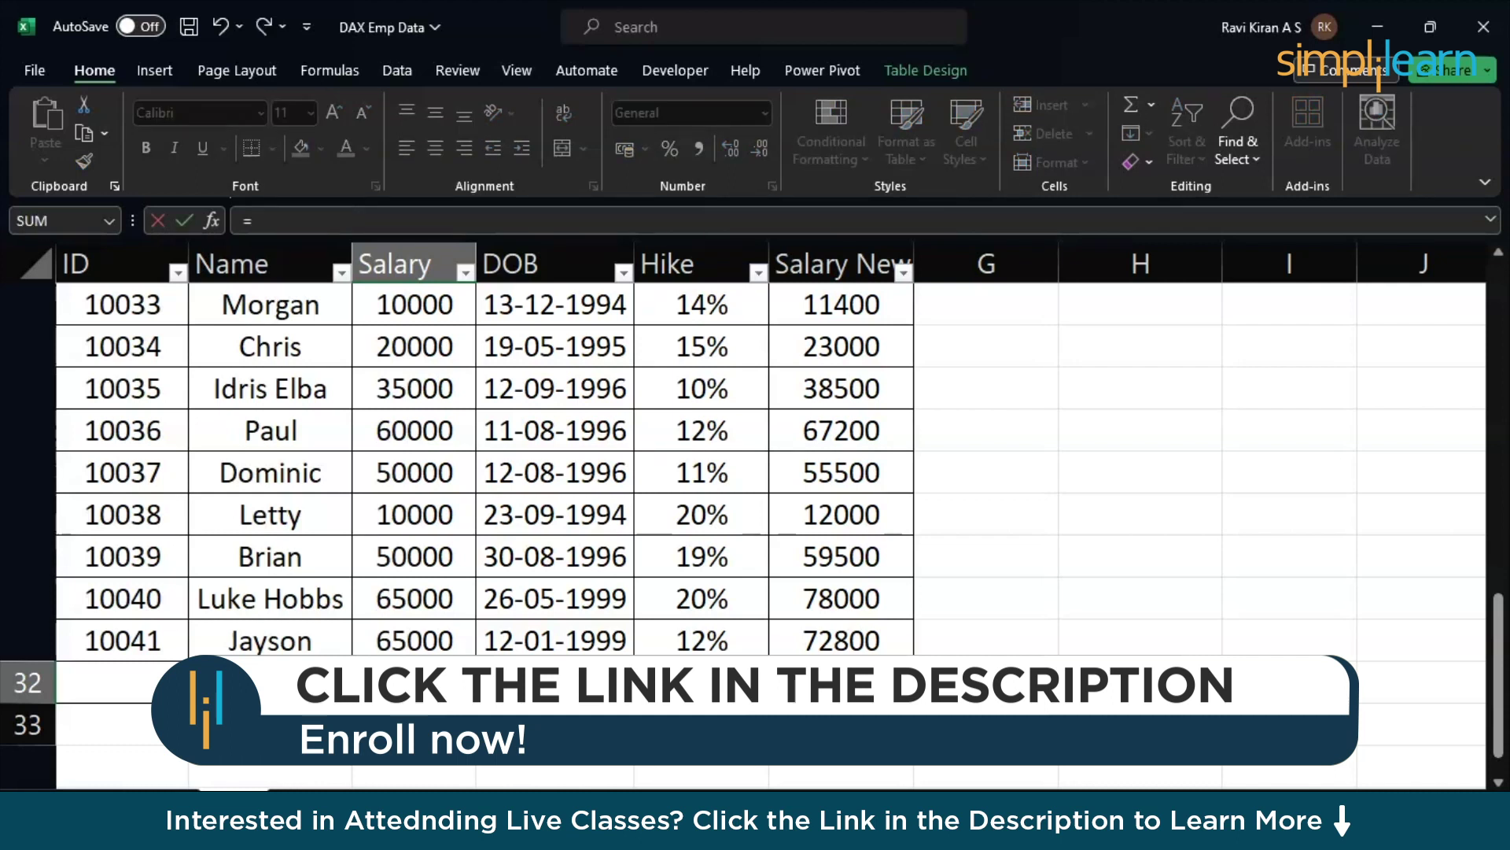
text(sum)
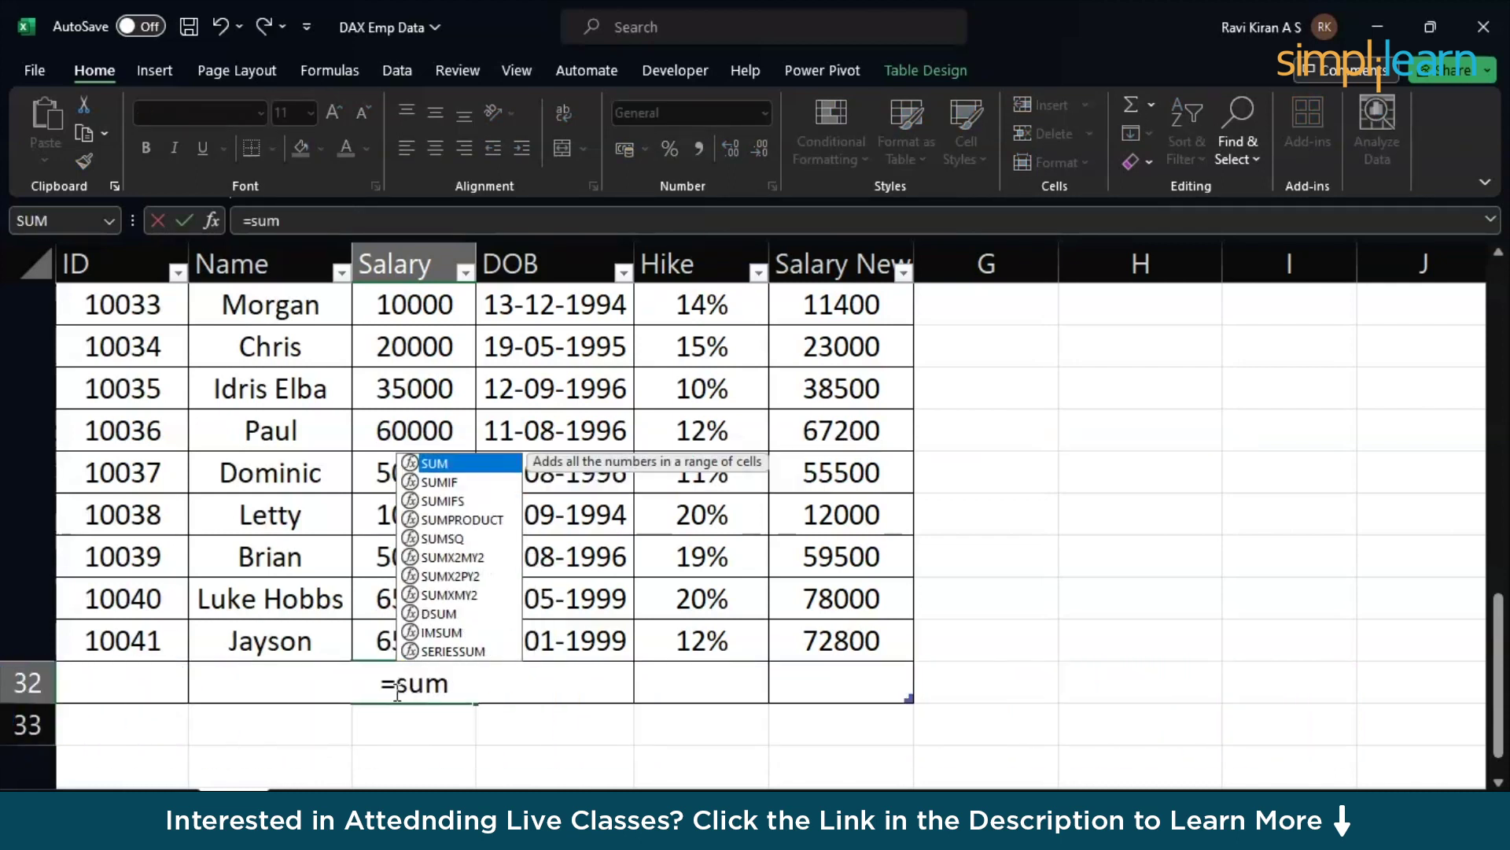
key(Tab)
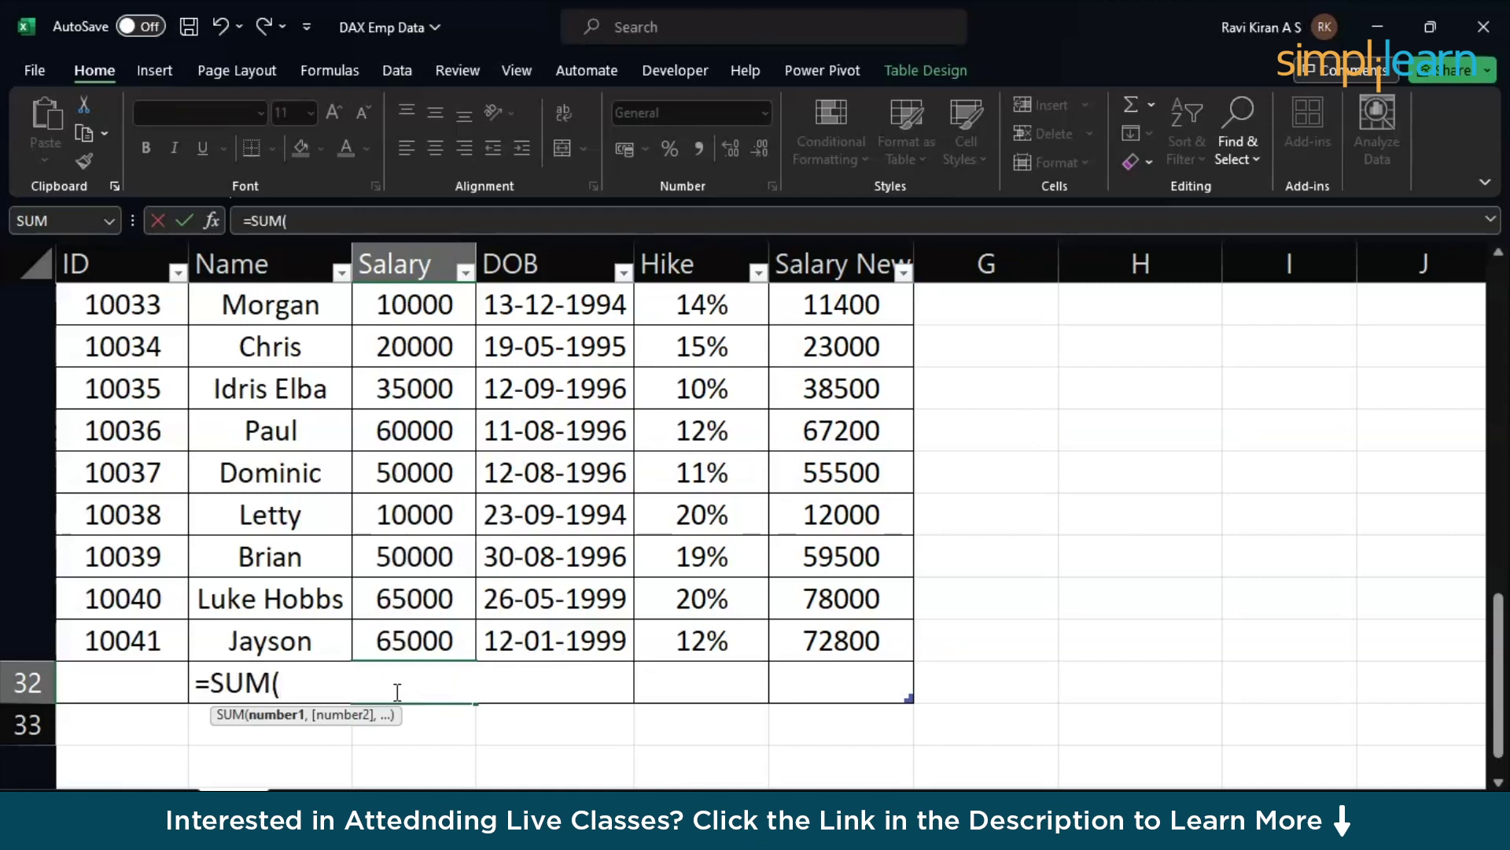
click(409, 265)
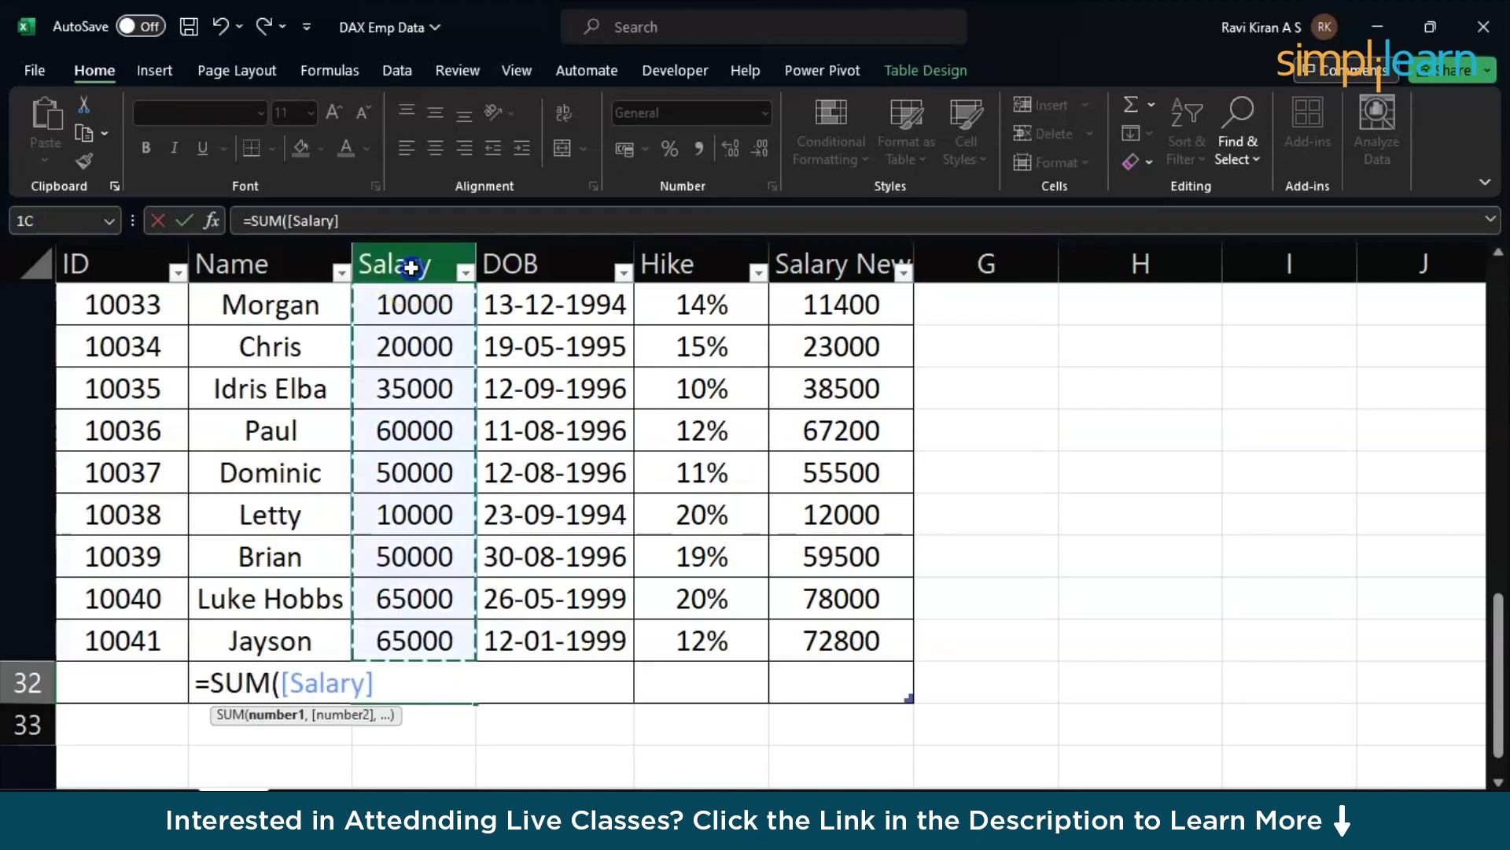
key(Return)
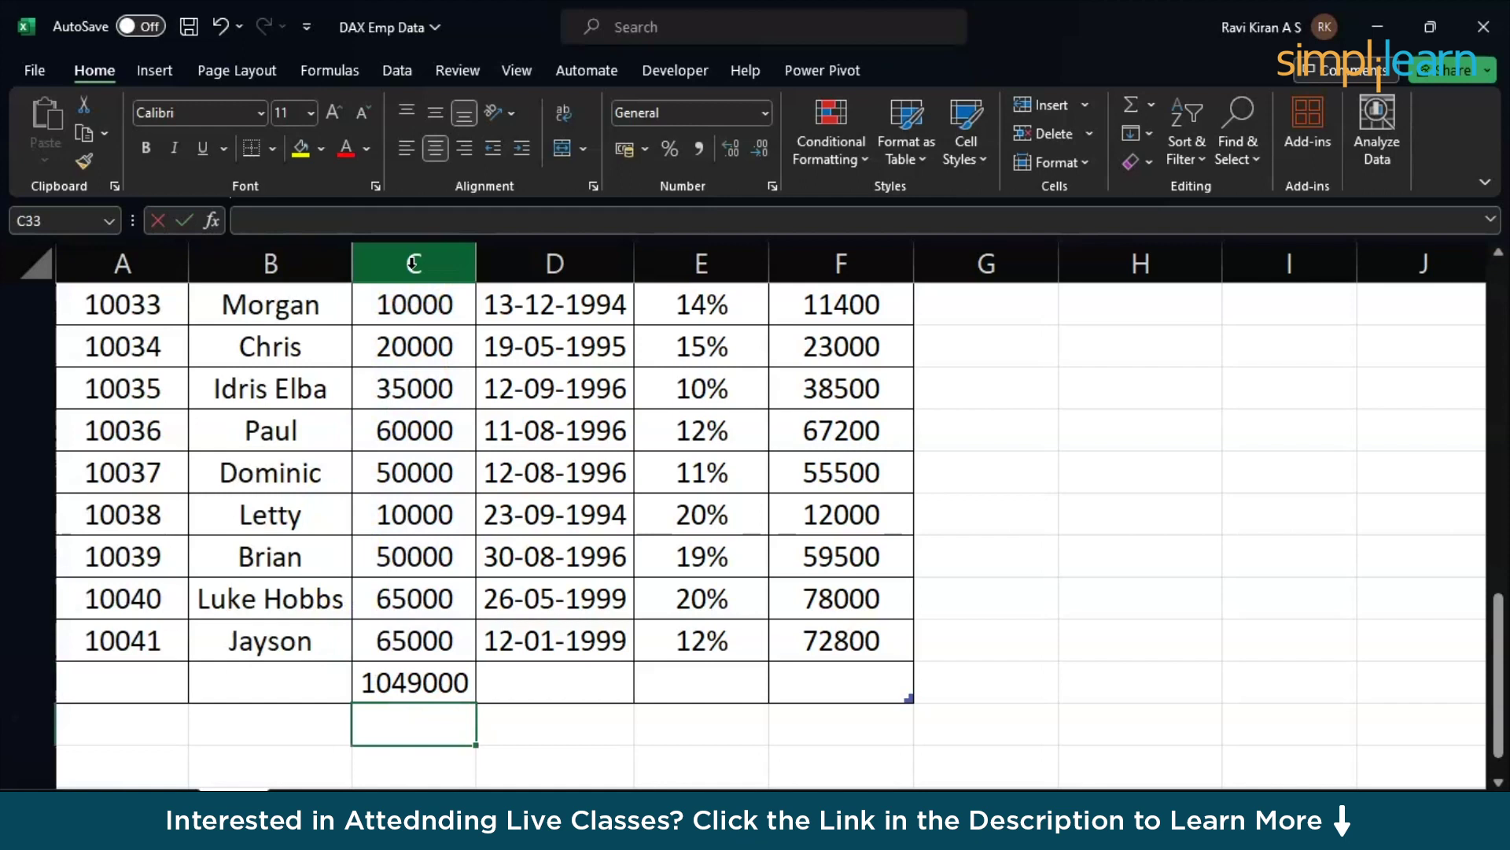
Step: Total the Salary New column in F32 with a SUM formula, giving 1200150
click(823, 683)
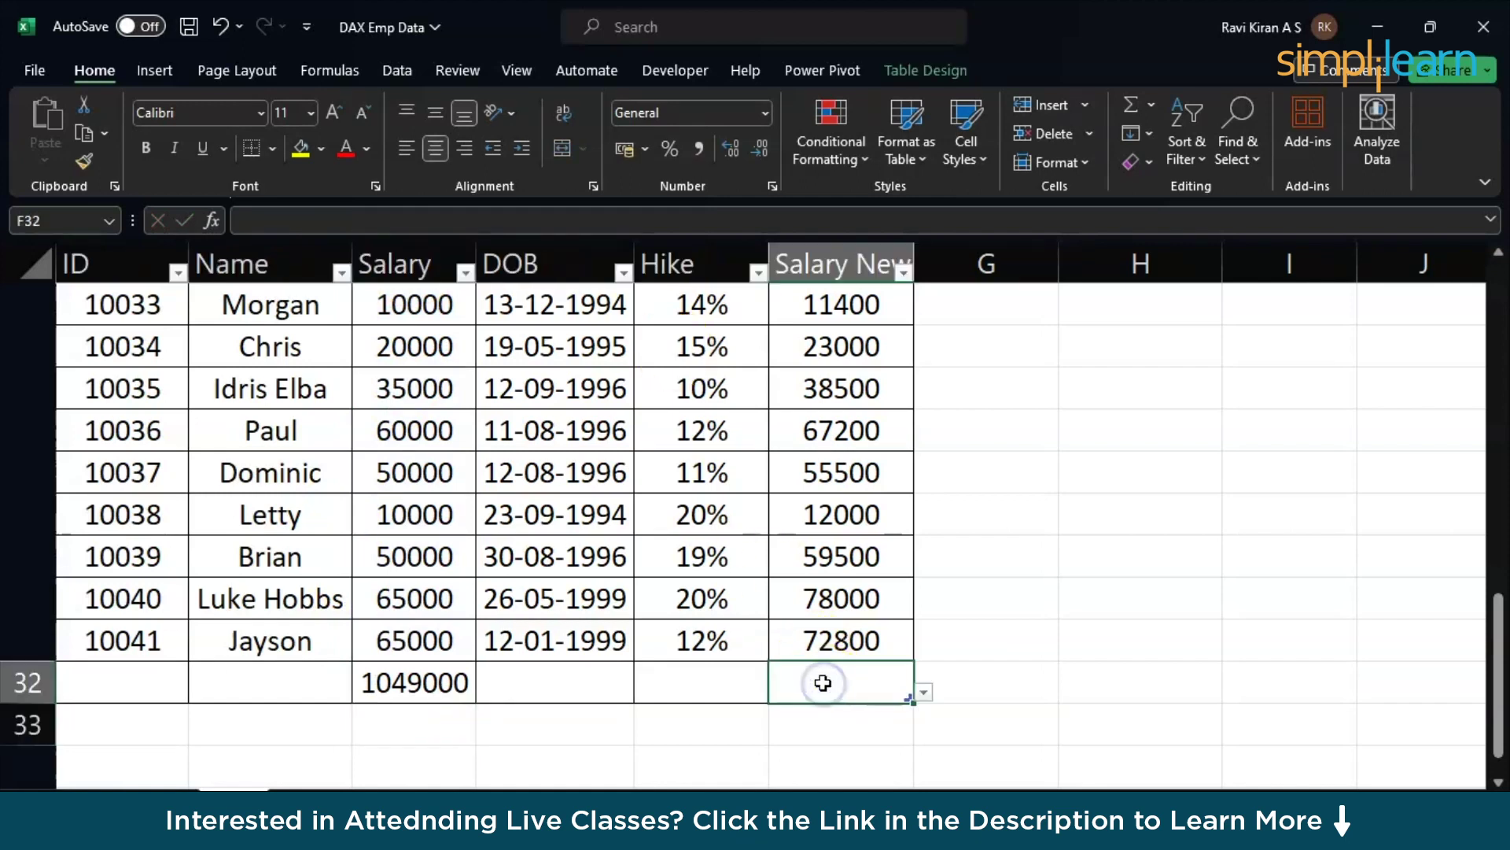
text(=s)
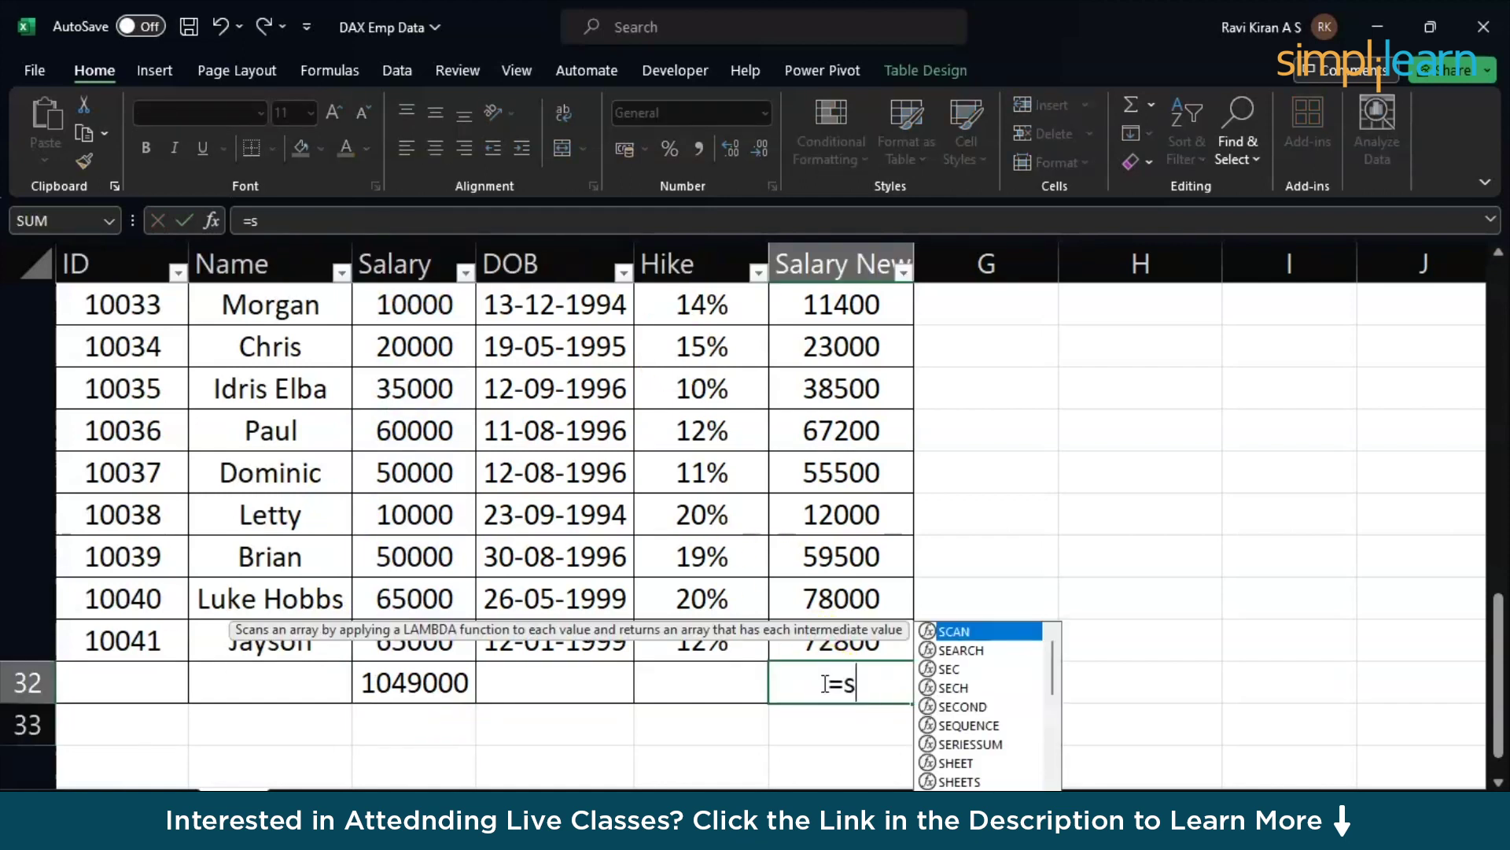
text(u)
key(Tab)
key(BackSpace)
key(BackSpace)
key(BackSpace)
key(BackSpace)
key(BackSpace)
key(BackSpace)
key(BackSpace)
key(BackSpace)
key(BackSpace)
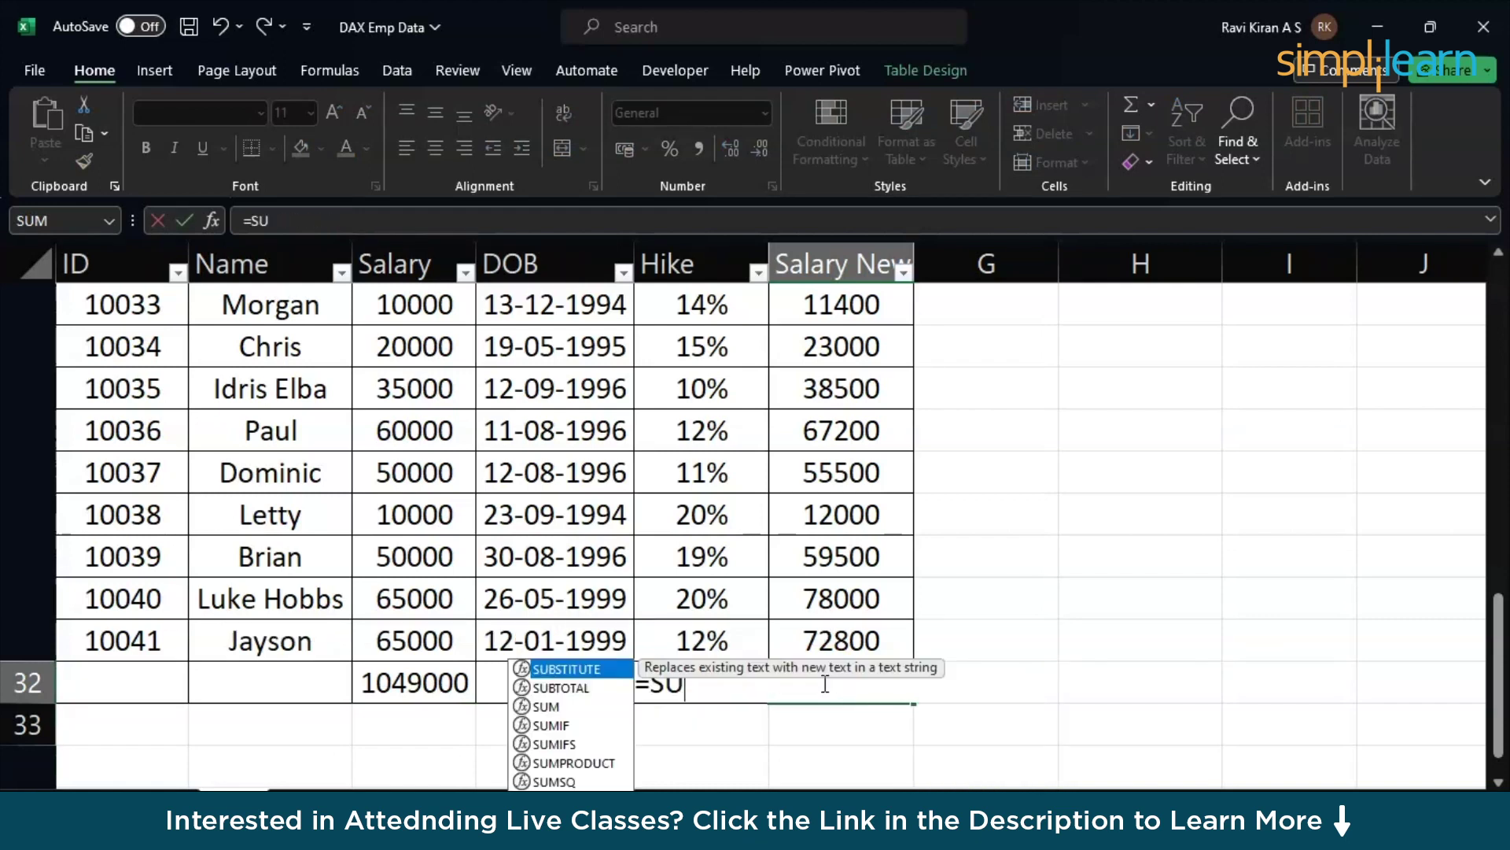
key(Down)
key(Down)
key(Tab)
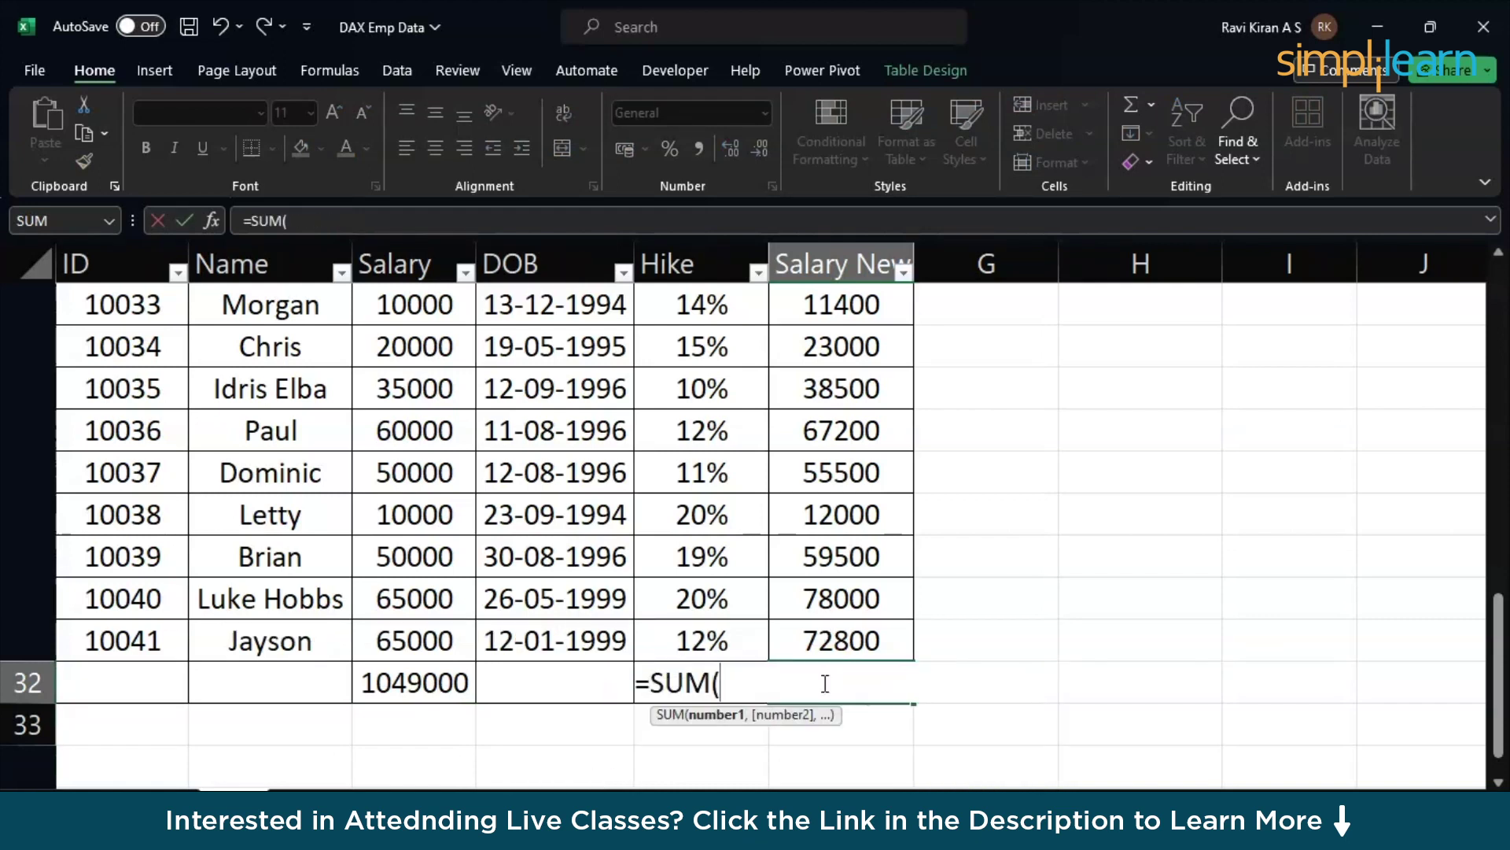
click(812, 251)
key(Return)
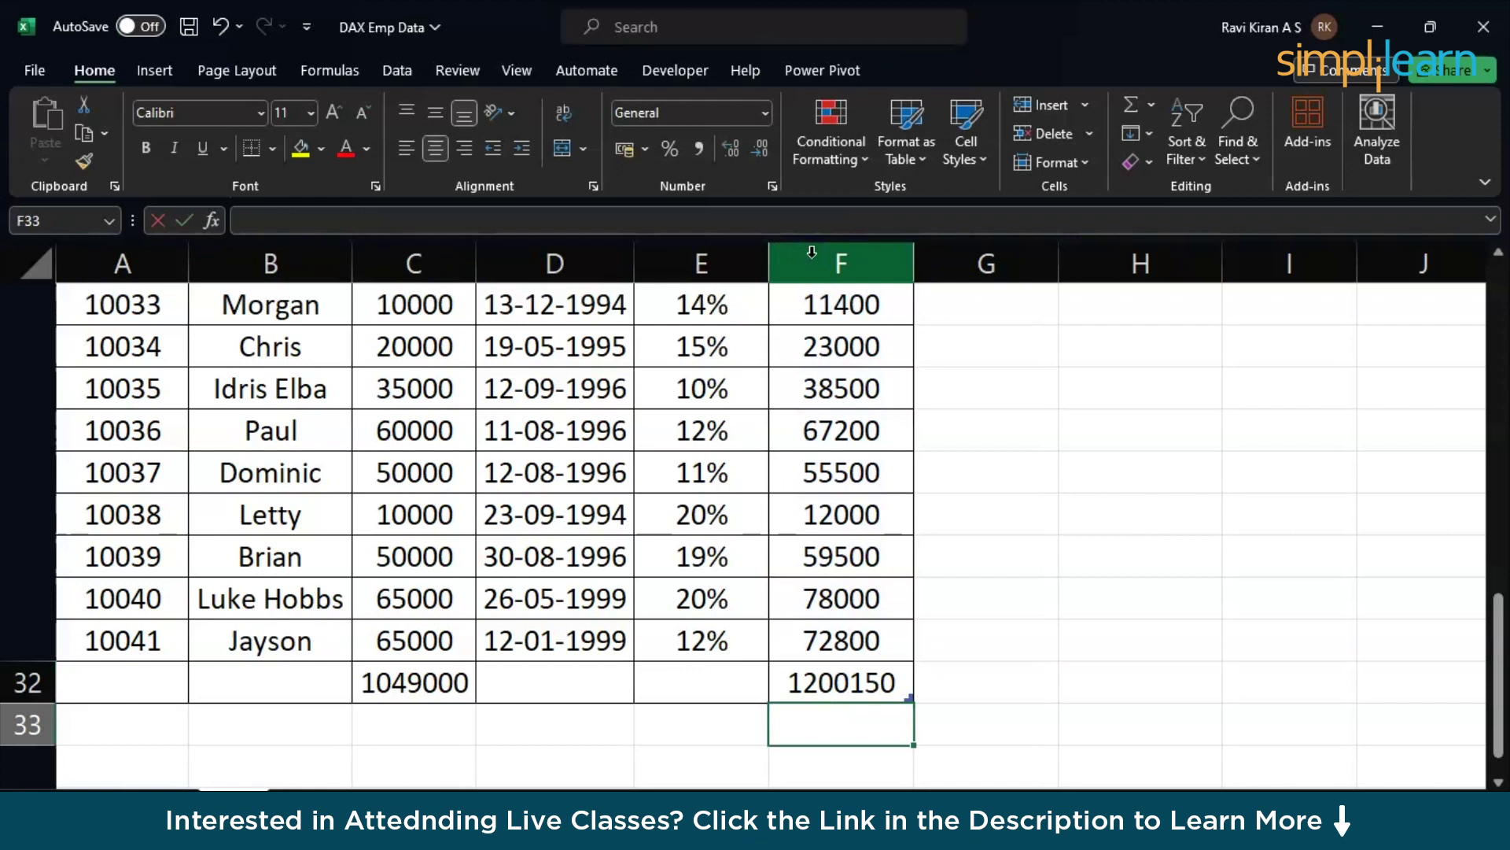
Step: Try an F32 minus C32 difference in E33, widen column E, then clear E33
double_click(652, 724)
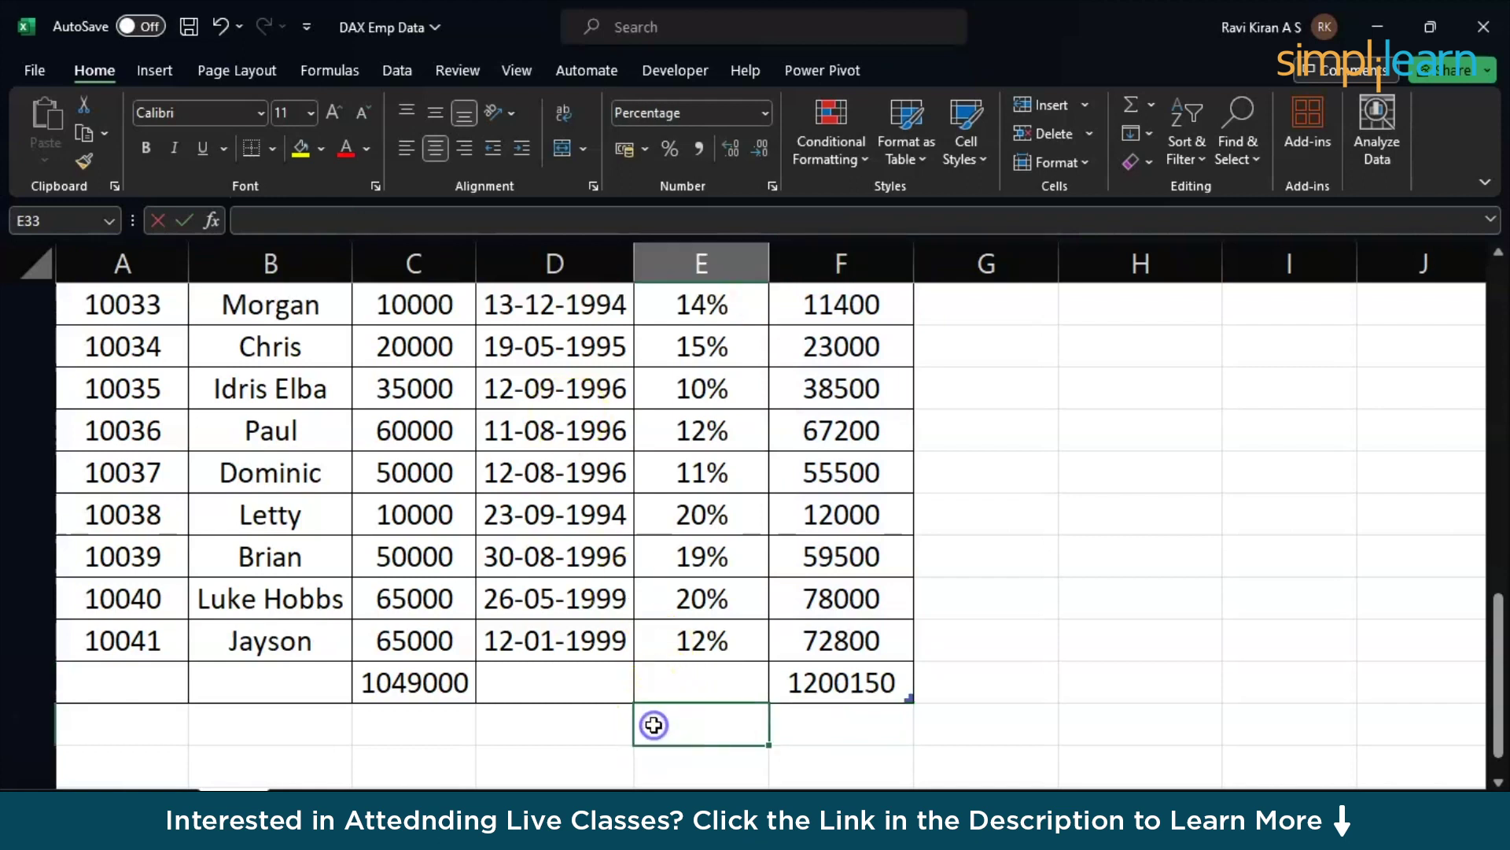
text(=)
click(811, 682)
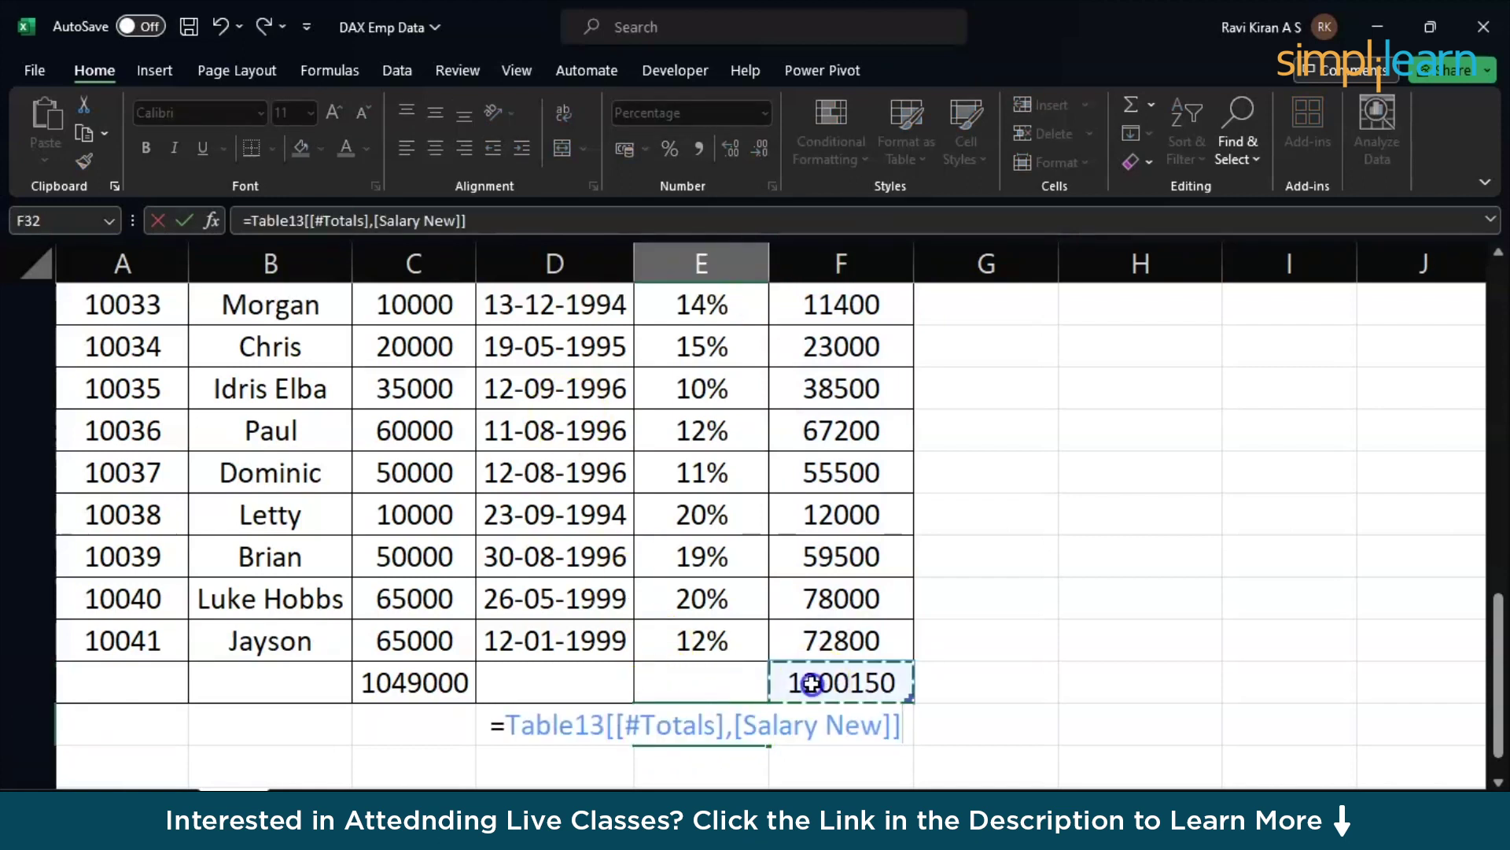
key(BackSpace)
key(BackSpace)
key(BackSpace)
key(BackSpace)
key(BackSpace)
key(BackSpace)
key(BackSpace)
key(BackSpace)
key(BackSpace)
key(BackSpace)
key(BackSpace)
key(BackSpace)
key(BackSpace)
key(BackSpace)
key(BackSpace)
key(BackSpace)
key(BackSpace)
key(BackSpace)
key(BackSpace)
key(BackSpace)
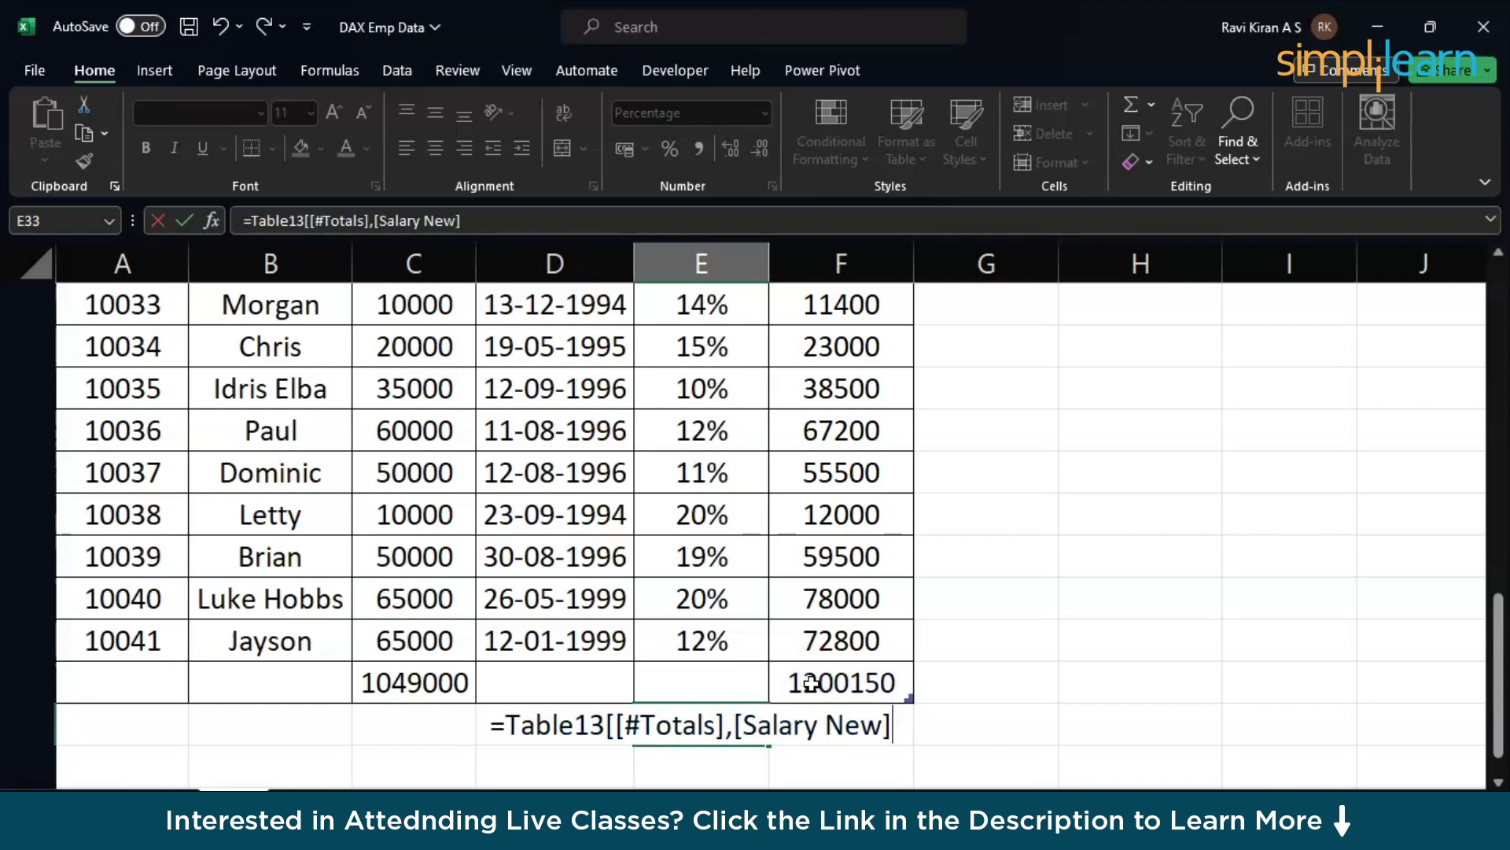
click(827, 681)
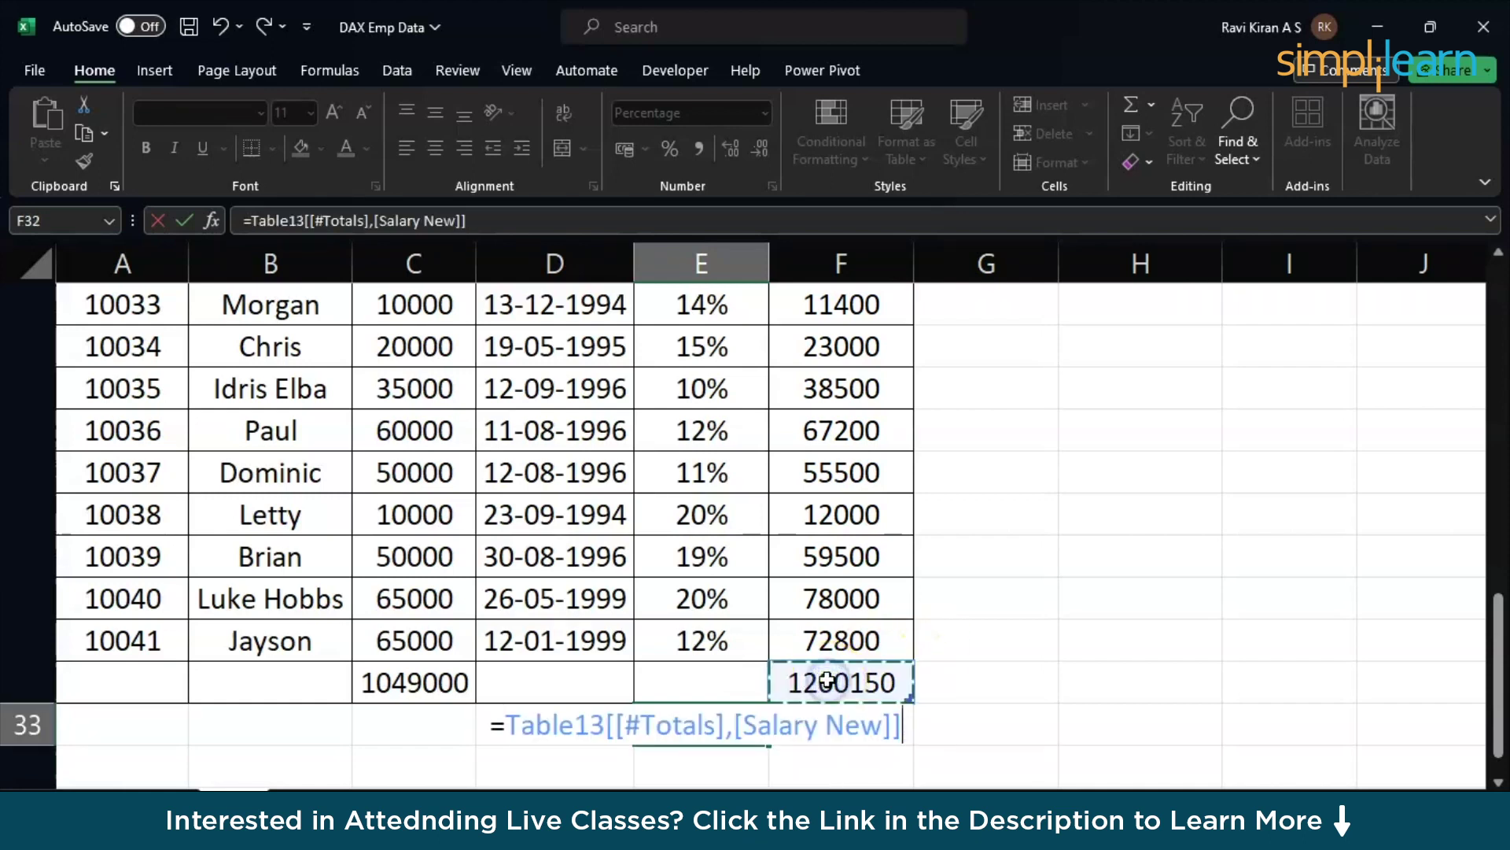
text(-)
click(419, 687)
key(Return)
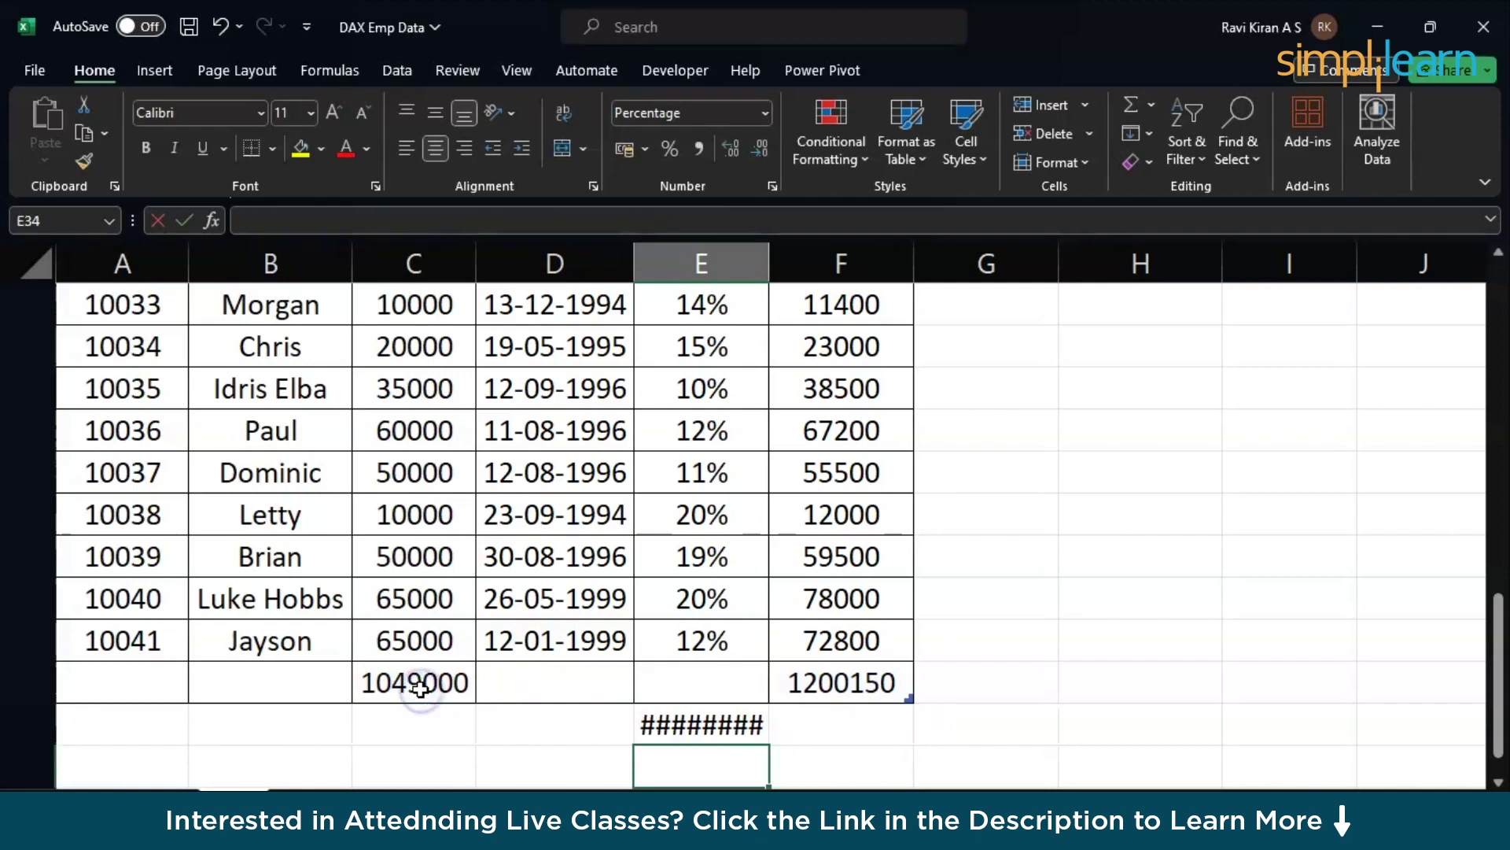
double_click(769, 253)
click(673, 728)
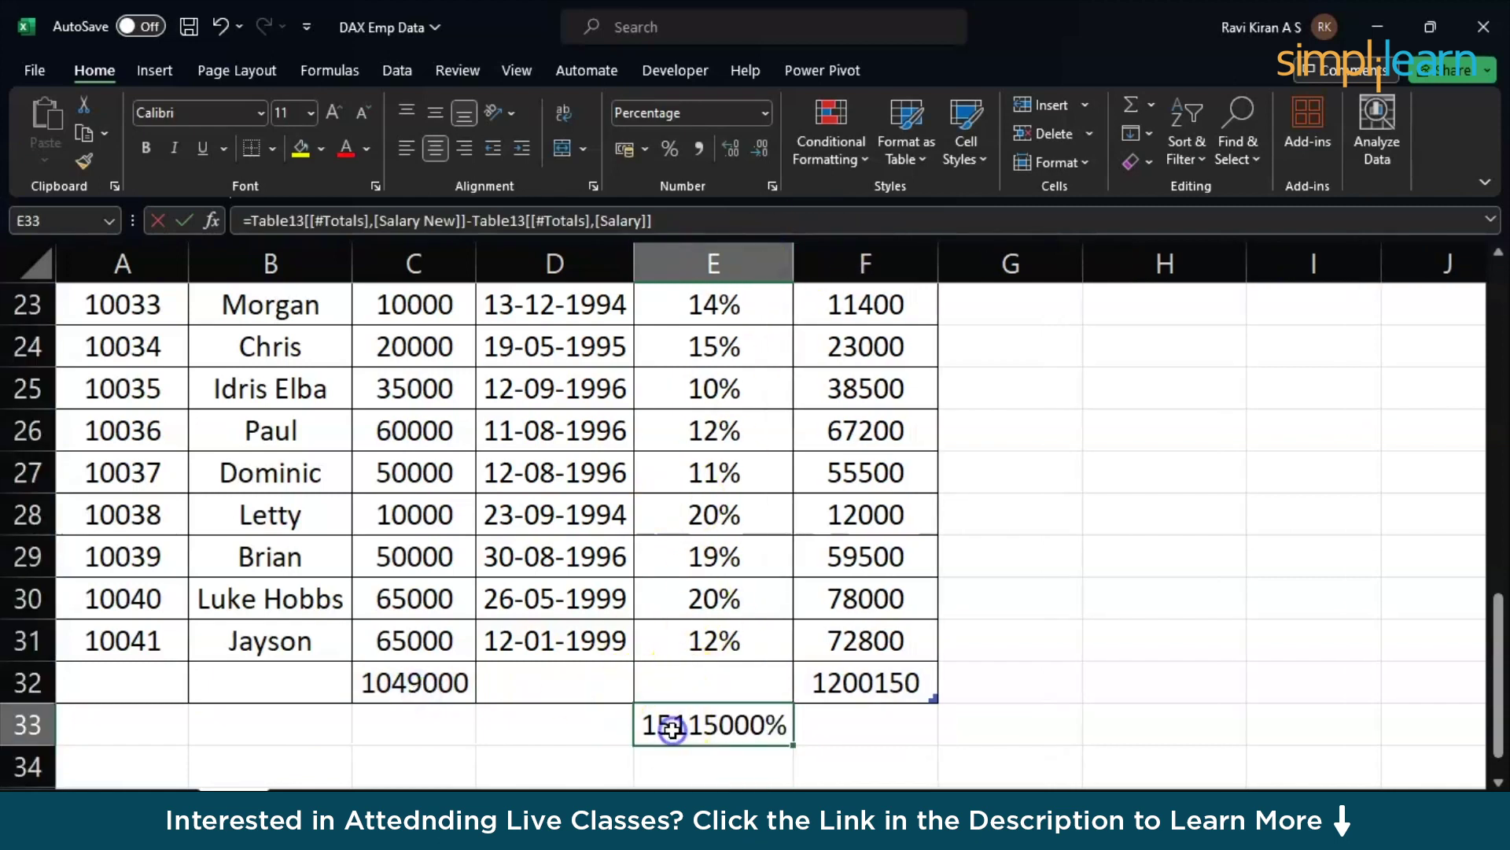
key(Delete)
Step: Compute the salary increase F32 minus C32 in F33 (151150), then delete it
click(845, 727)
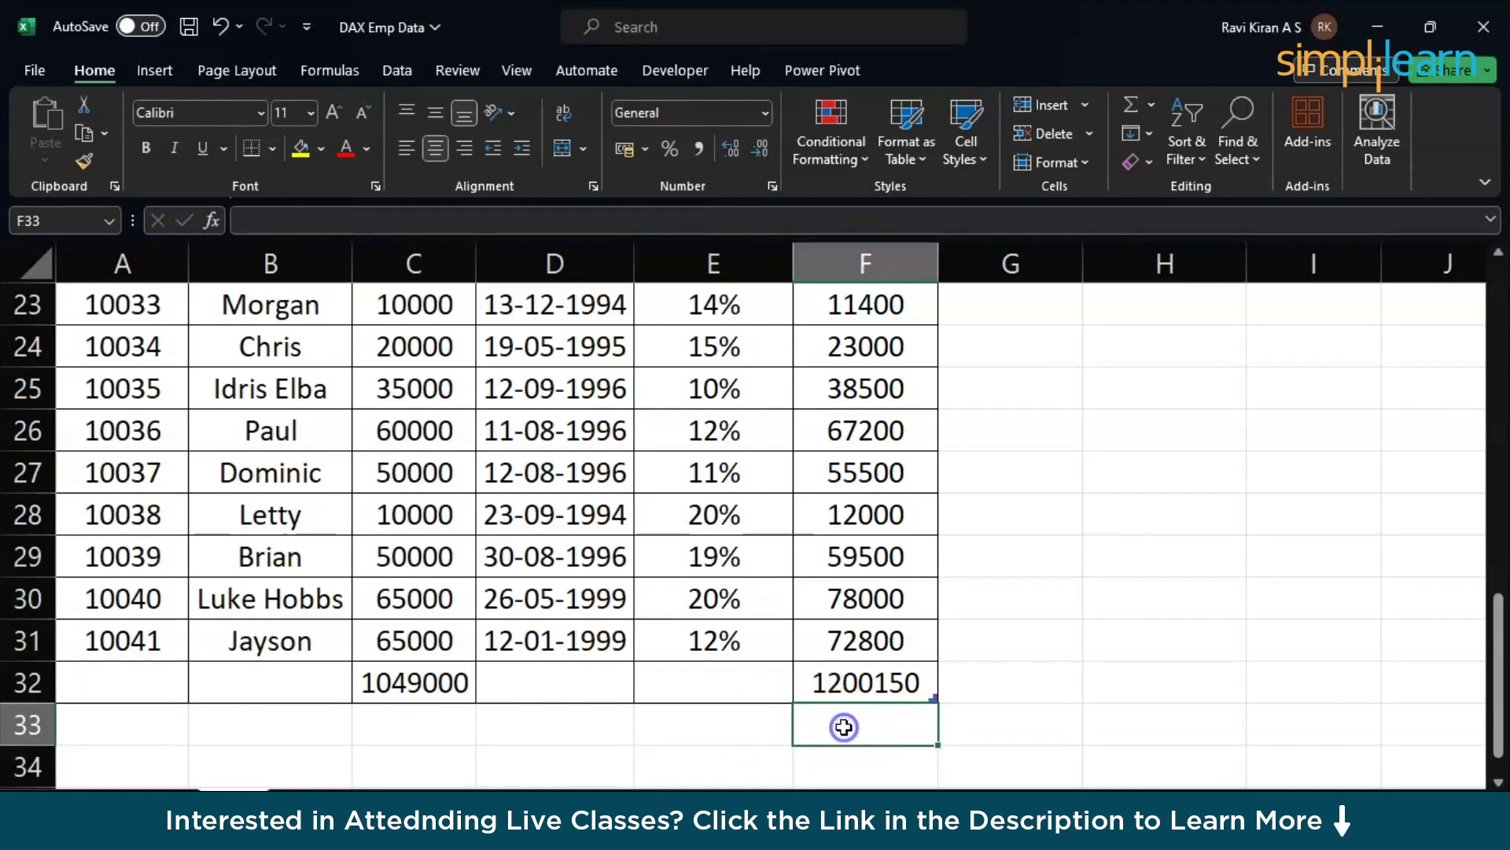
text(=)
click(849, 681)
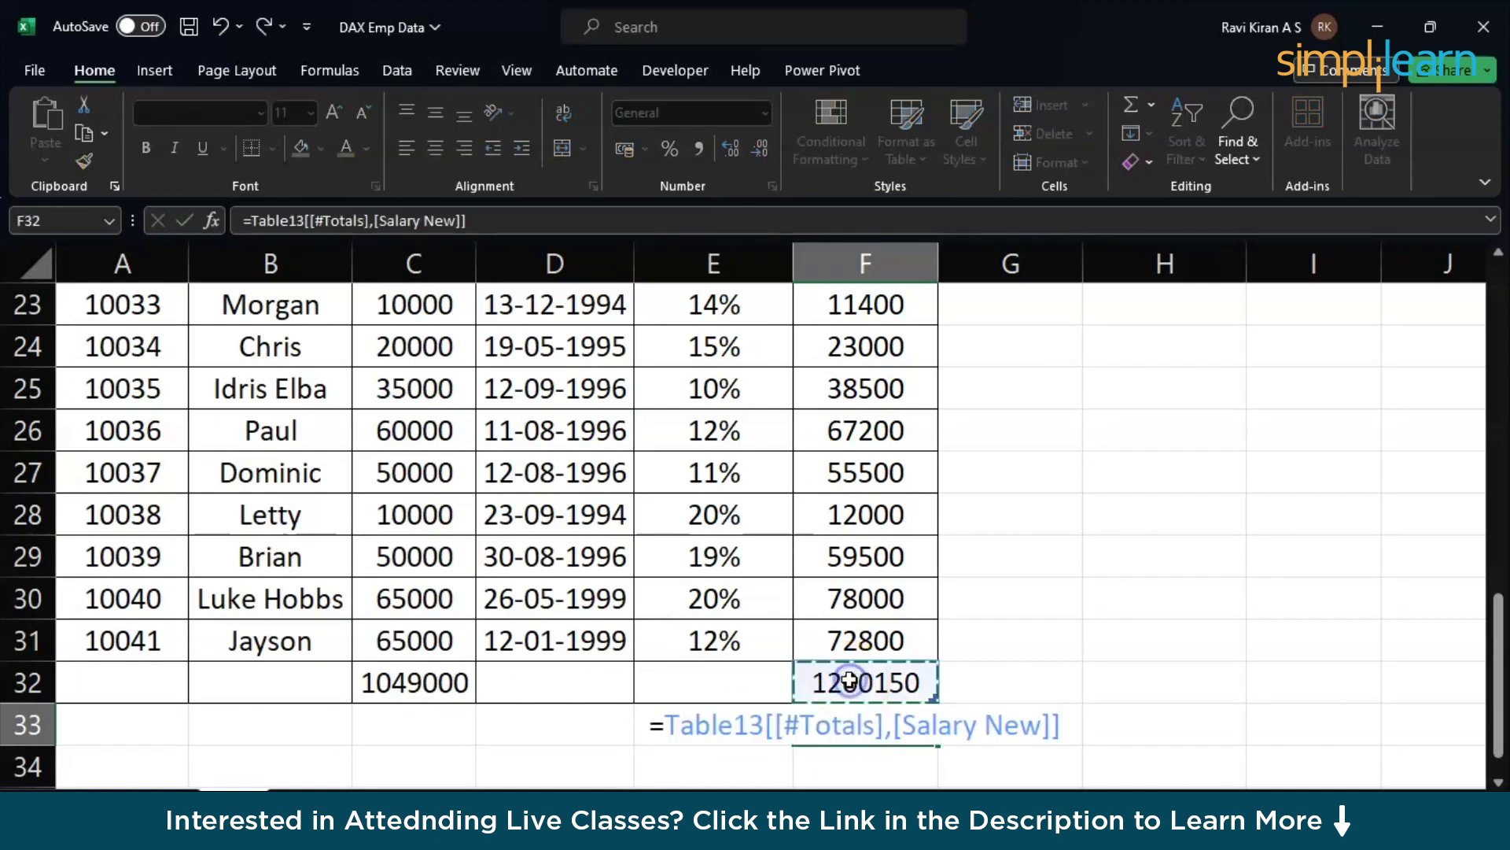
text(-)
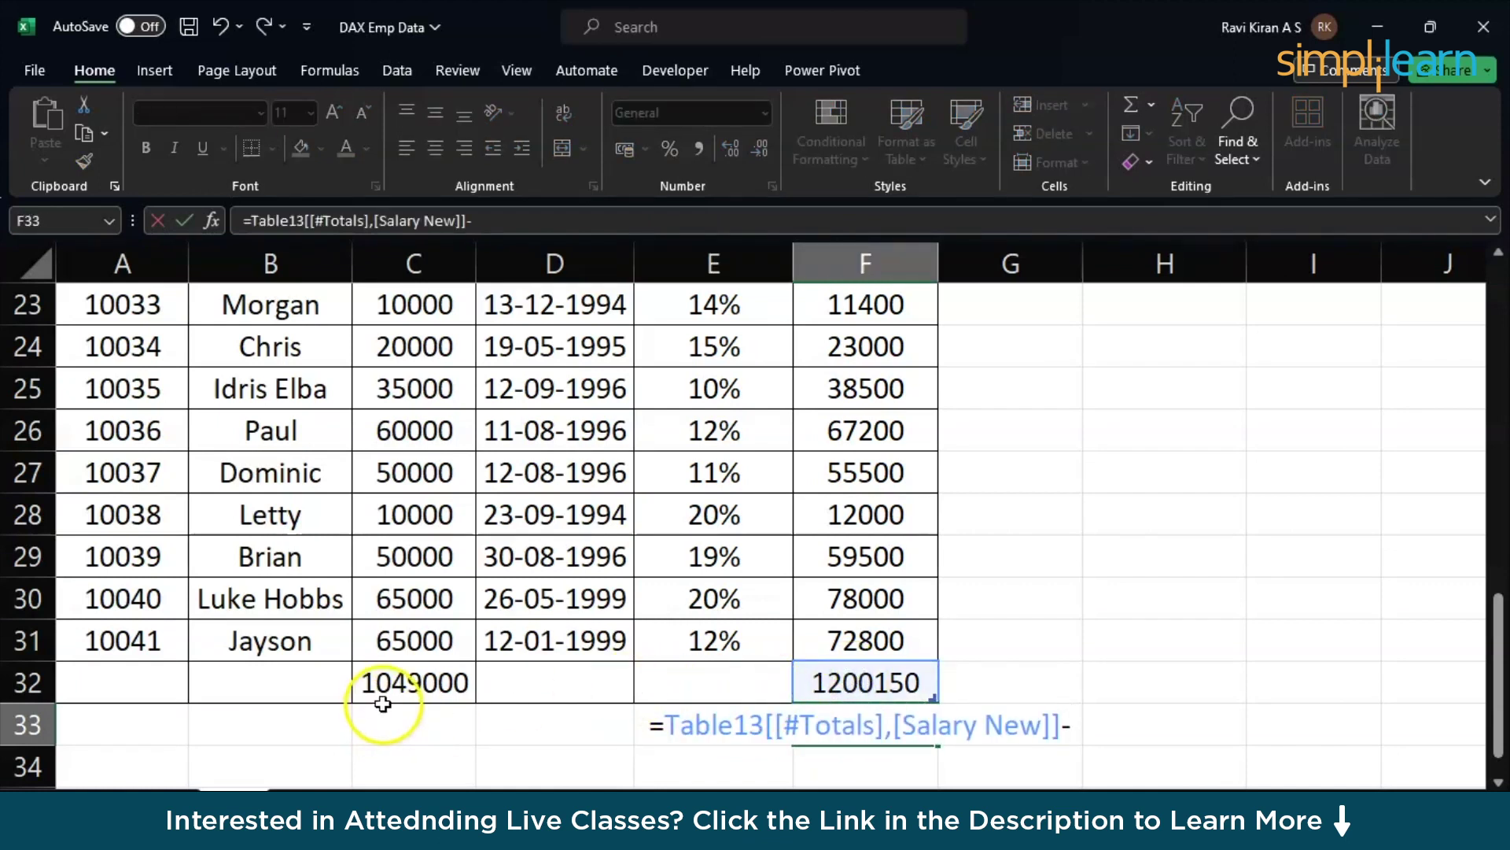
click(393, 683)
key(Return)
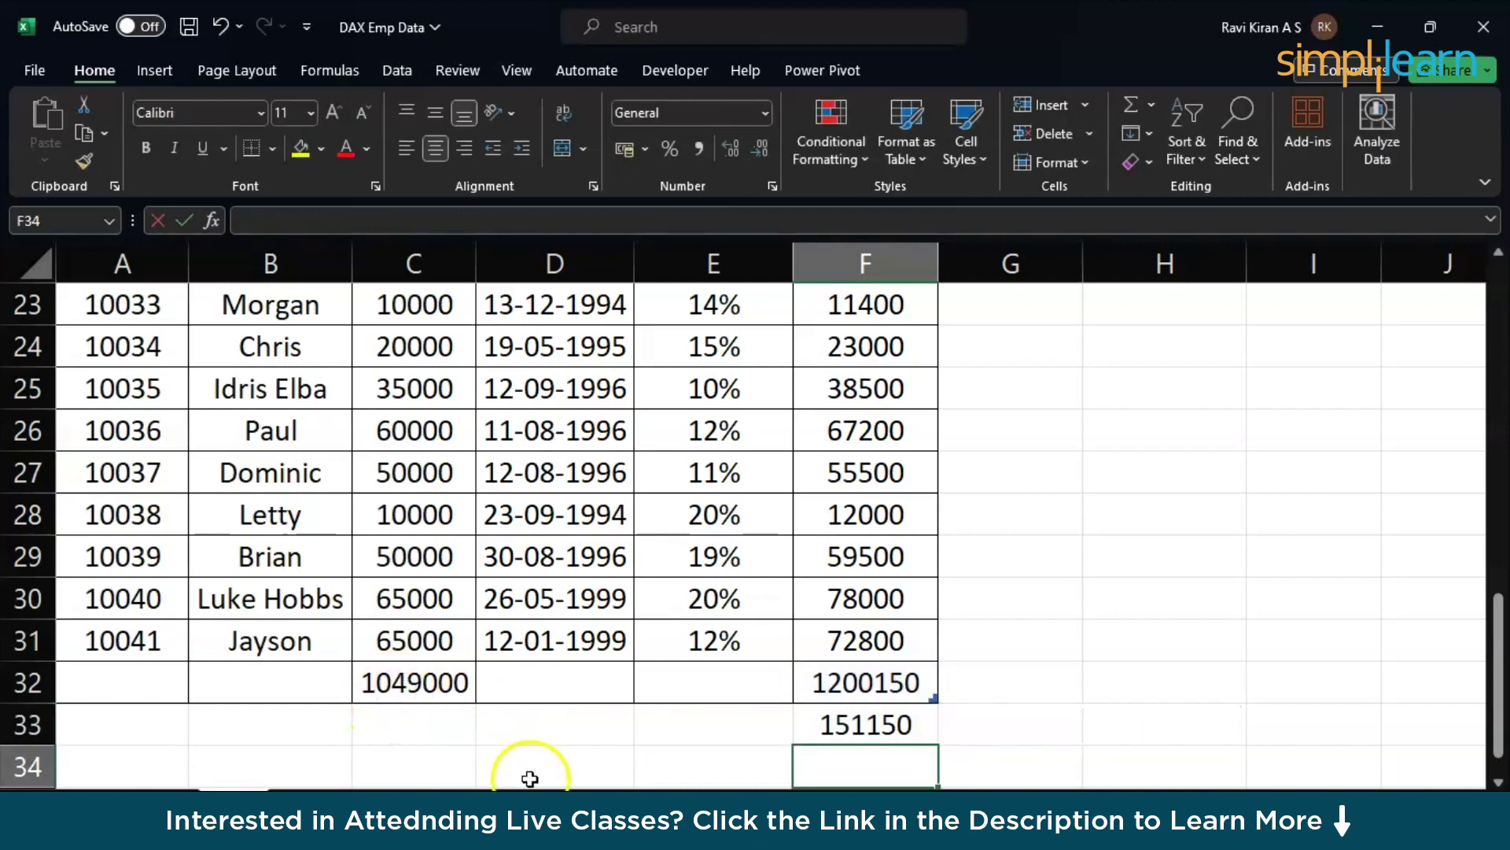
click(876, 728)
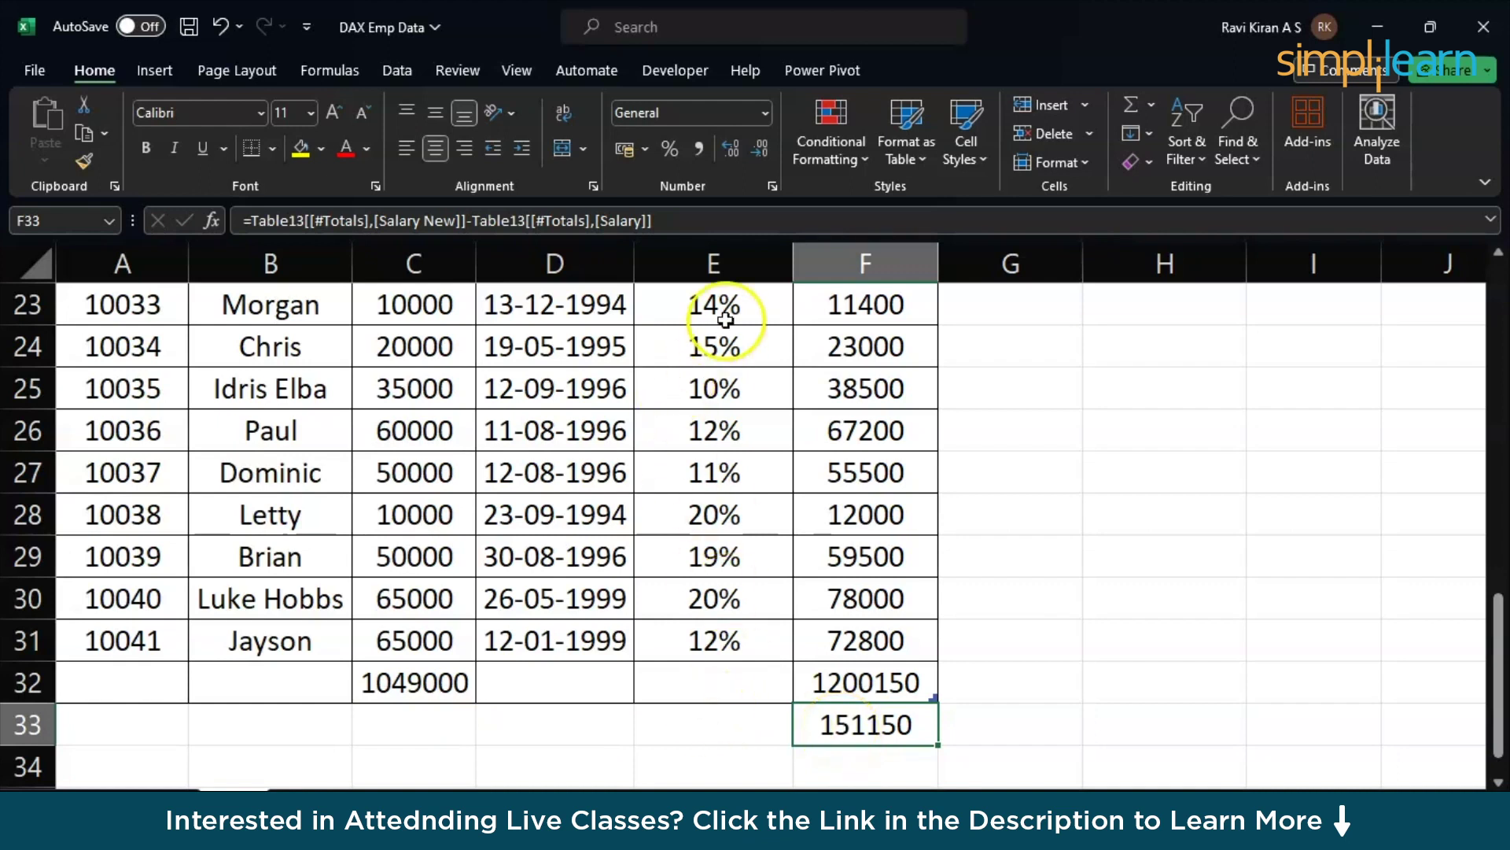
key(Delete)
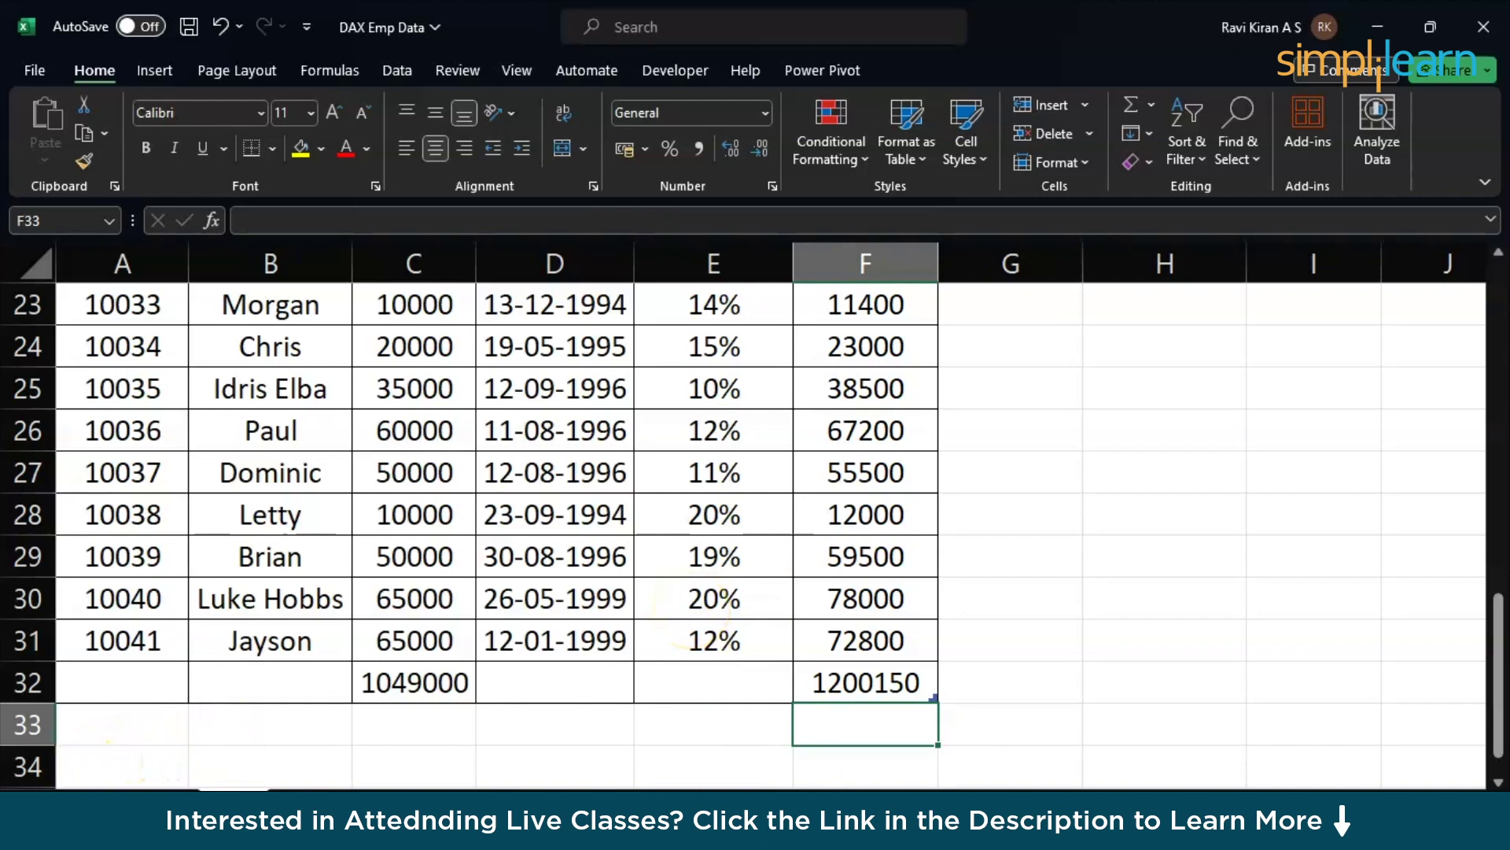
Step: Delete the table's total row 32
click(23, 680)
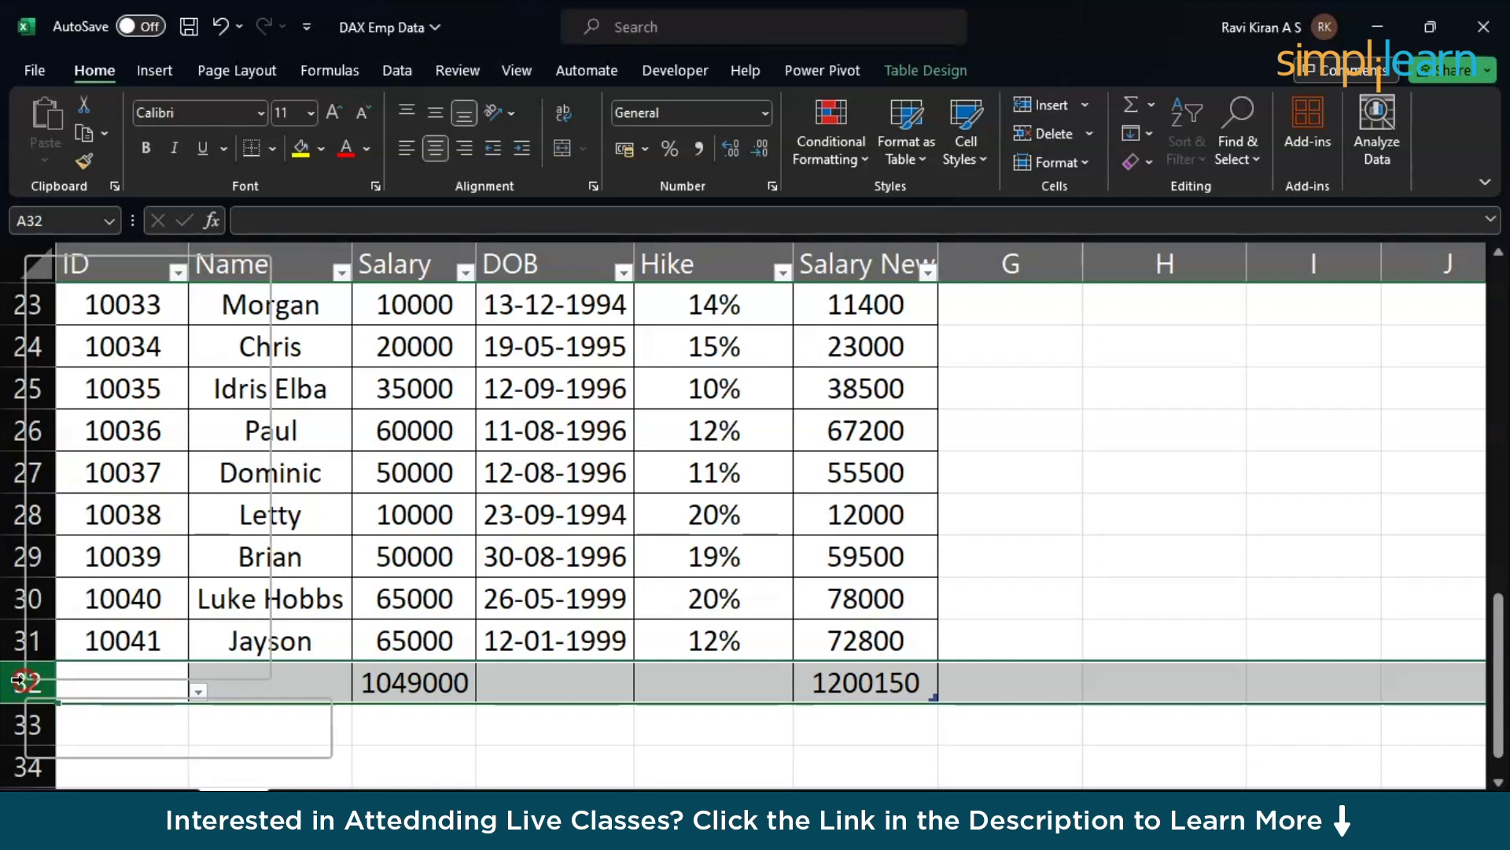
right_click(24, 681)
click(113, 504)
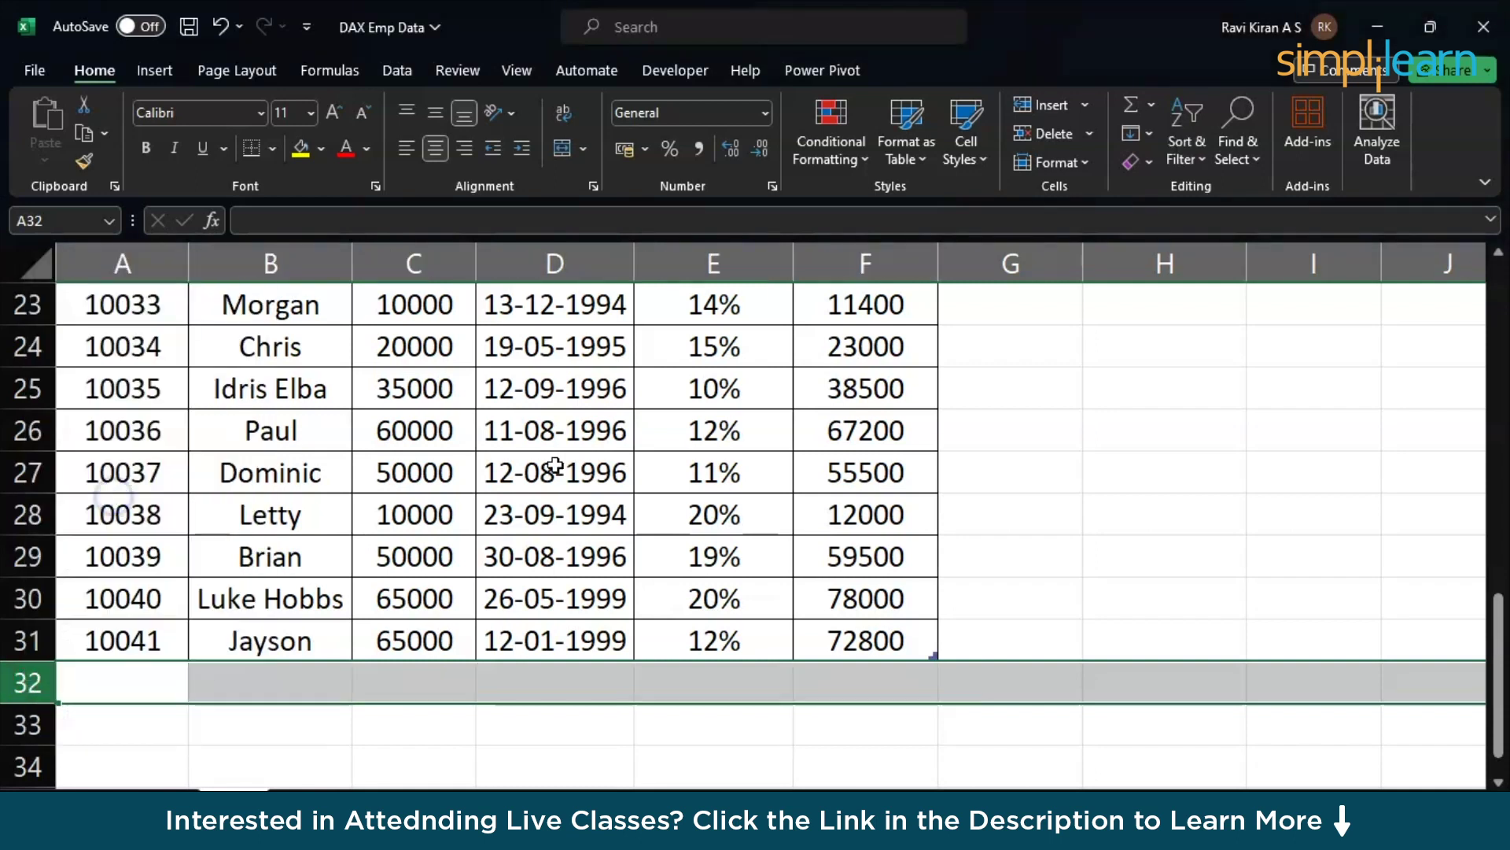
Step: Delete the Hike column, see Salary New turn to #REF!, and undo the deletion
click(782, 498)
scroll(782, 497, up, 8)
click(714, 262)
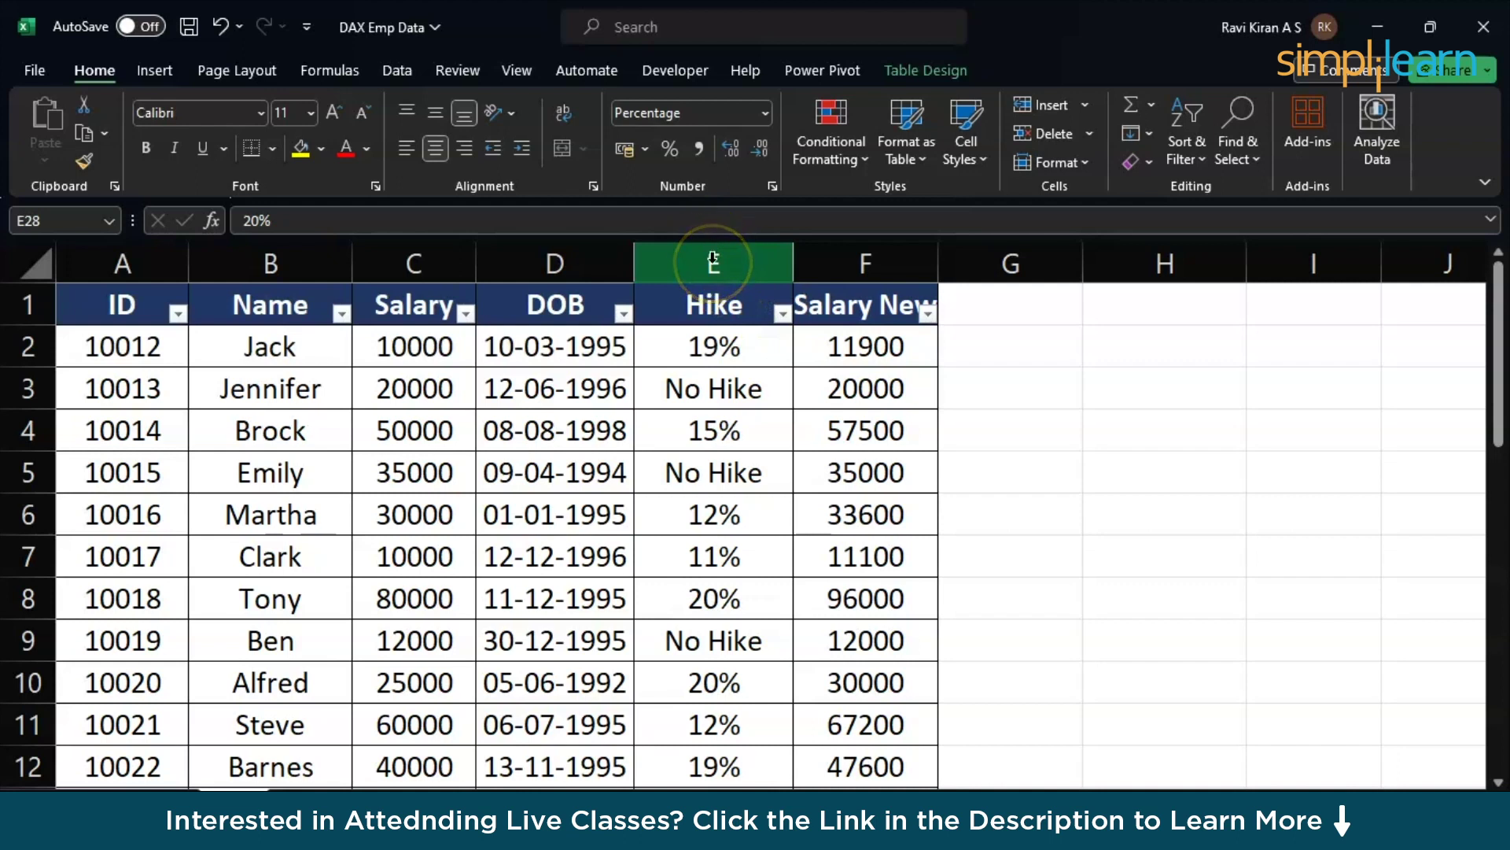
click(713, 262)
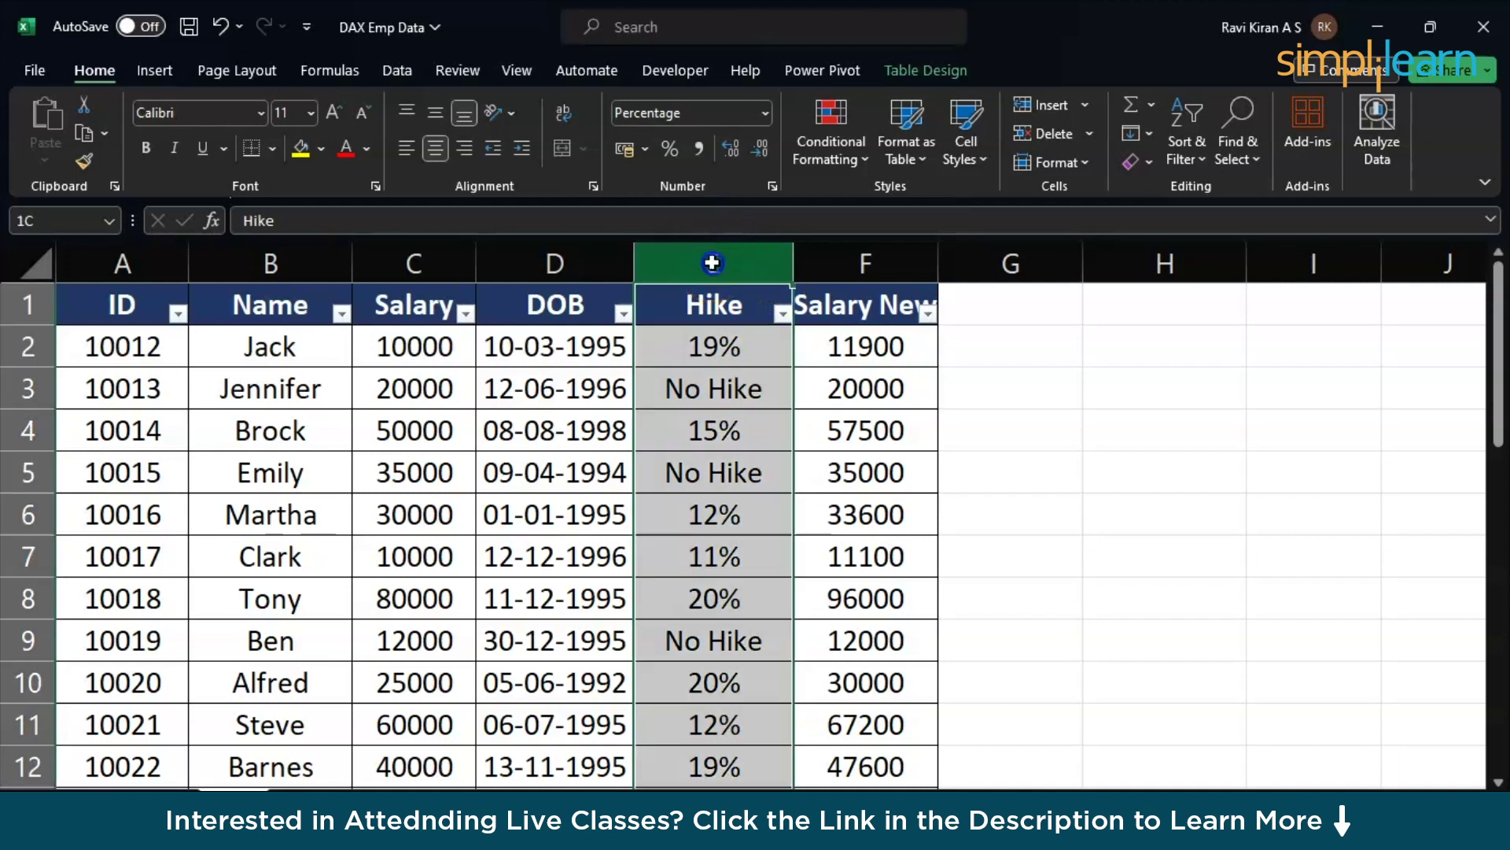
right_click(713, 262)
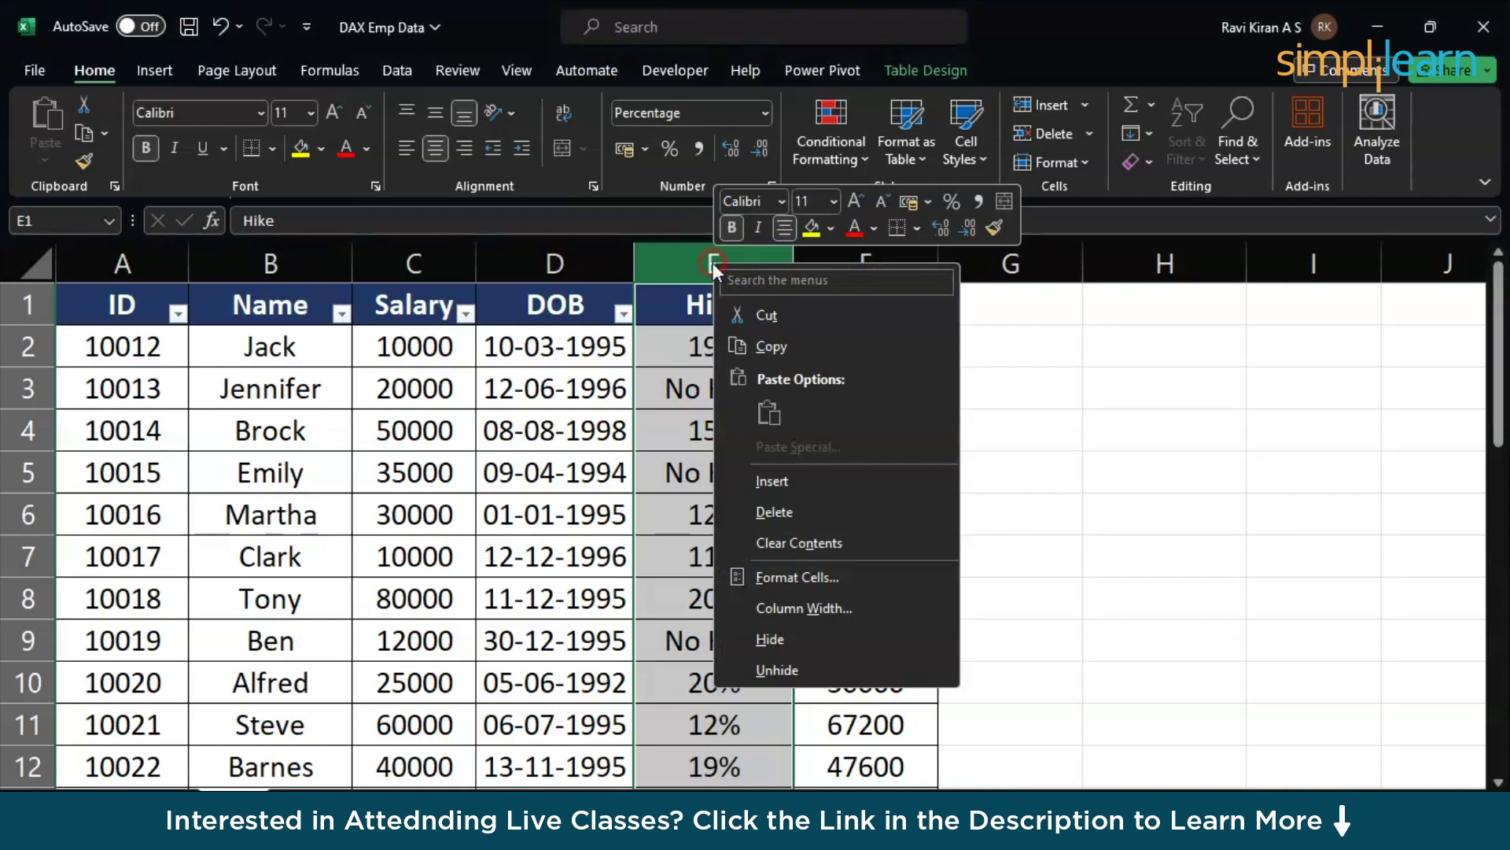
click(767, 512)
click(733, 358)
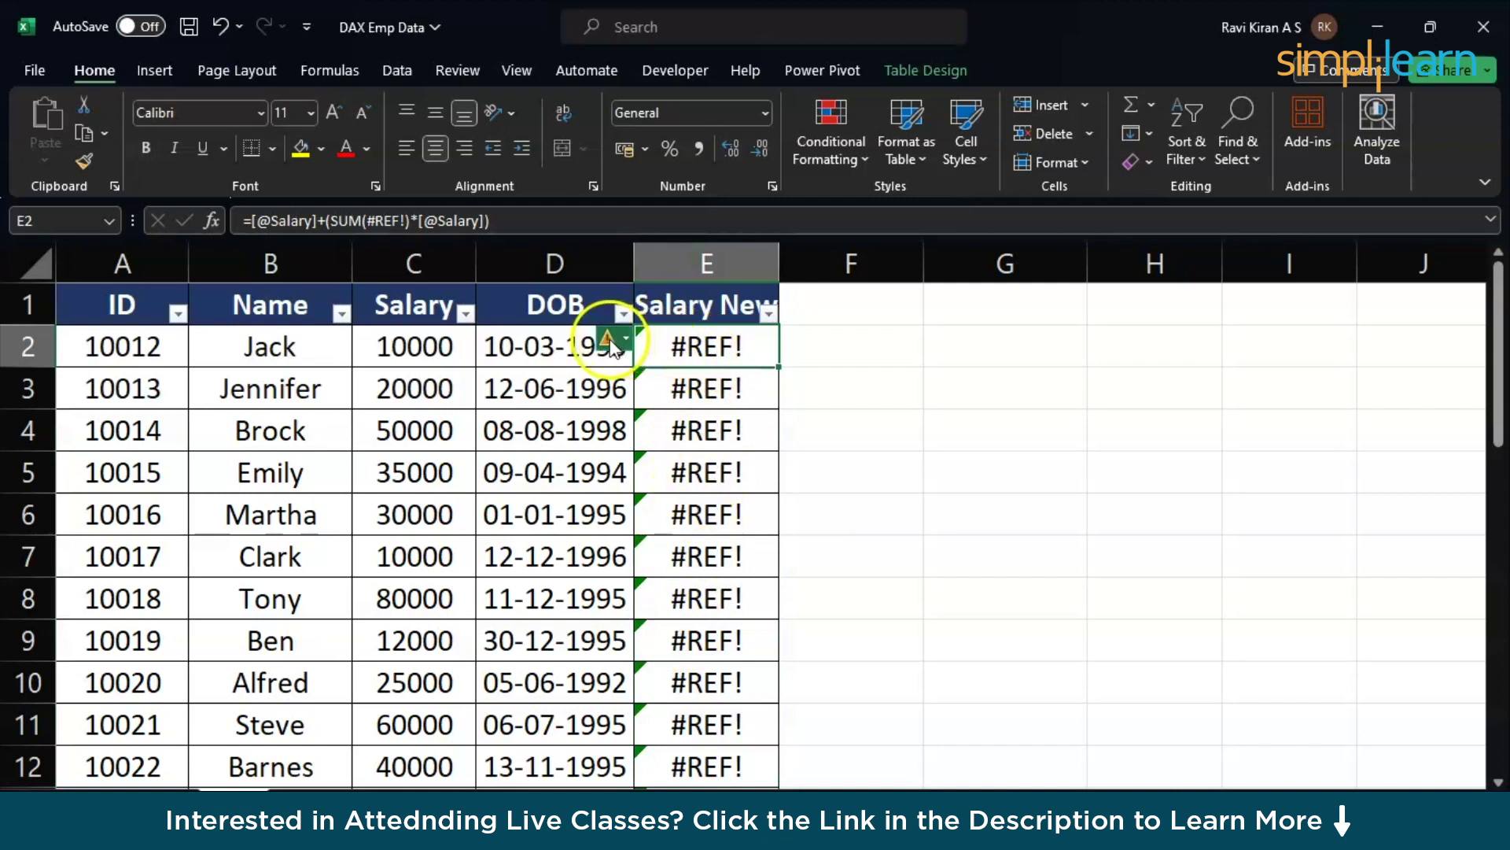
mouse_move(612, 346)
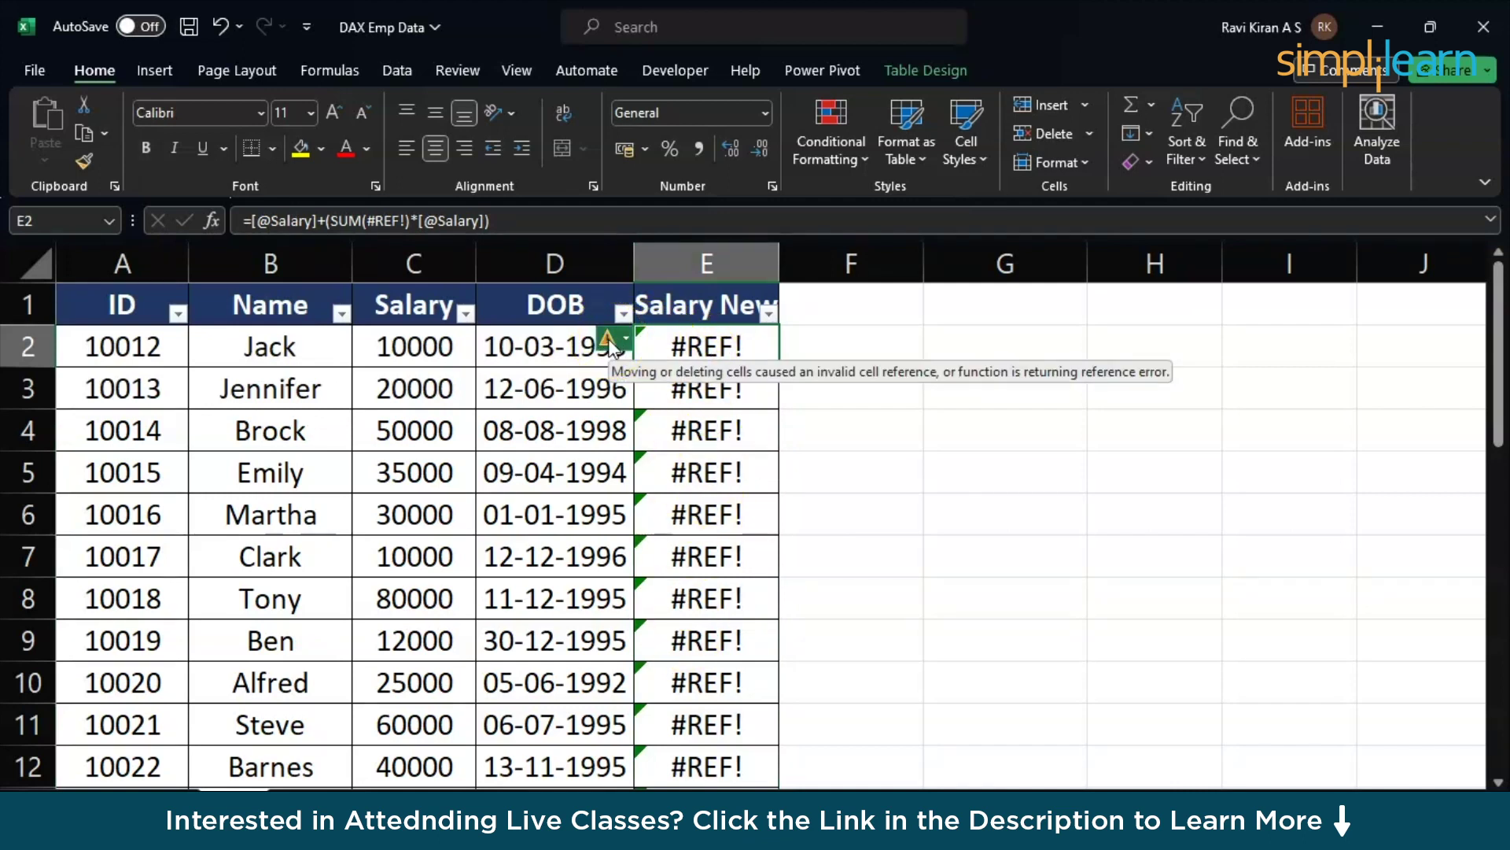
click(1045, 432)
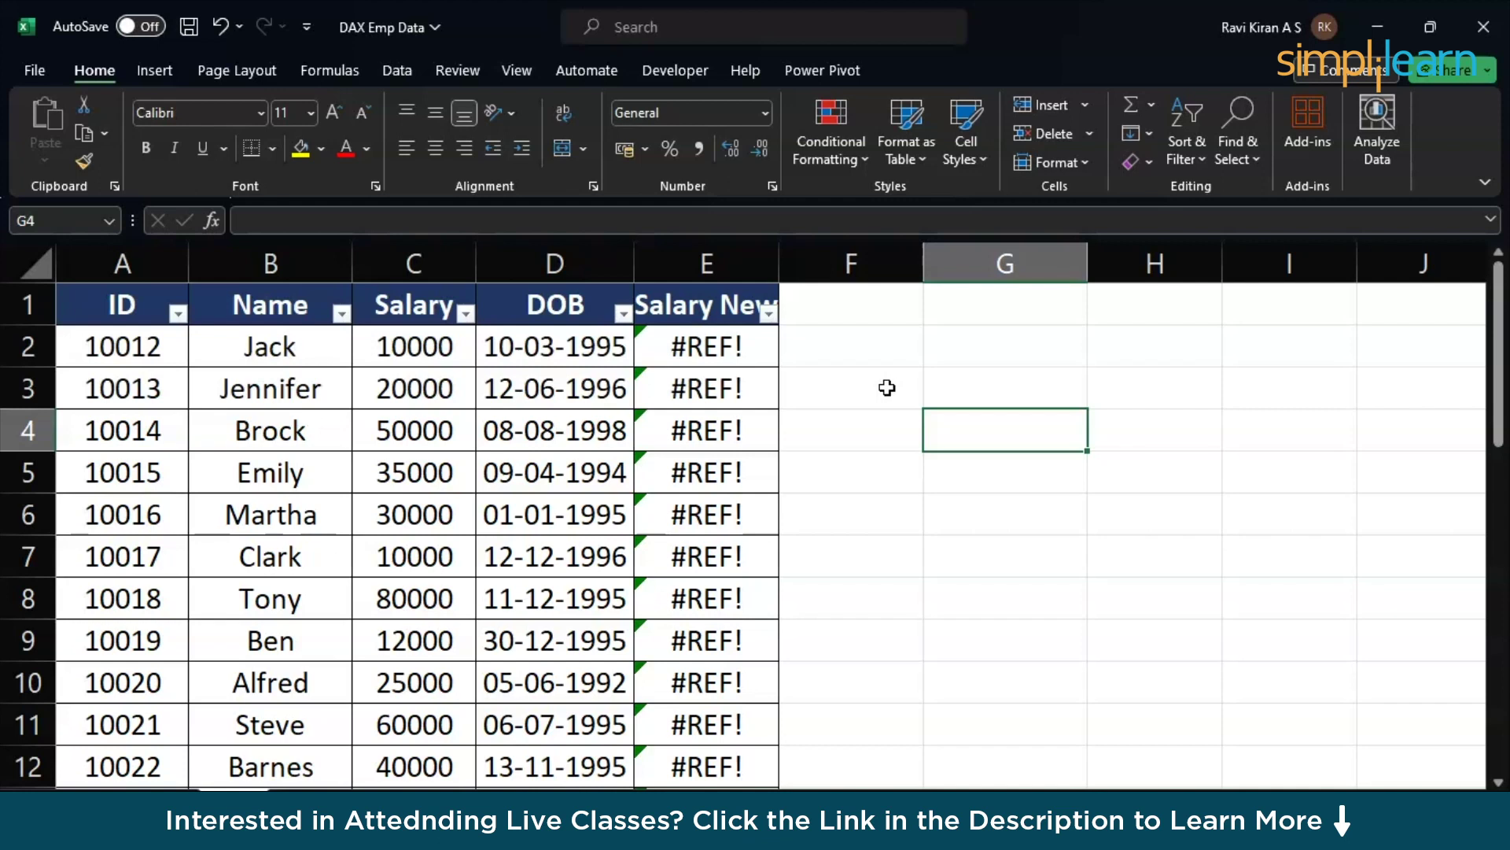
key(ctrl+z)
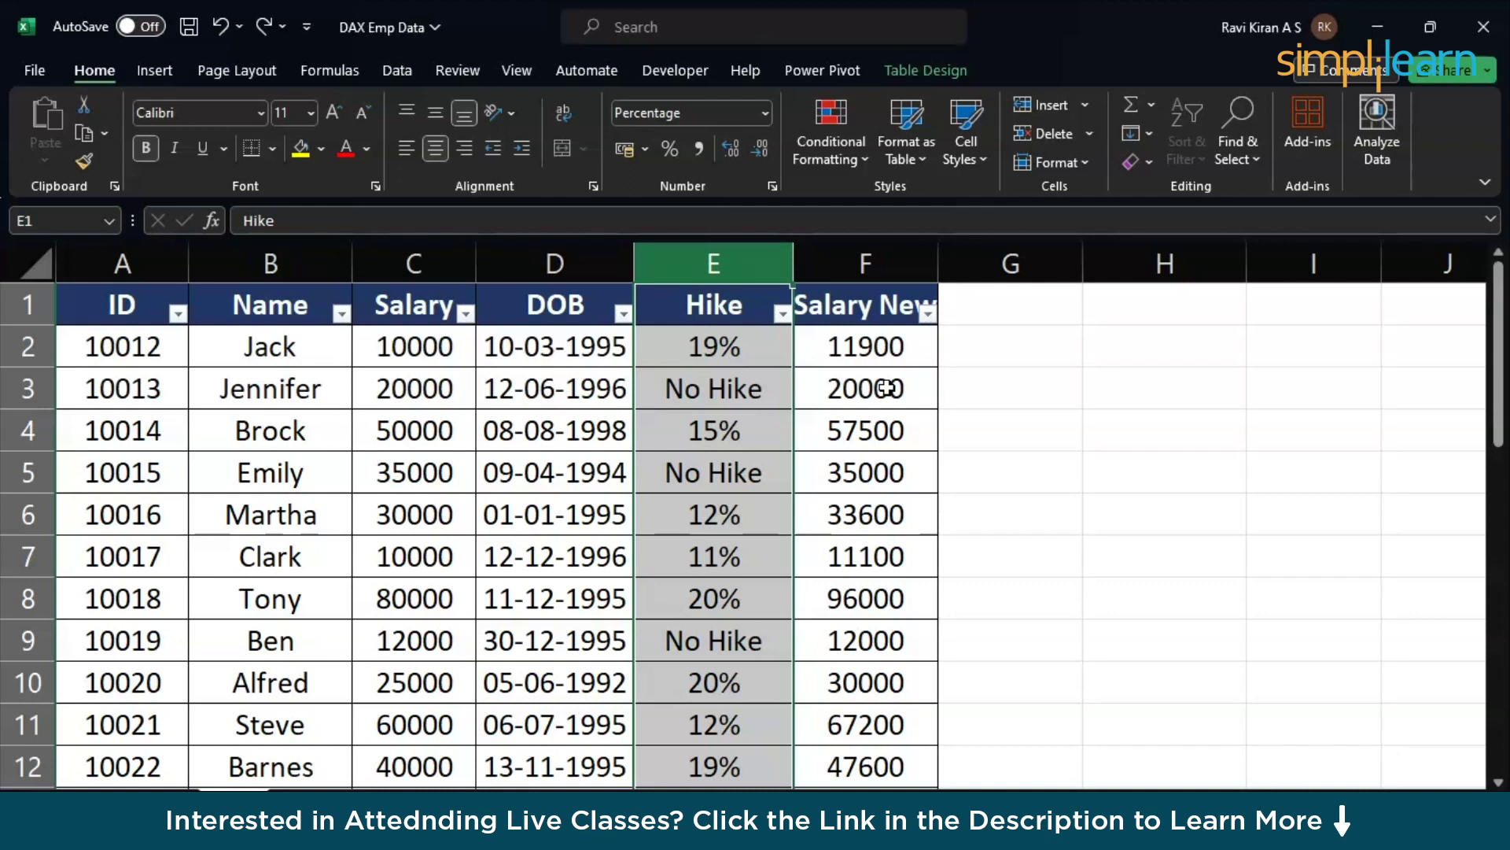
click(409, 263)
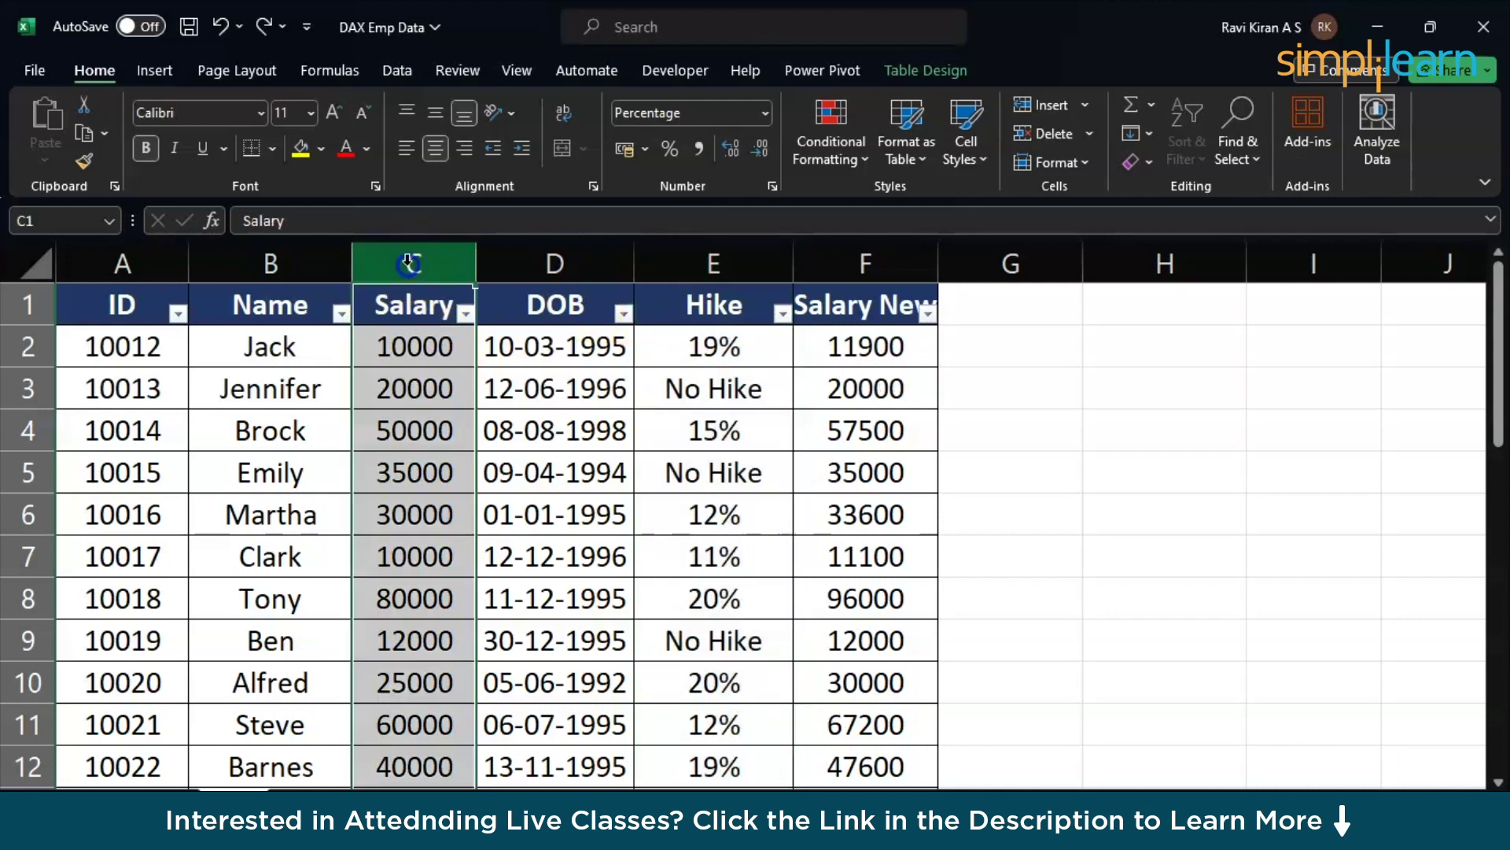
right_click(408, 264)
click(489, 511)
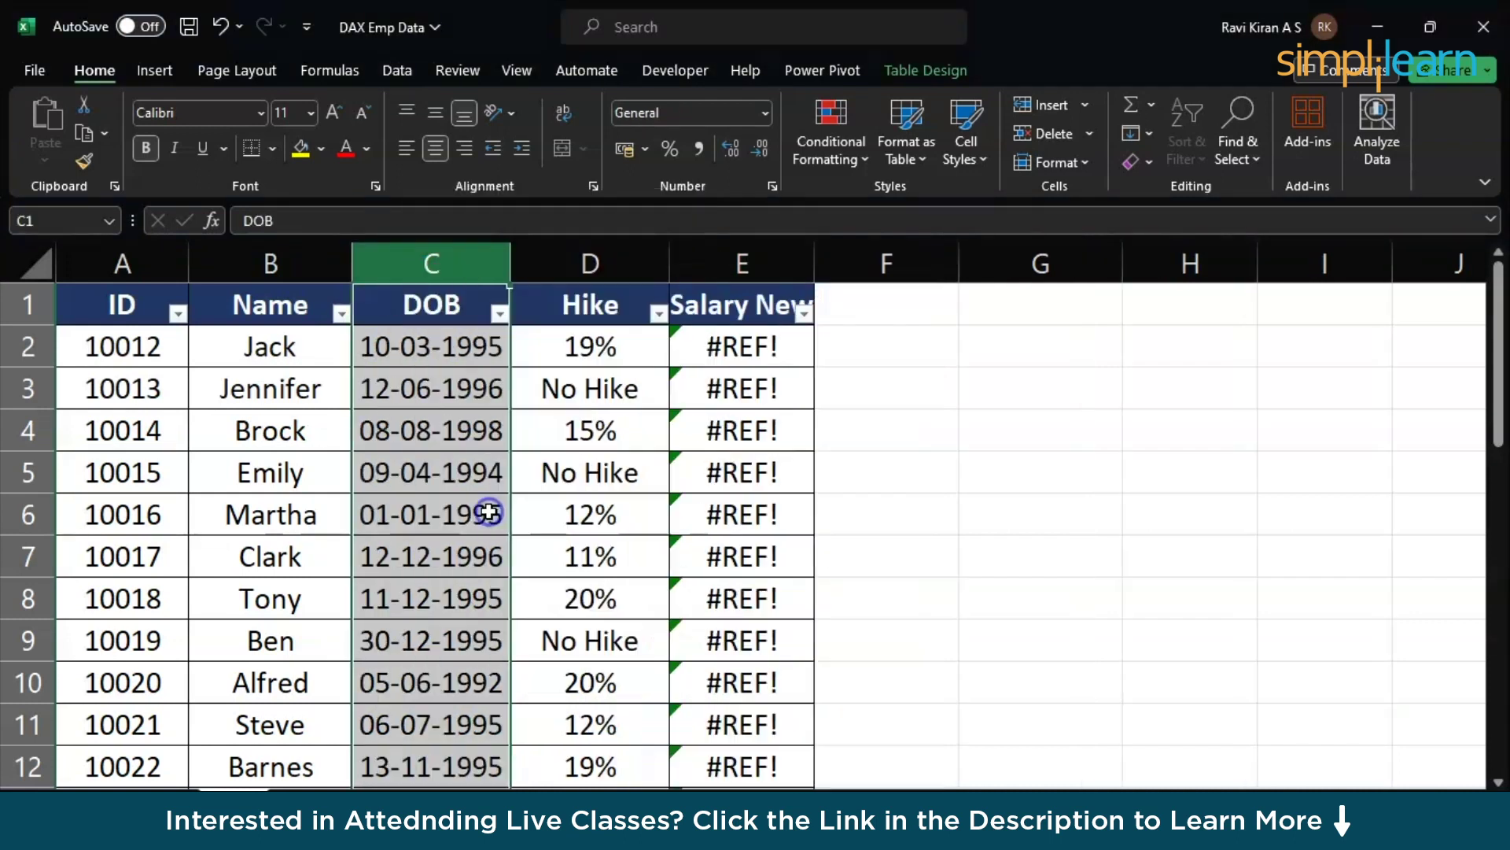
key(ctrl+z)
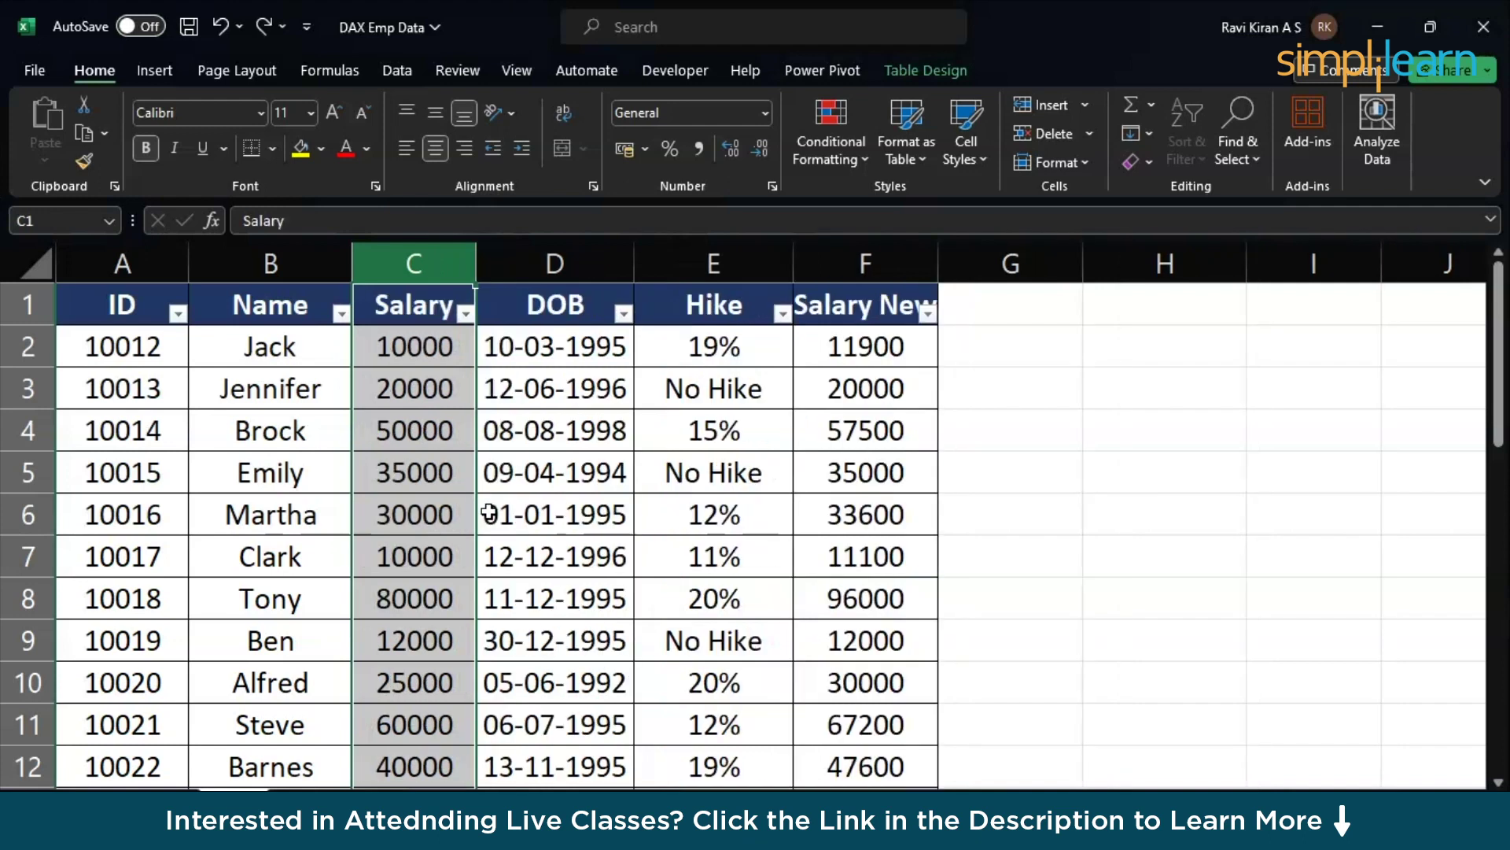
click(832, 339)
double_click(836, 340)
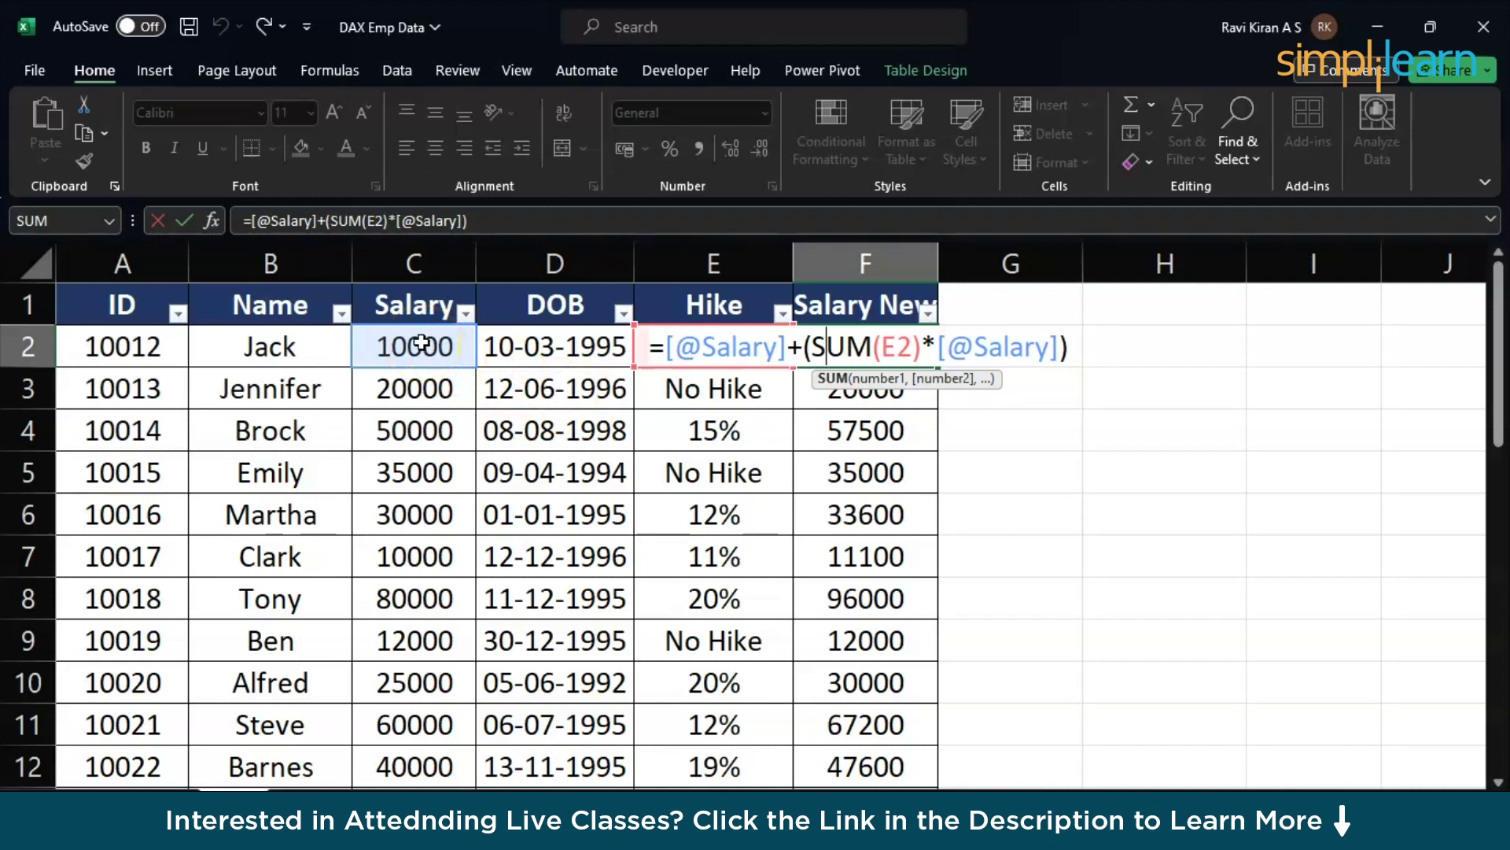
click(1030, 544)
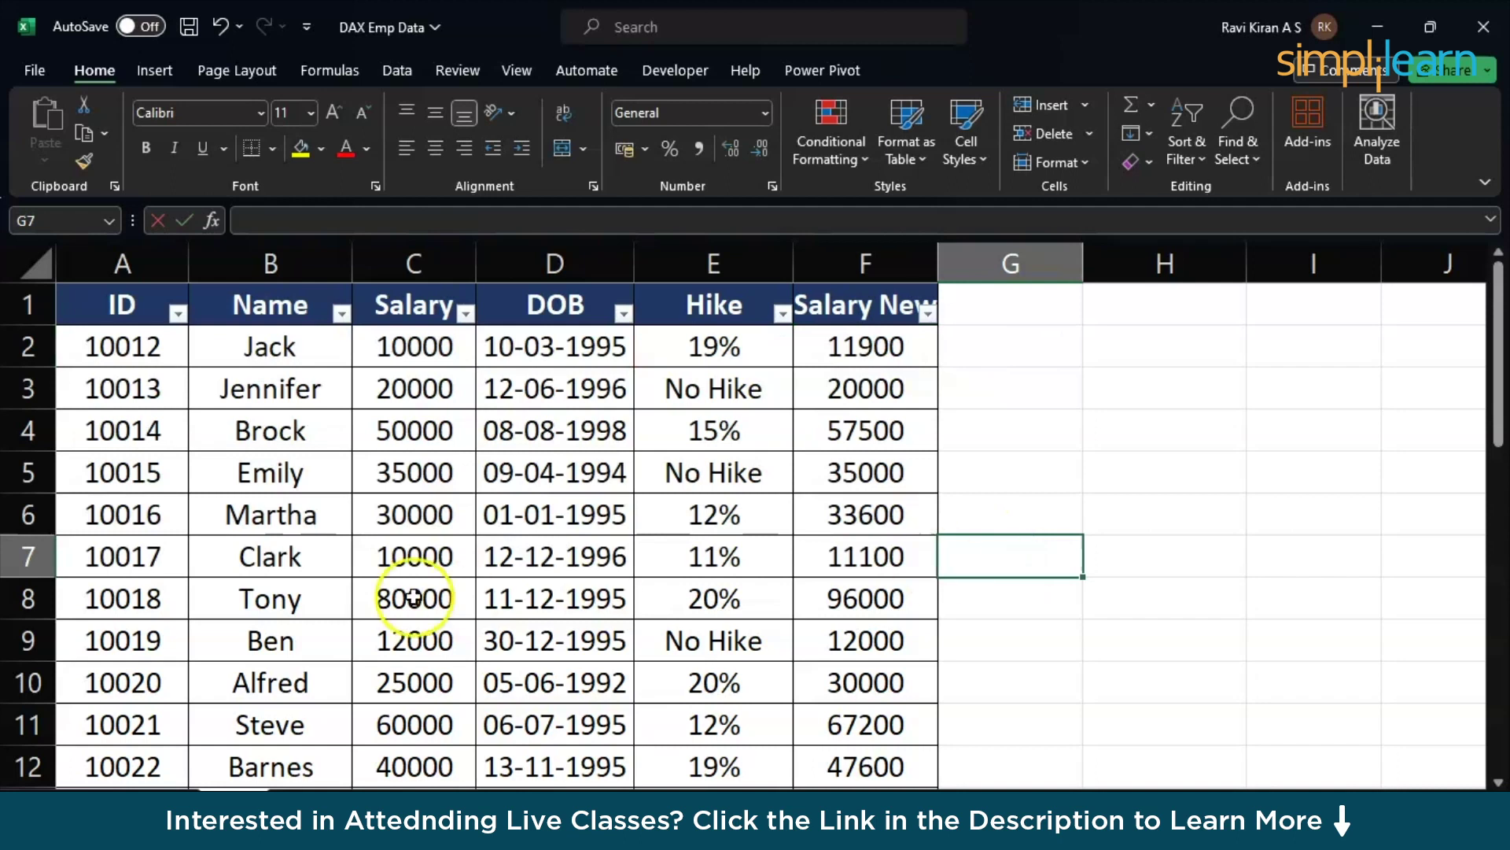
Step: Extend the table with a new G1 column header named 'Per Day'
click(1013, 413)
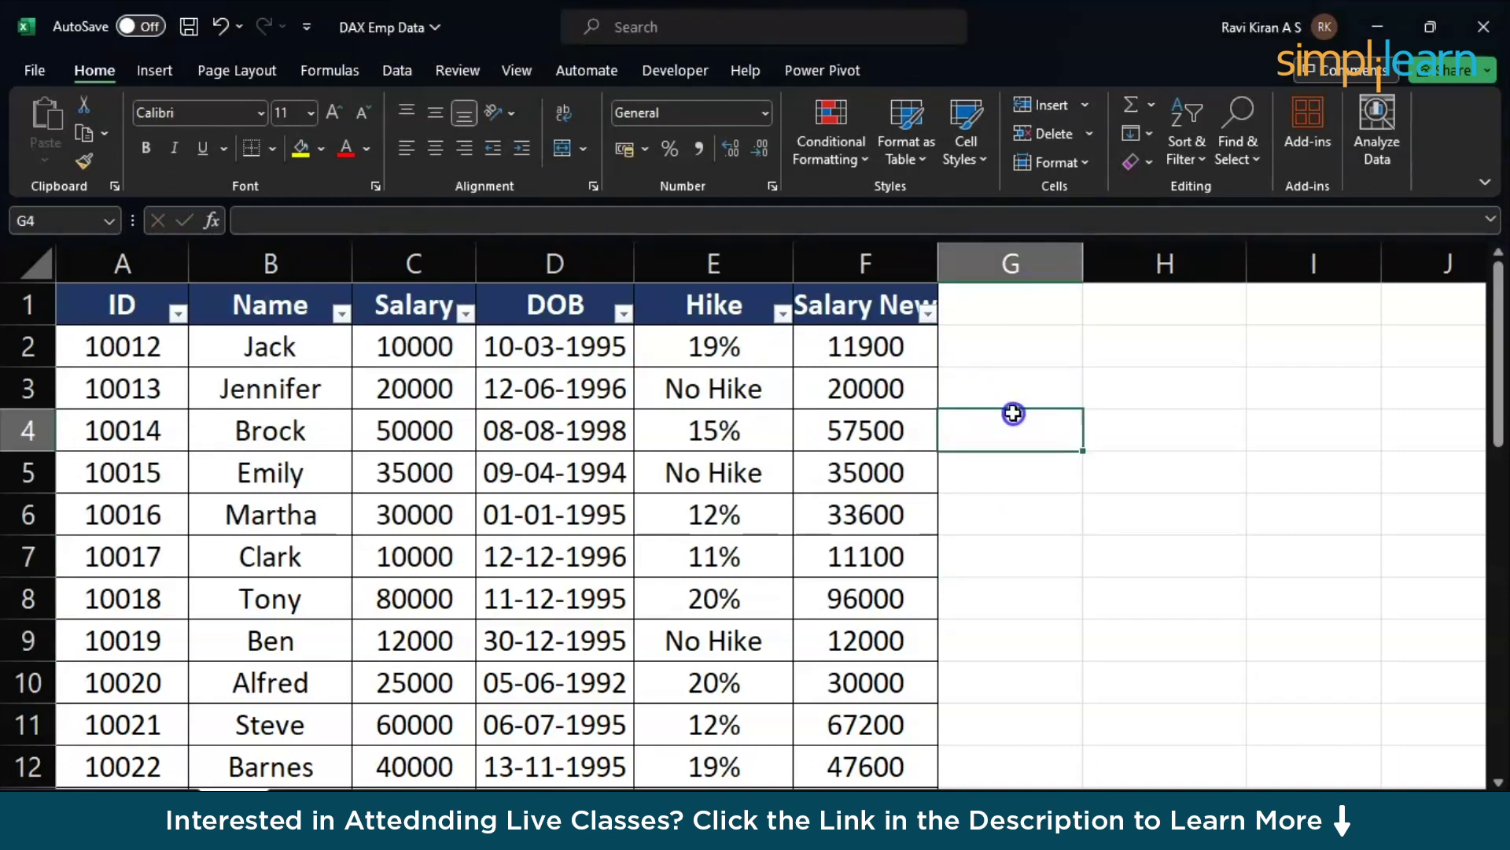
click(1003, 313)
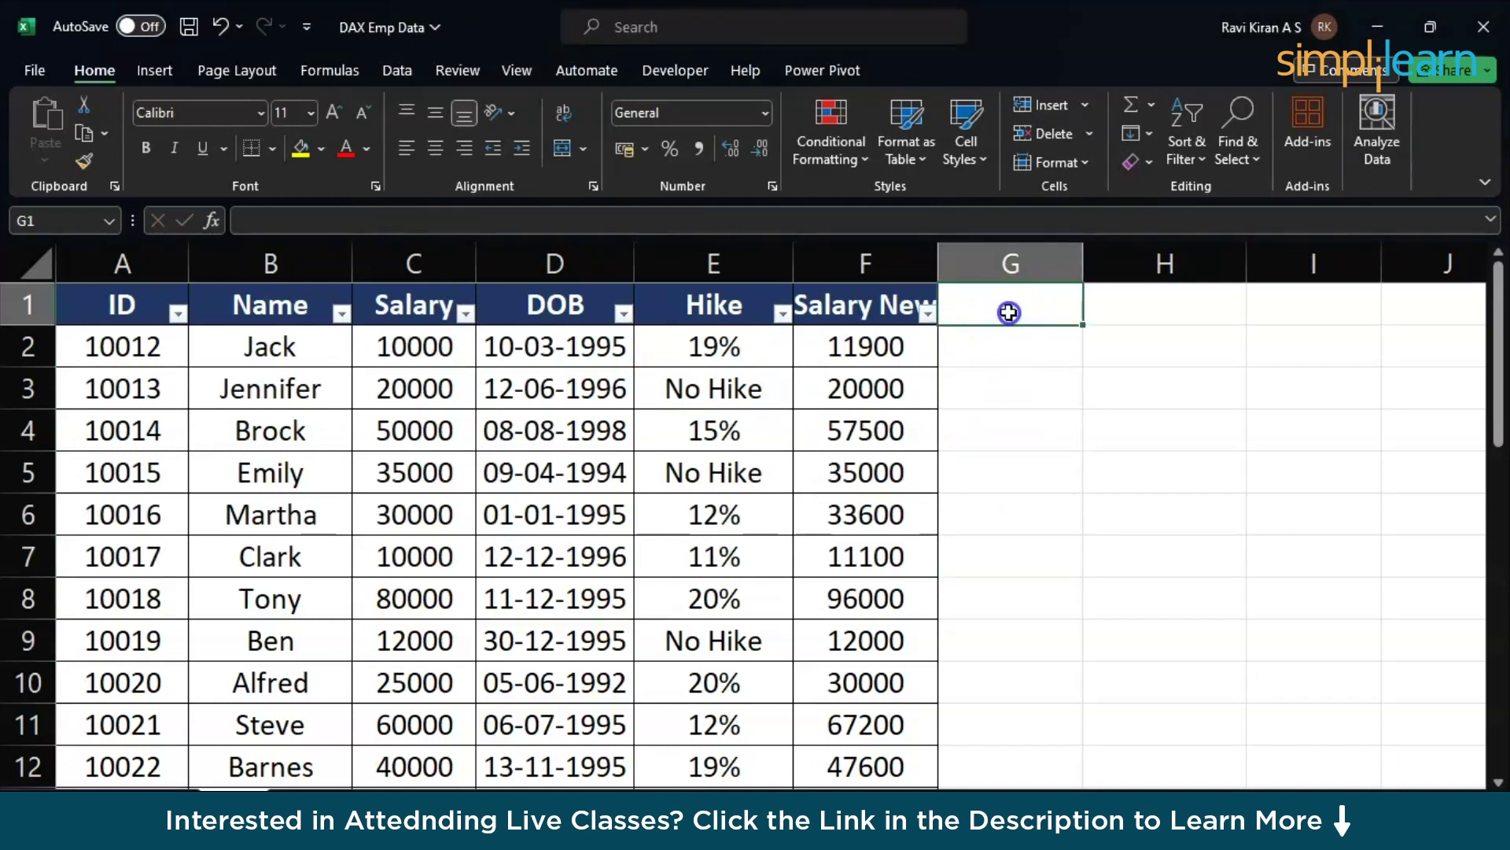
click(904, 309)
key(ctrl+c)
key(Right)
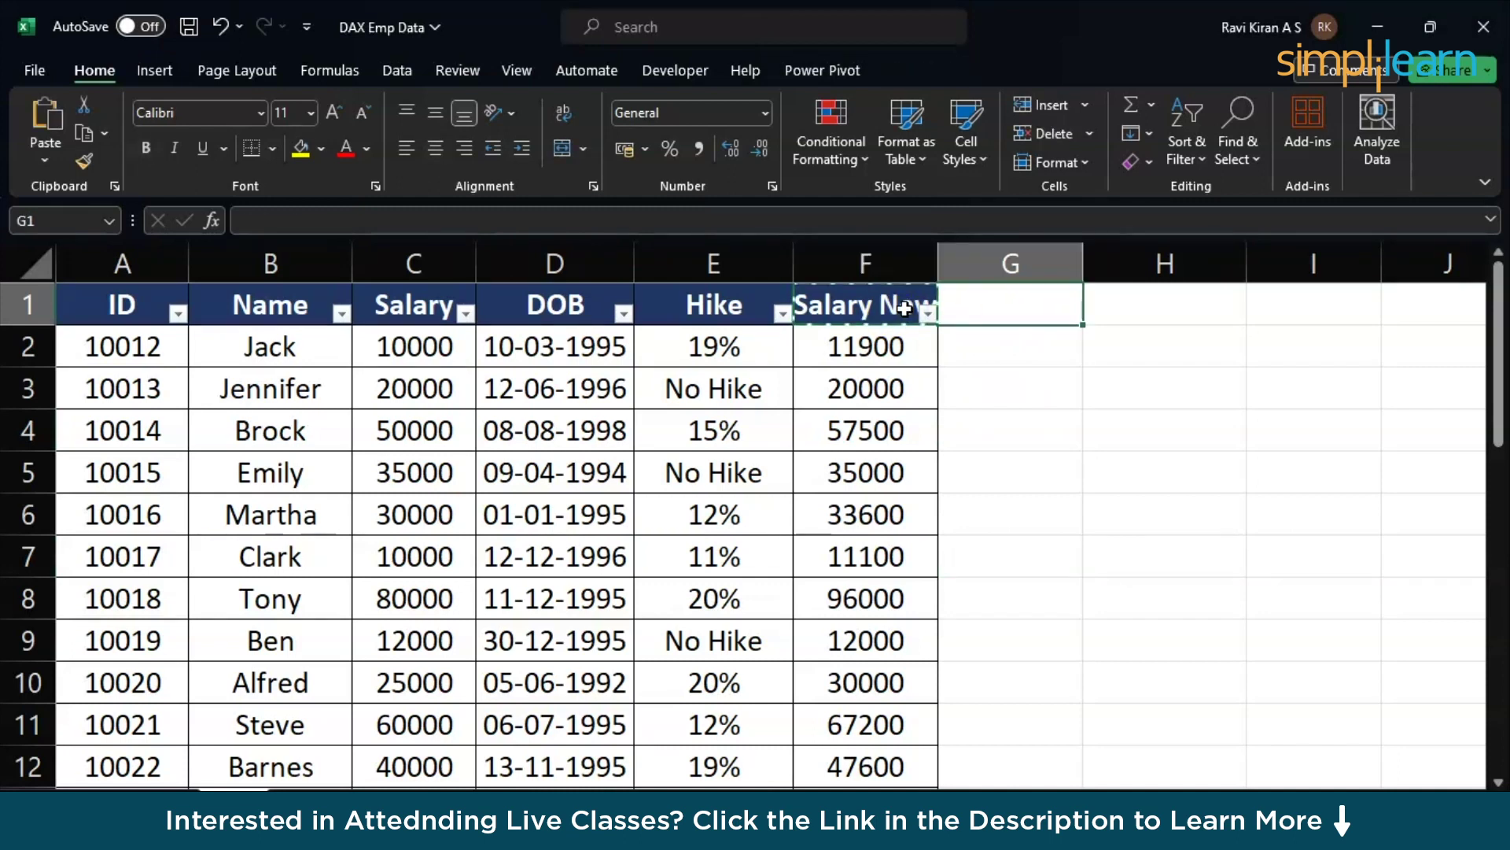
key(ctrl+v)
text(Per Day)
click(1054, 447)
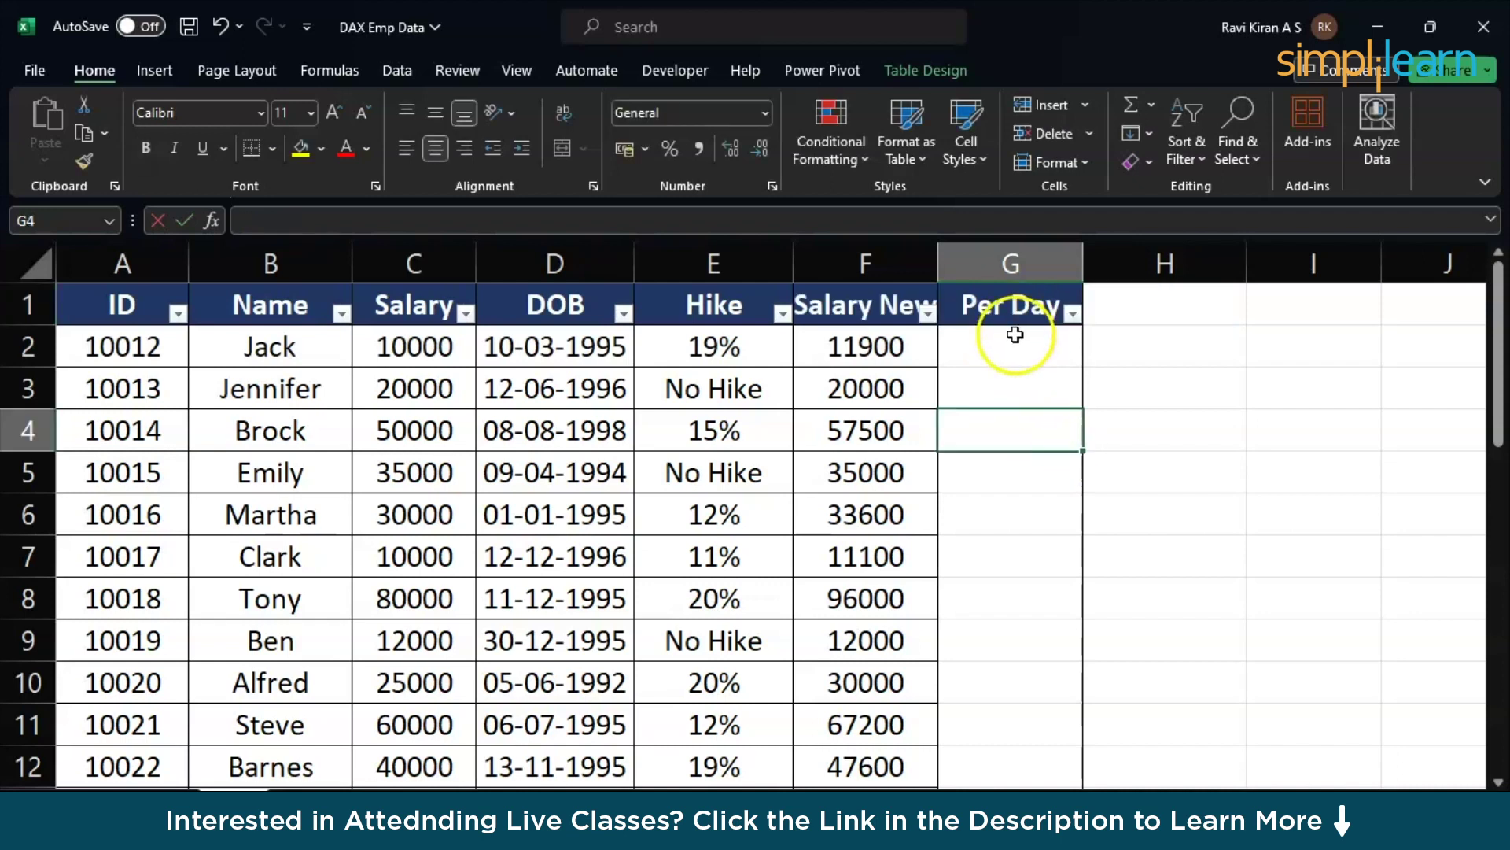
Step: Apply All Borders to every cell of the employee table
click(898, 374)
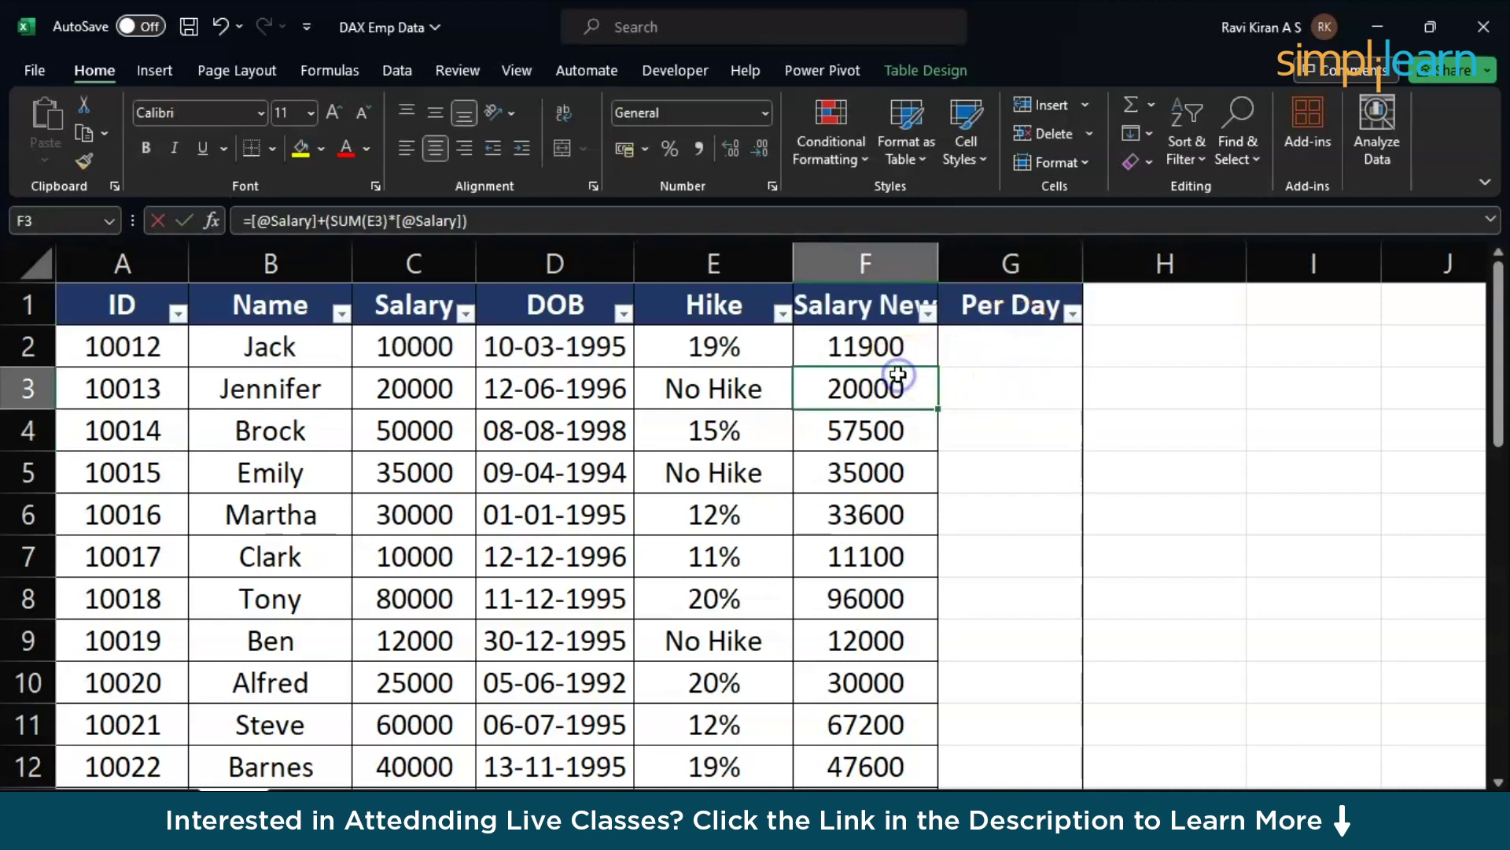
key(ctrl+a)
click(273, 149)
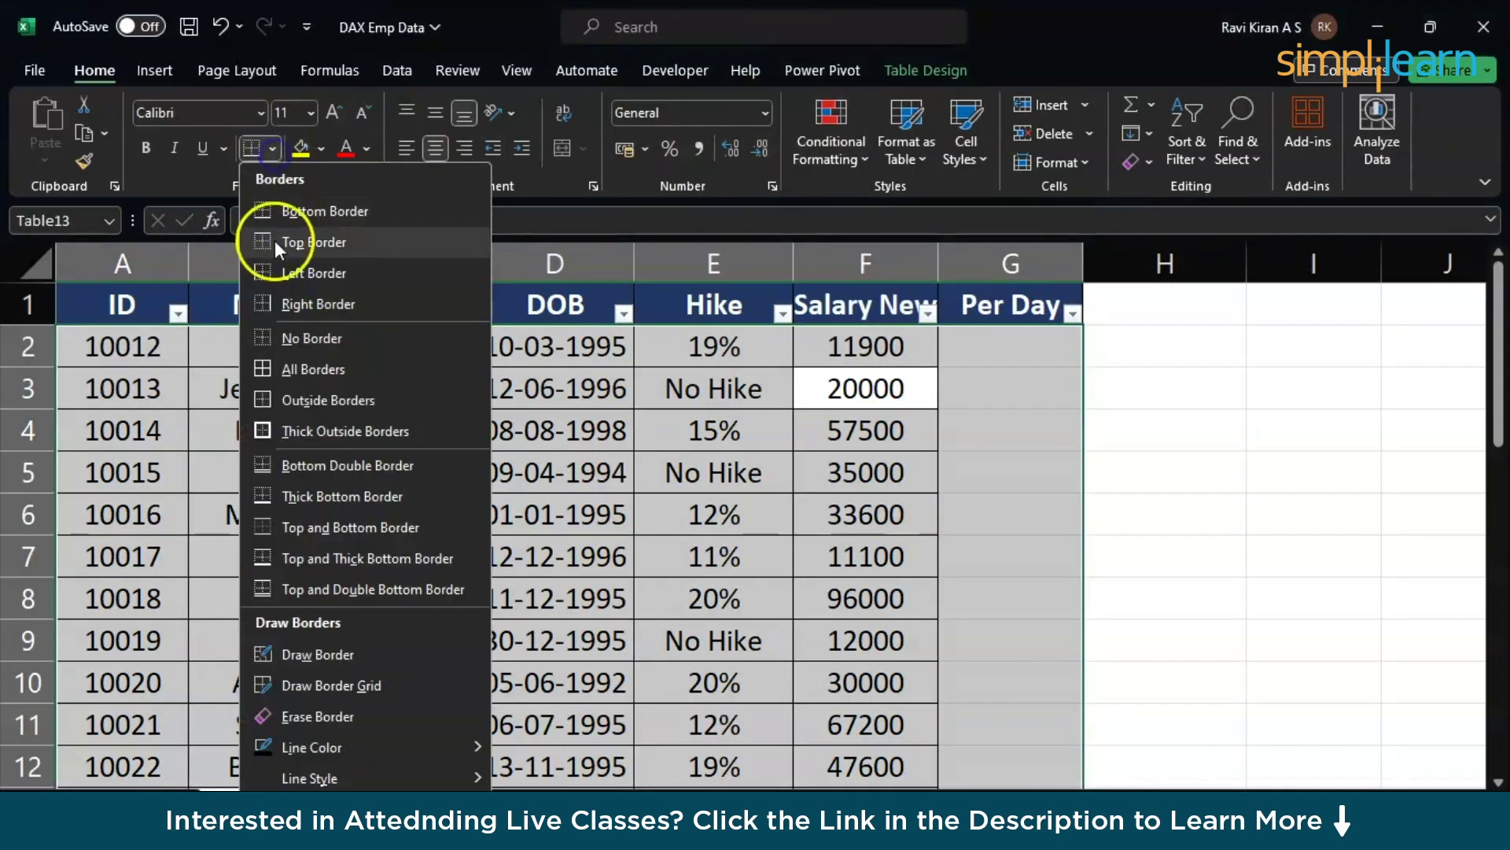
click(286, 367)
click(985, 337)
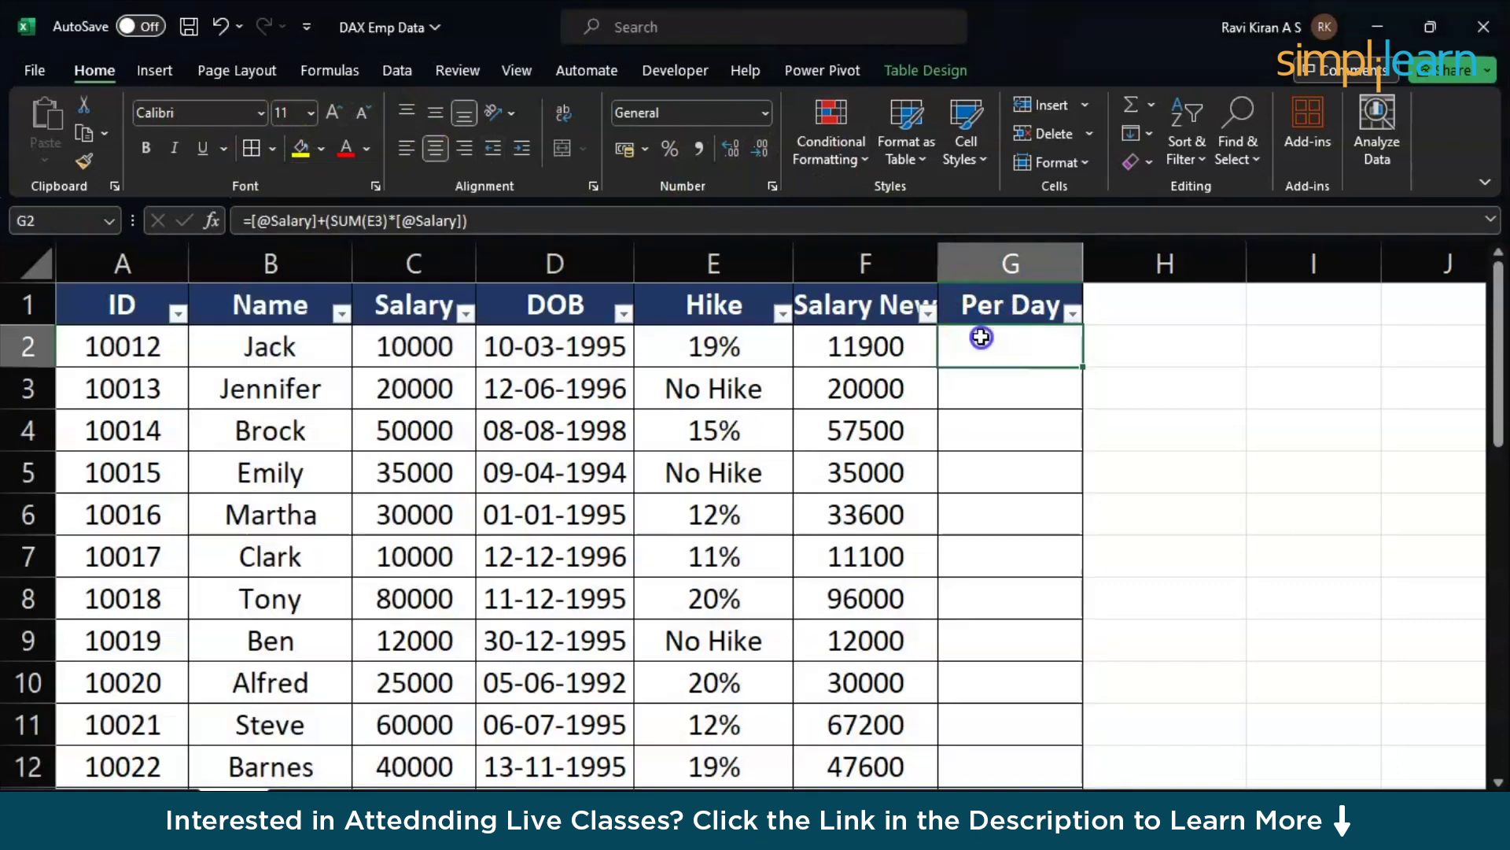
click(838, 347)
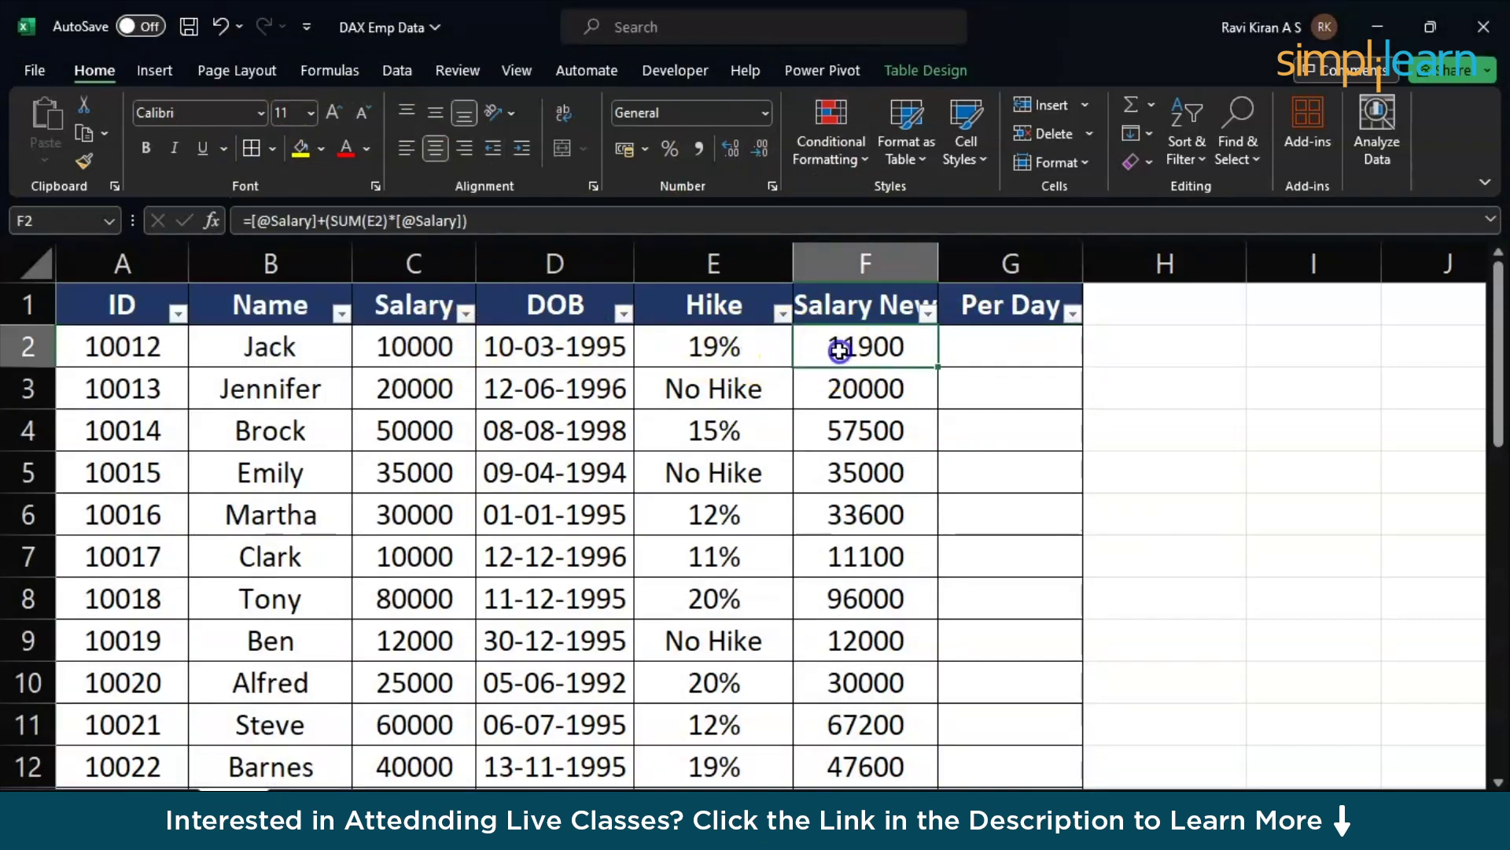
Step: Fill Per Day with =[@[Salary New]]/30 from G2, giving values like 396.6667
click(1019, 349)
text(=)
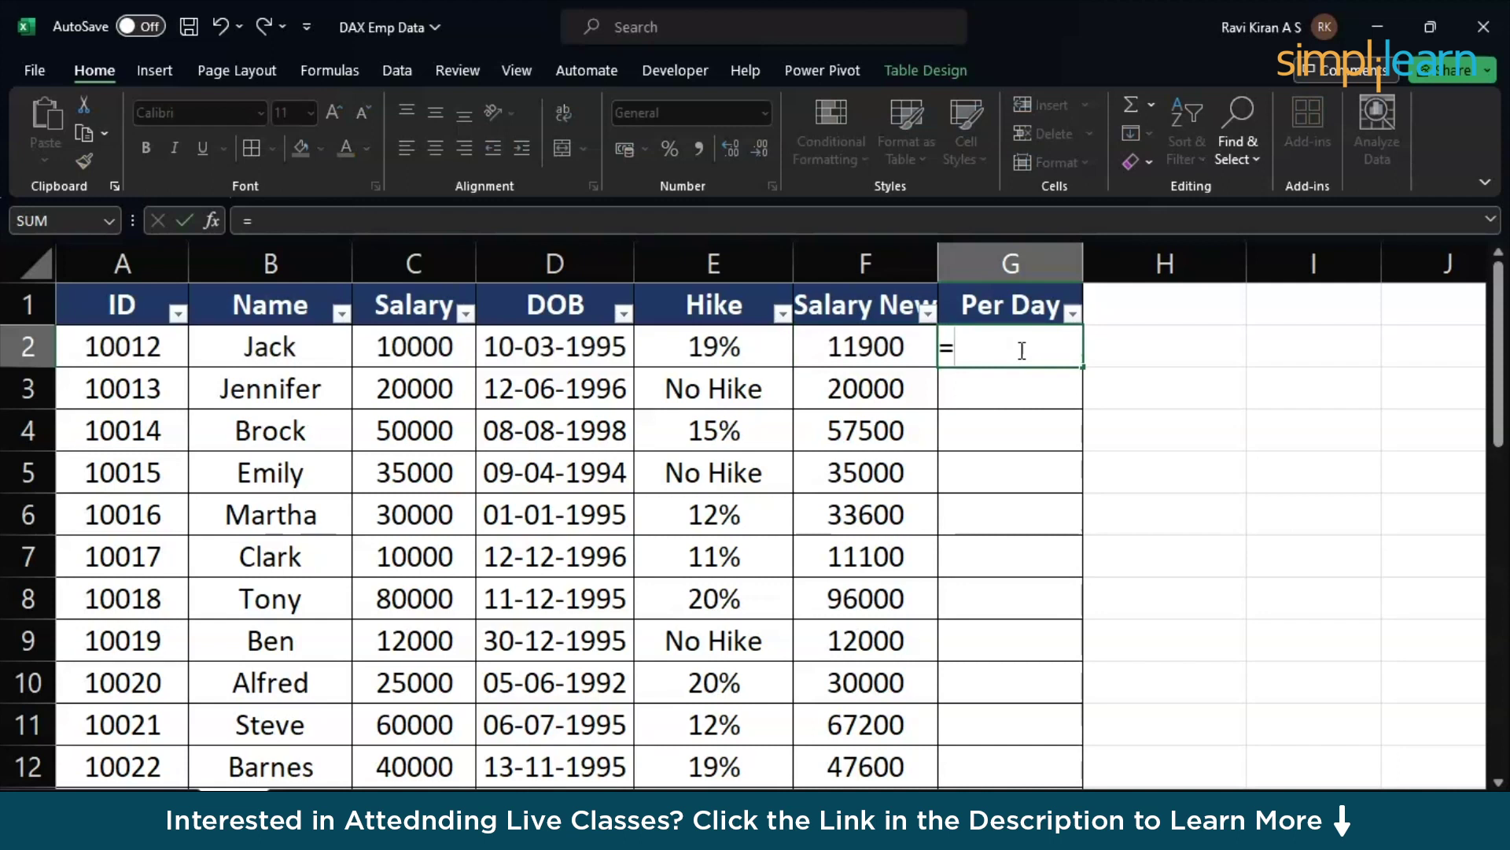
click(872, 353)
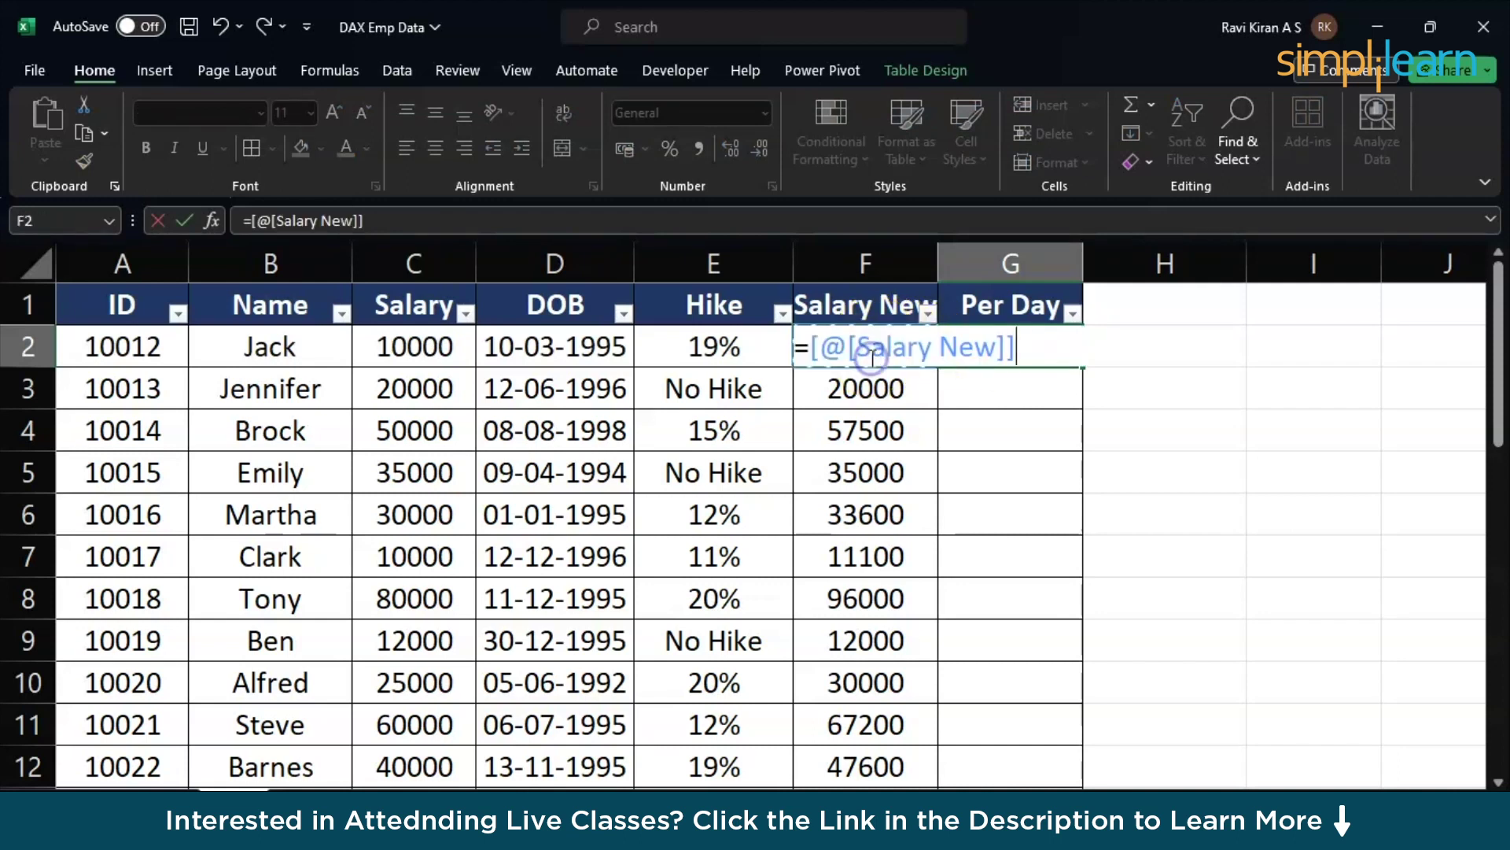
text(/)
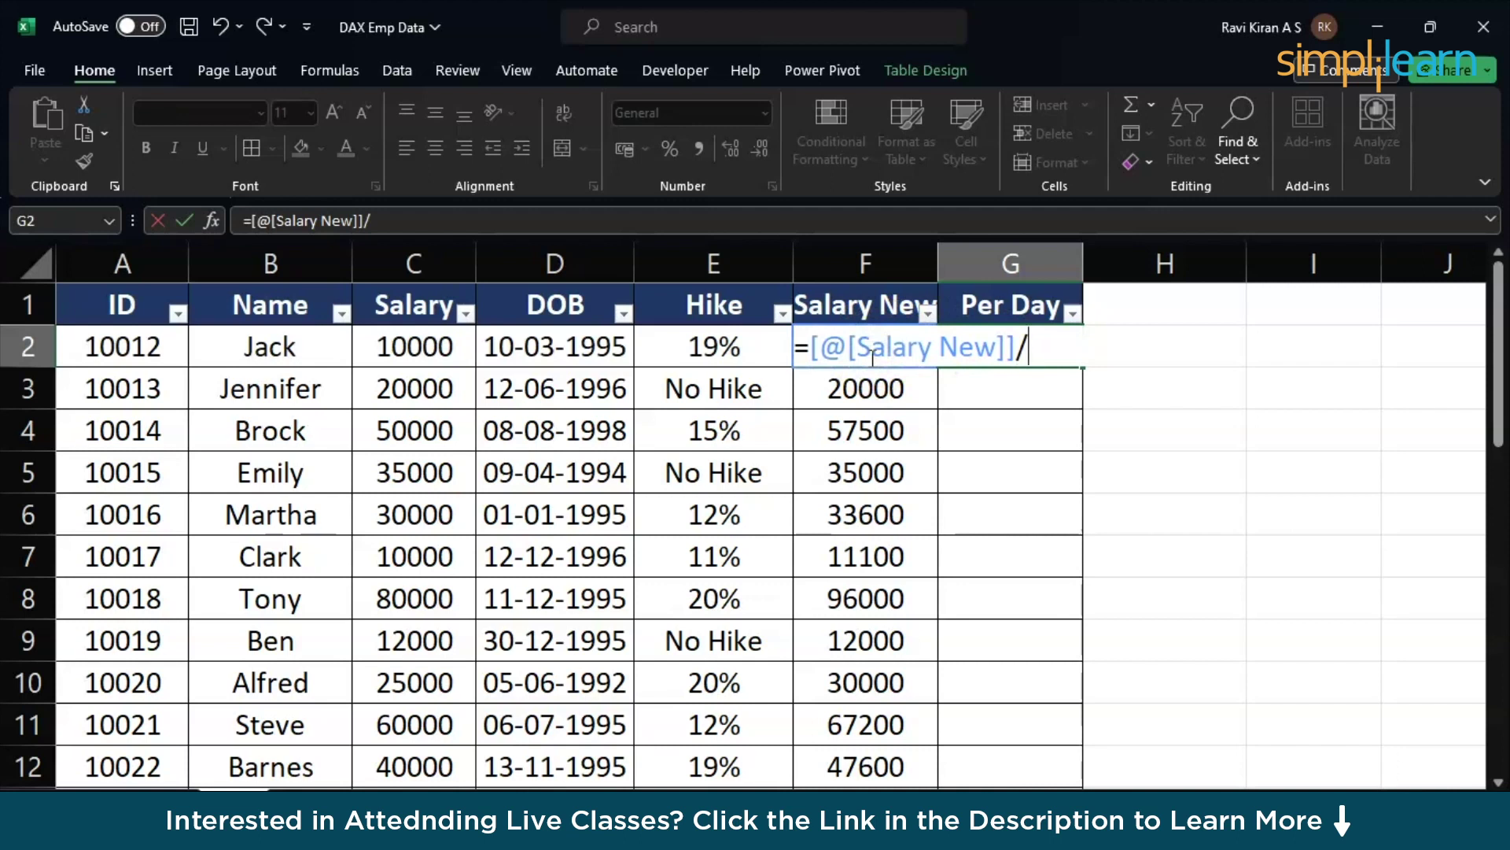
text(30\)
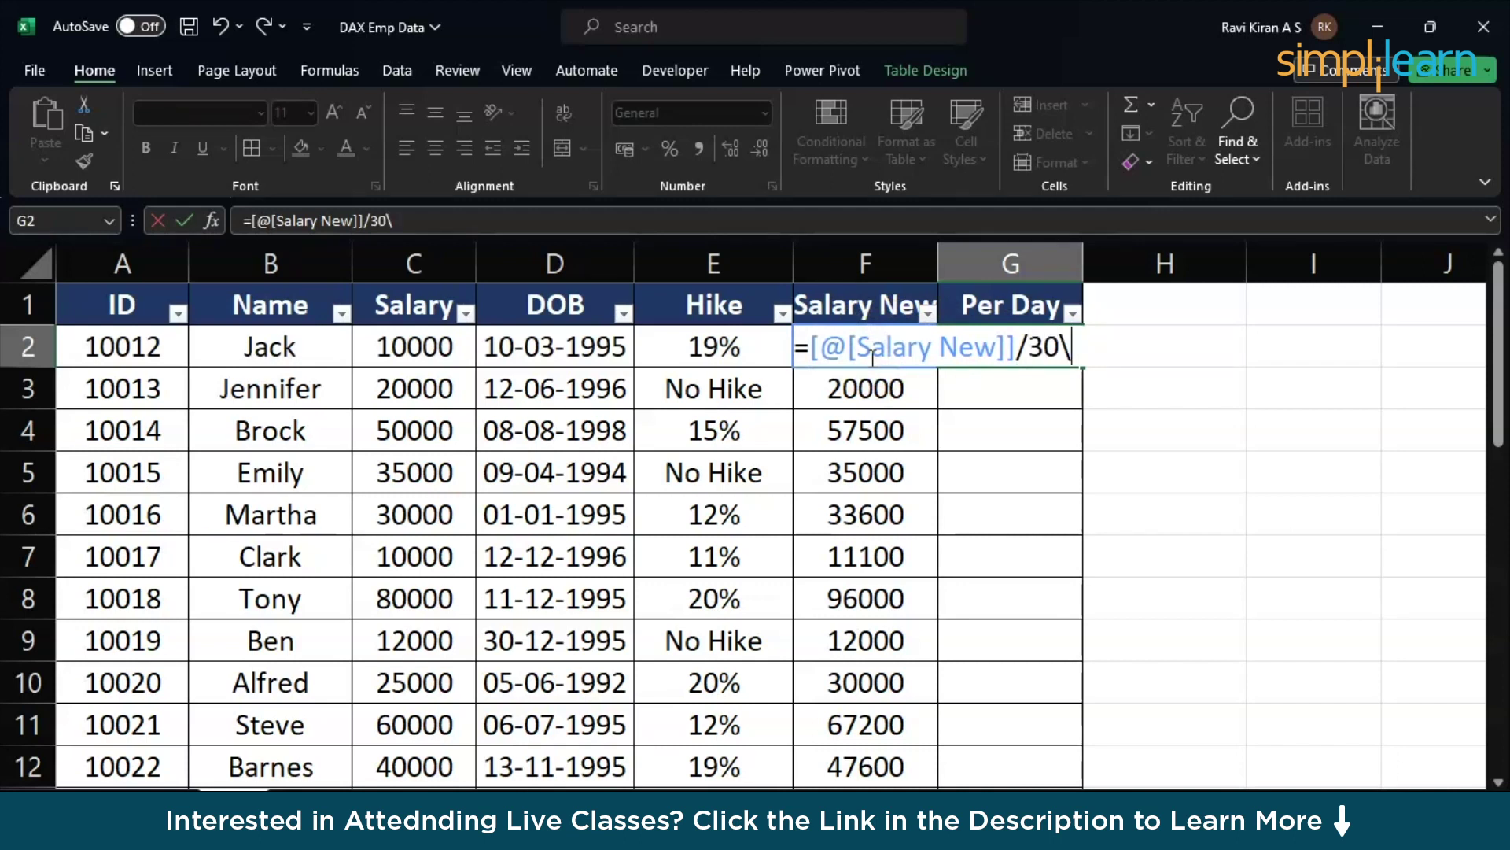
key(BackSpace)
key(Return)
click(1004, 354)
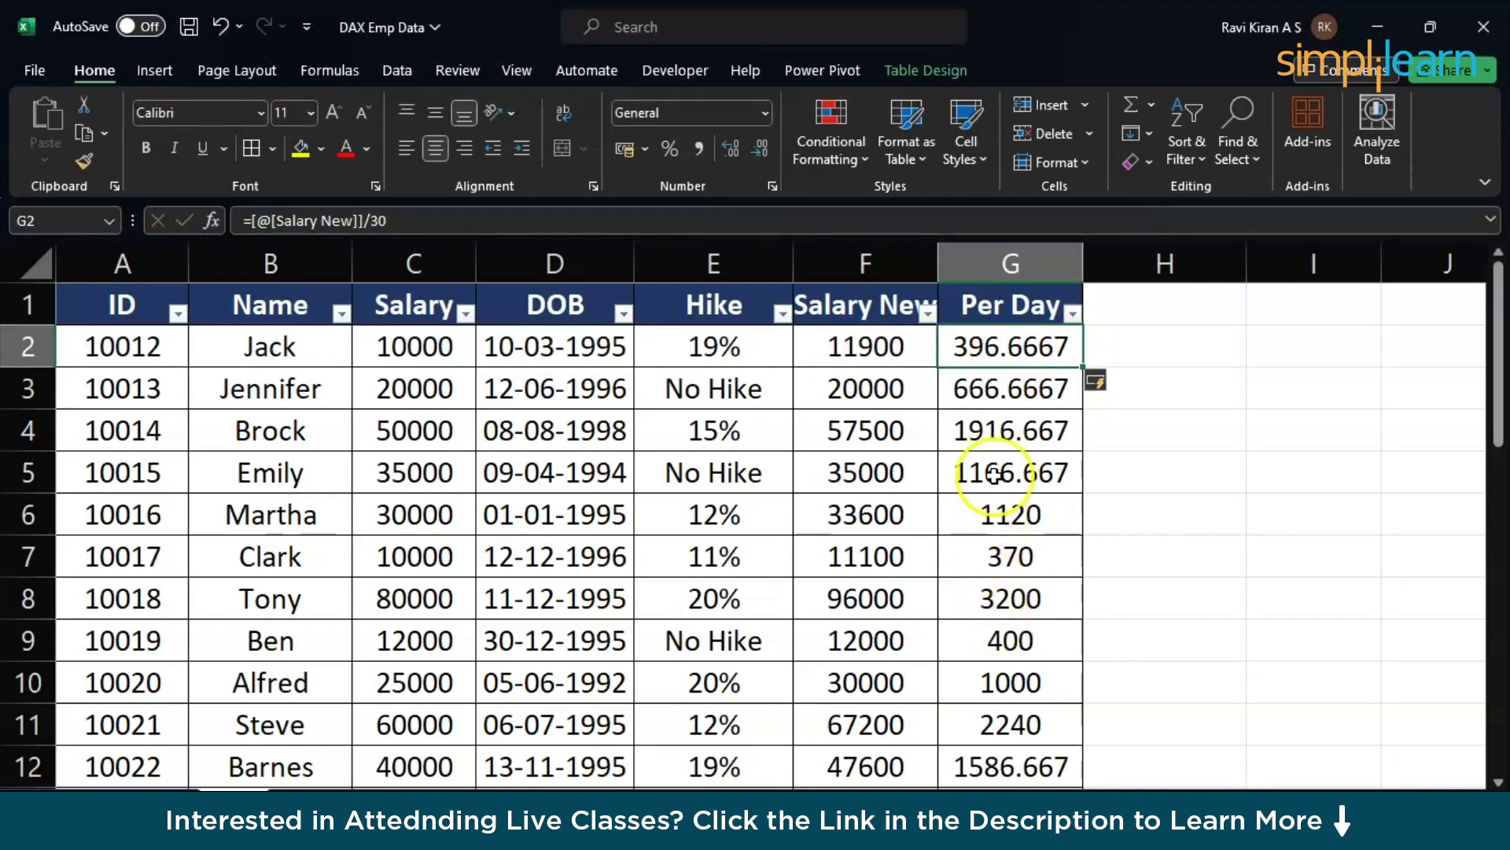
Step: Change G2's divisor from 30 to 0 so every Per Day row shows #DIV/0!
double_click(1018, 356)
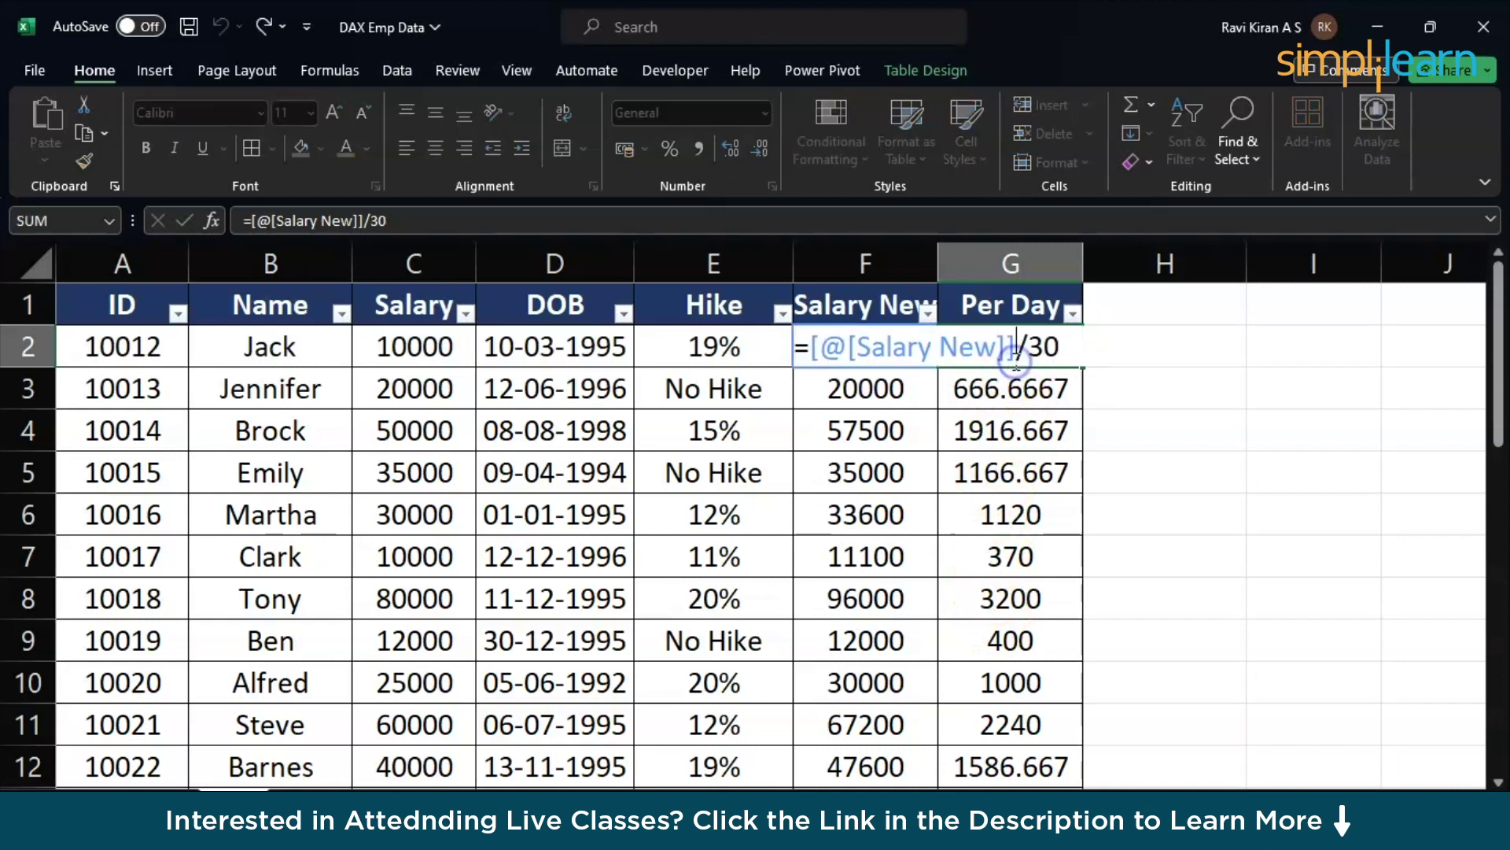
click(1048, 356)
key(BackSpace)
click(1212, 426)
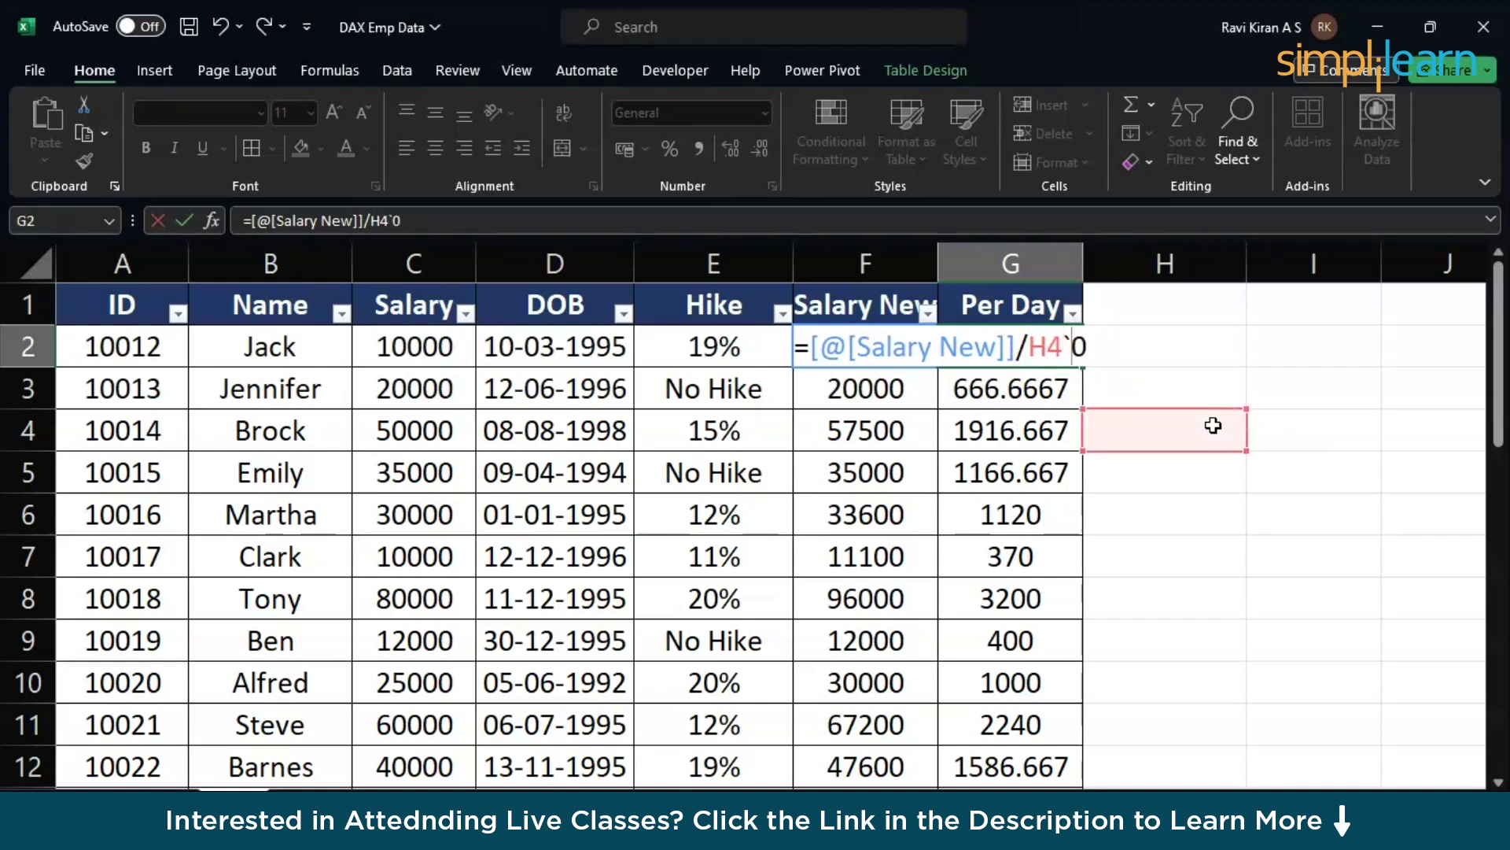
key(BackSpace)
key(BackSpace)
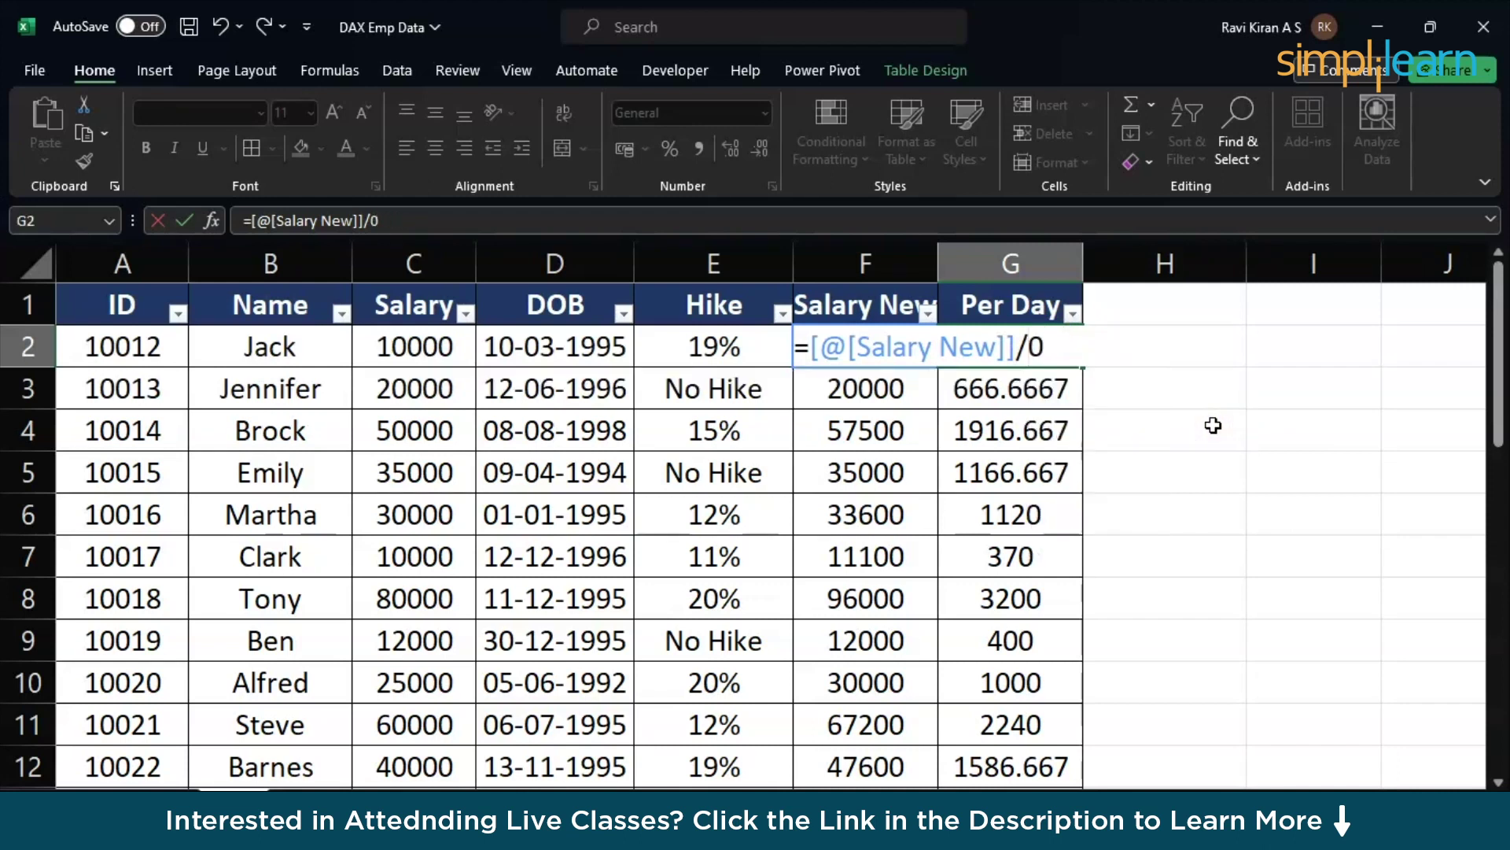
key(Return)
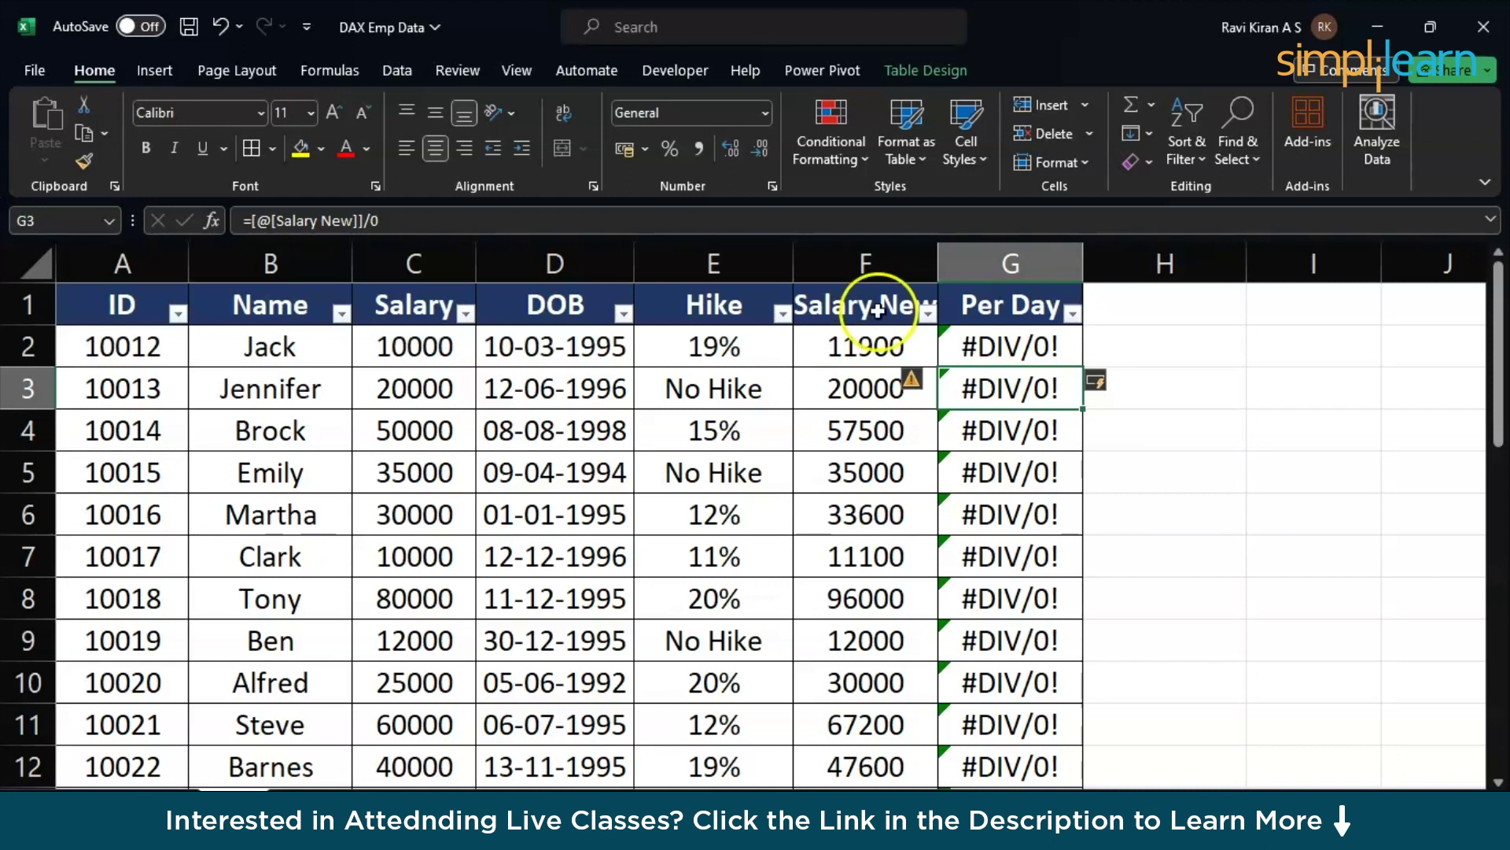
mouse_move(912, 389)
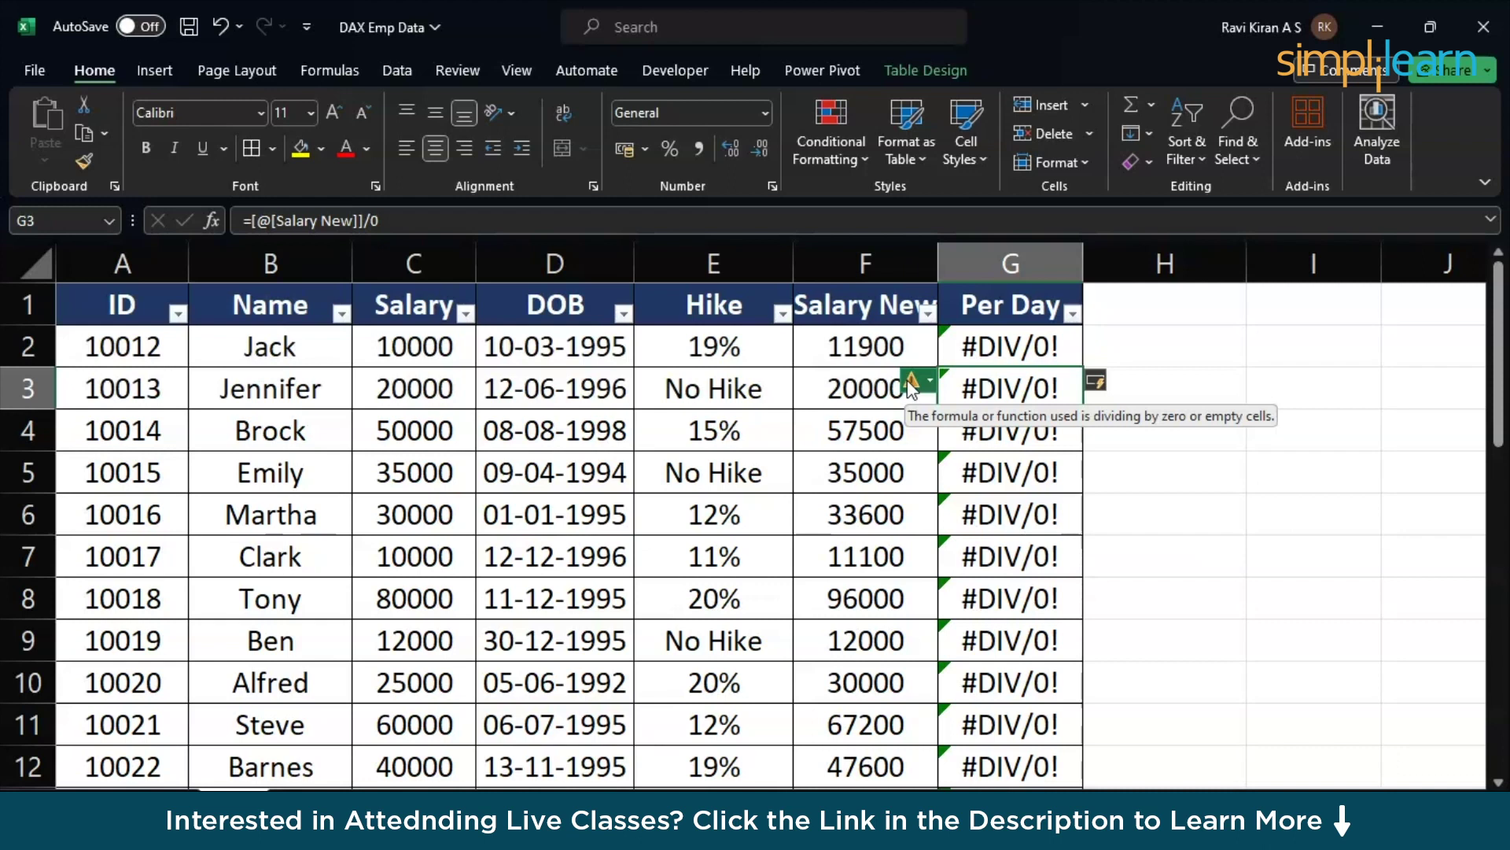
Step: Delete the Per Day column G from the table
click(1011, 262)
right_click(1017, 262)
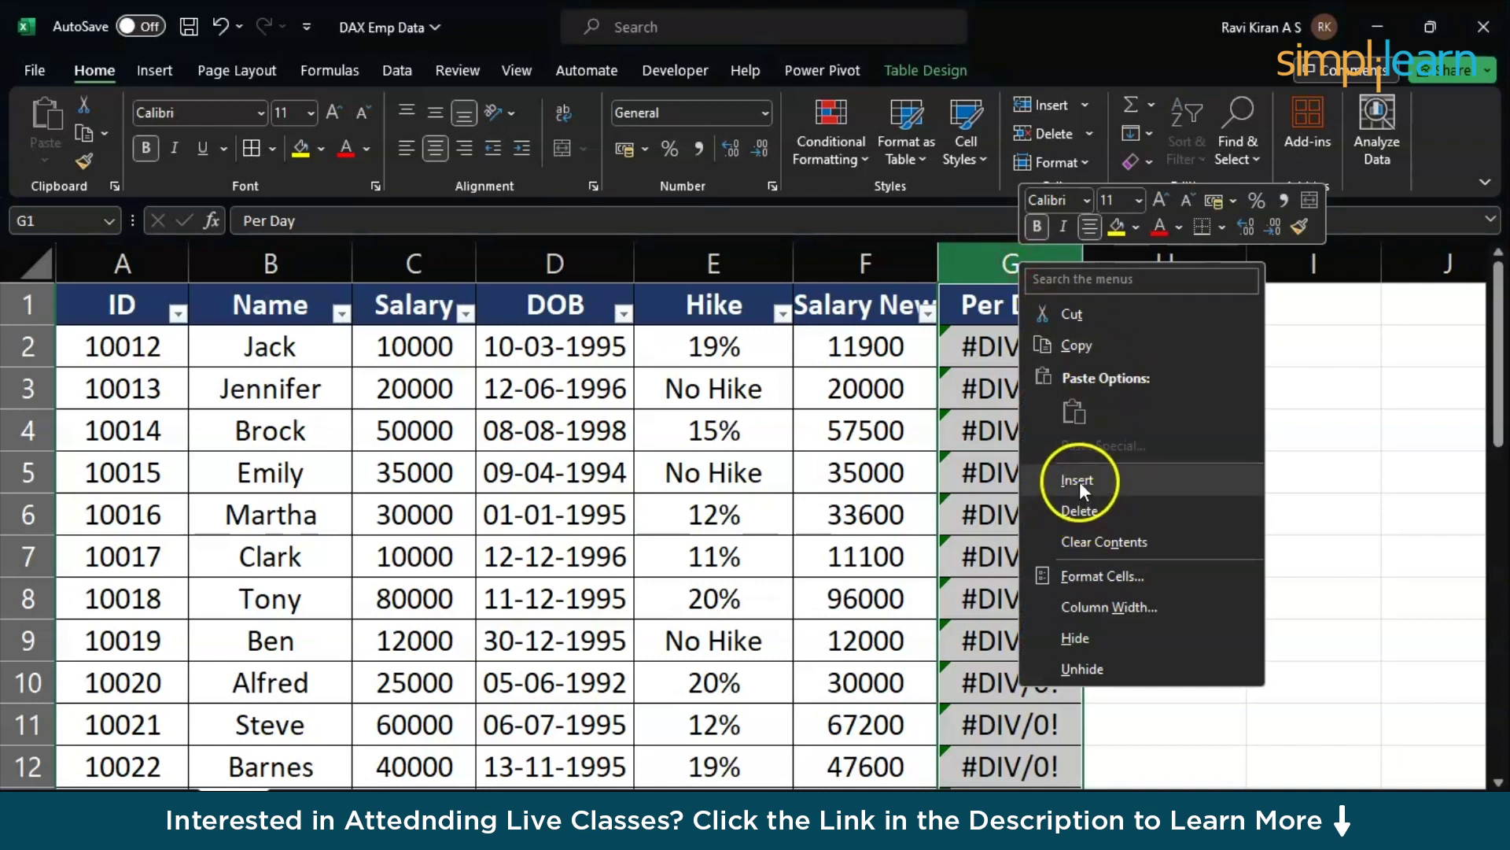
click(1071, 507)
click(1069, 502)
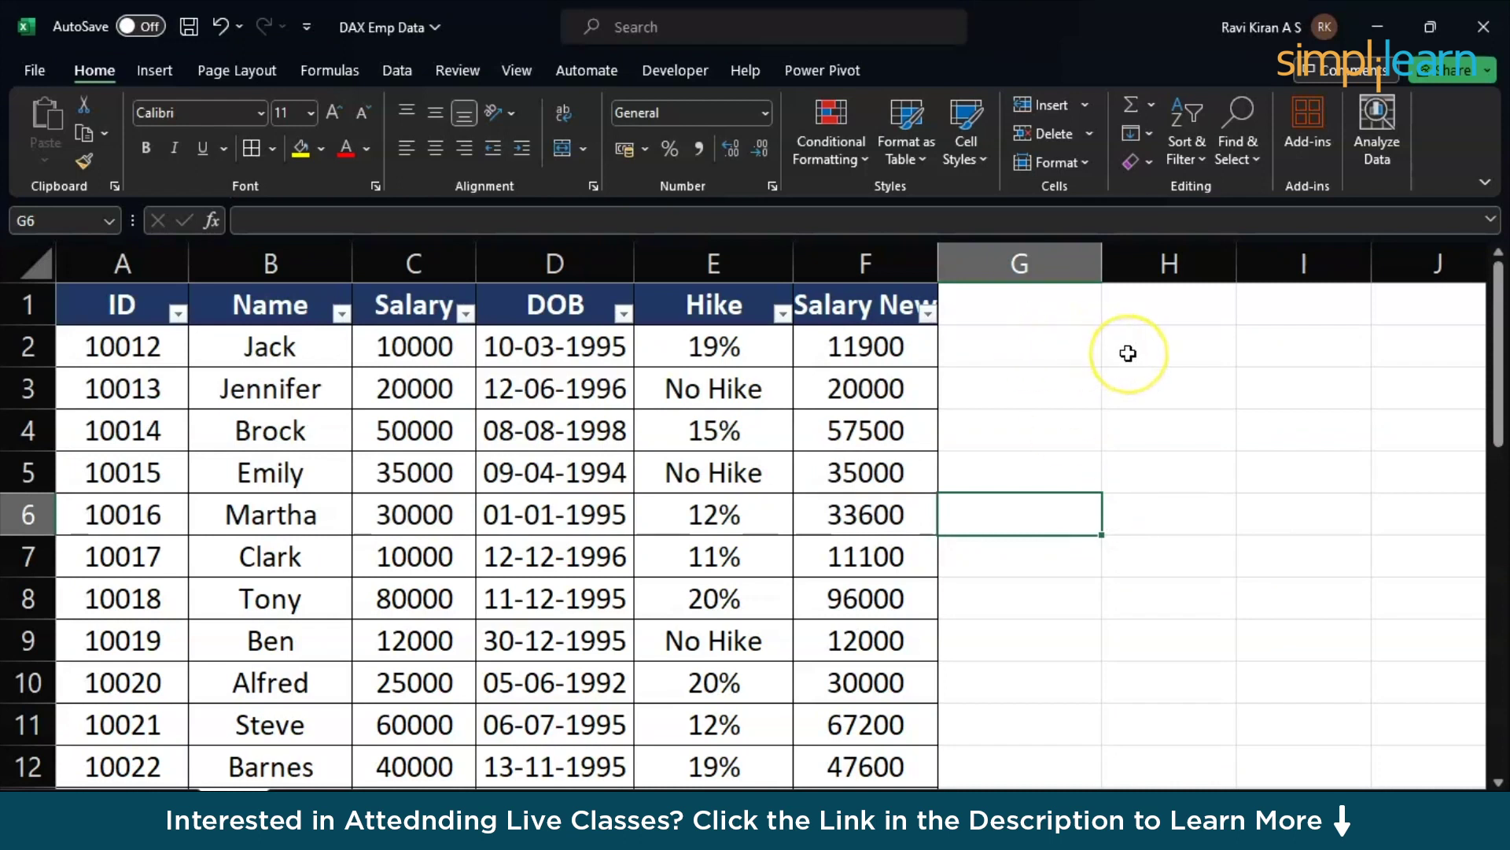
Step: Copy the Name and Hike headers into G1:H1, creating Name2 and Hike2 columns
click(1038, 338)
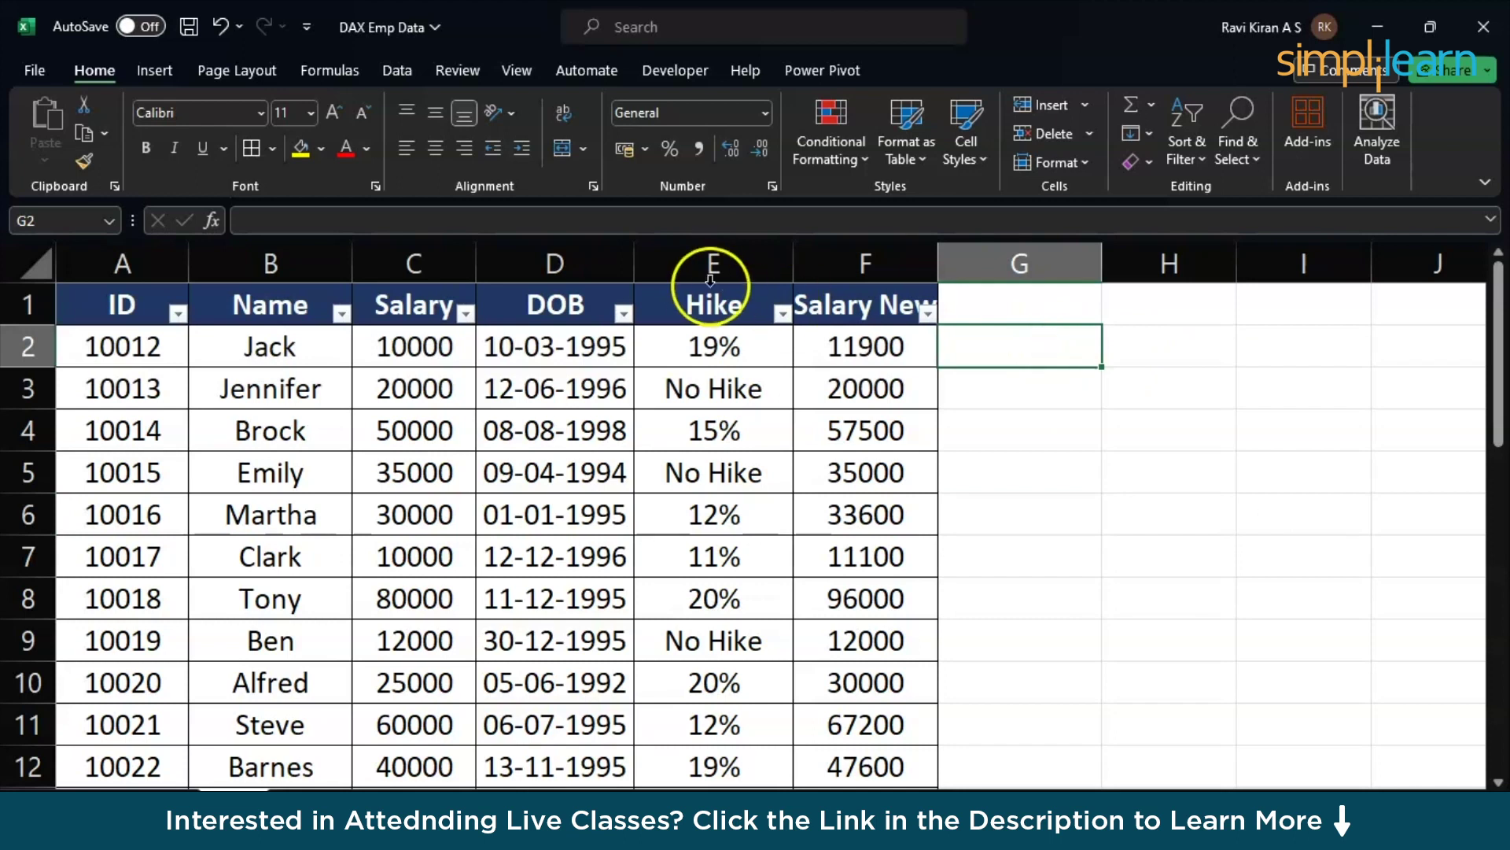
click(305, 298)
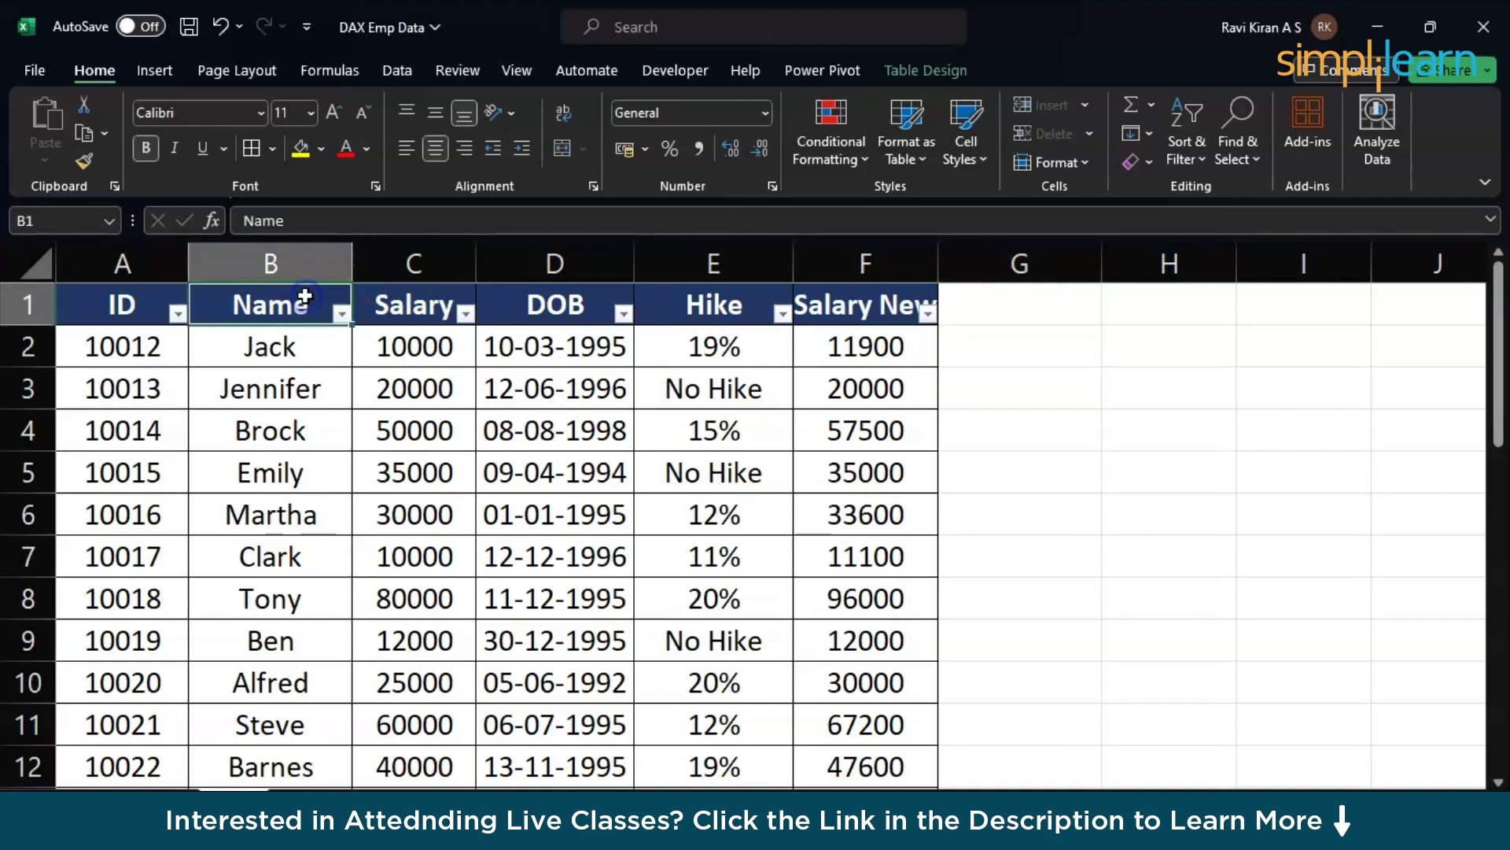
click(704, 310)
key(ctrl+c)
click(1045, 309)
key(ctrl+v)
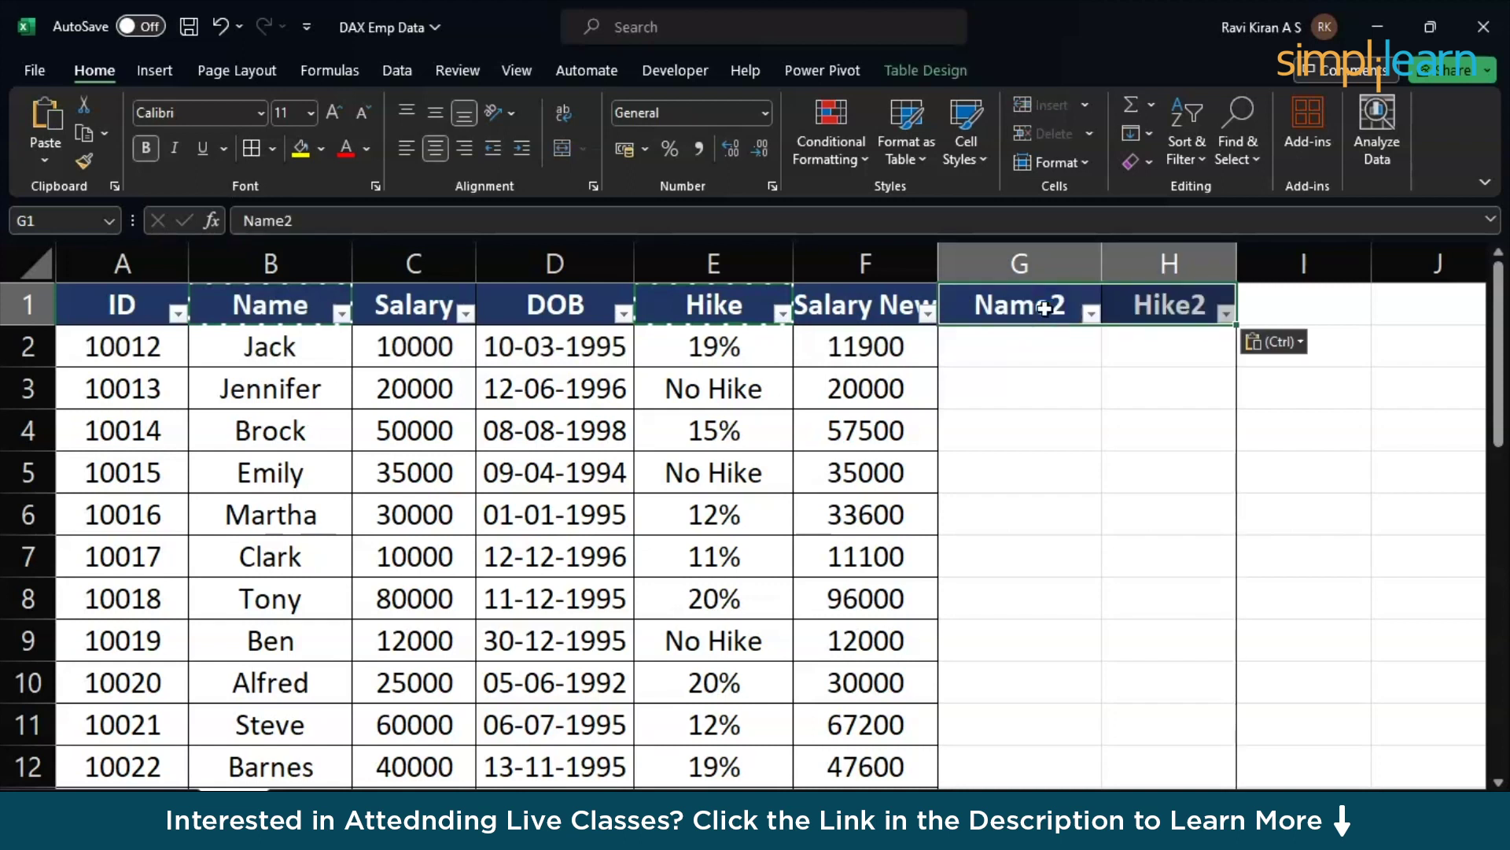
Step: Start a VLOOKUP in G2, cancel it, then select the employee data from A1 to row 31
click(1038, 349)
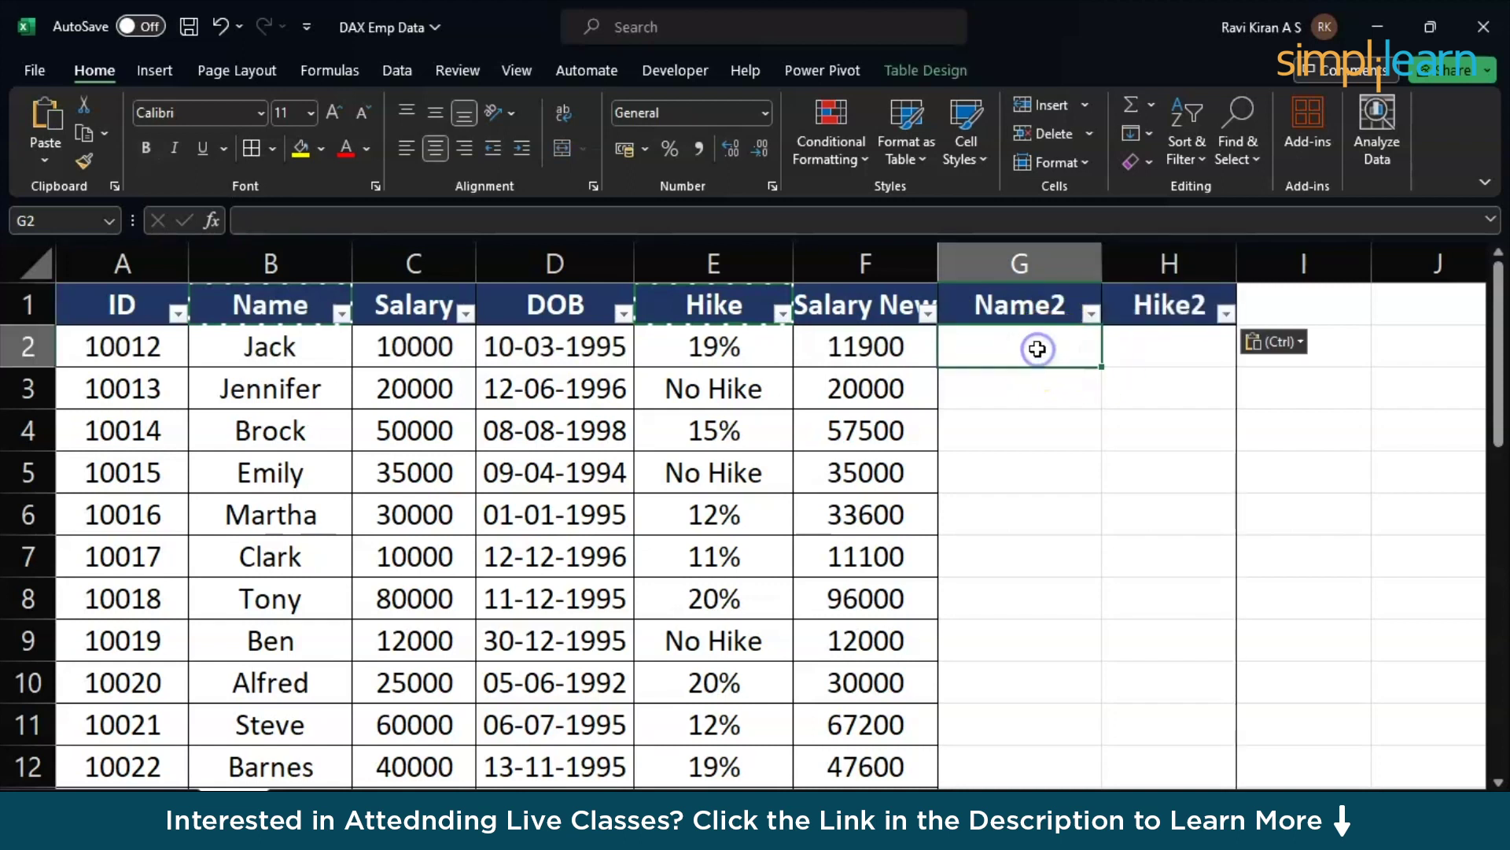
text(=vl)
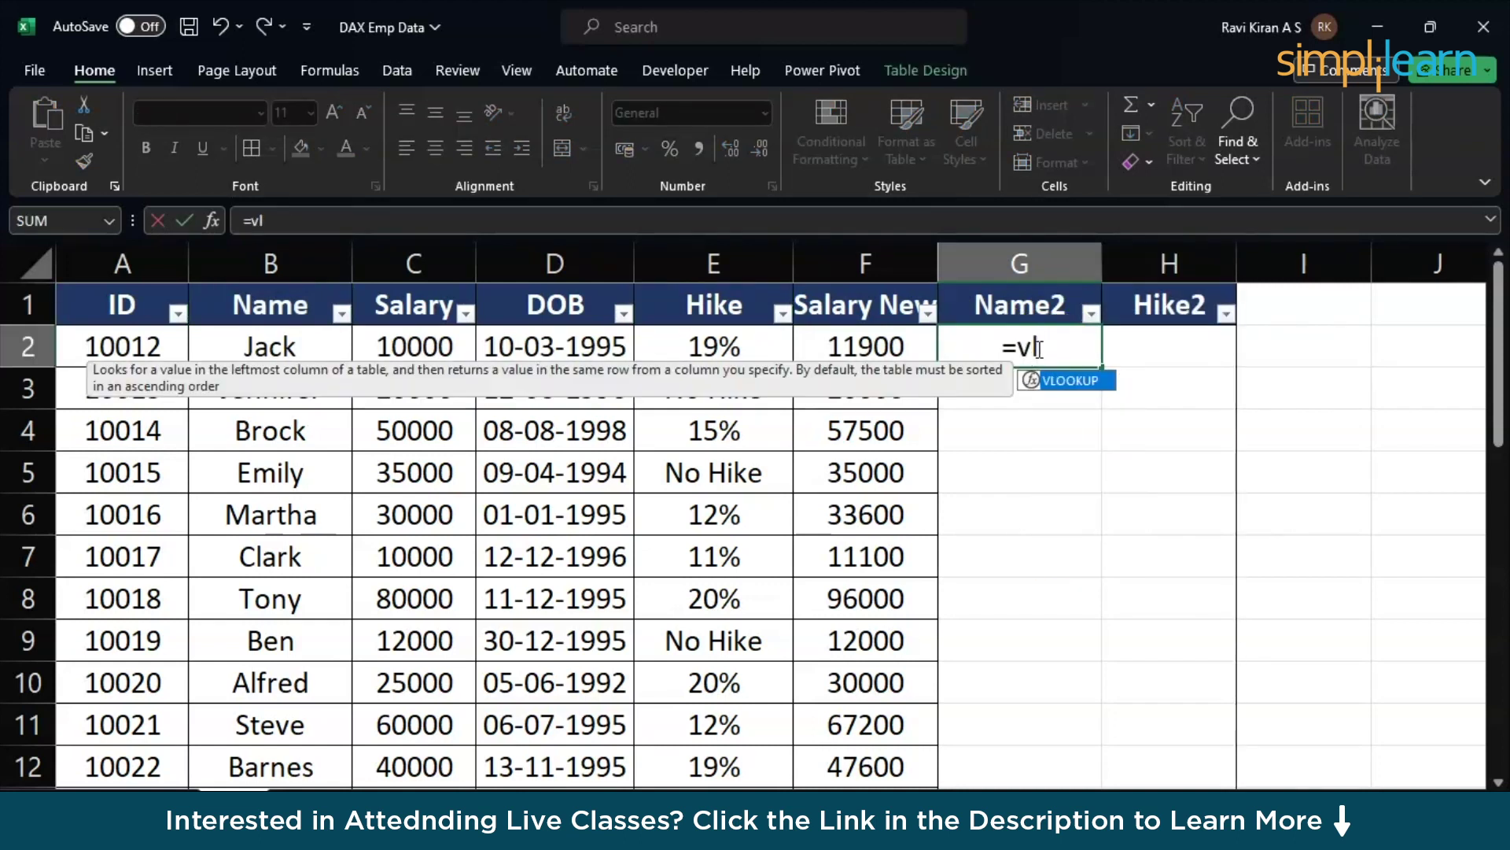
key(Tab)
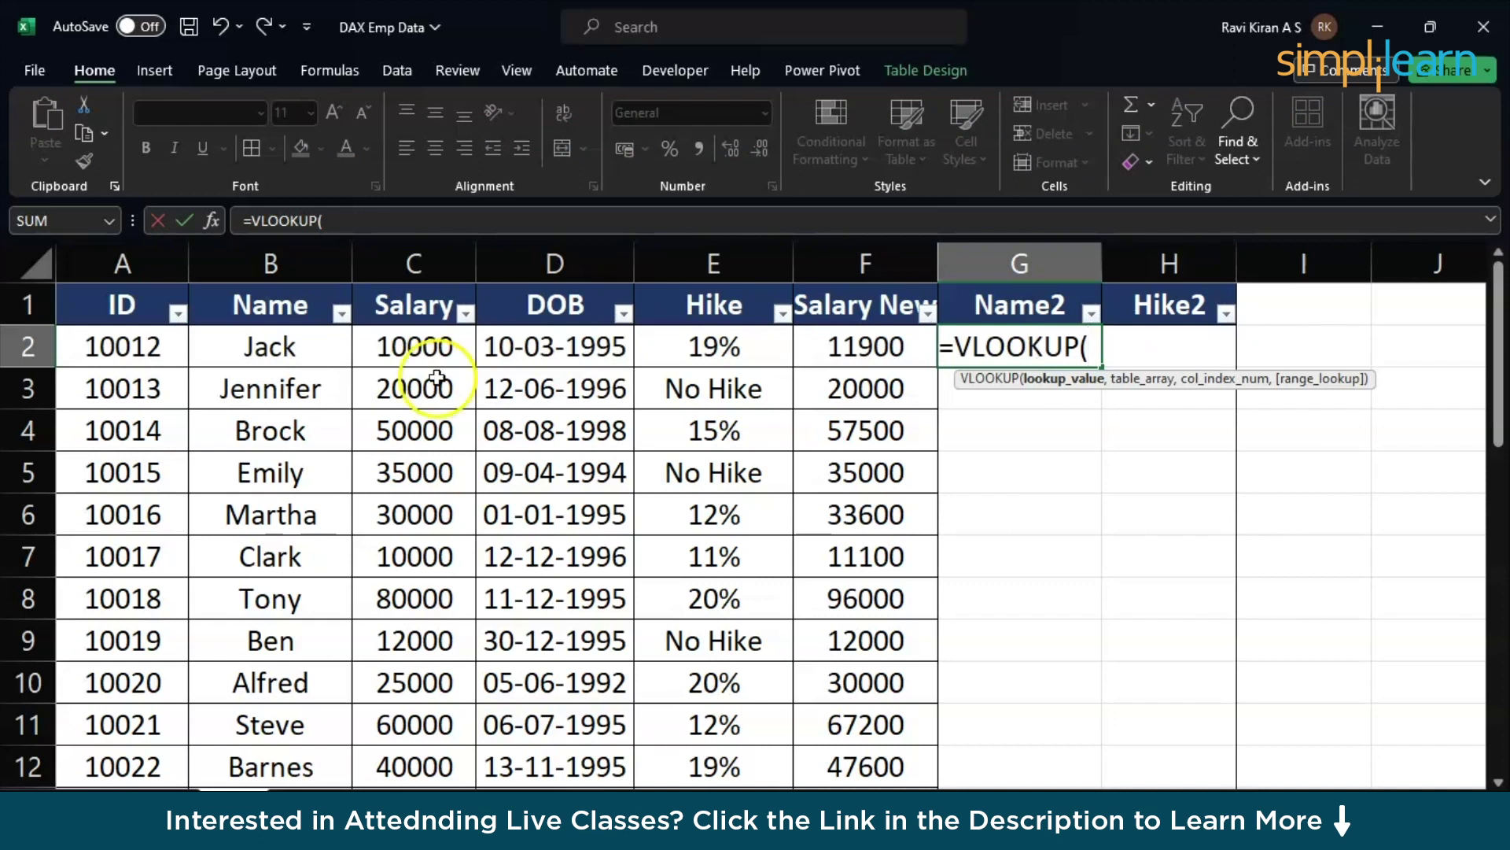
click(110, 343)
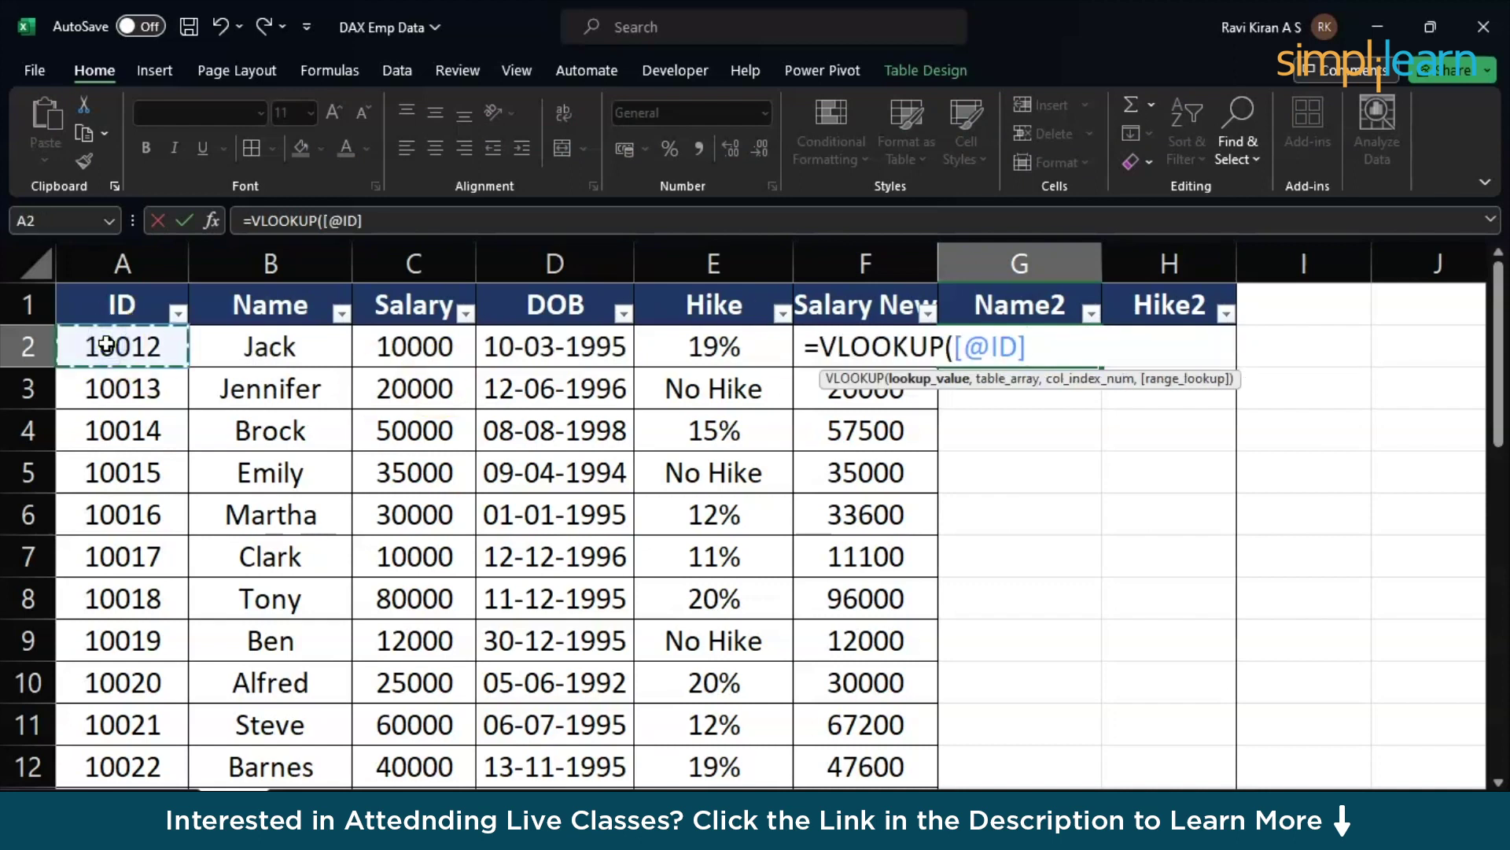
text(,)
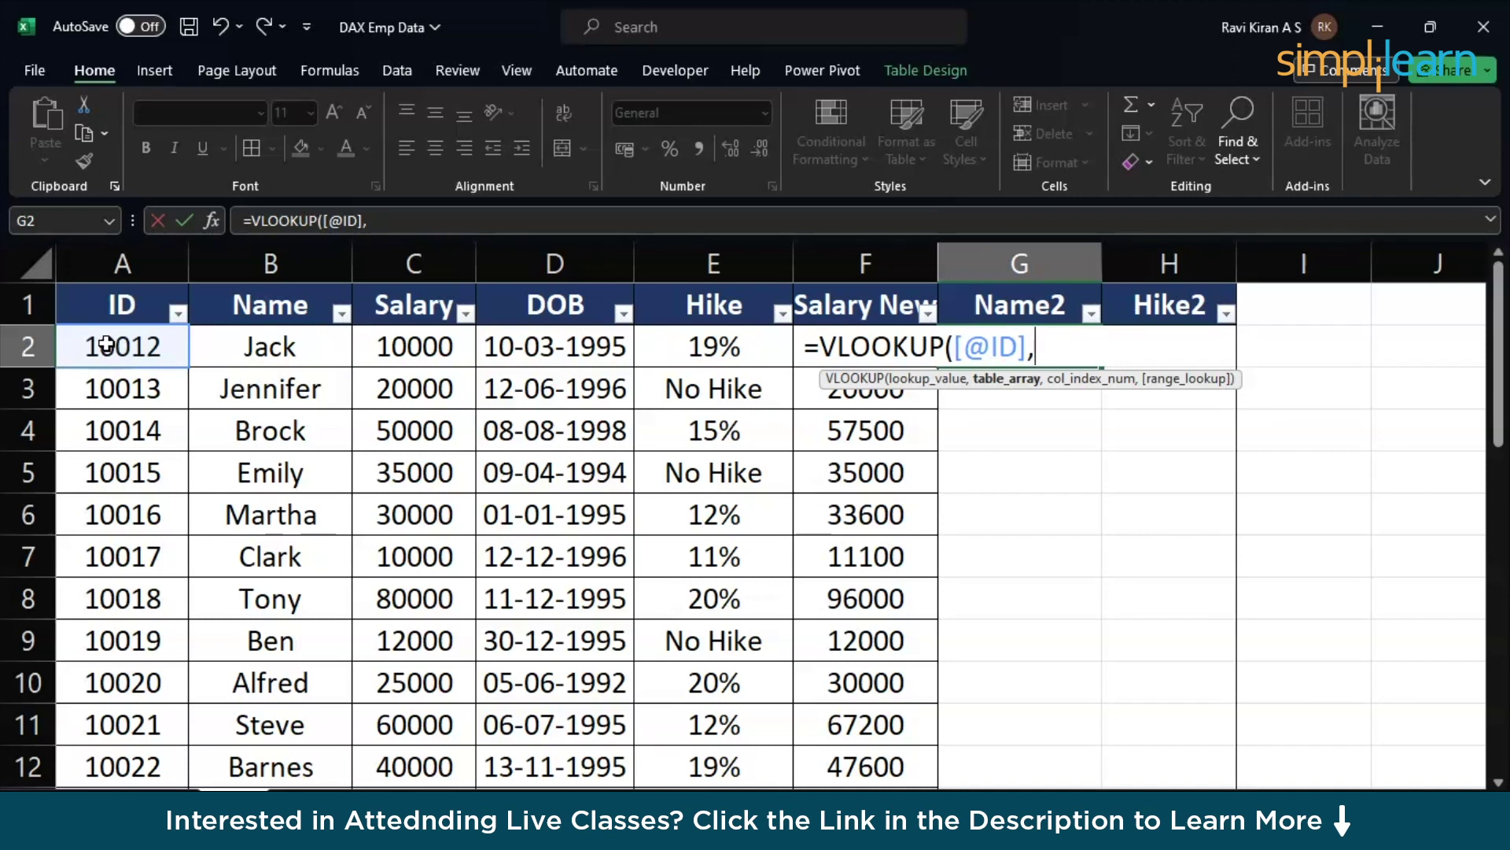
key(BackSpace)
key(BackSpace)
key(BackSpace)
key(BackSpace)
key(BackSpace)
key(BackSpace)
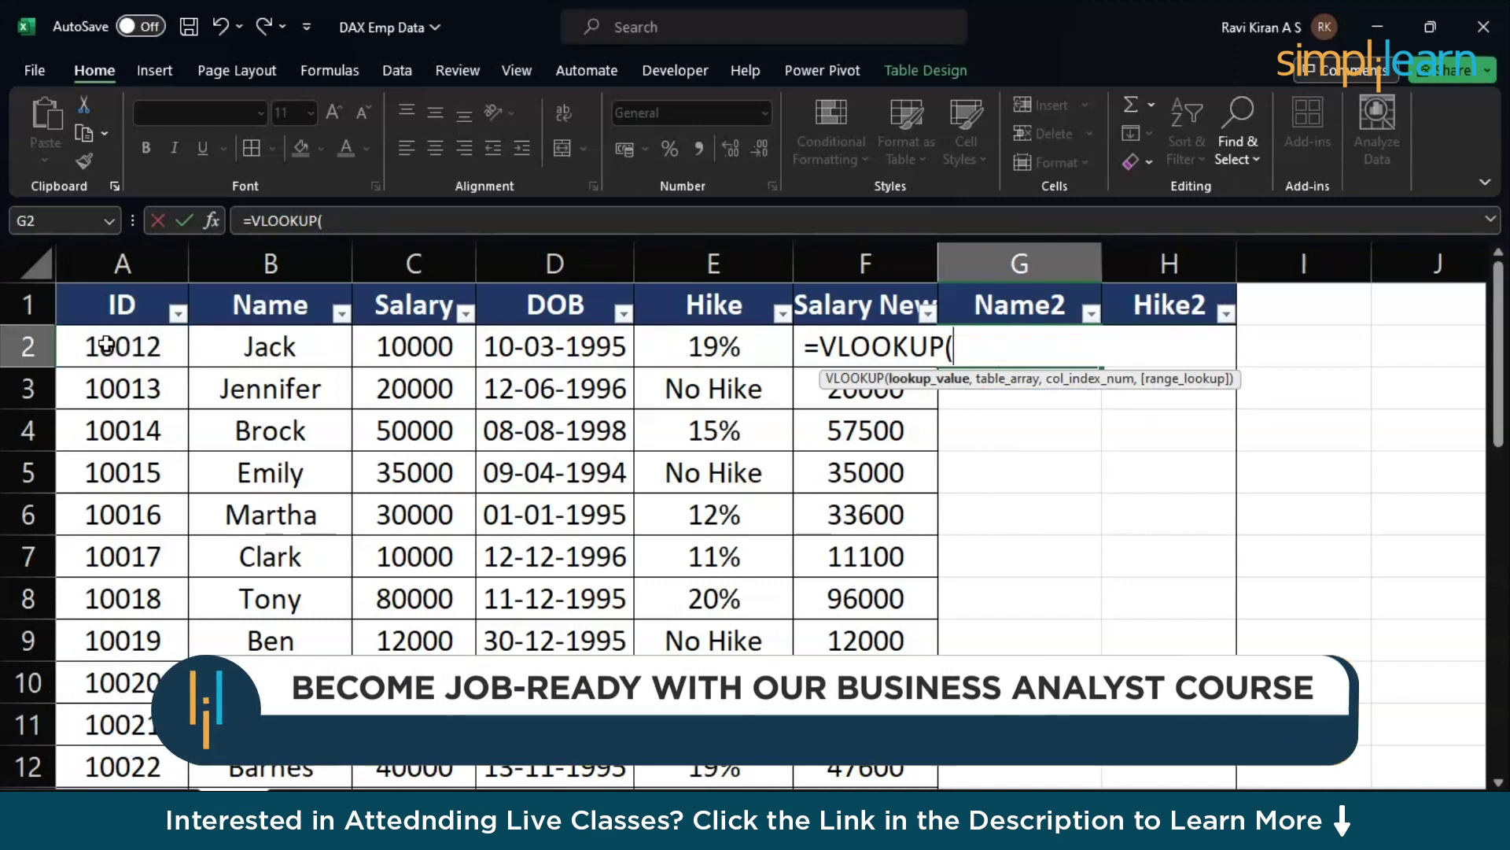
click(1292, 312)
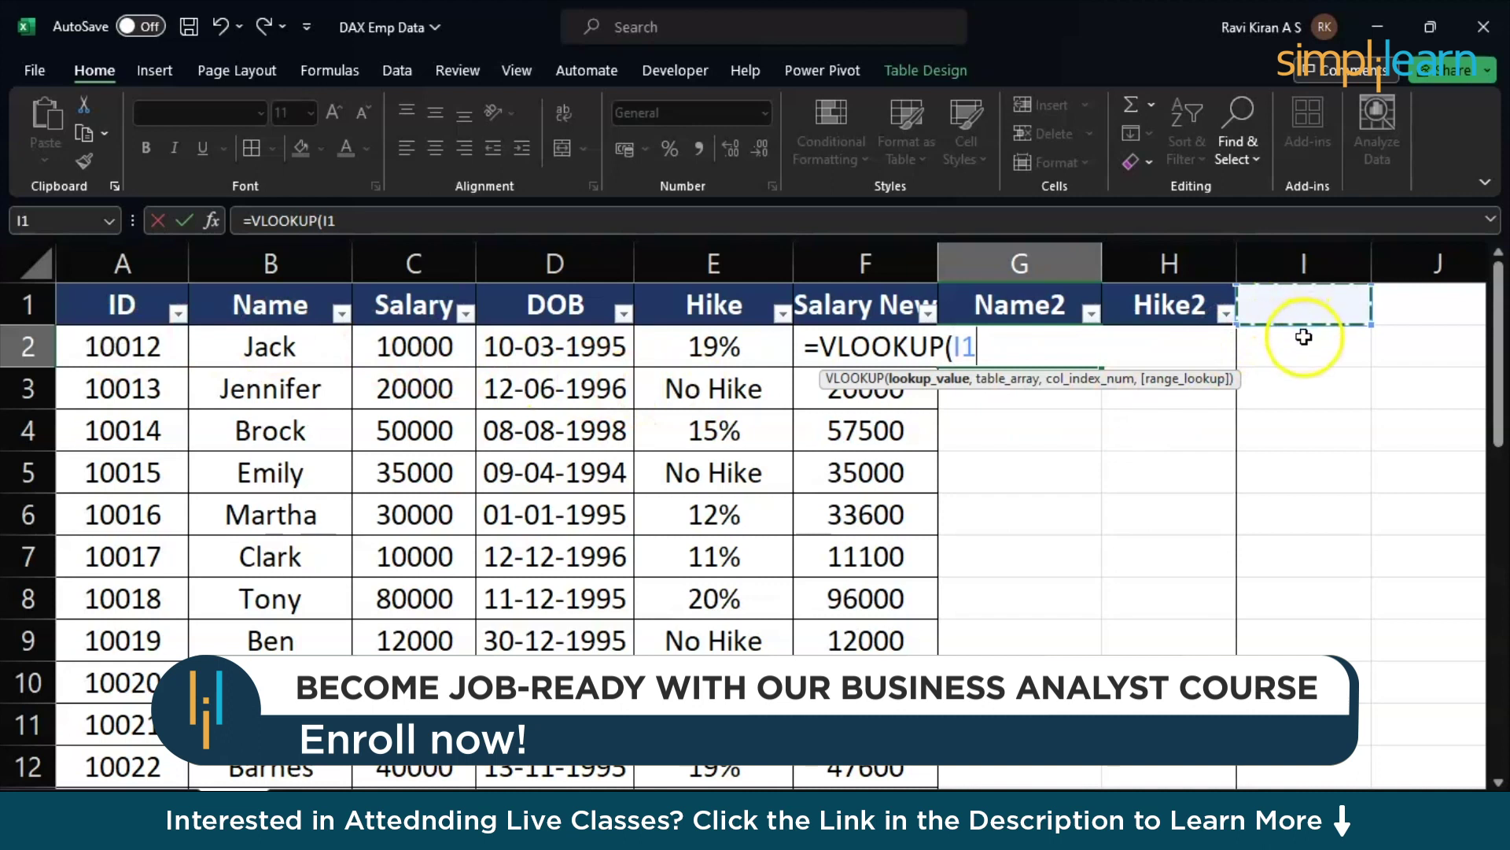
click(1302, 340)
text(,)
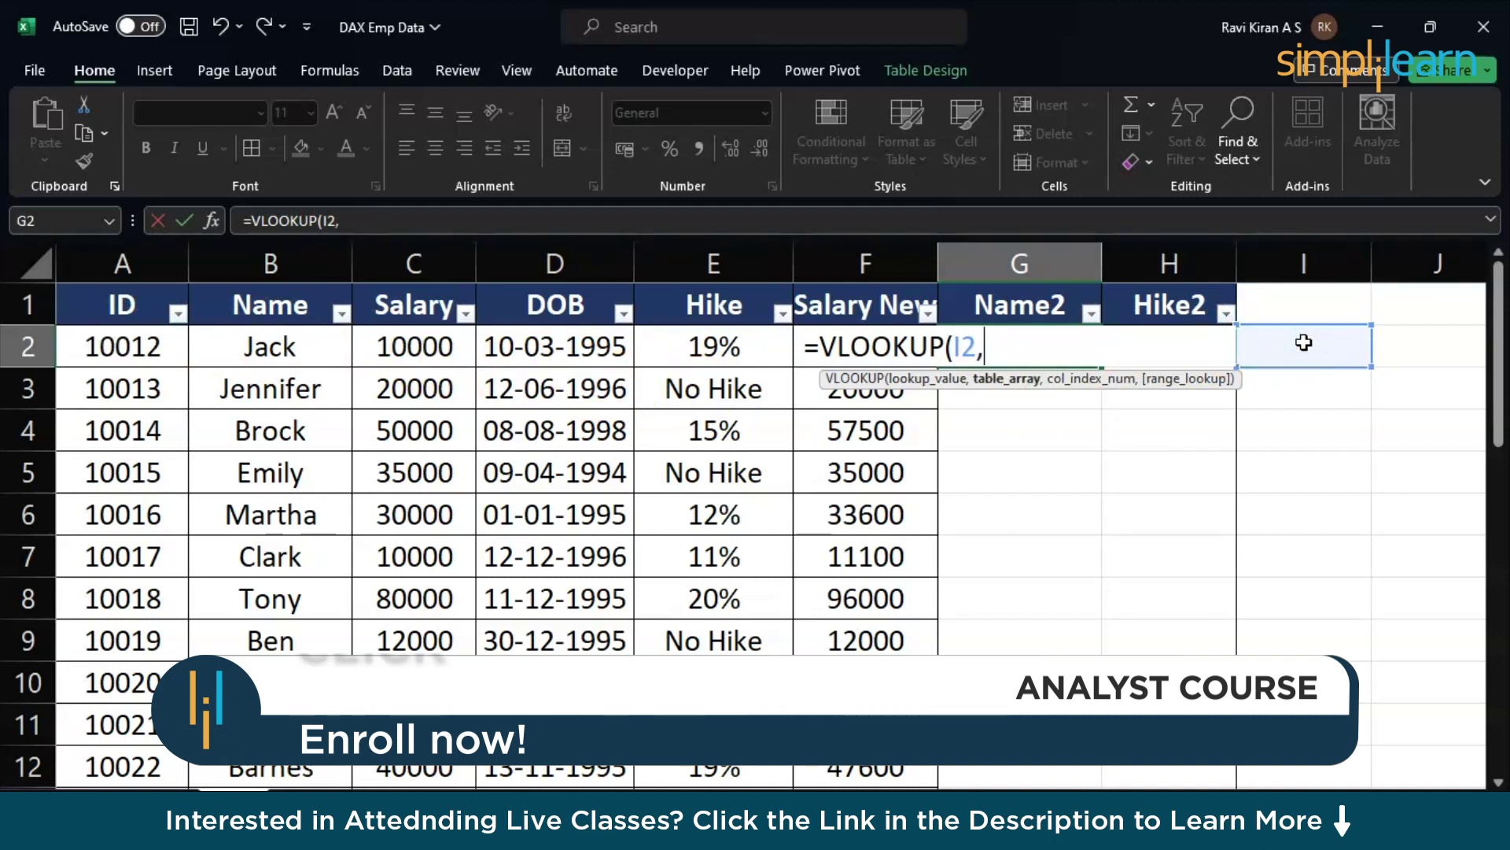
click(55, 282)
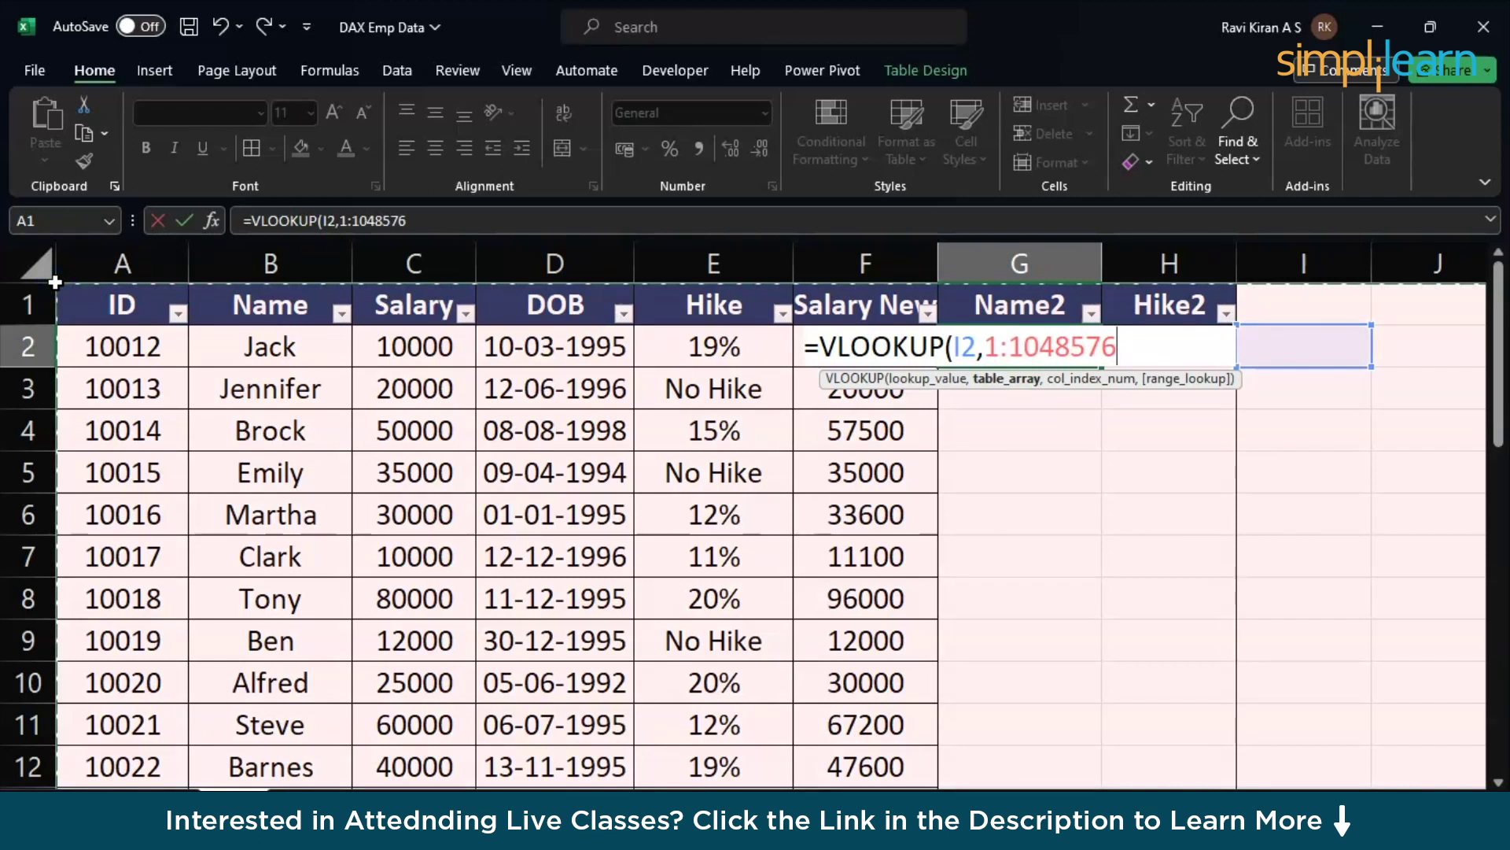
key(Escape)
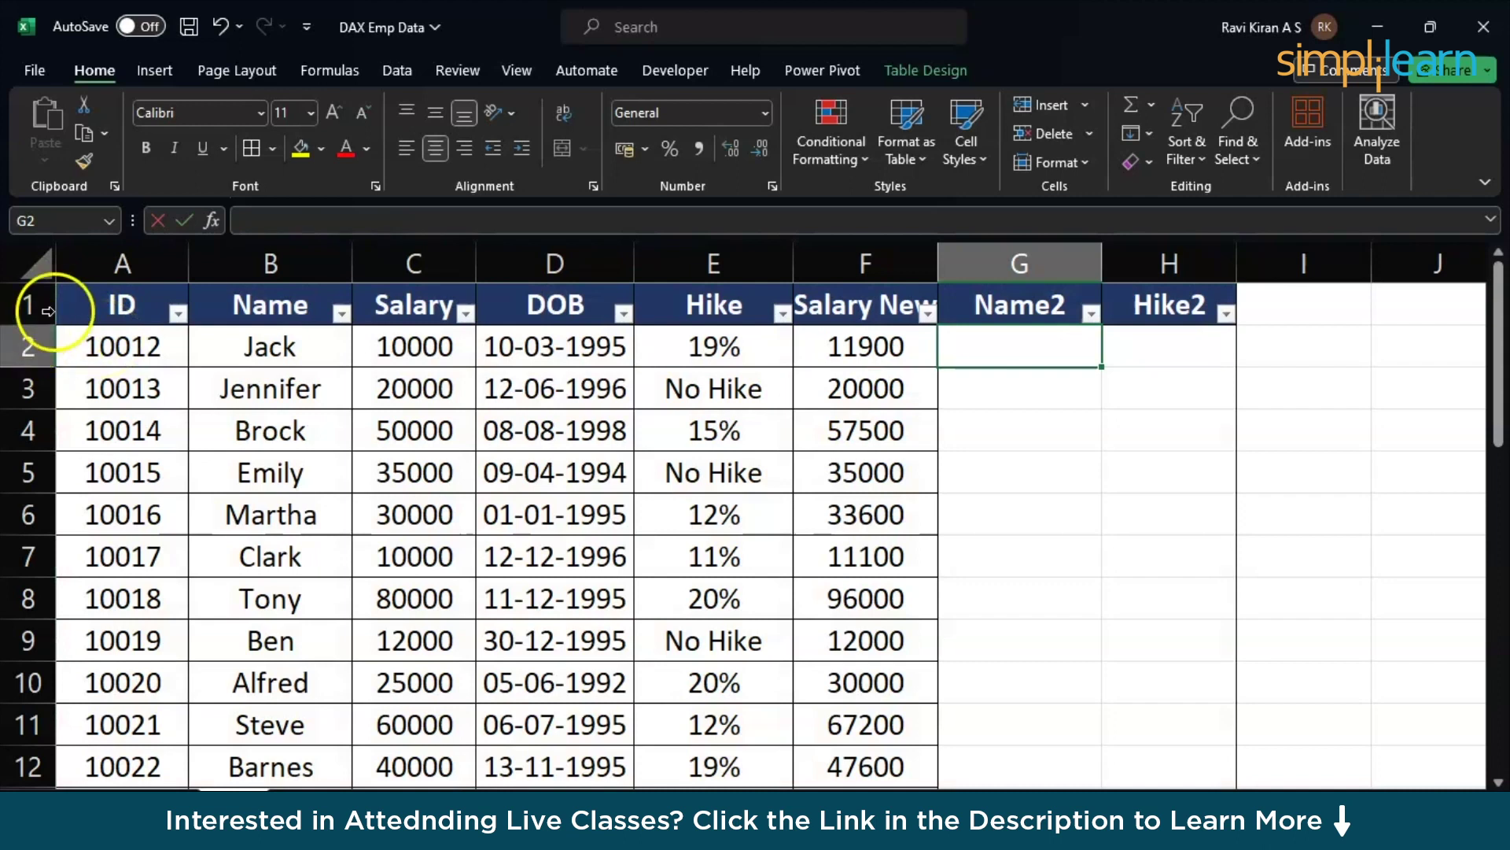
drag(87, 304, 952, 716)
Step: Start a VLOOKUP in G2 using I2 as the lookup value over the whole table
text(,)
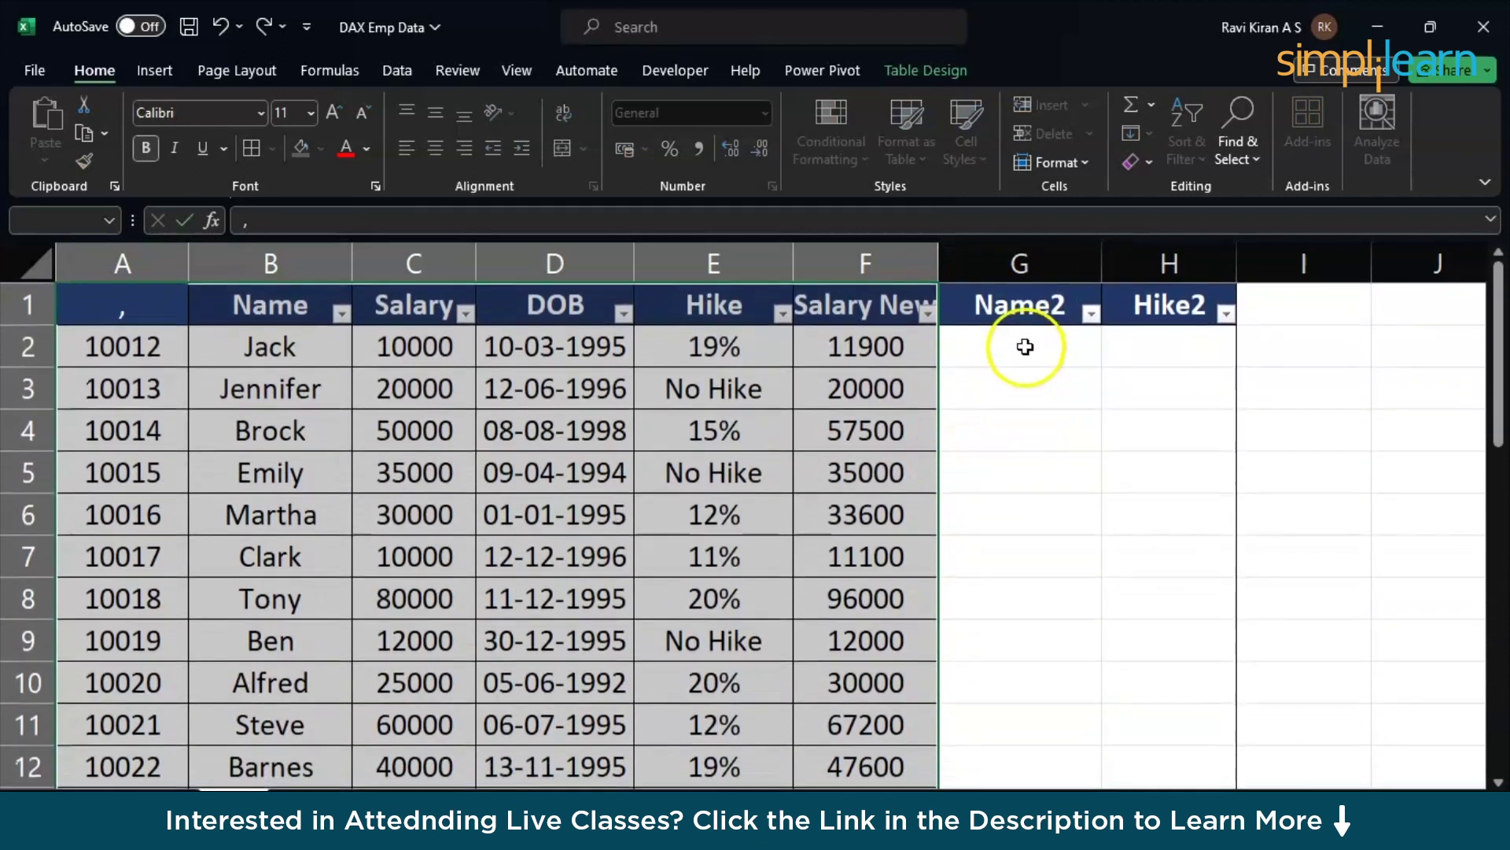
click(1022, 343)
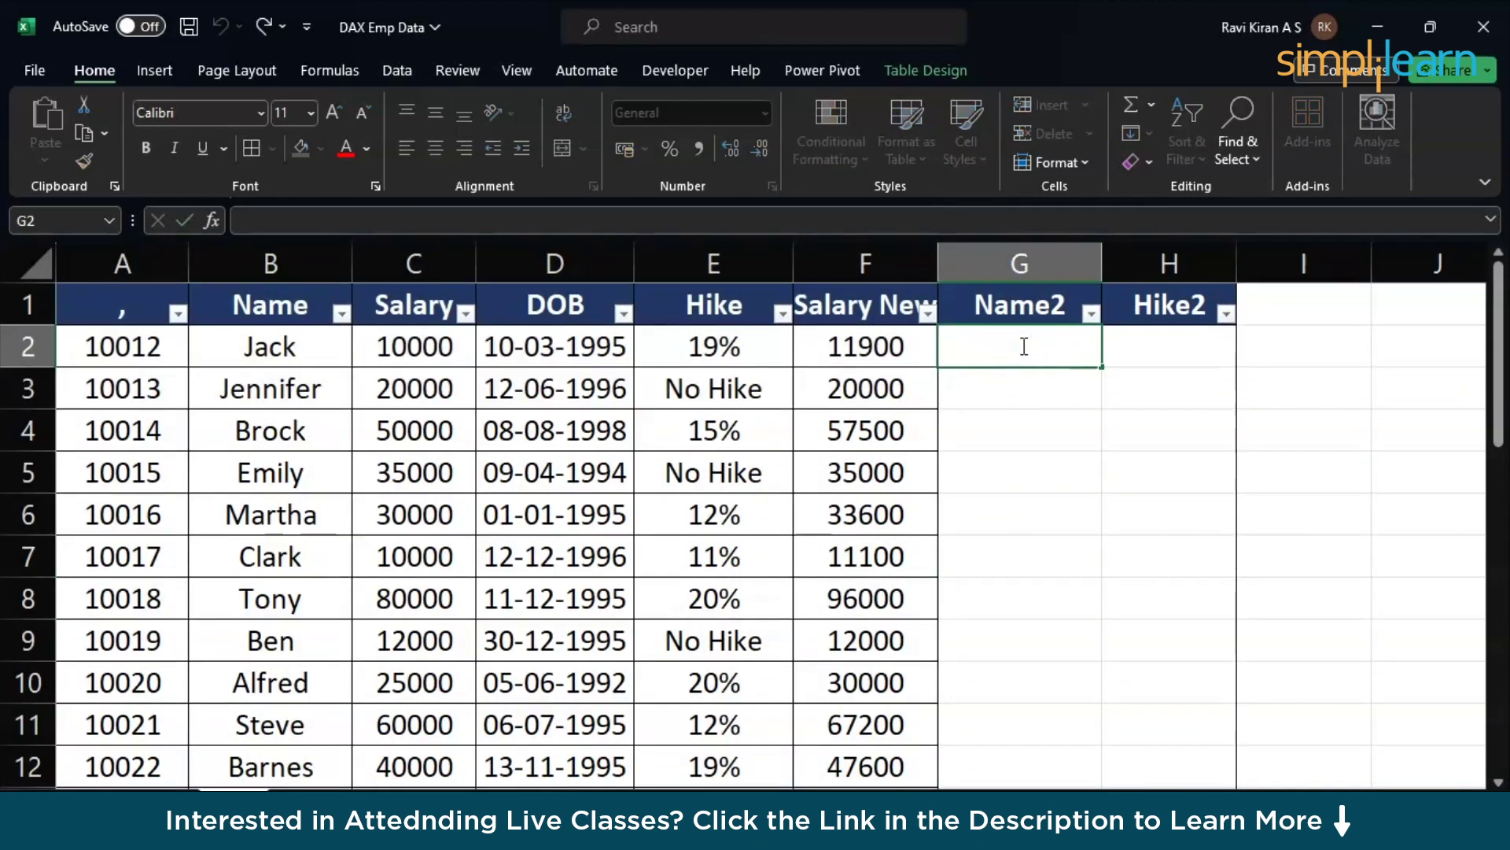
text(v)
key(BackSpace)
text(=)
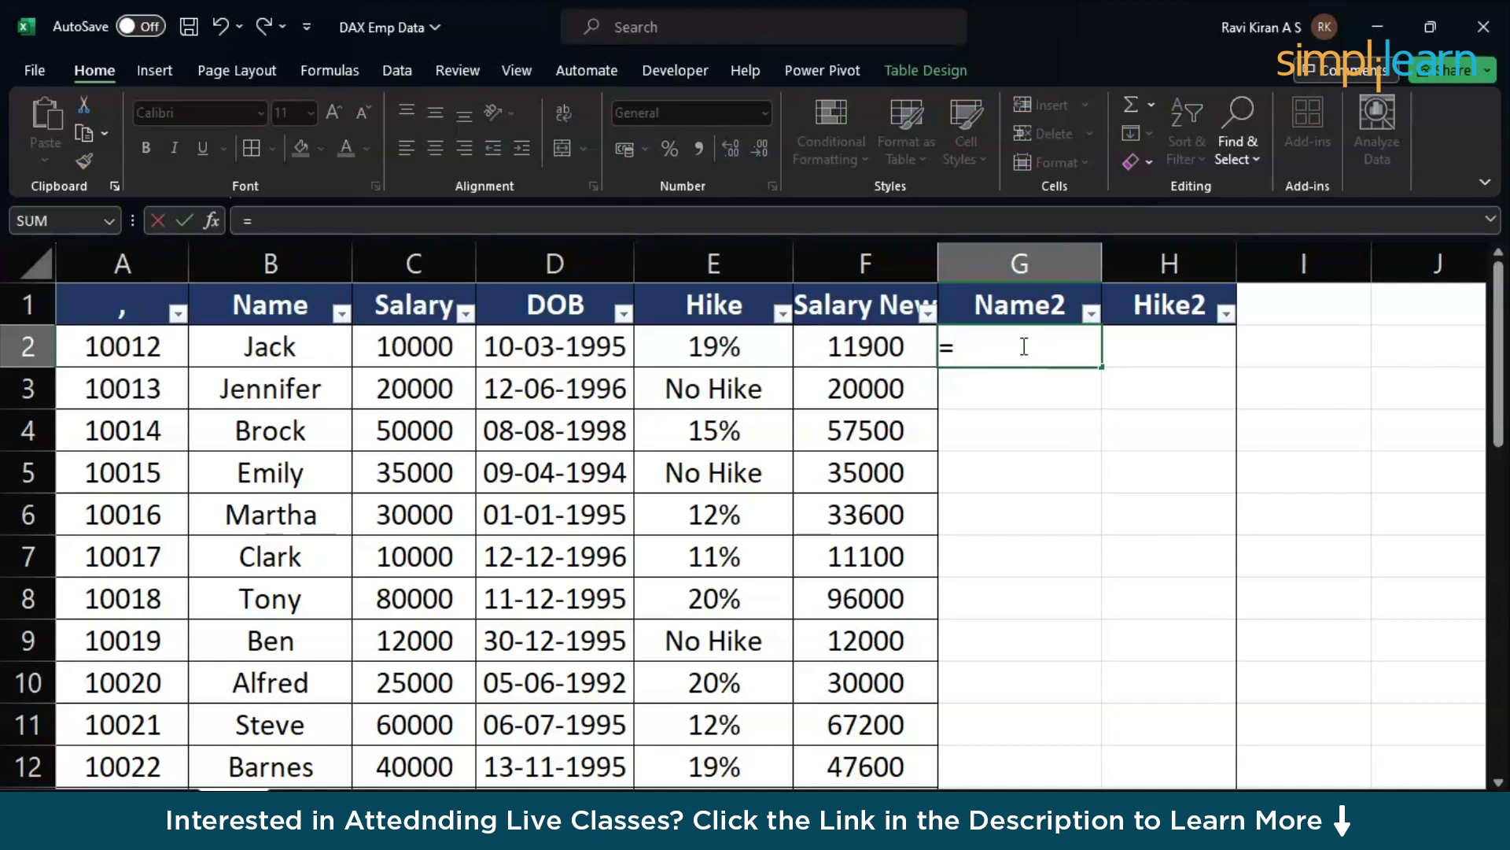
text(vl)
key(Tab)
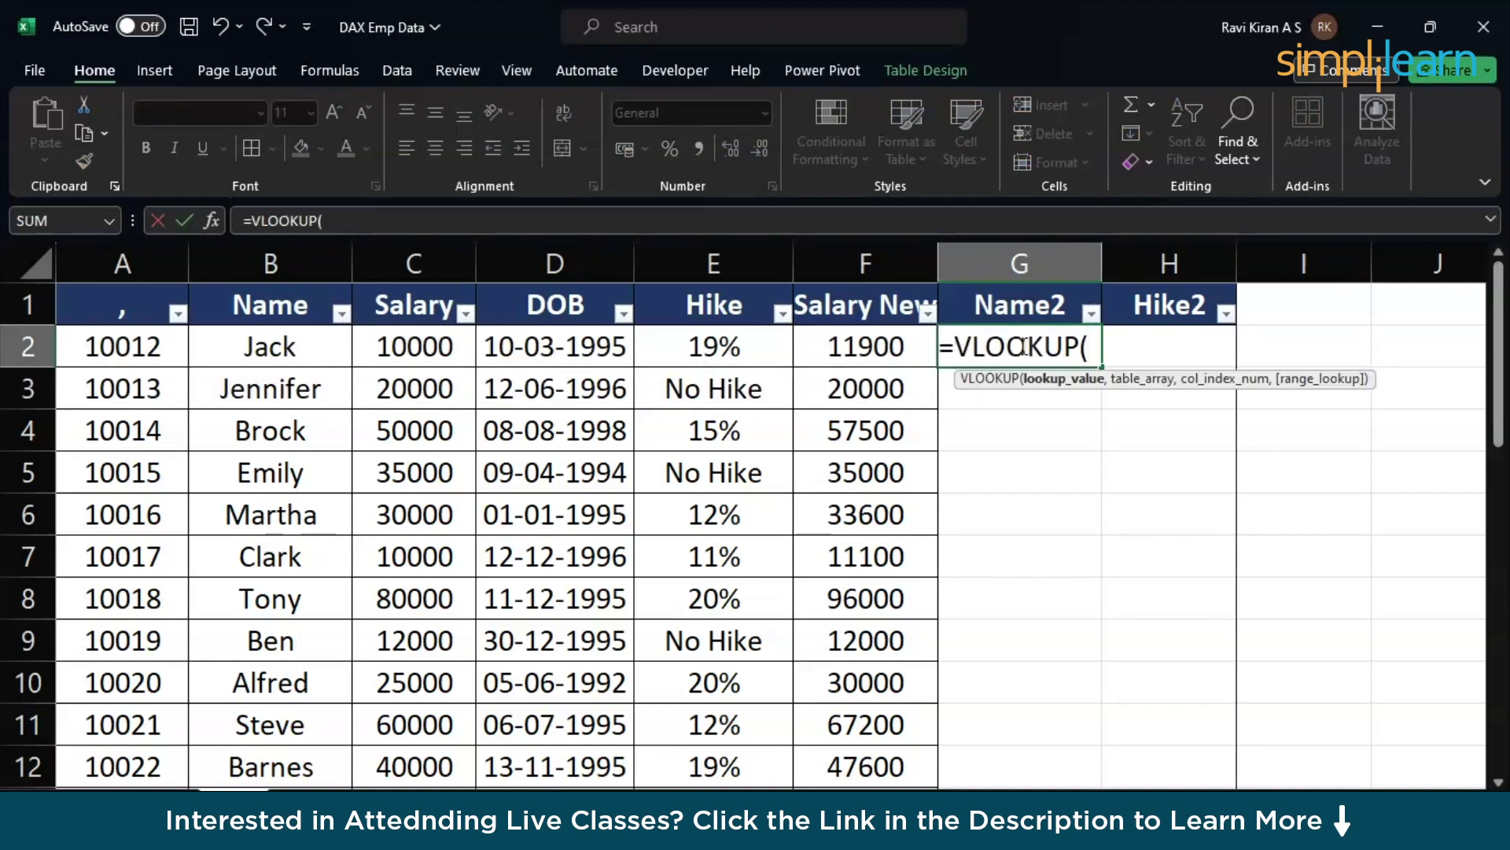
click(1297, 336)
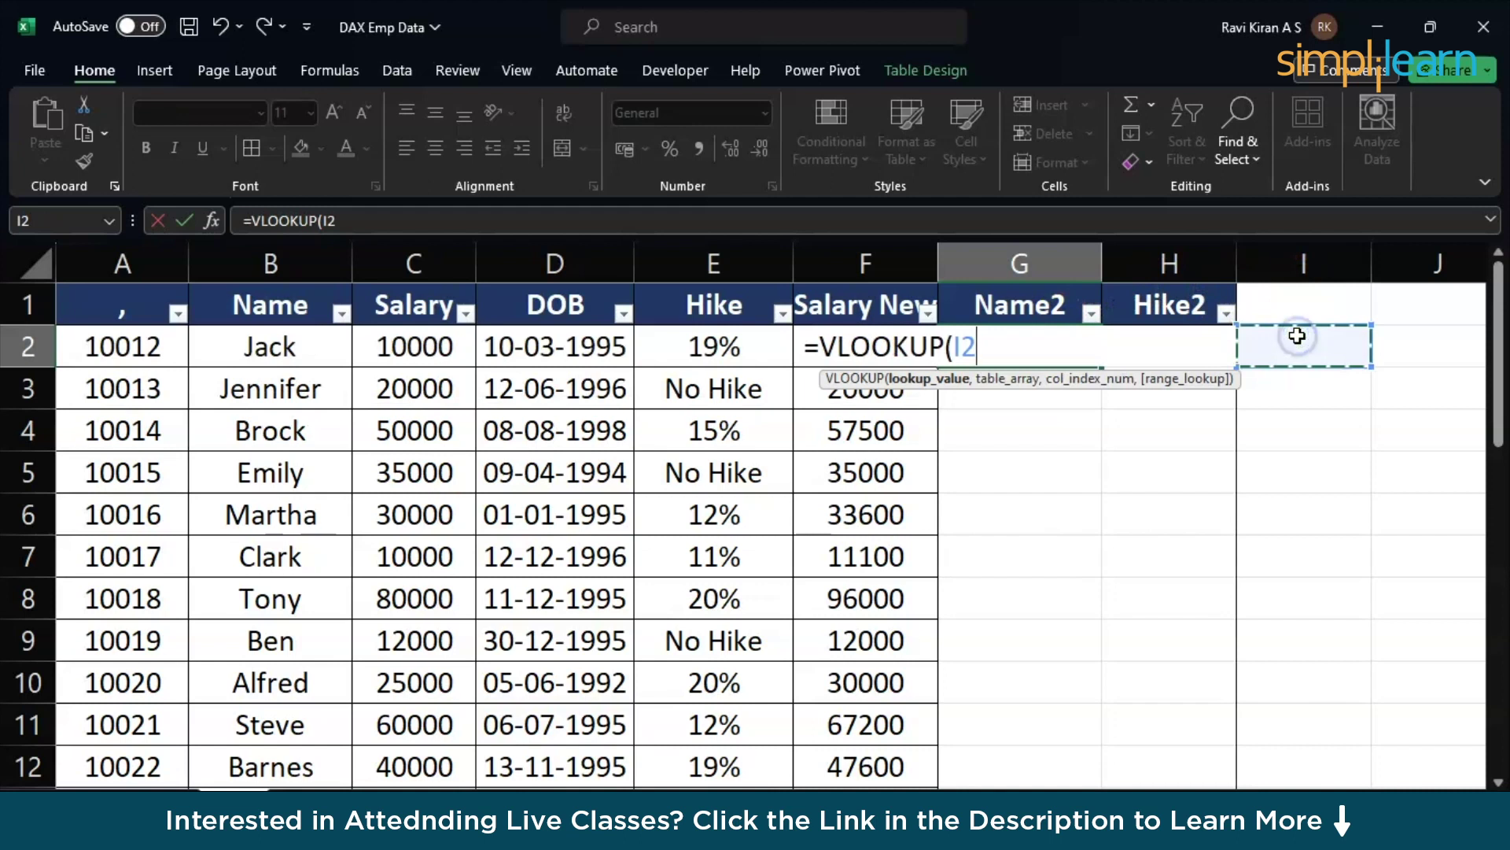
text(,)
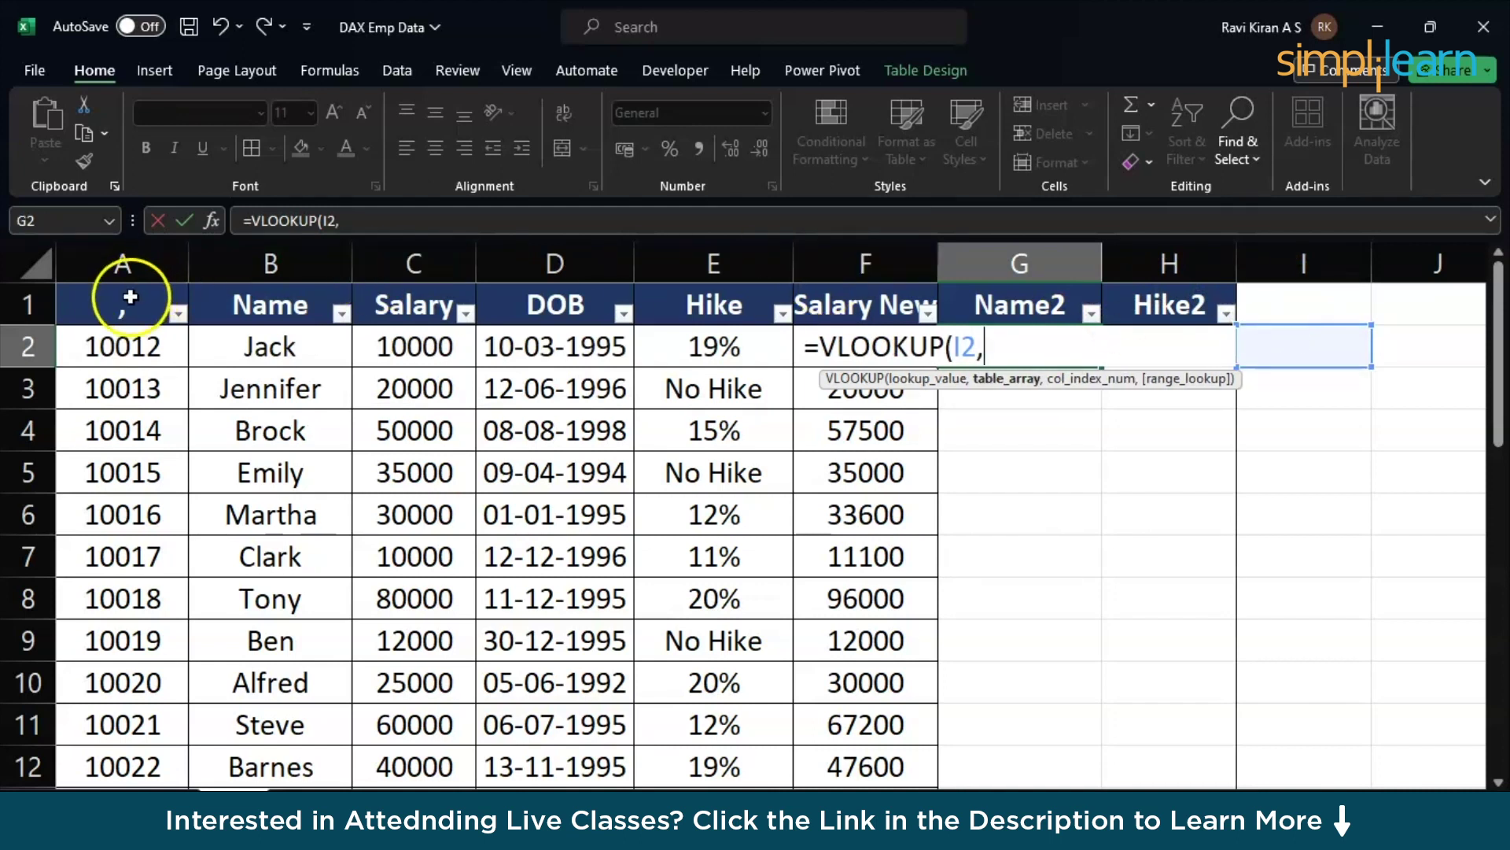
drag(126, 302, 865, 346)
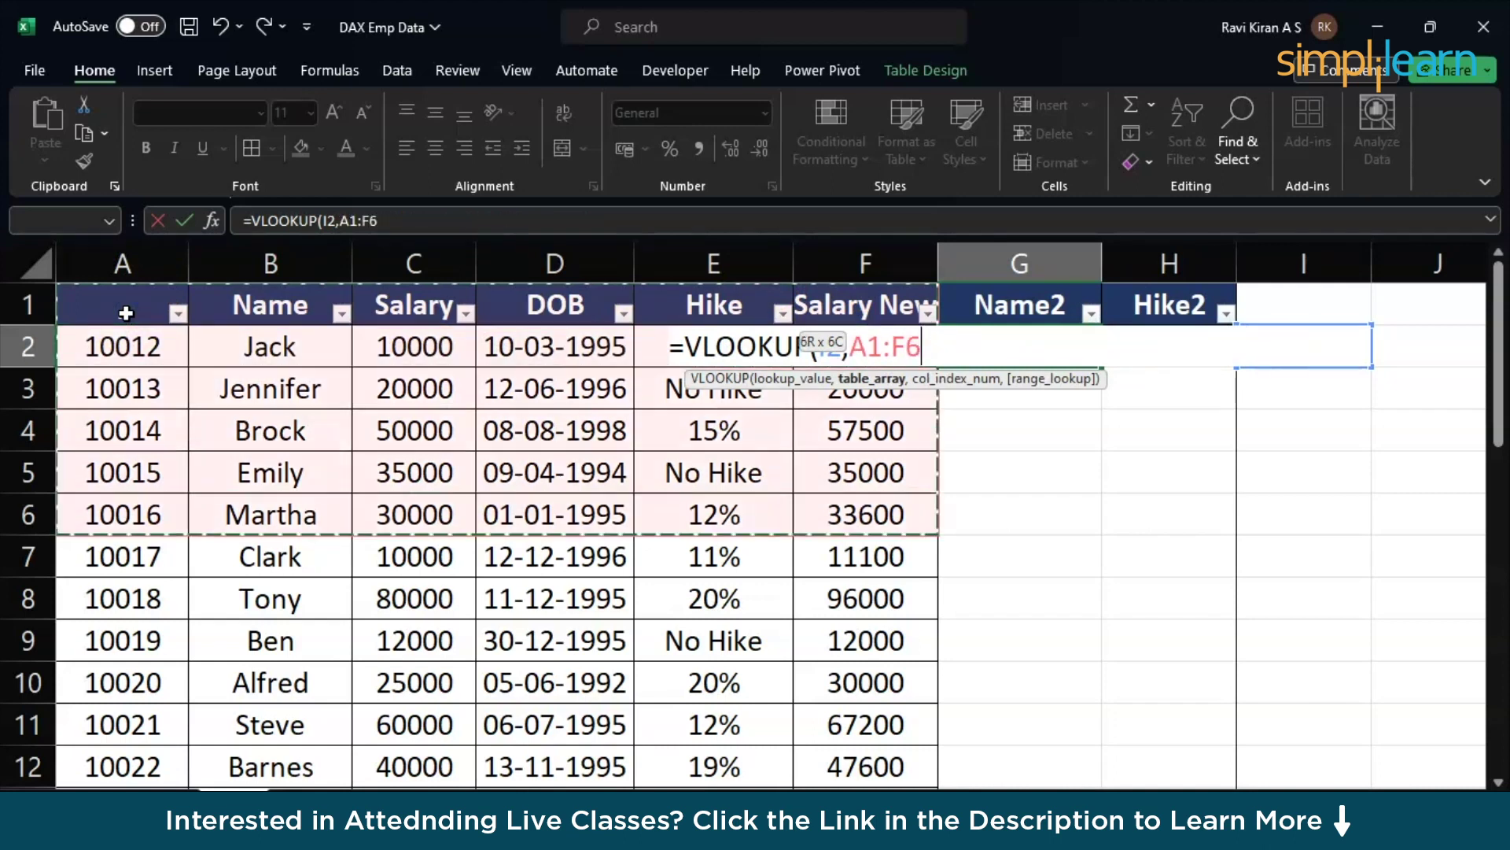
key(ctrl+shift+Down)
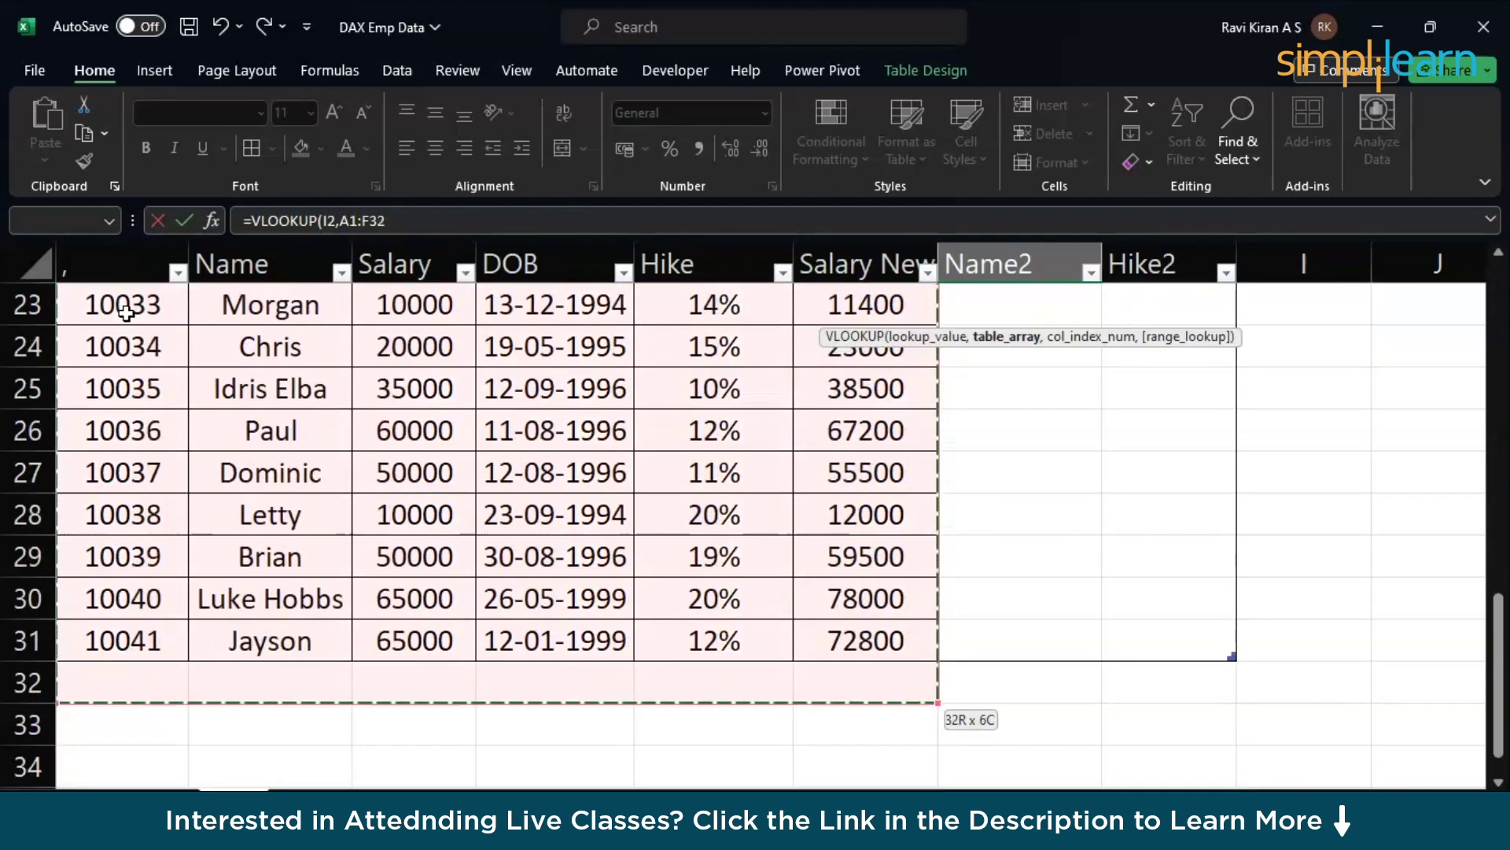
Step: Finish the lookup with column index 5 and FALSE for exact match, filling Name2
text(,[,)
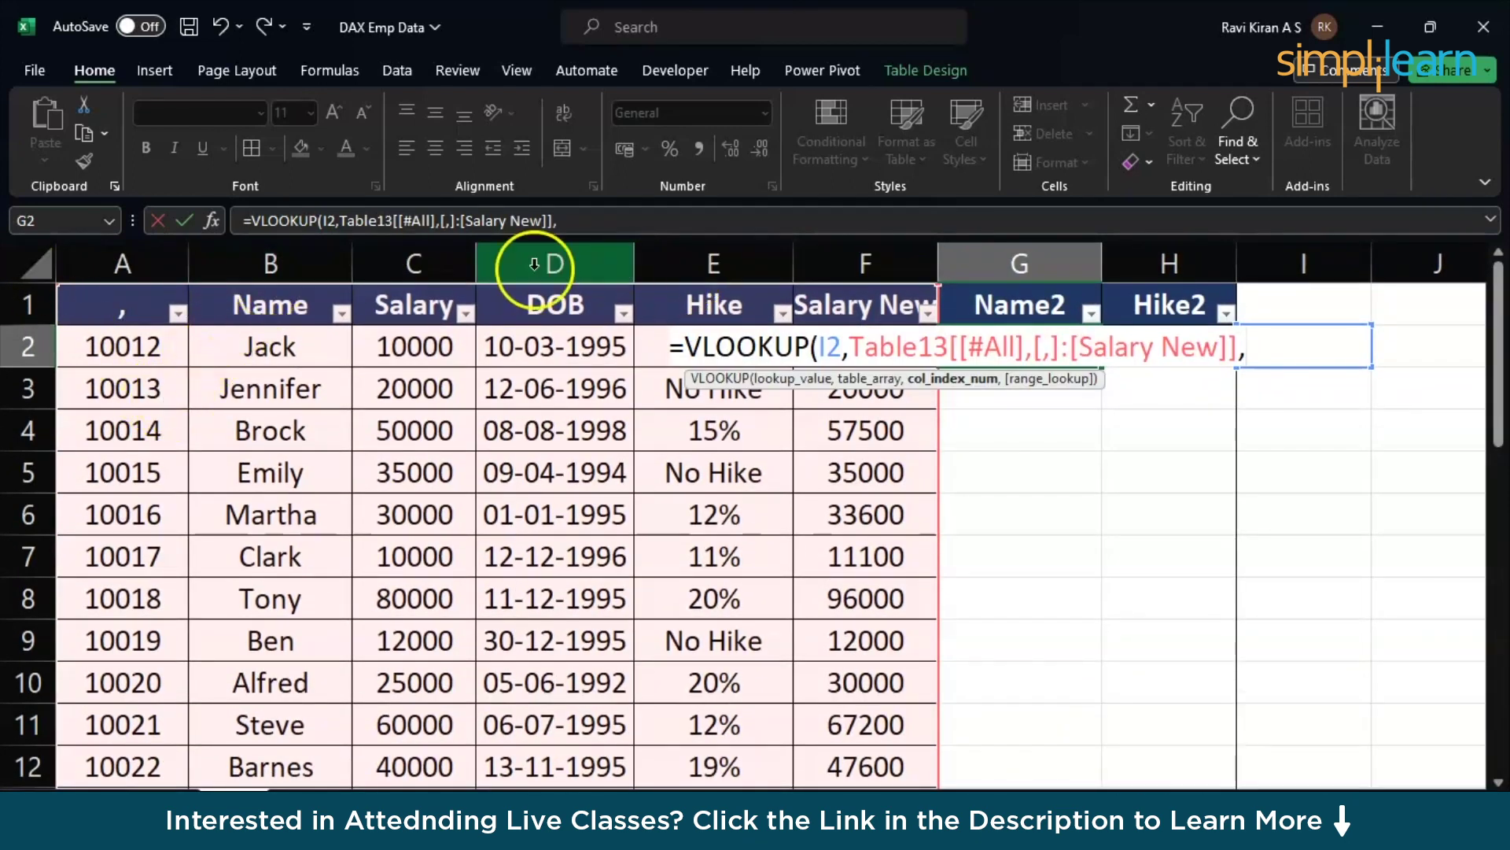
text(5,)
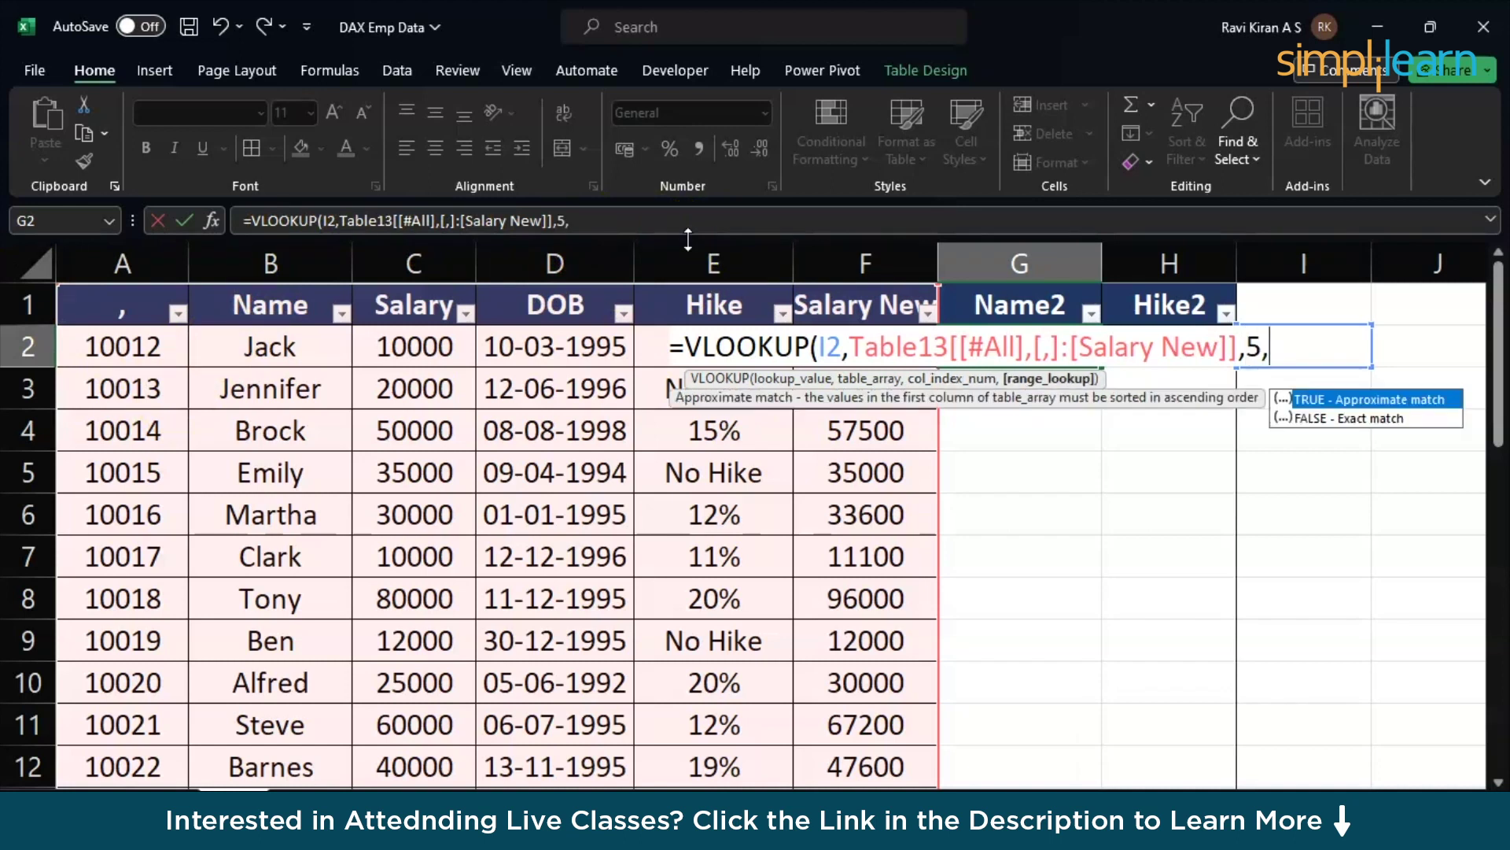
key(Down)
text(`)
key(Down)
key(Tab)
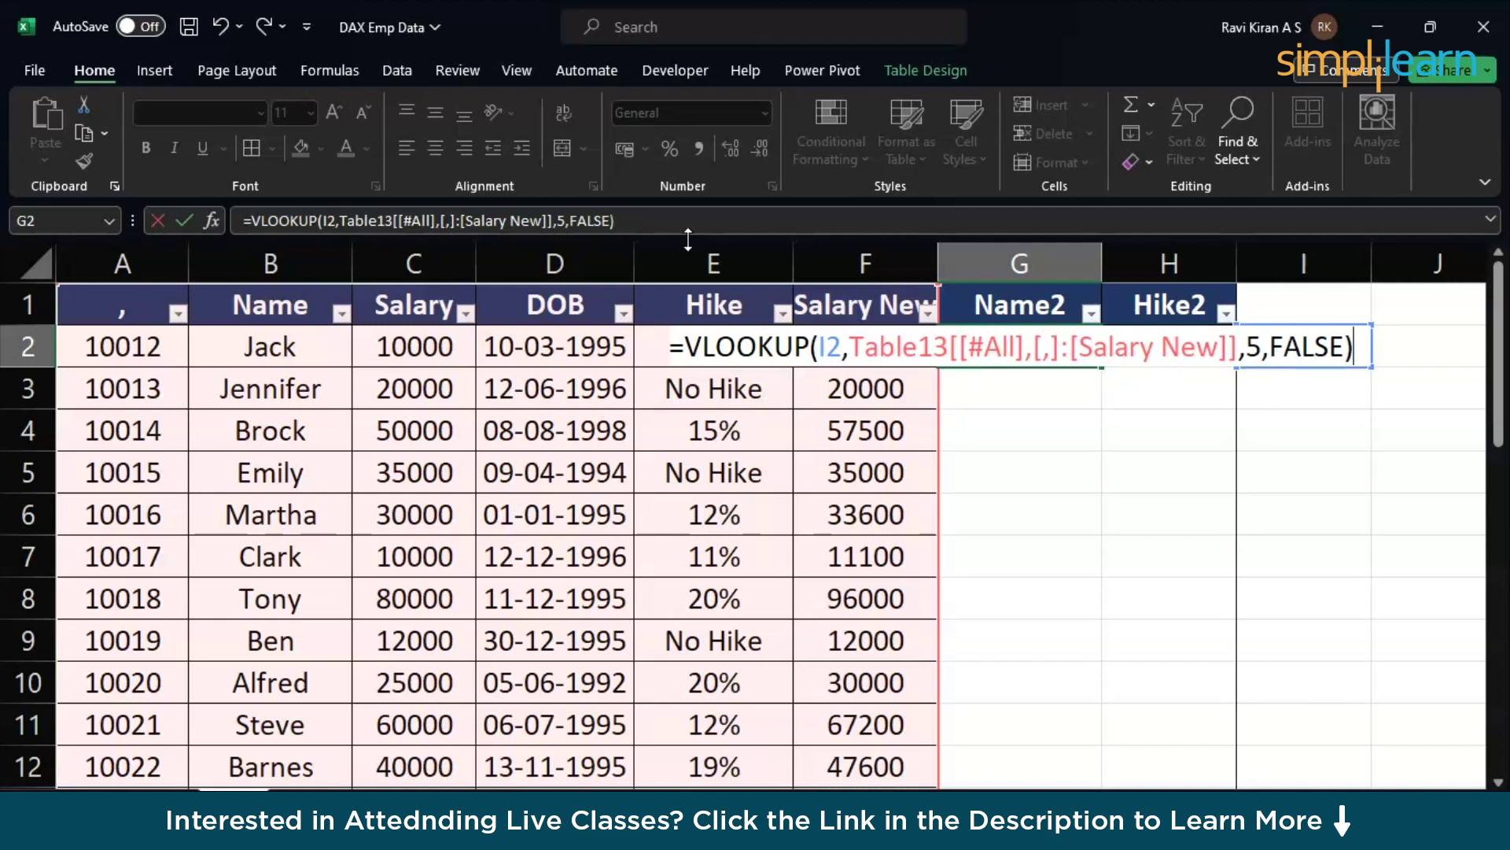
key(Return)
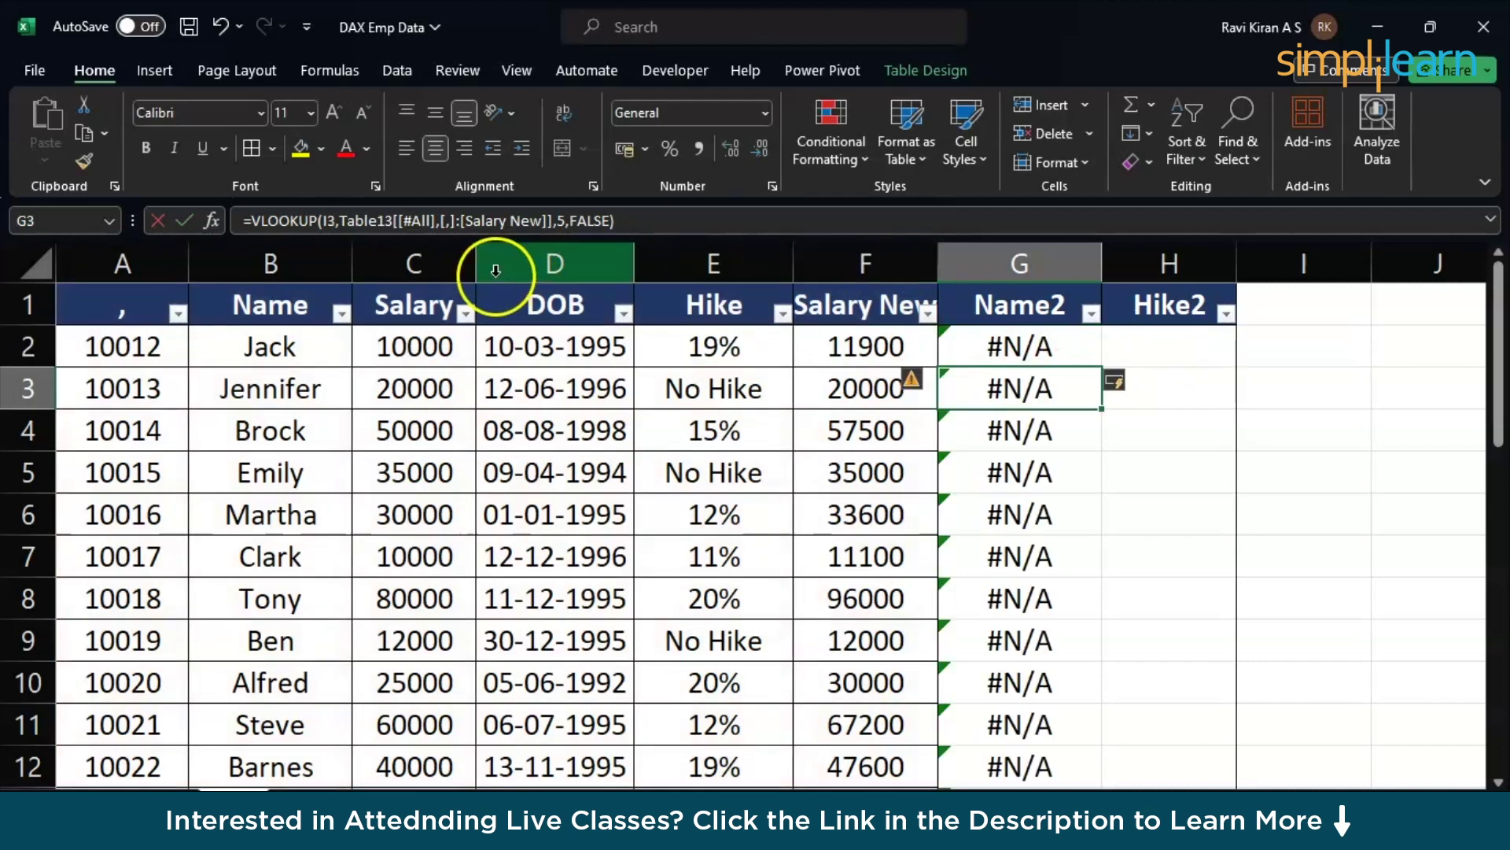
Step: Rename the first column's header to ID
click(114, 311)
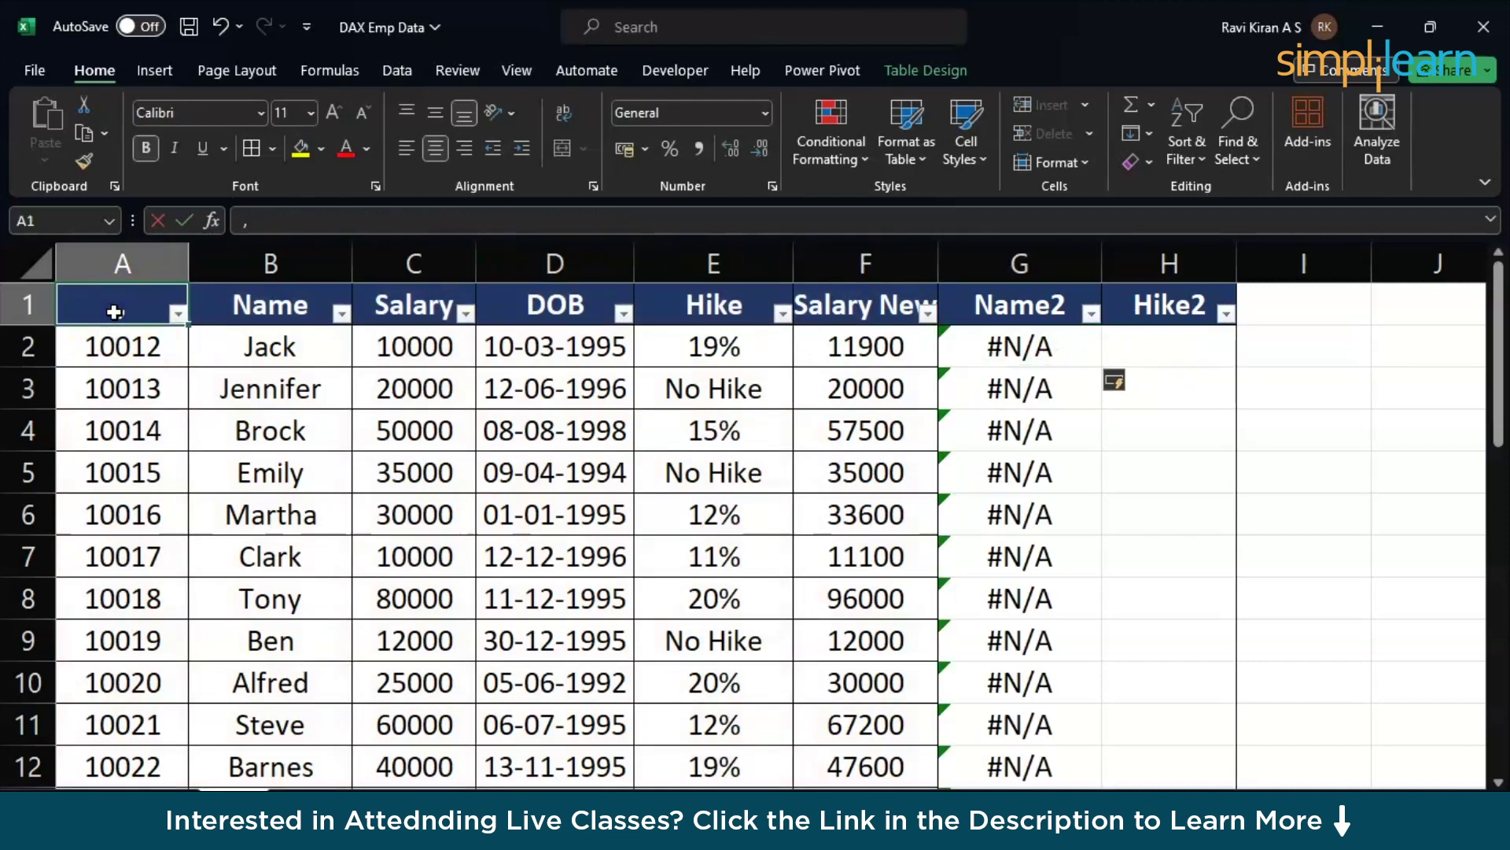
text(ID)
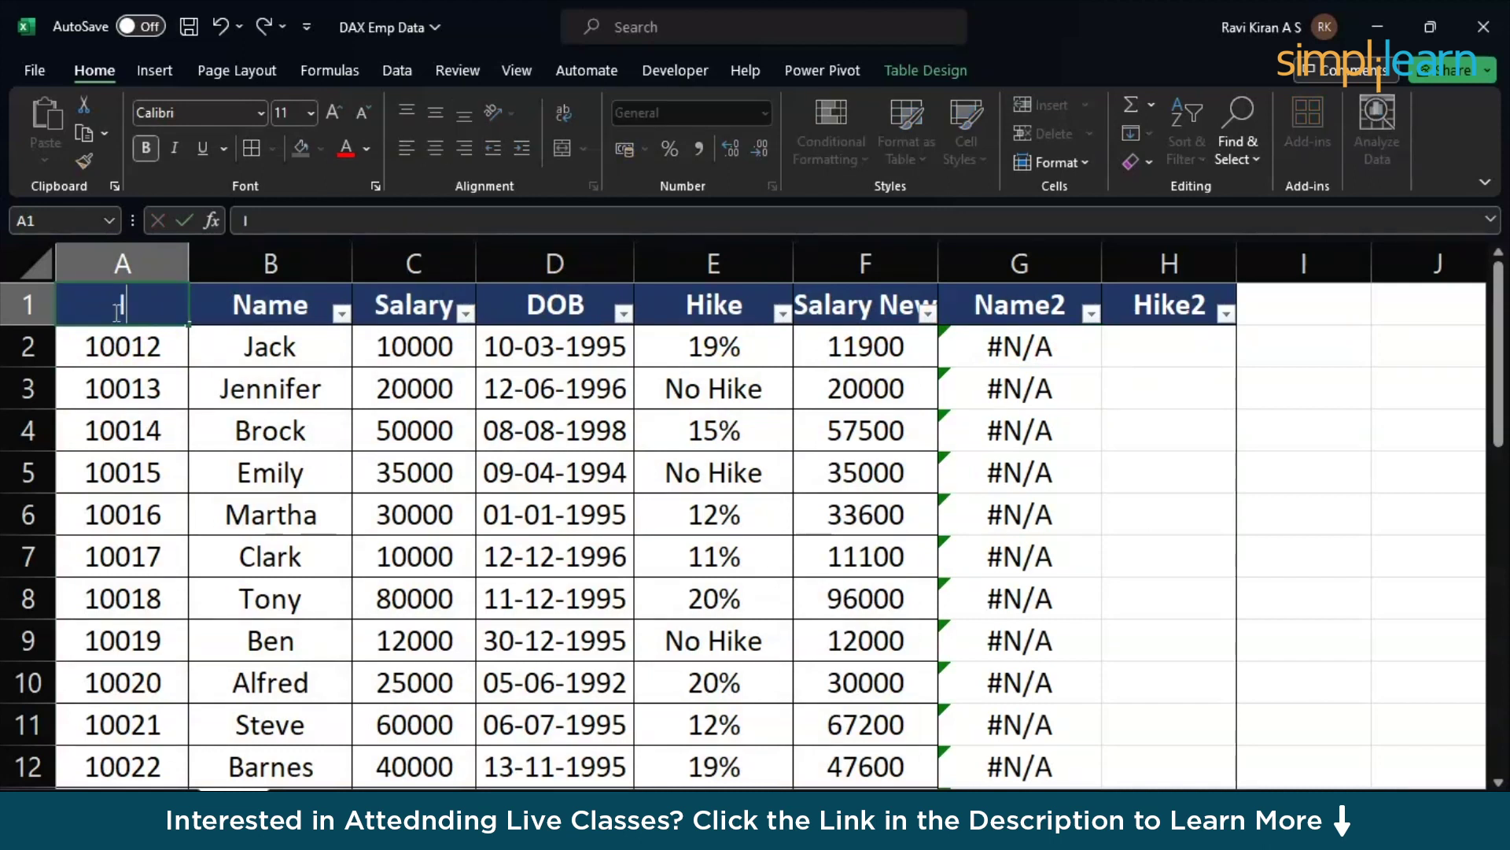
click(1385, 466)
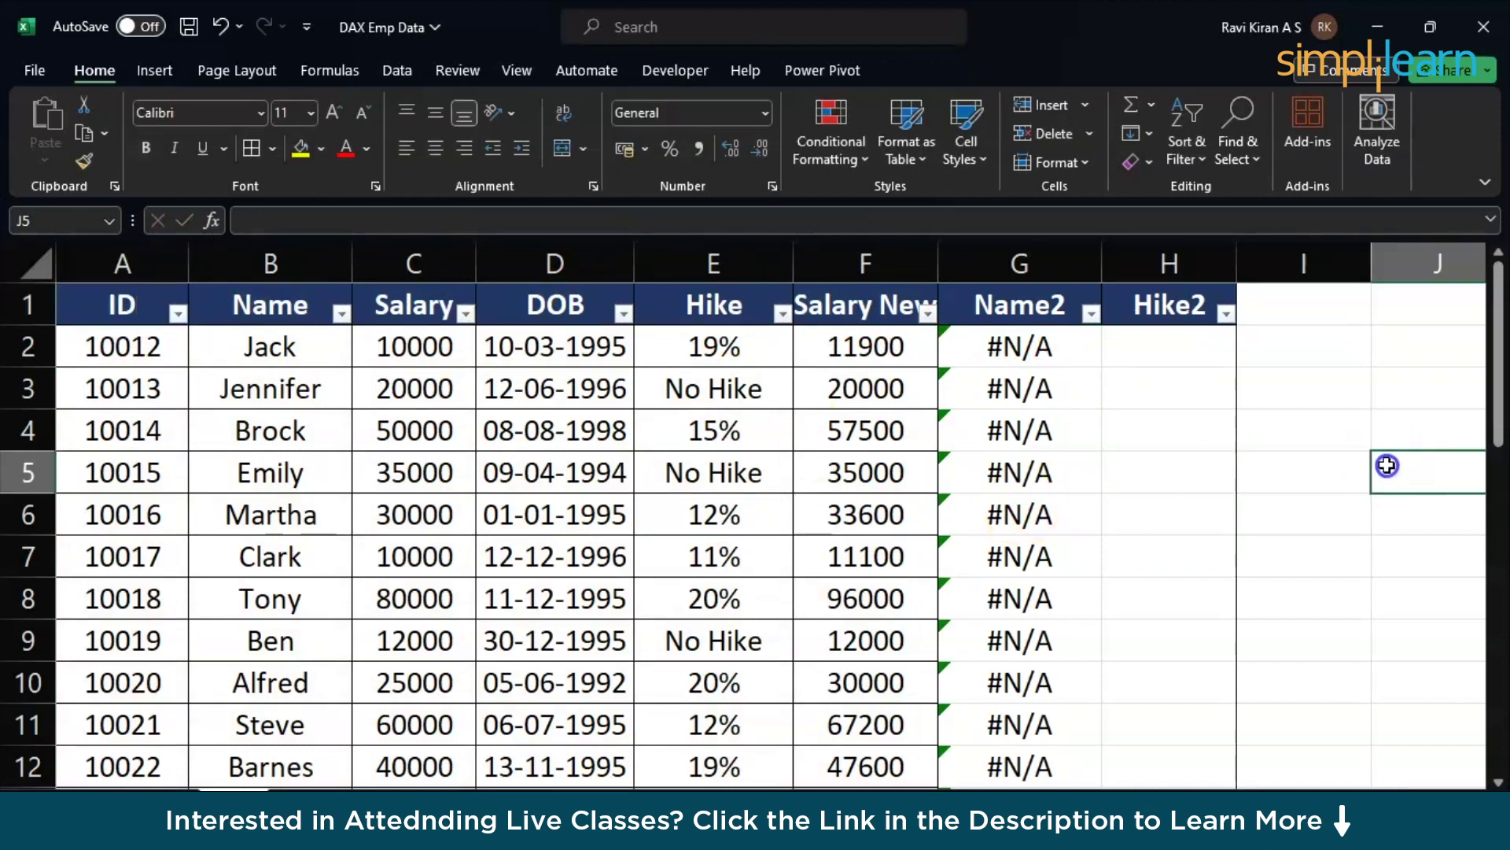
click(1015, 346)
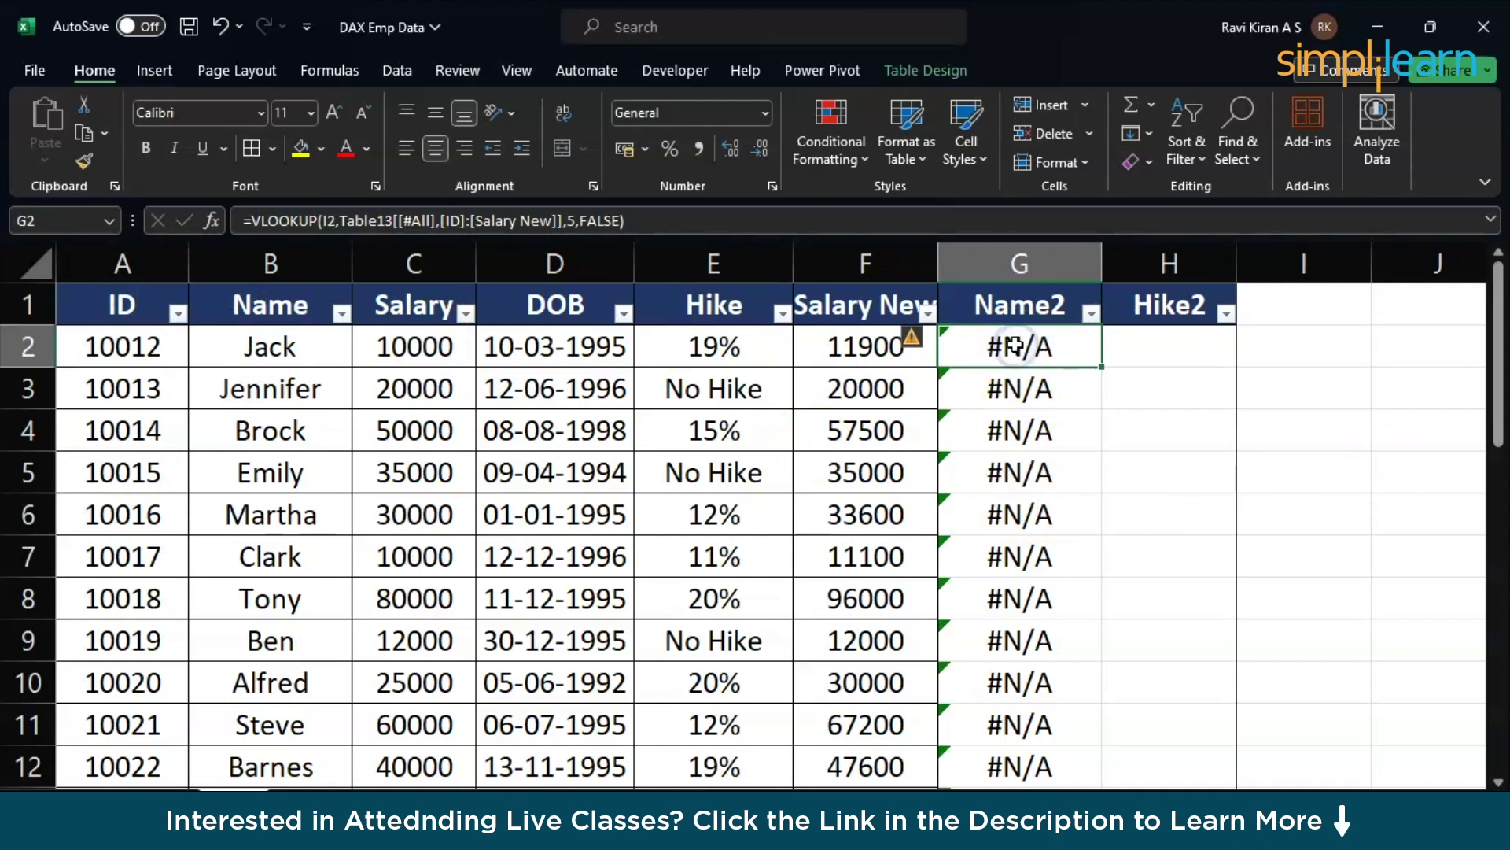
Step: Copy employee ID 10012 from A2 into I2 as the lookup ID
click(1284, 344)
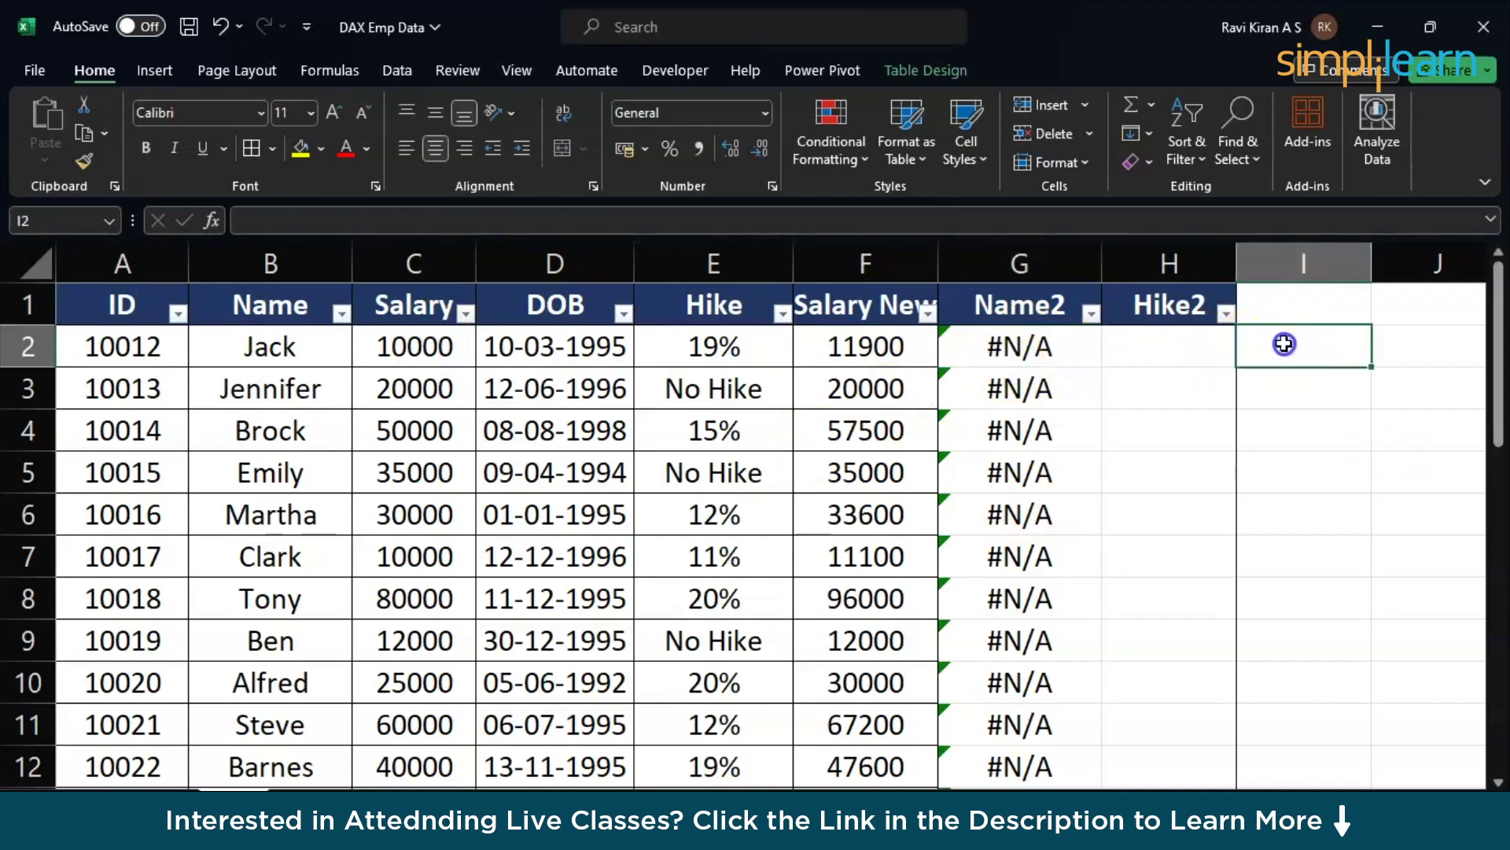
click(138, 349)
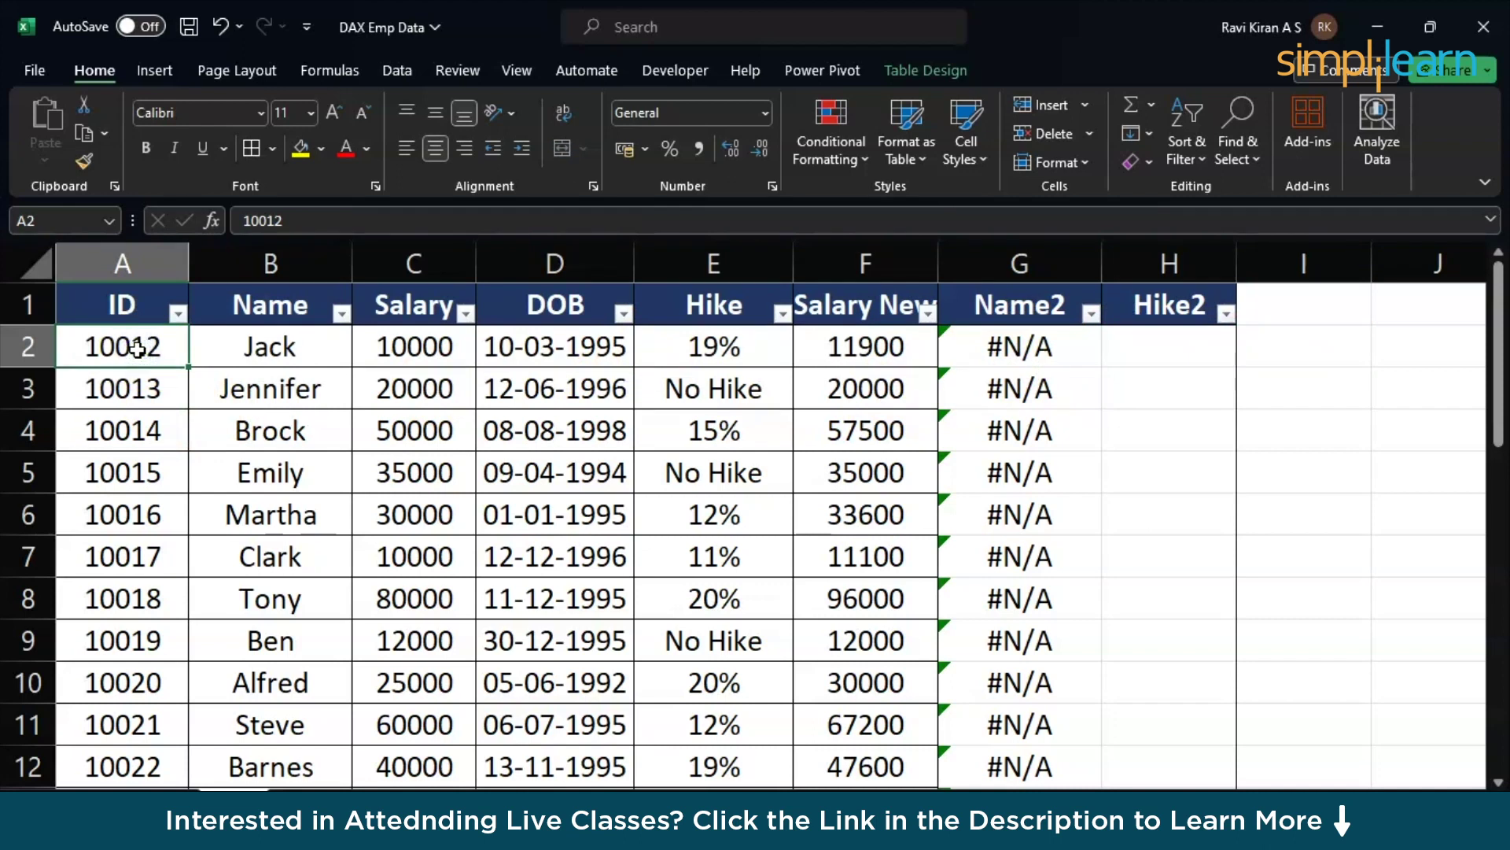
key(ctrl+c)
click(1289, 340)
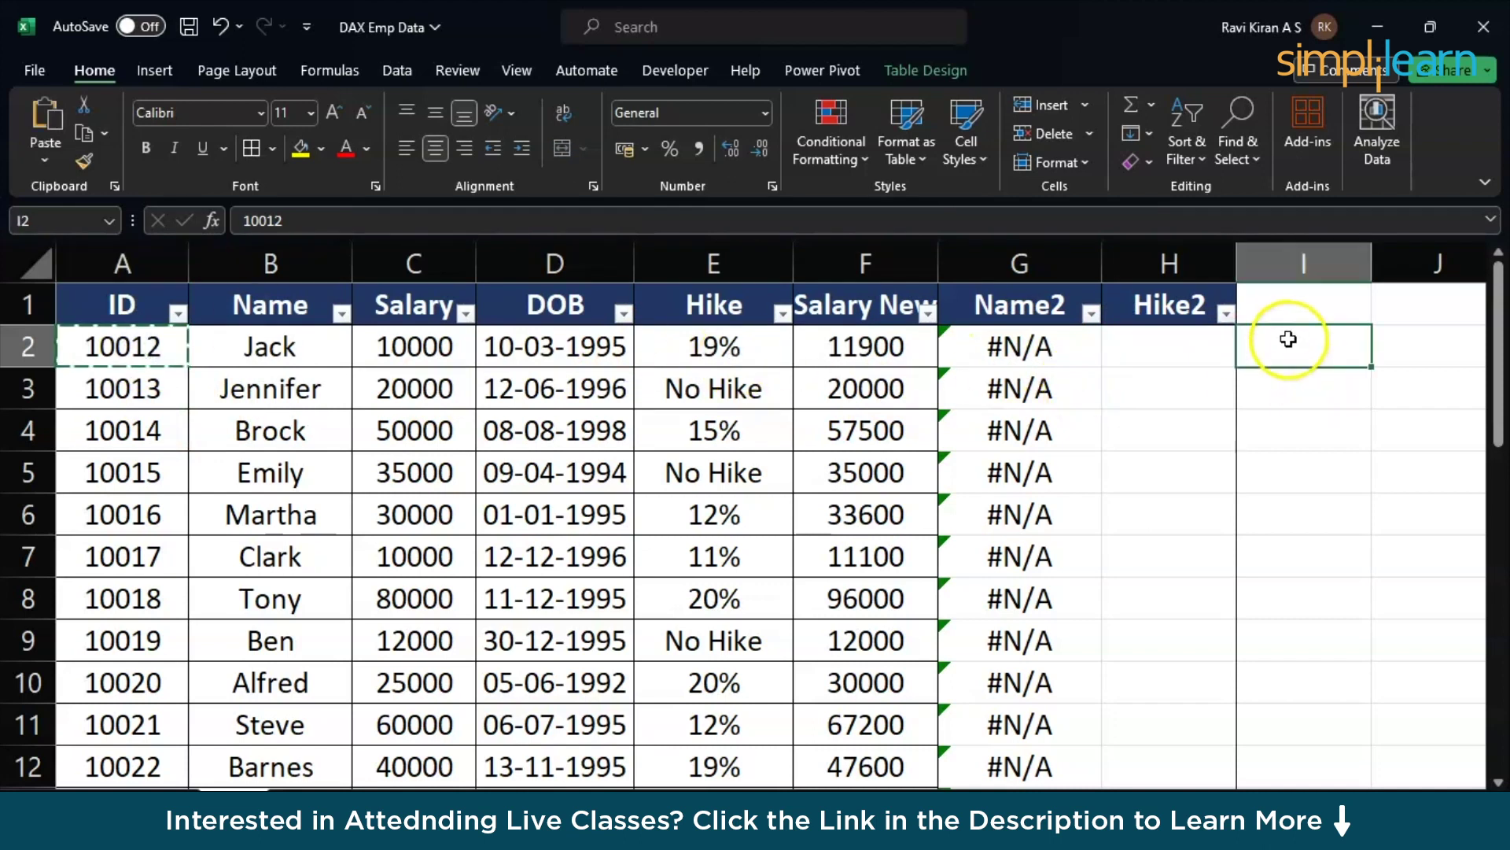
key(ctrl+v)
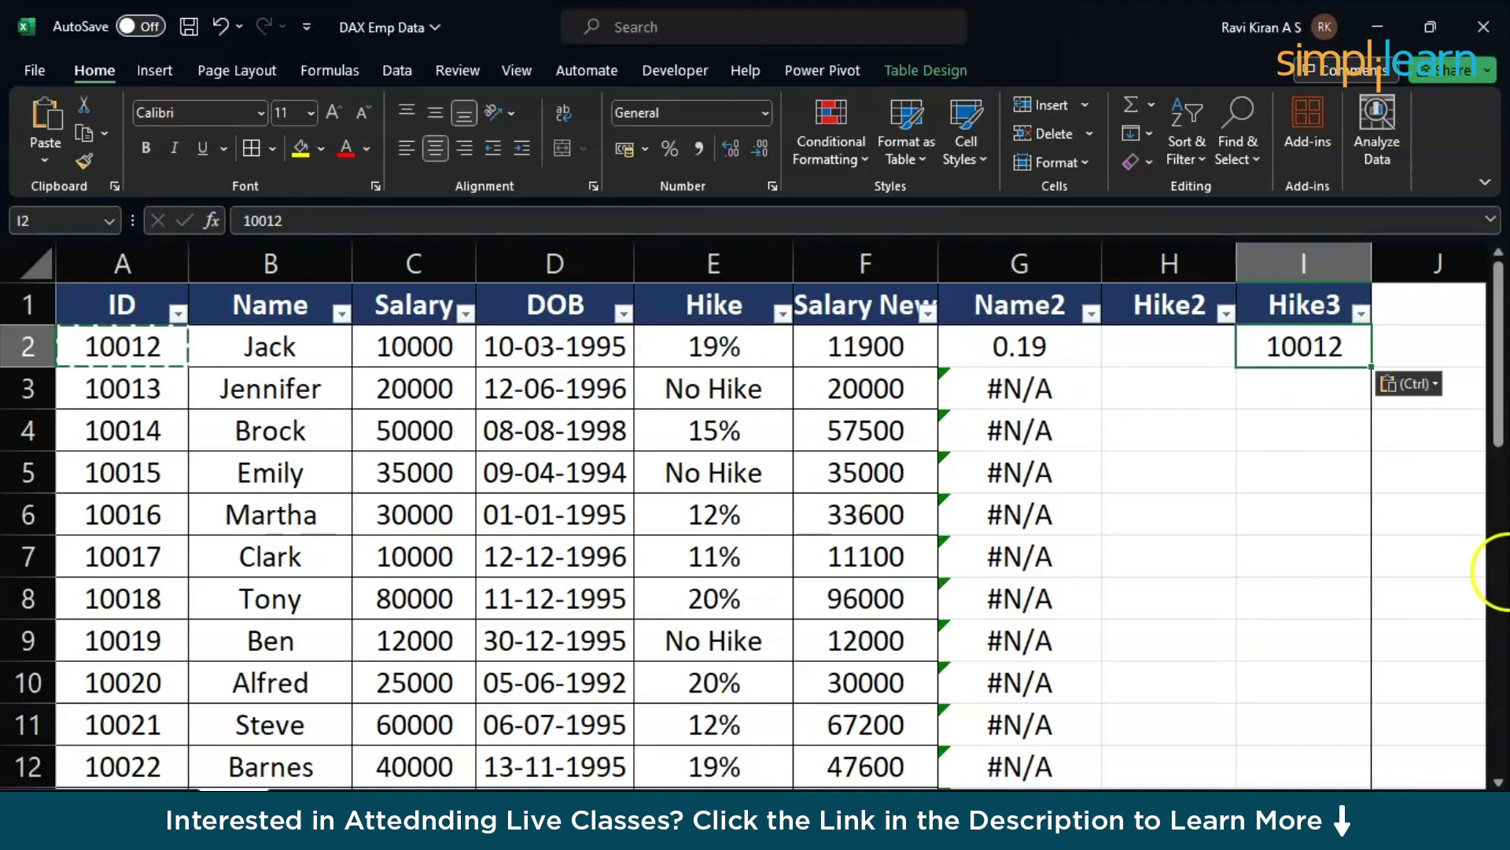
key(Escape)
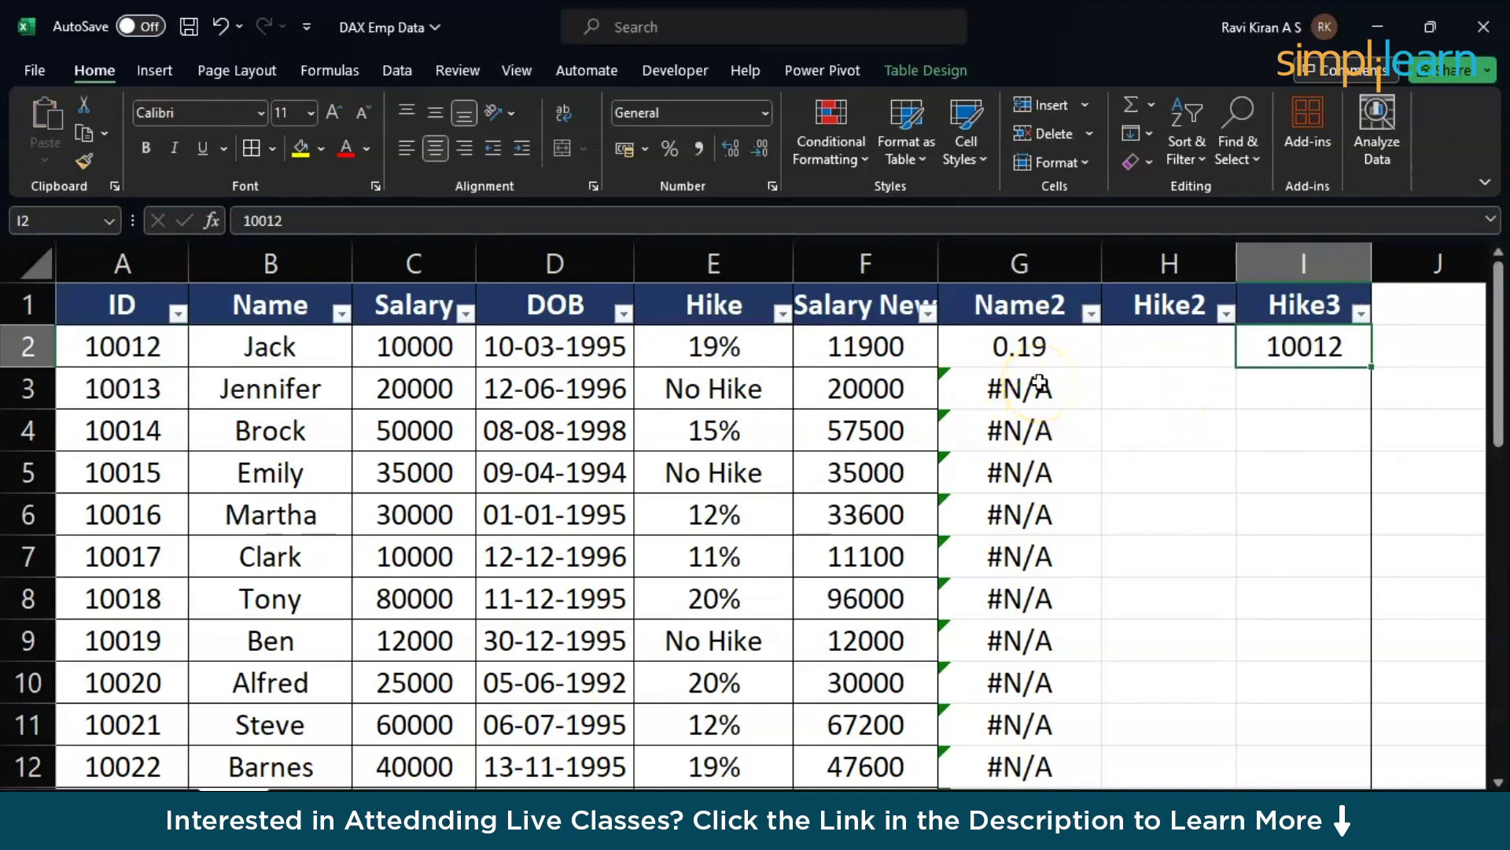
Step: Replace the lookup ID in I2 with employee ID 10015
scroll(1040, 383, down, 7)
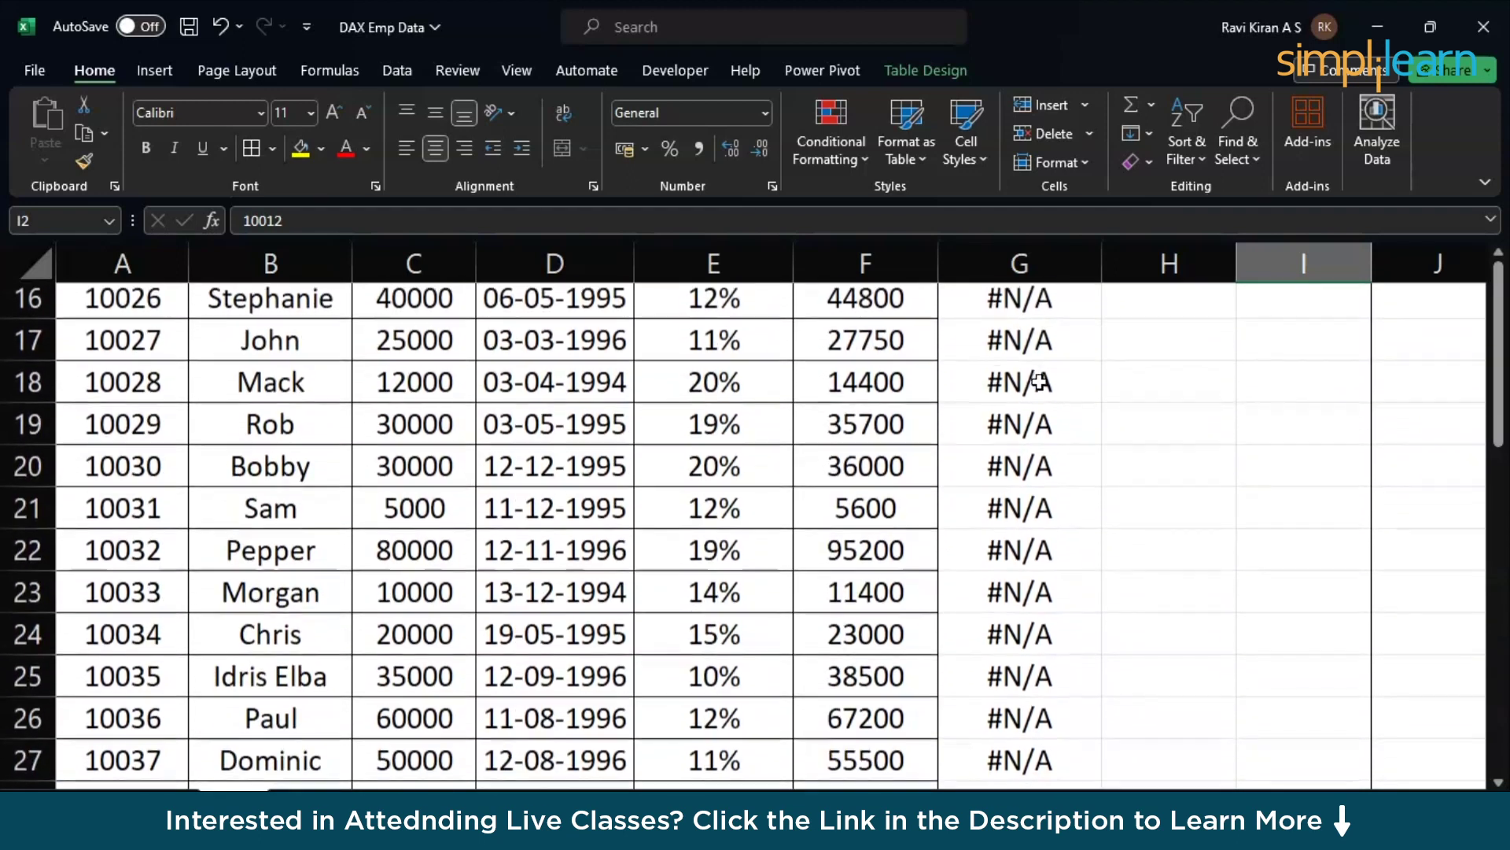
scroll(1040, 383, up, 7)
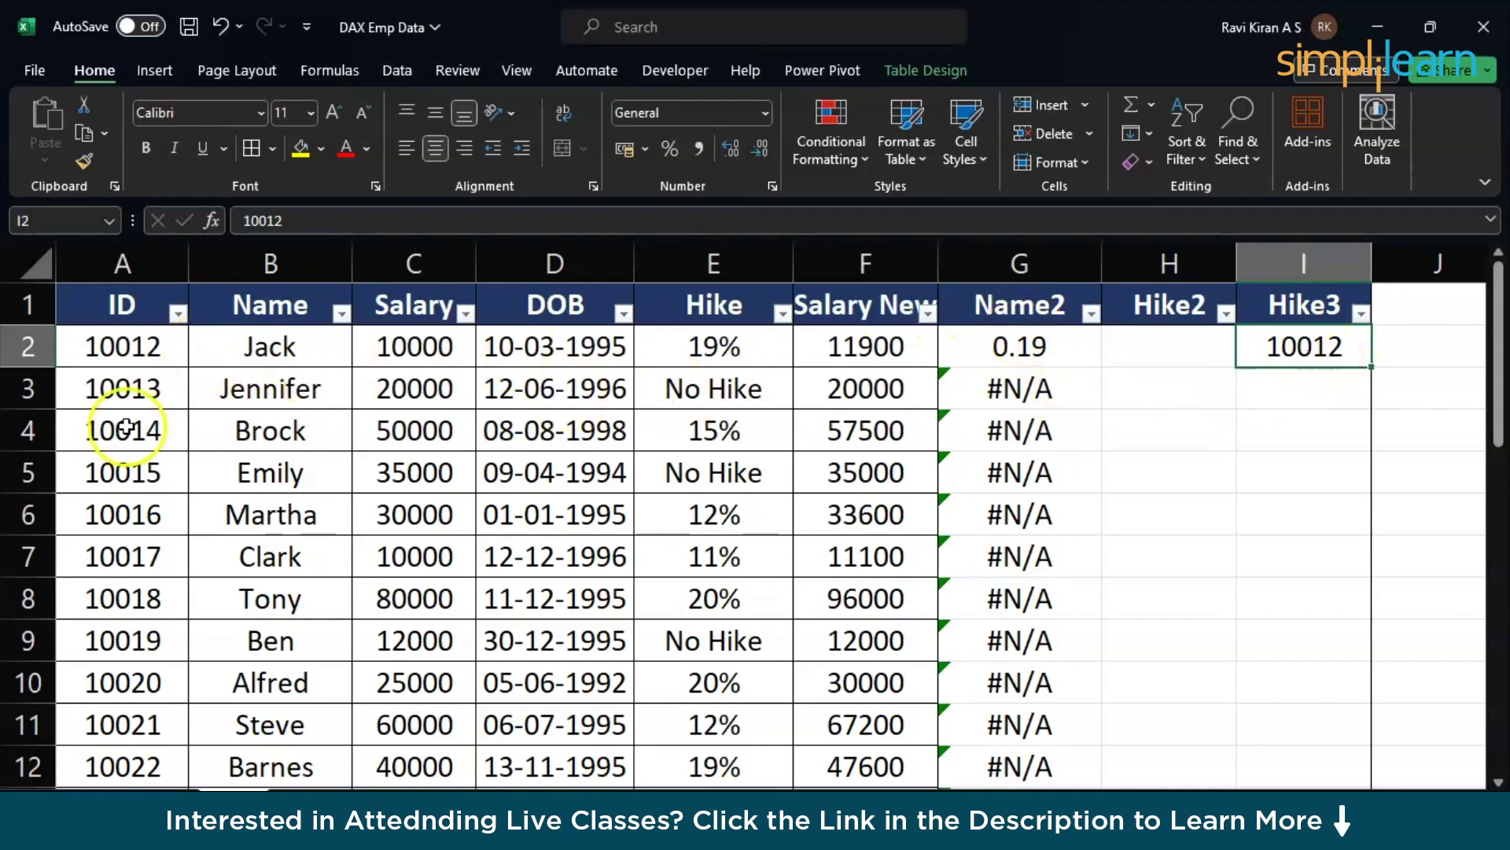
click(126, 468)
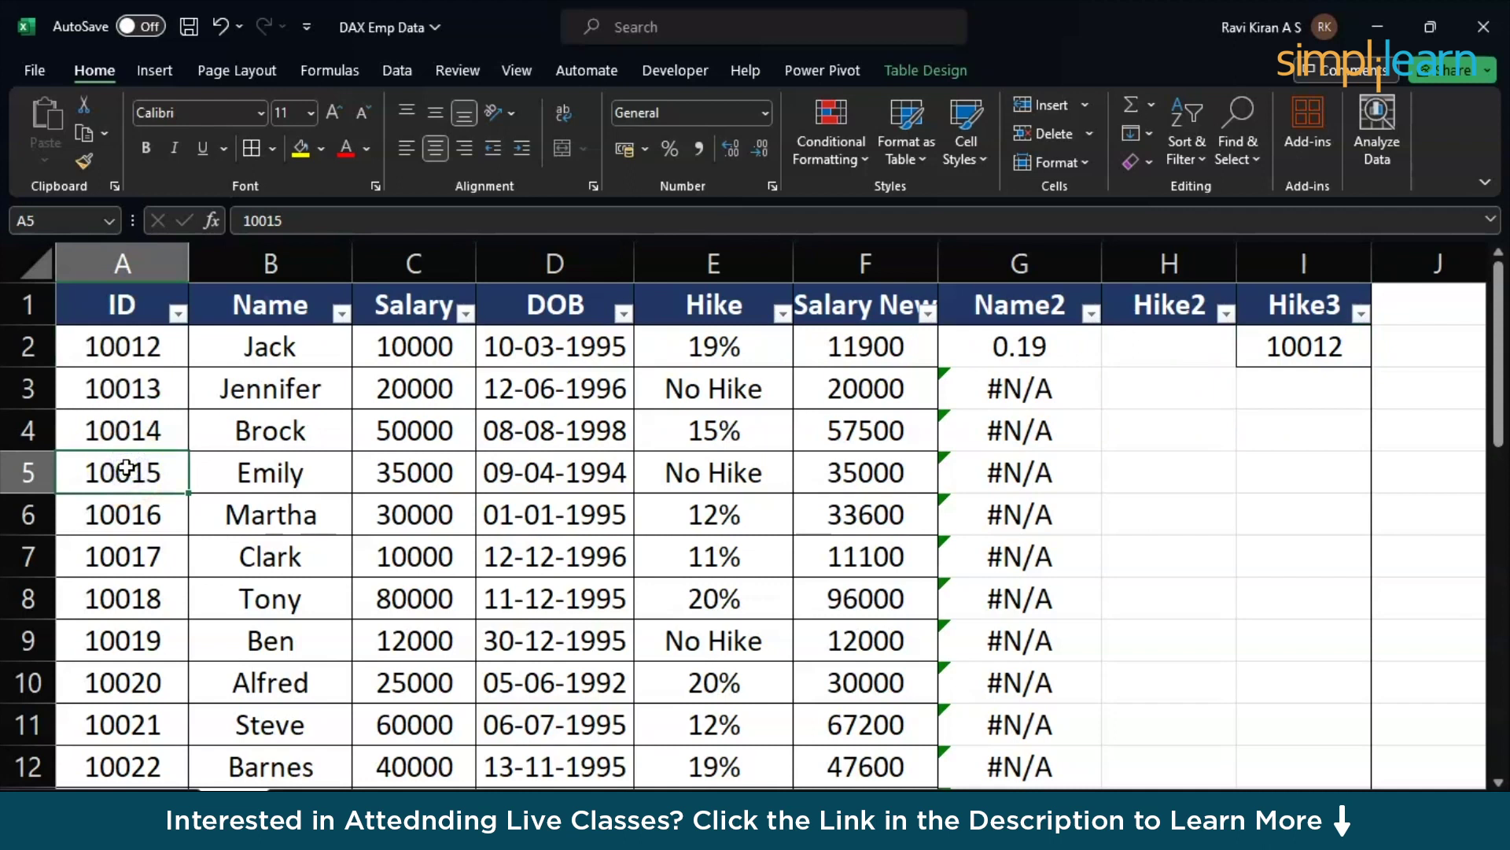
key(ctrl+c)
click(1279, 346)
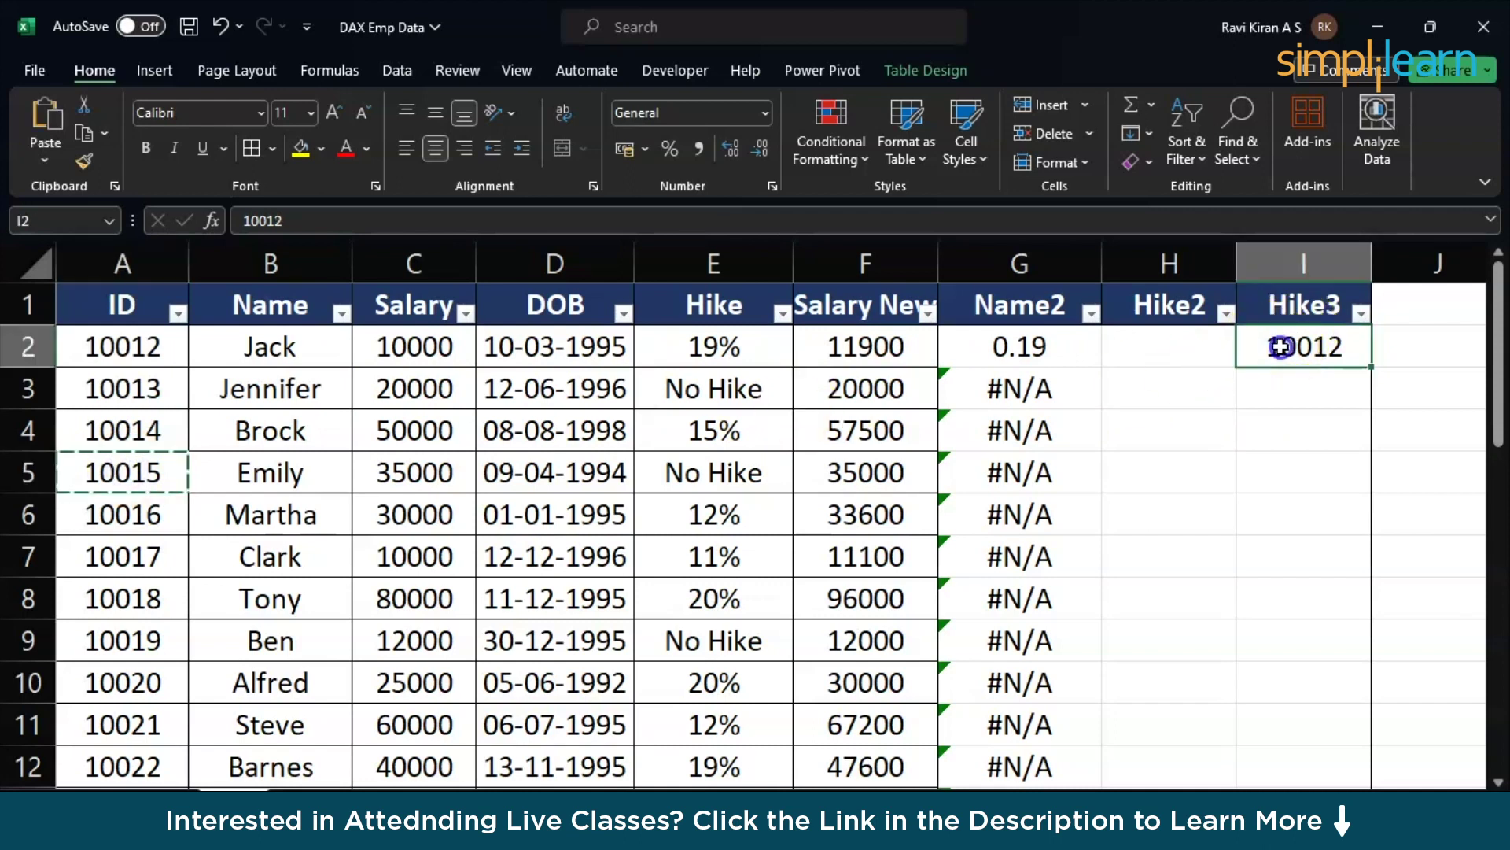
key(ctrl+v)
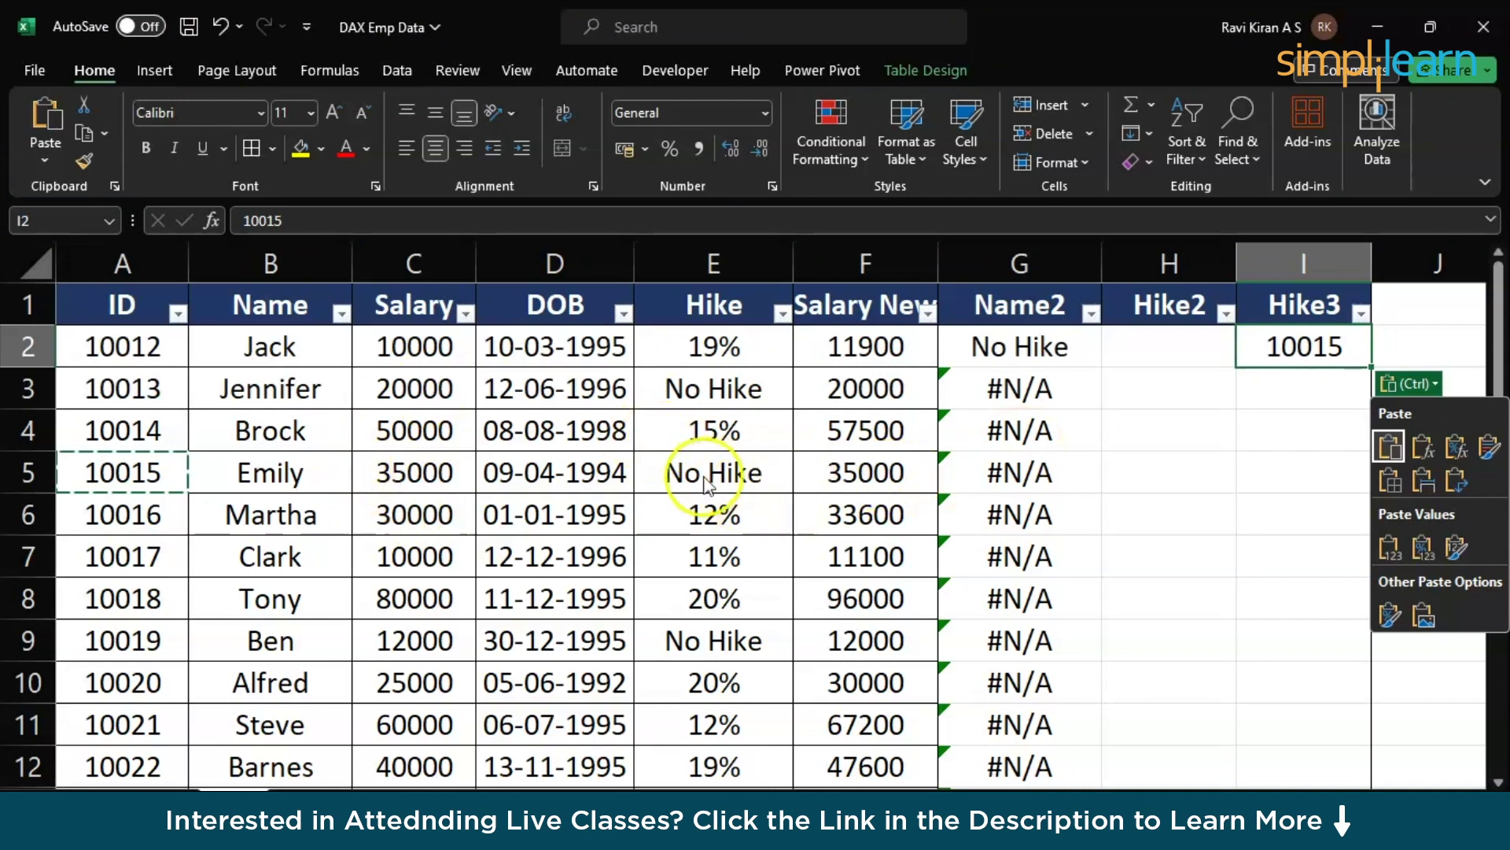
click(1032, 355)
click(1031, 349)
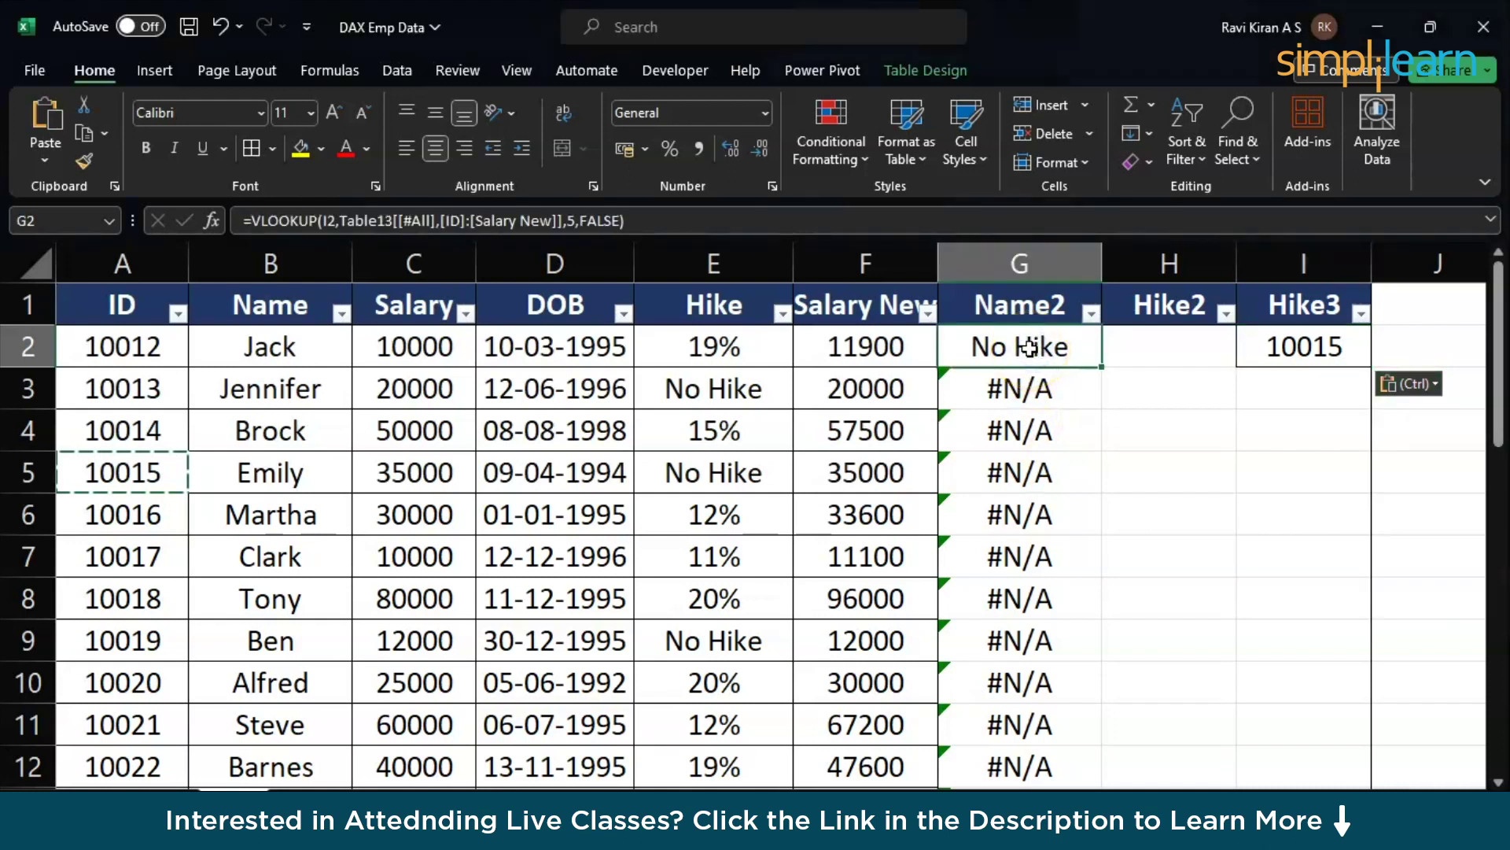
click(1051, 308)
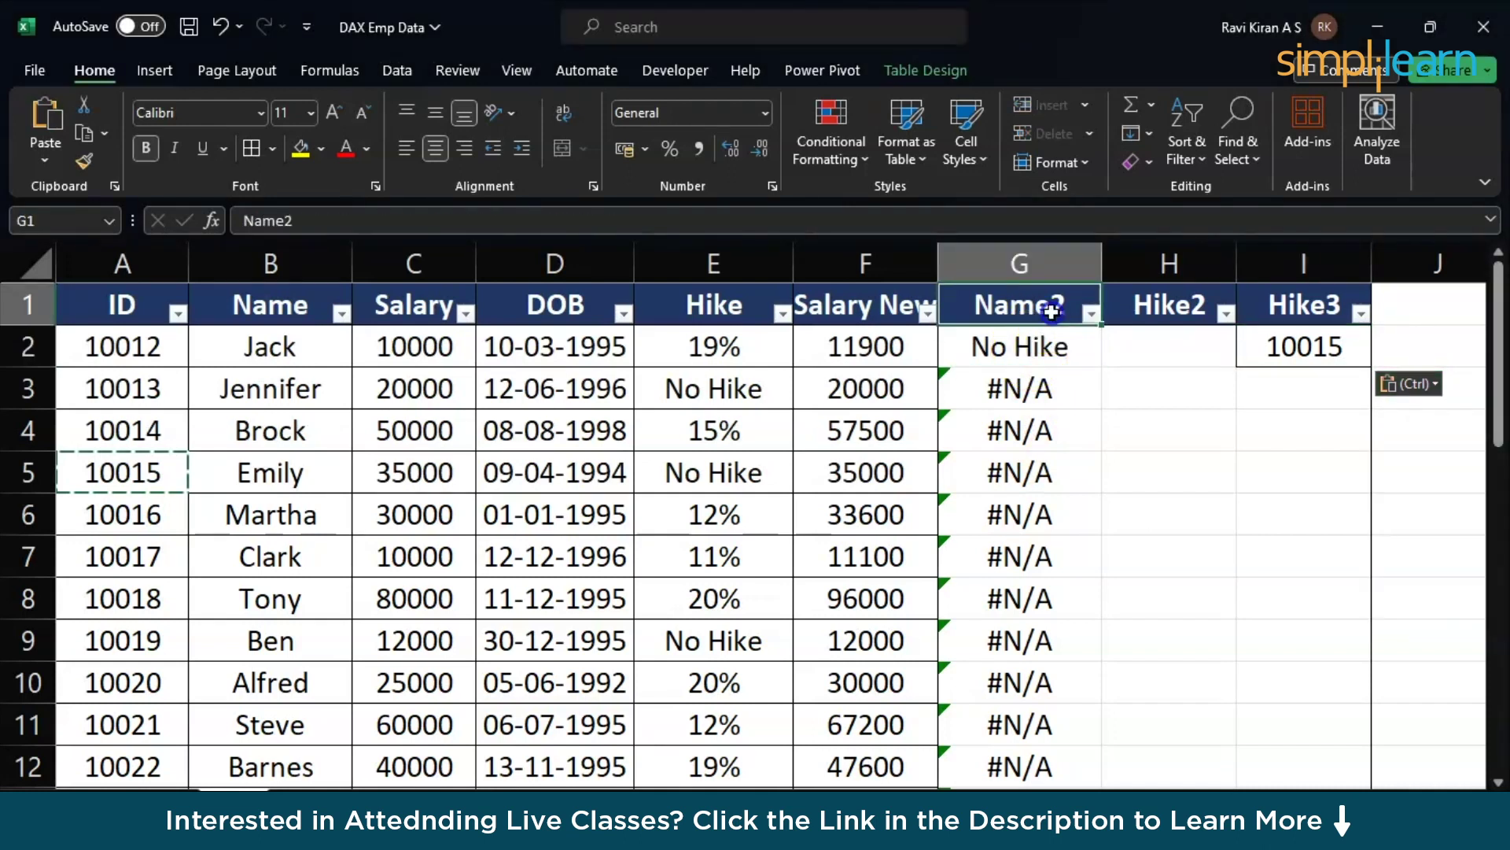
text(Hike)
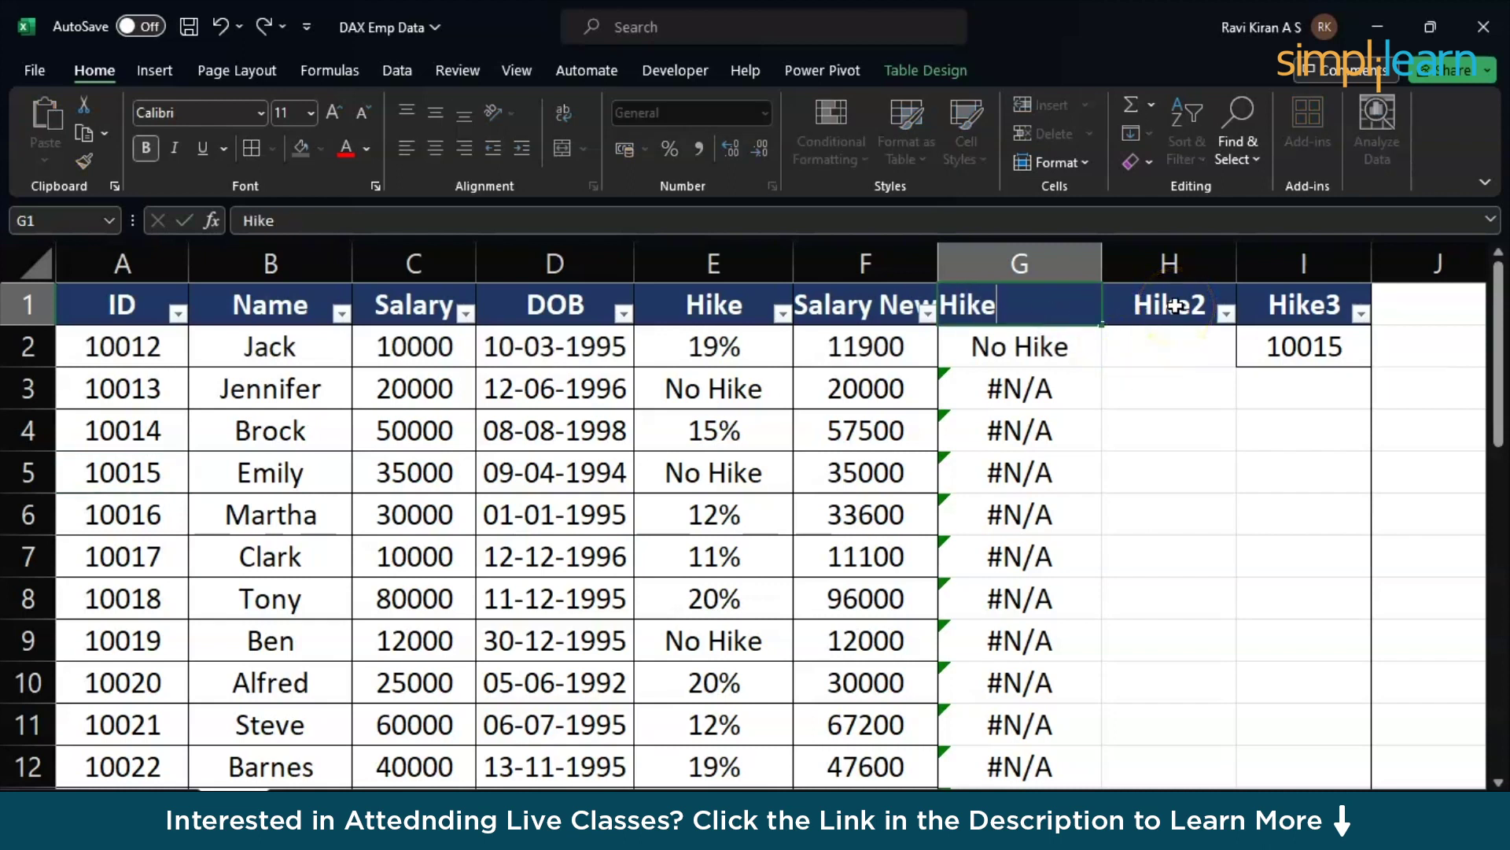
text( perc)
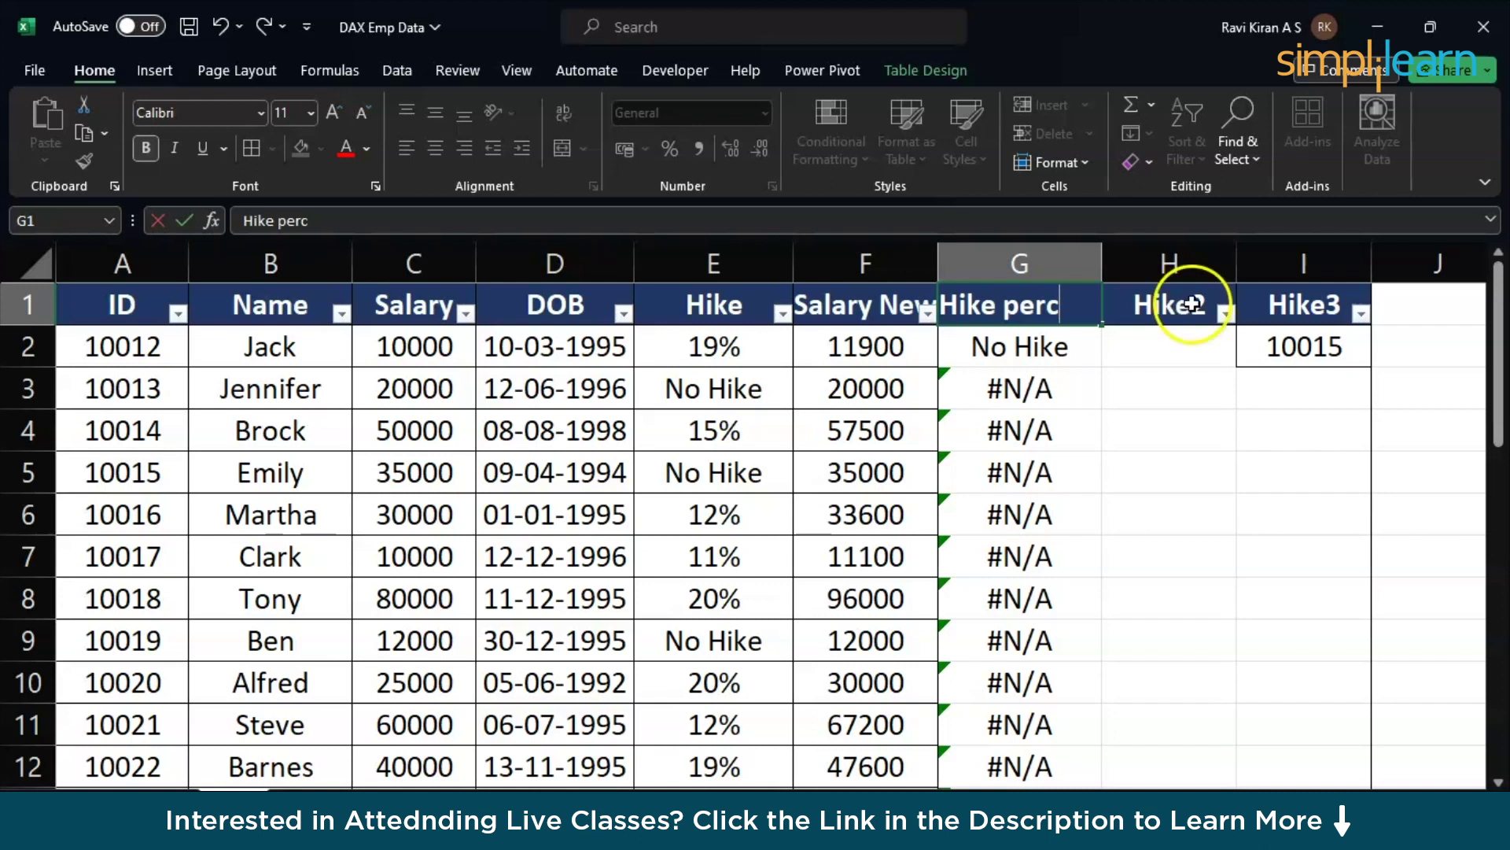
click(1176, 307)
key(Delete)
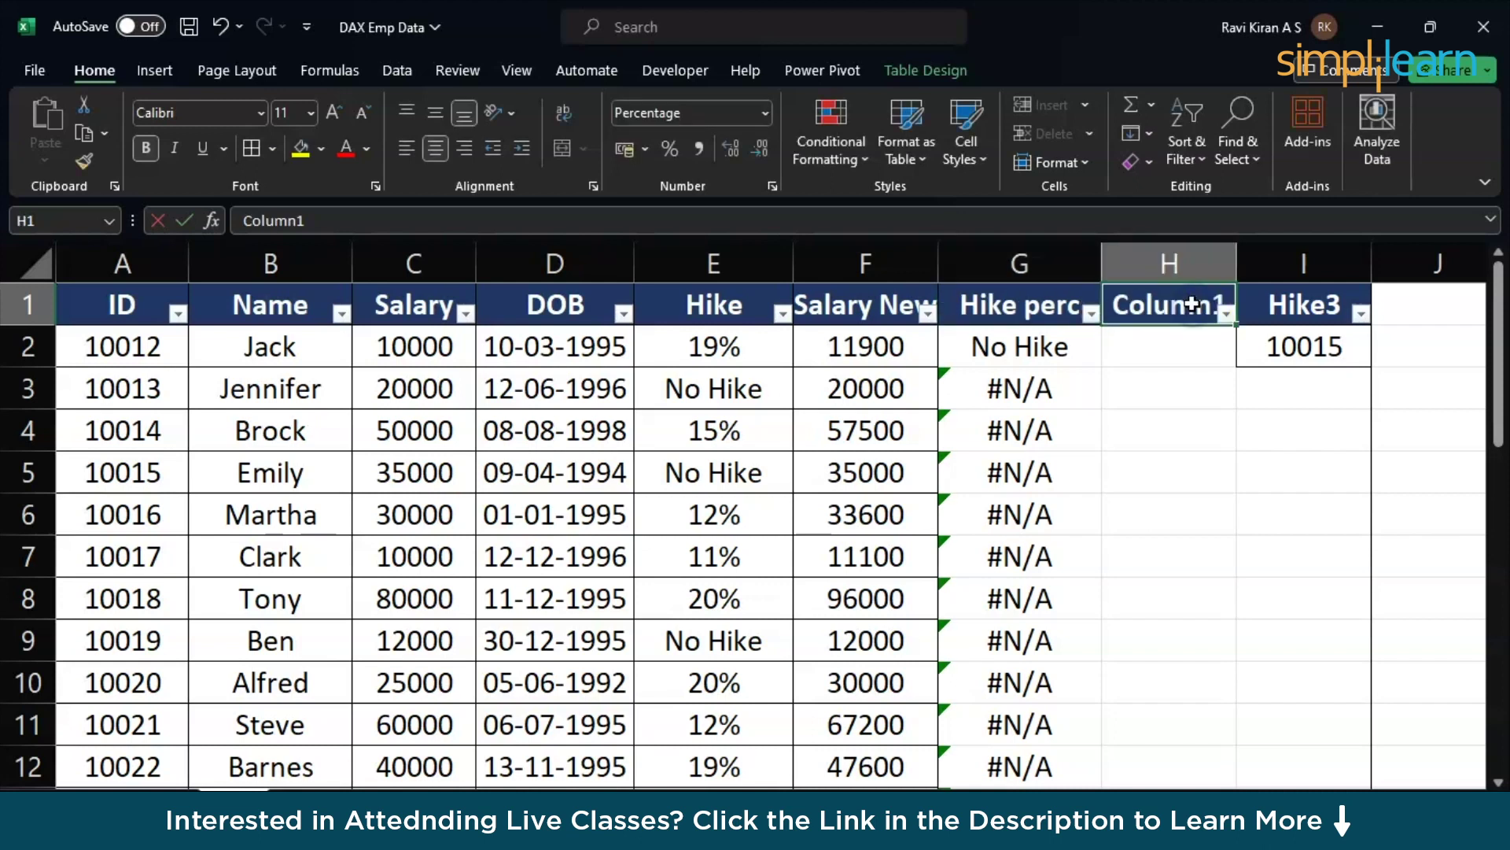
click(1450, 499)
scroll(1067, 391, up, 1)
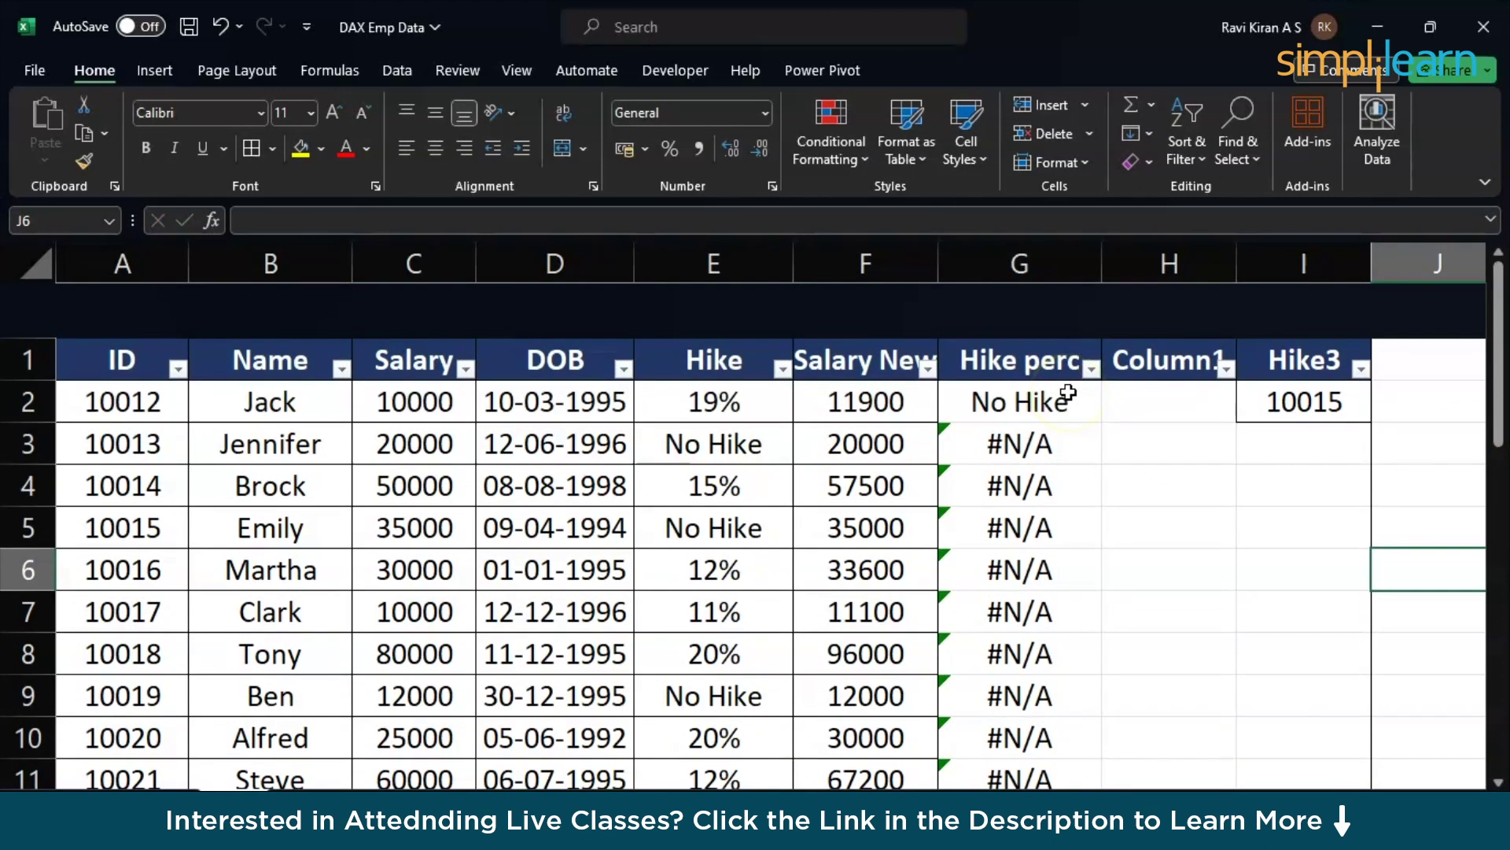
scroll(1067, 391, down, 1)
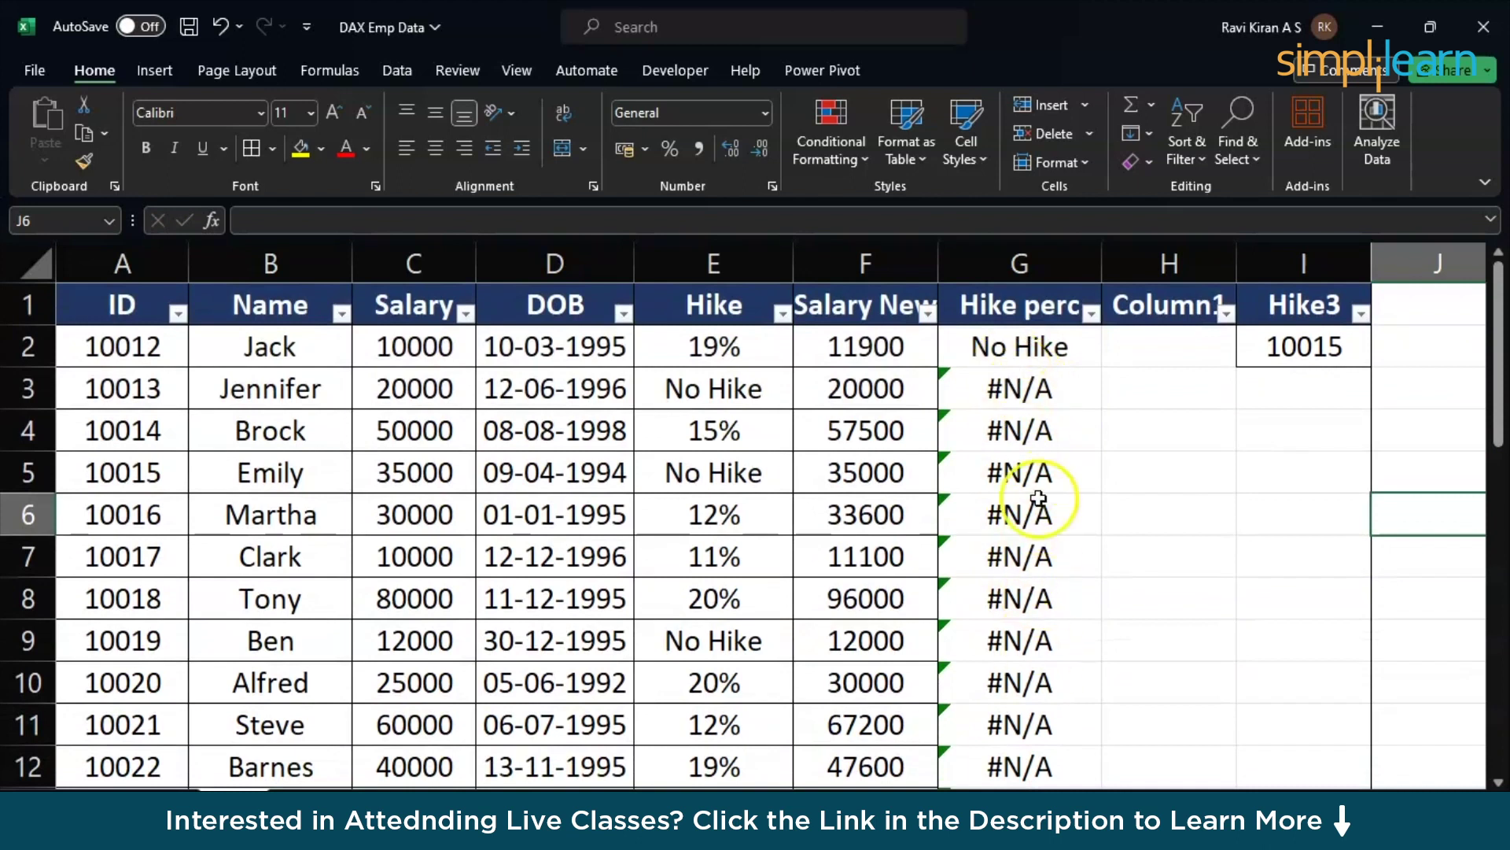
Step: Change G2's formula to =IFERROR(VLOOKUP(...),"") so unmatched rows show blank
click(991, 345)
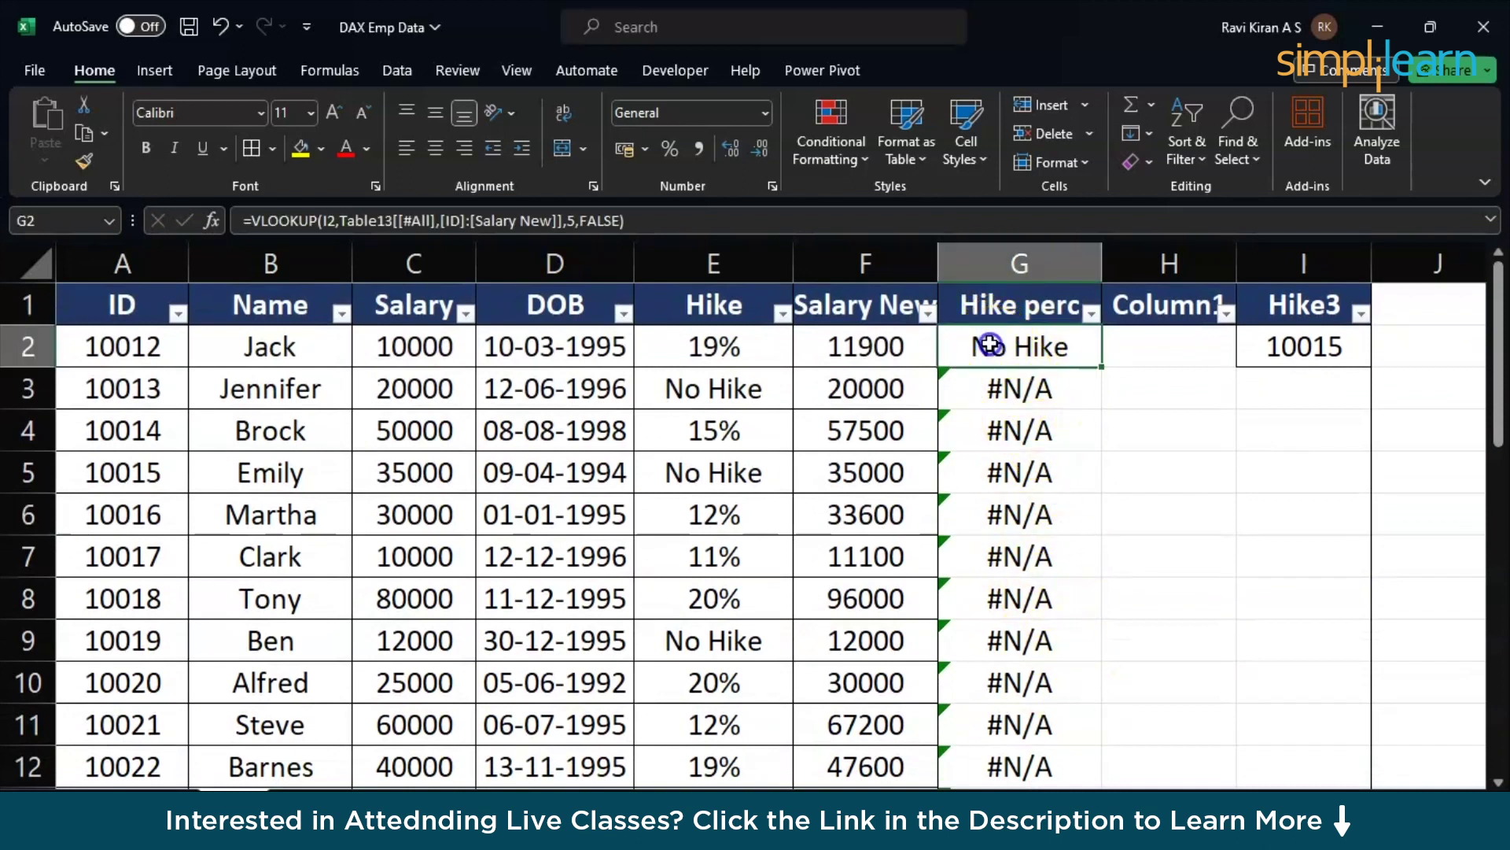
click(259, 227)
text(I)
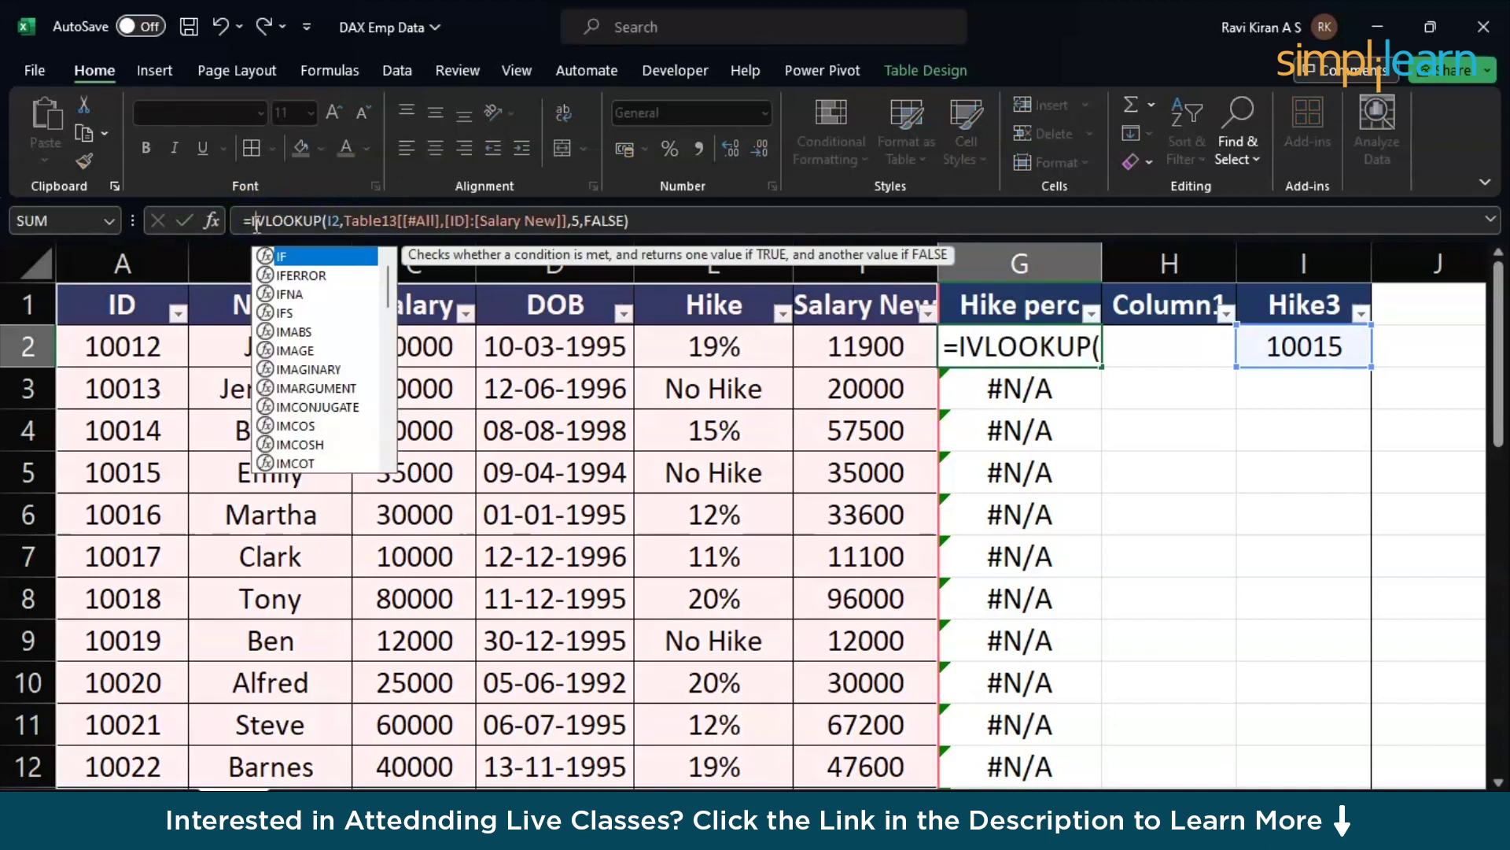
text(F)
key(Down)
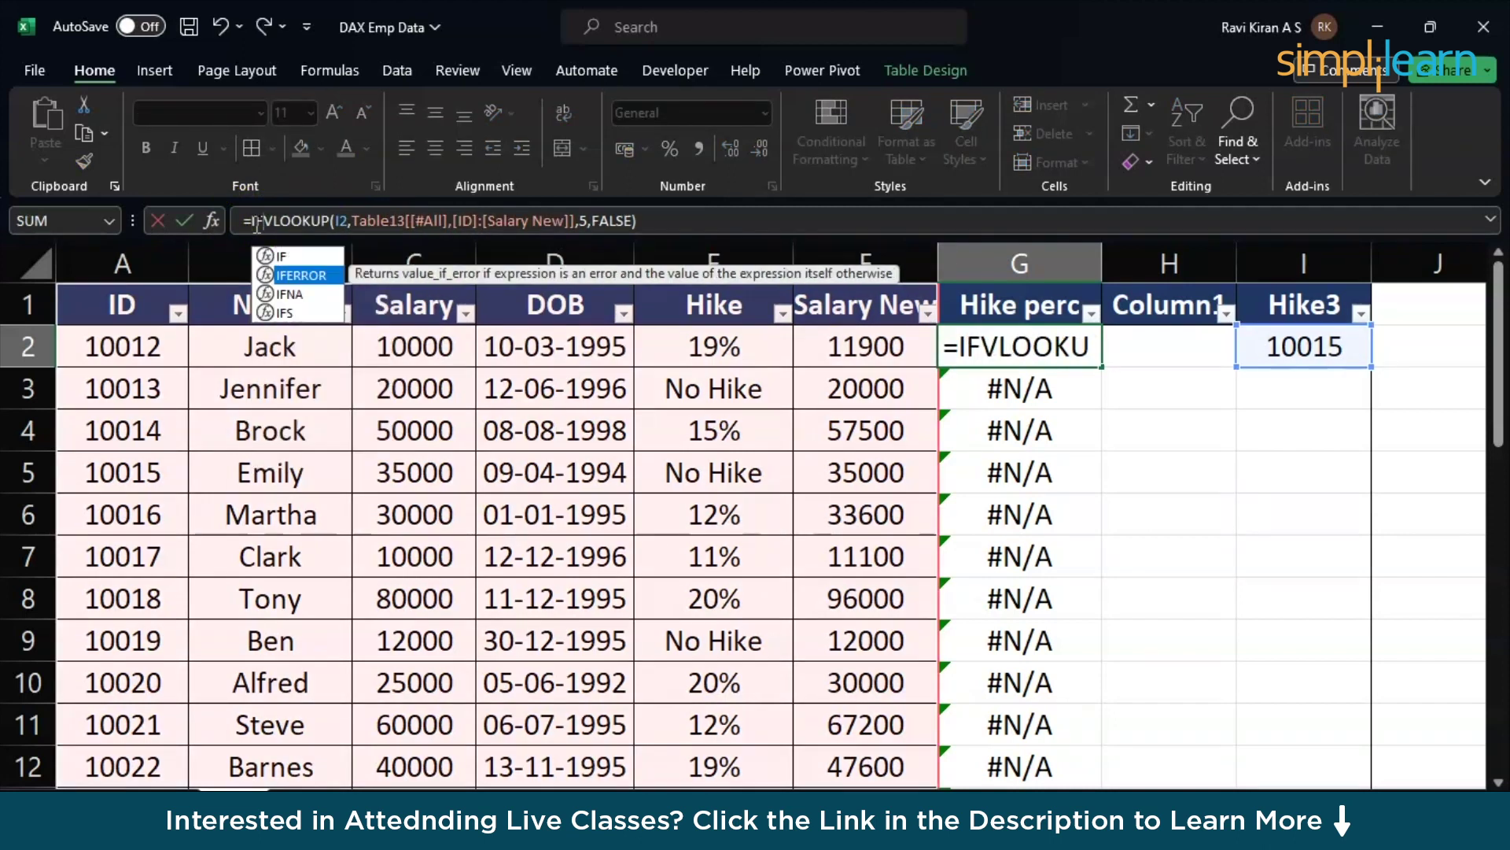
key(Tab)
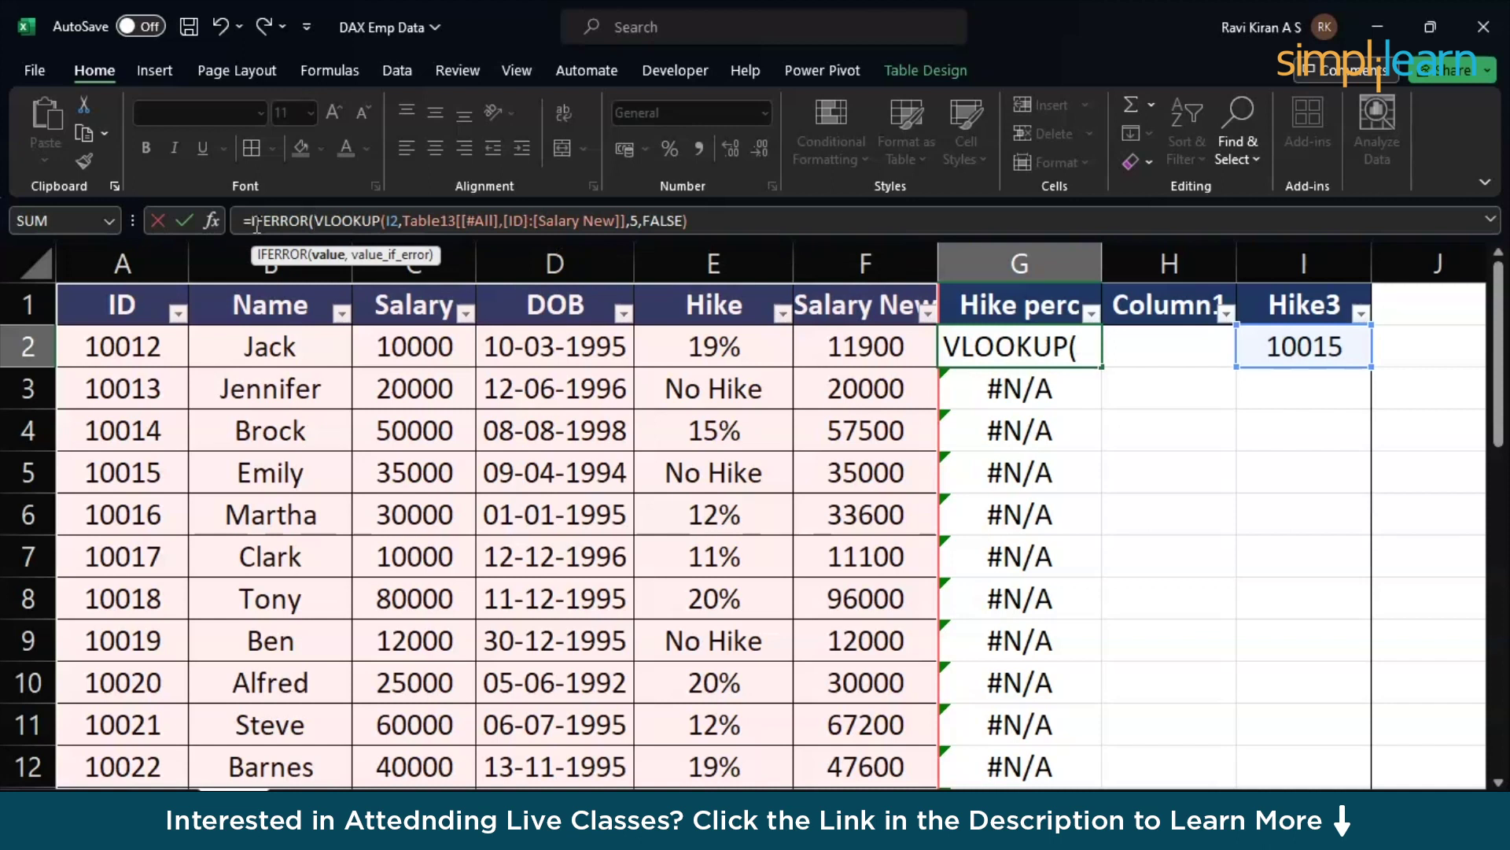
click(705, 217)
text(,)
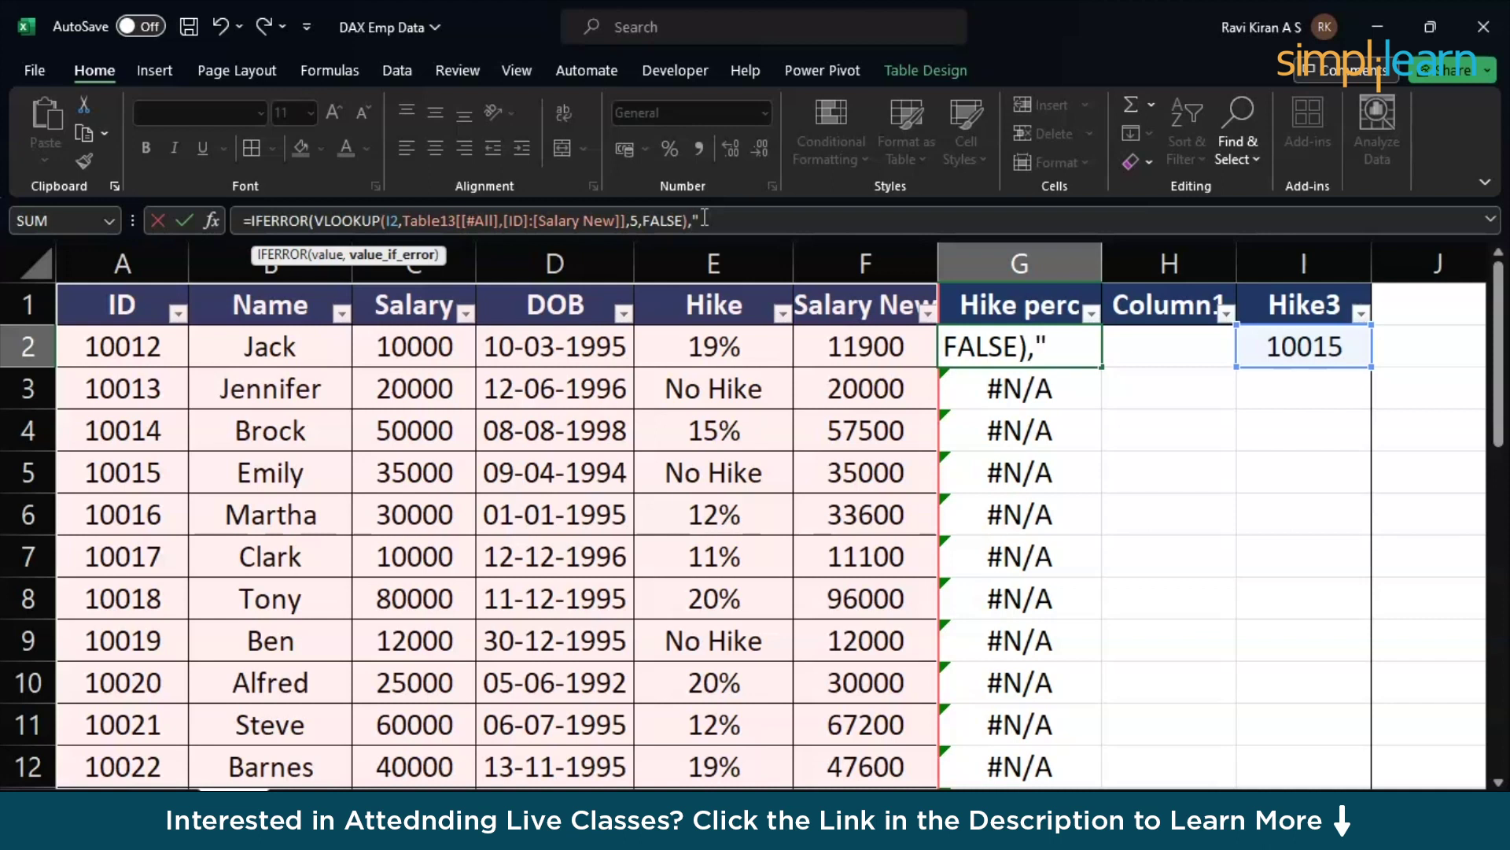
text(""))
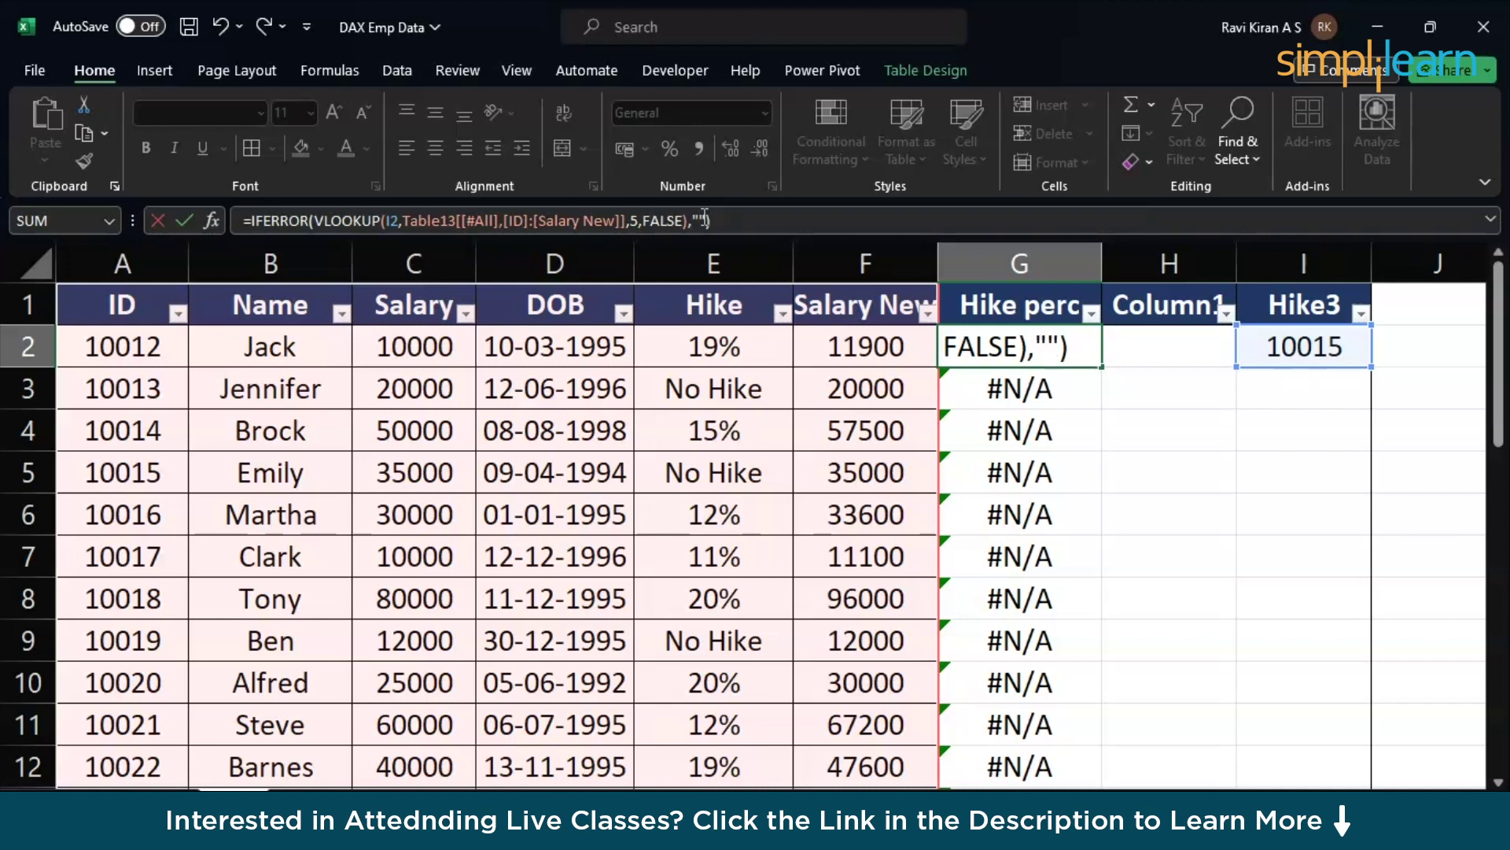
key(Return)
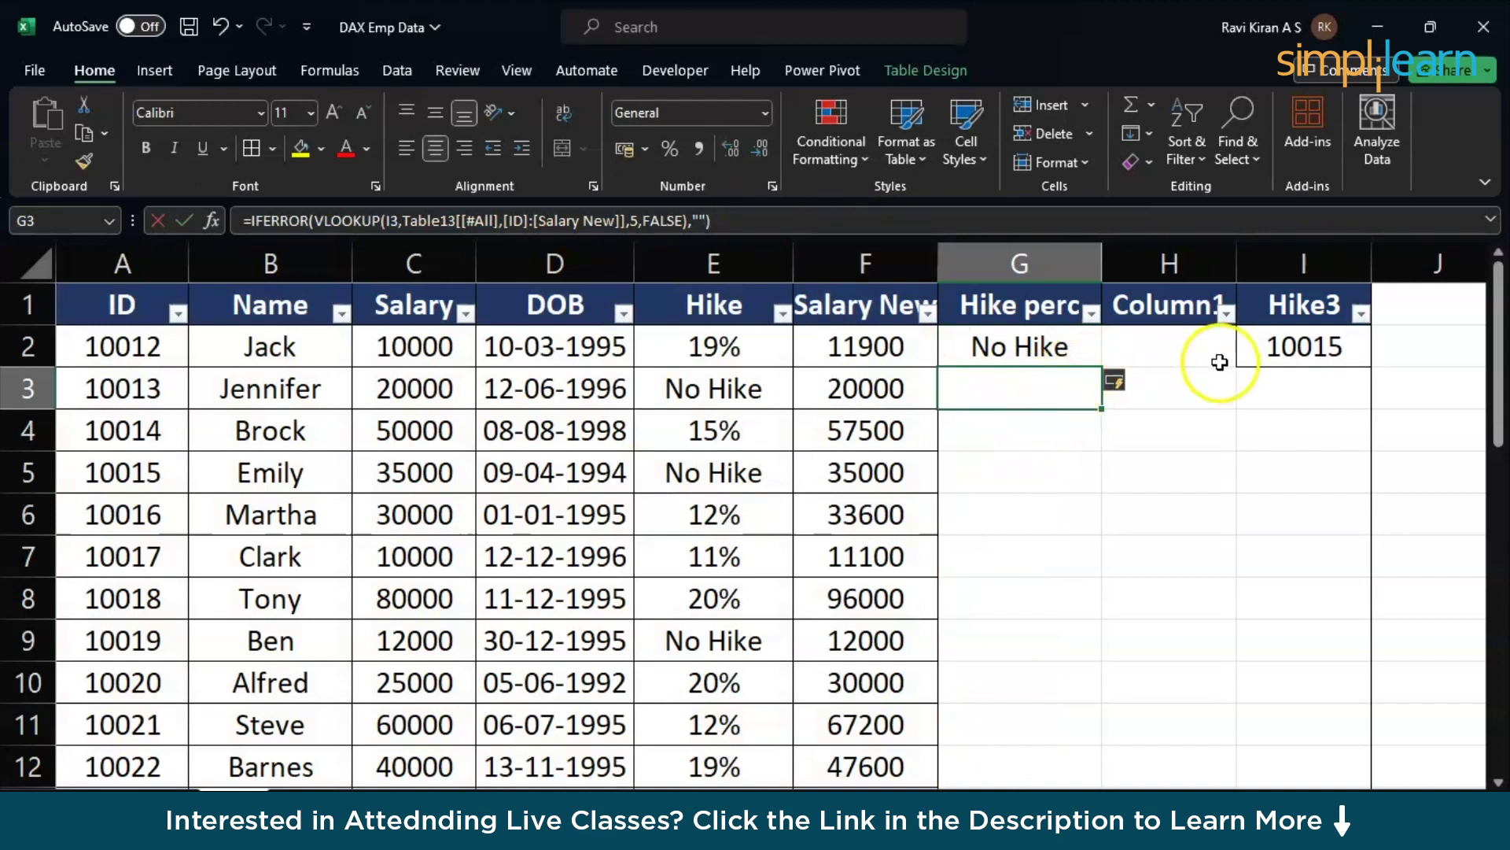
Step: Copy ID 10014 from A4 over the Hike3 ID in I2
click(152, 425)
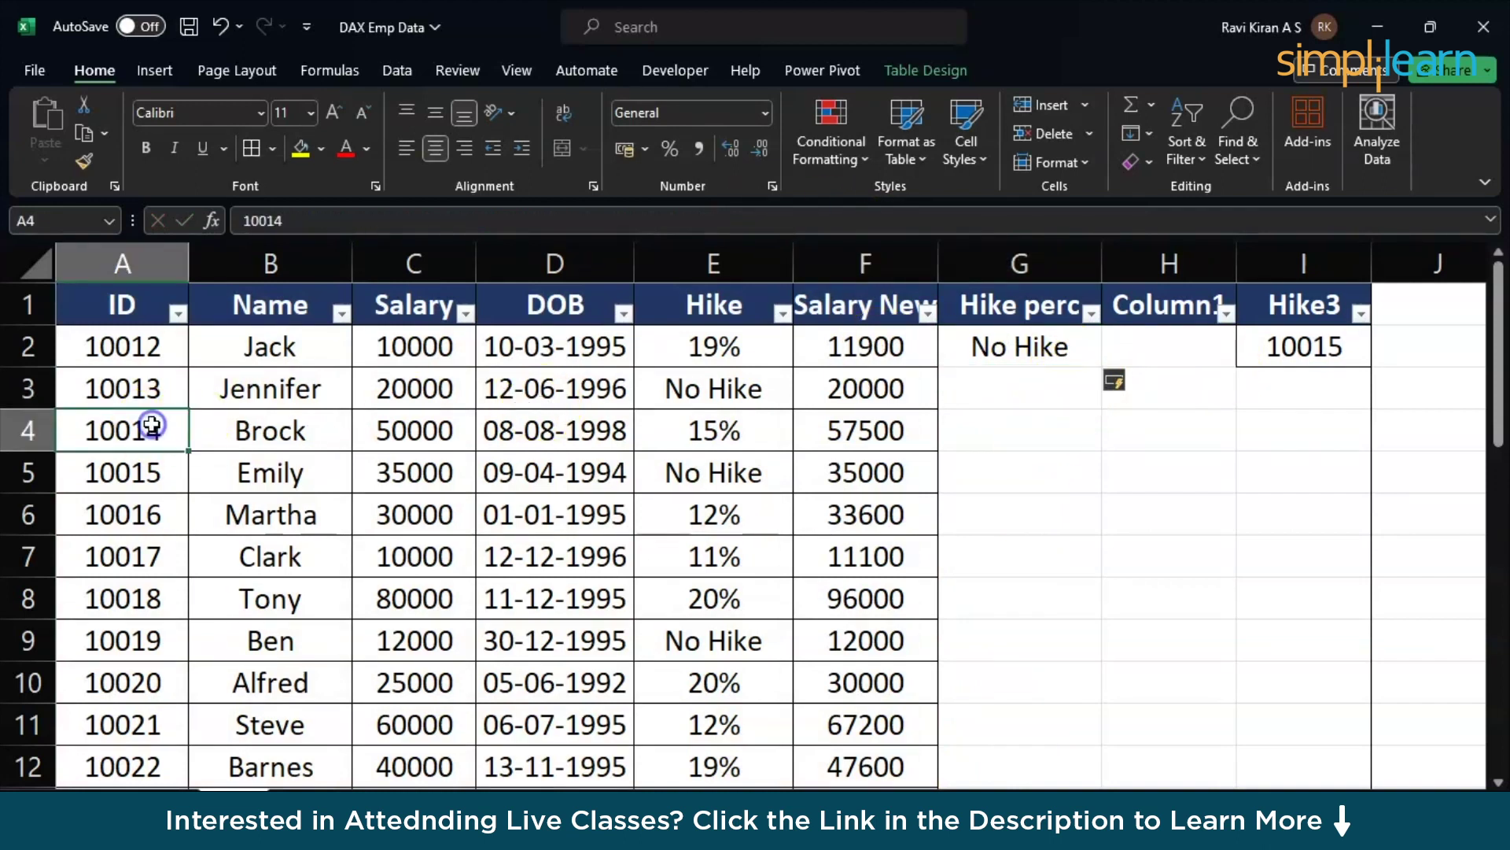
key(ctrl+c)
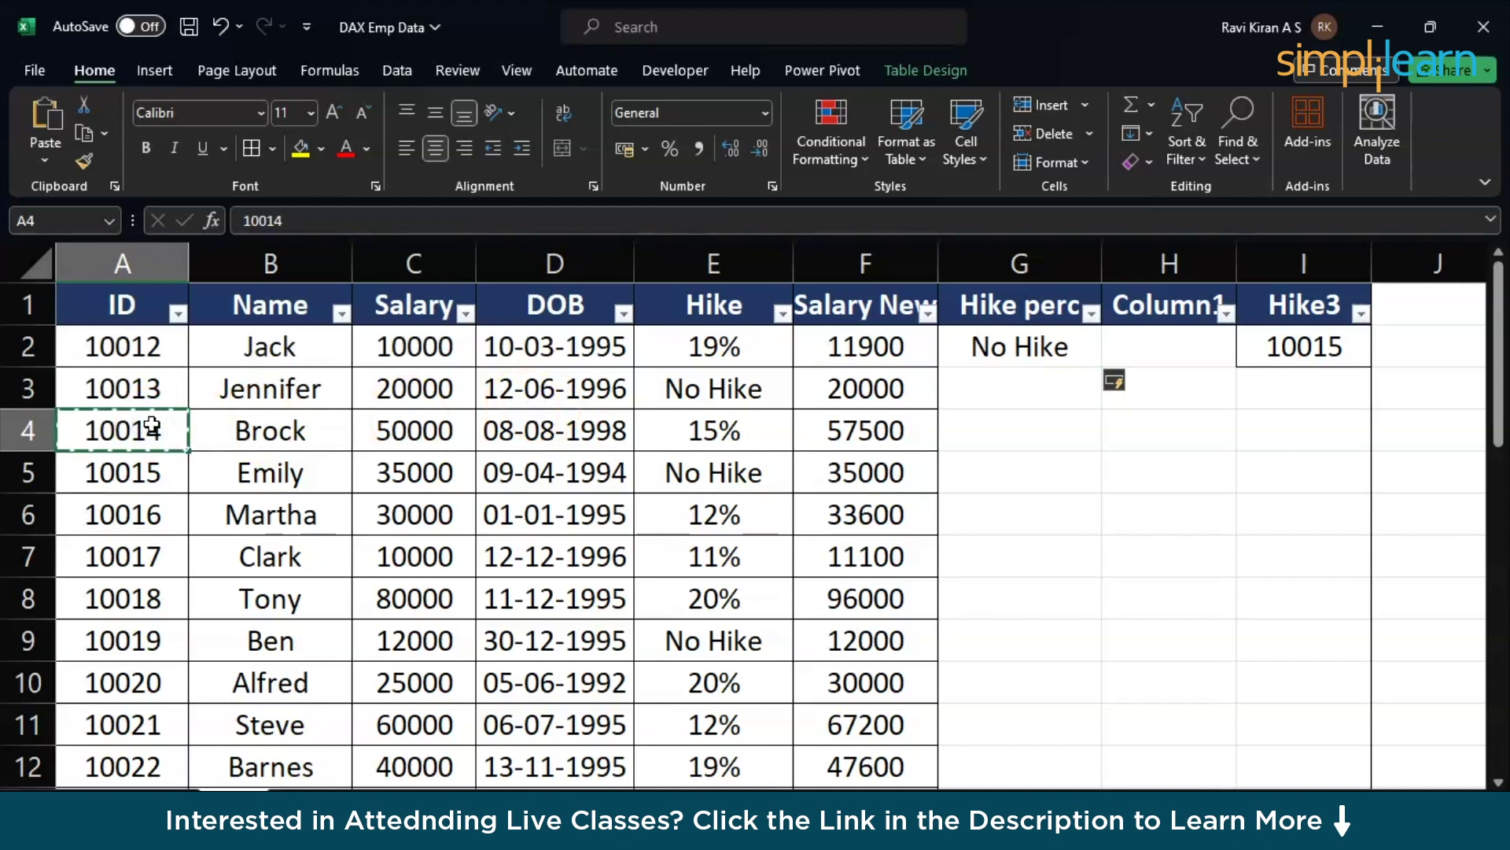
click(1300, 350)
key(ctrl+v)
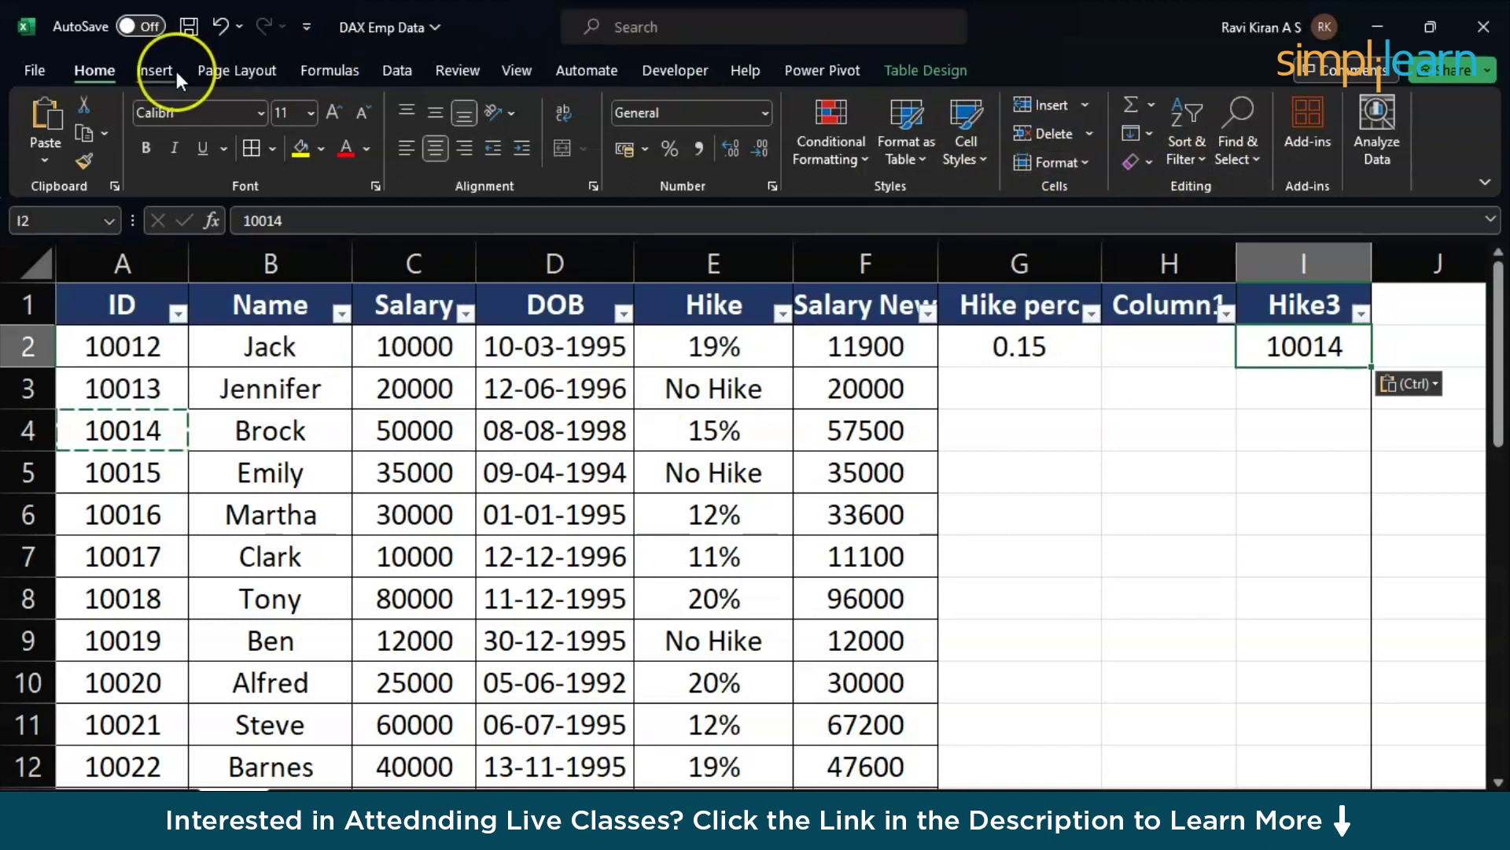
Step: Add List data validation to I2 with source =$A$2:$A$31
click(398, 72)
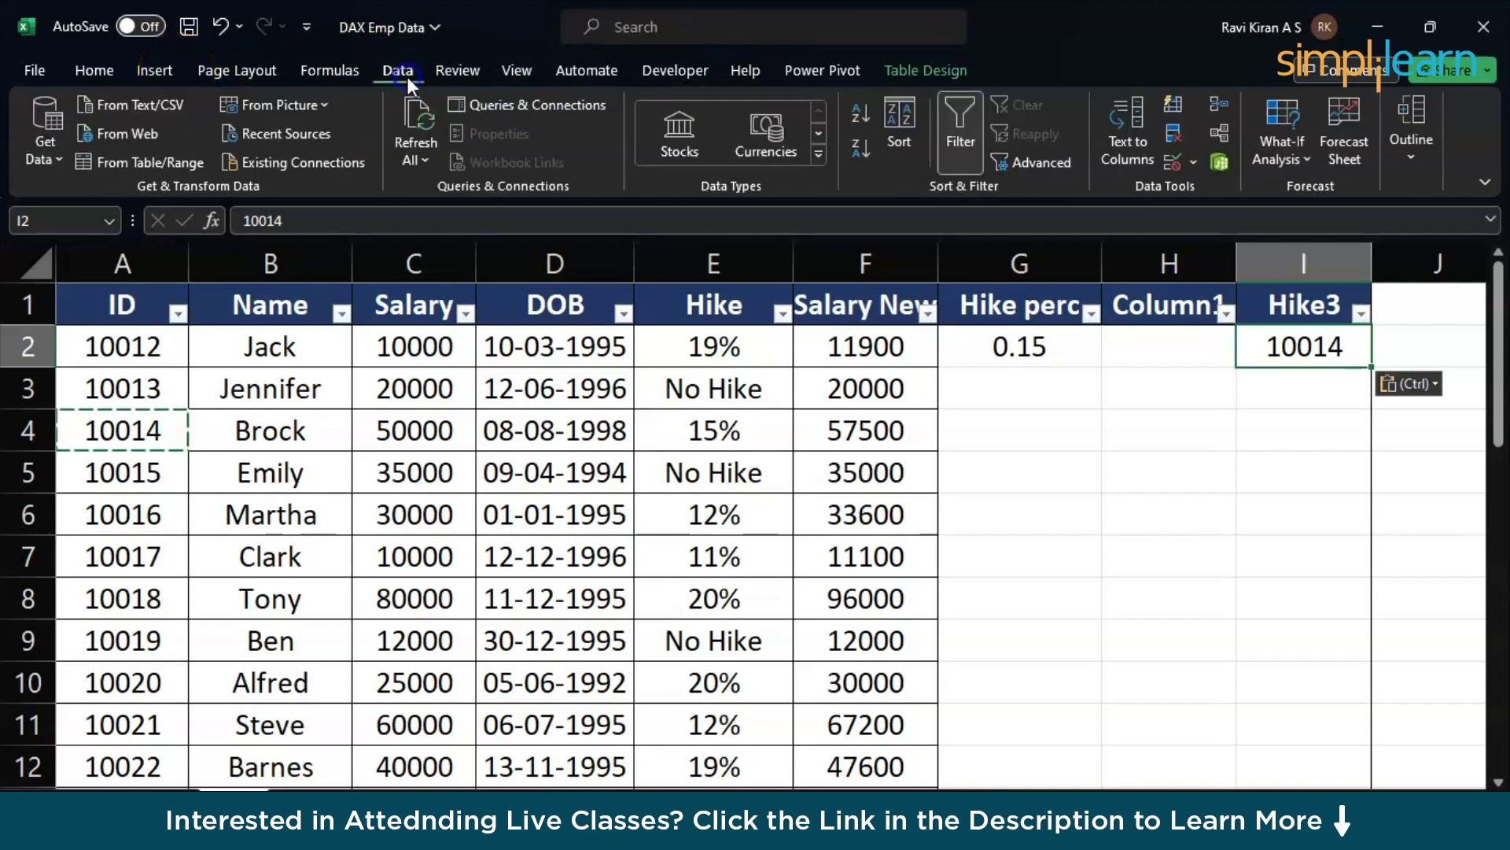
click(1194, 163)
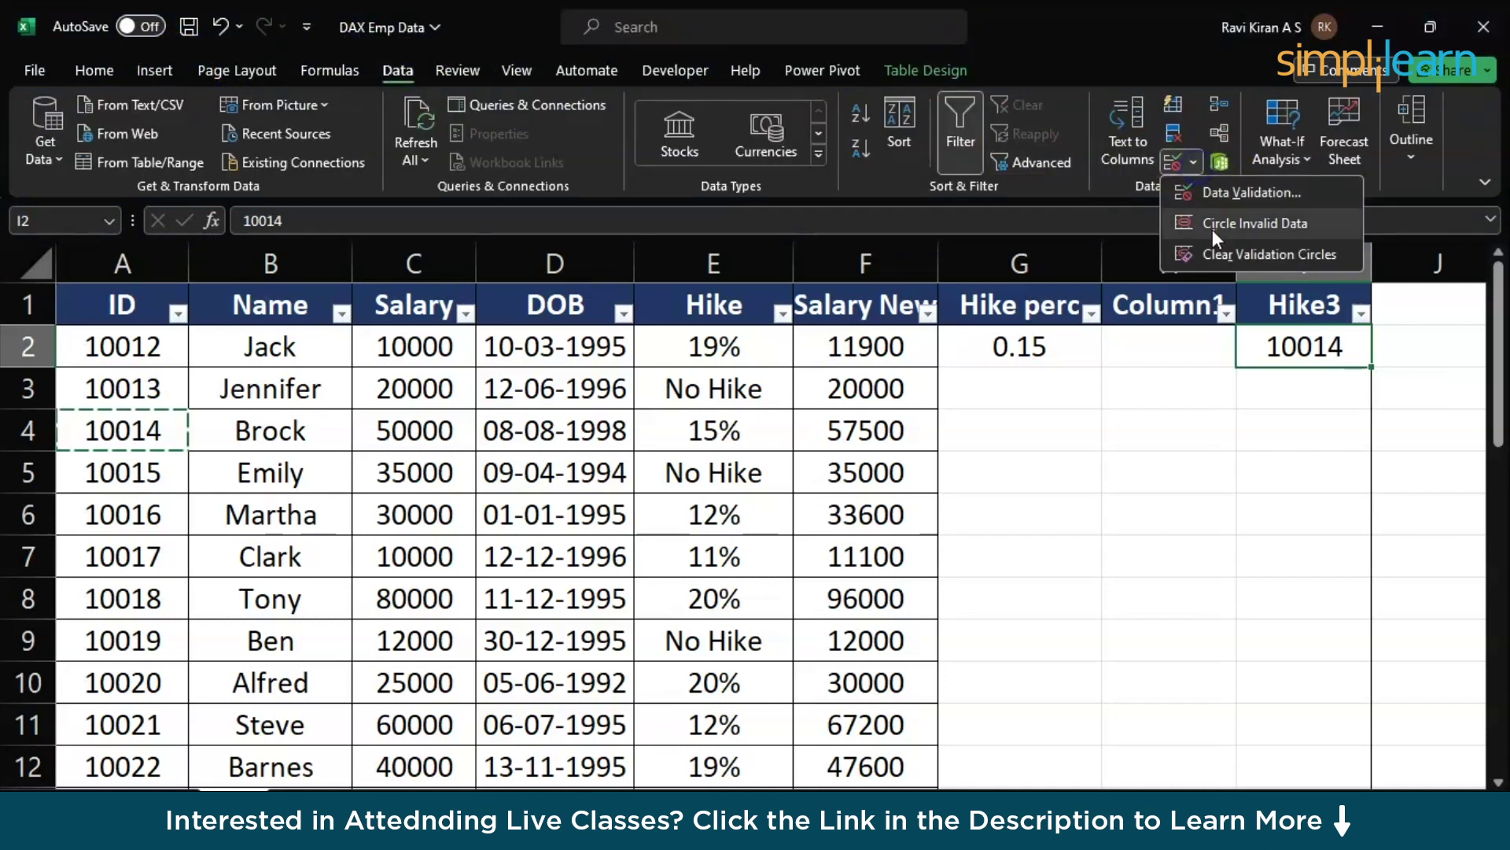
click(1224, 199)
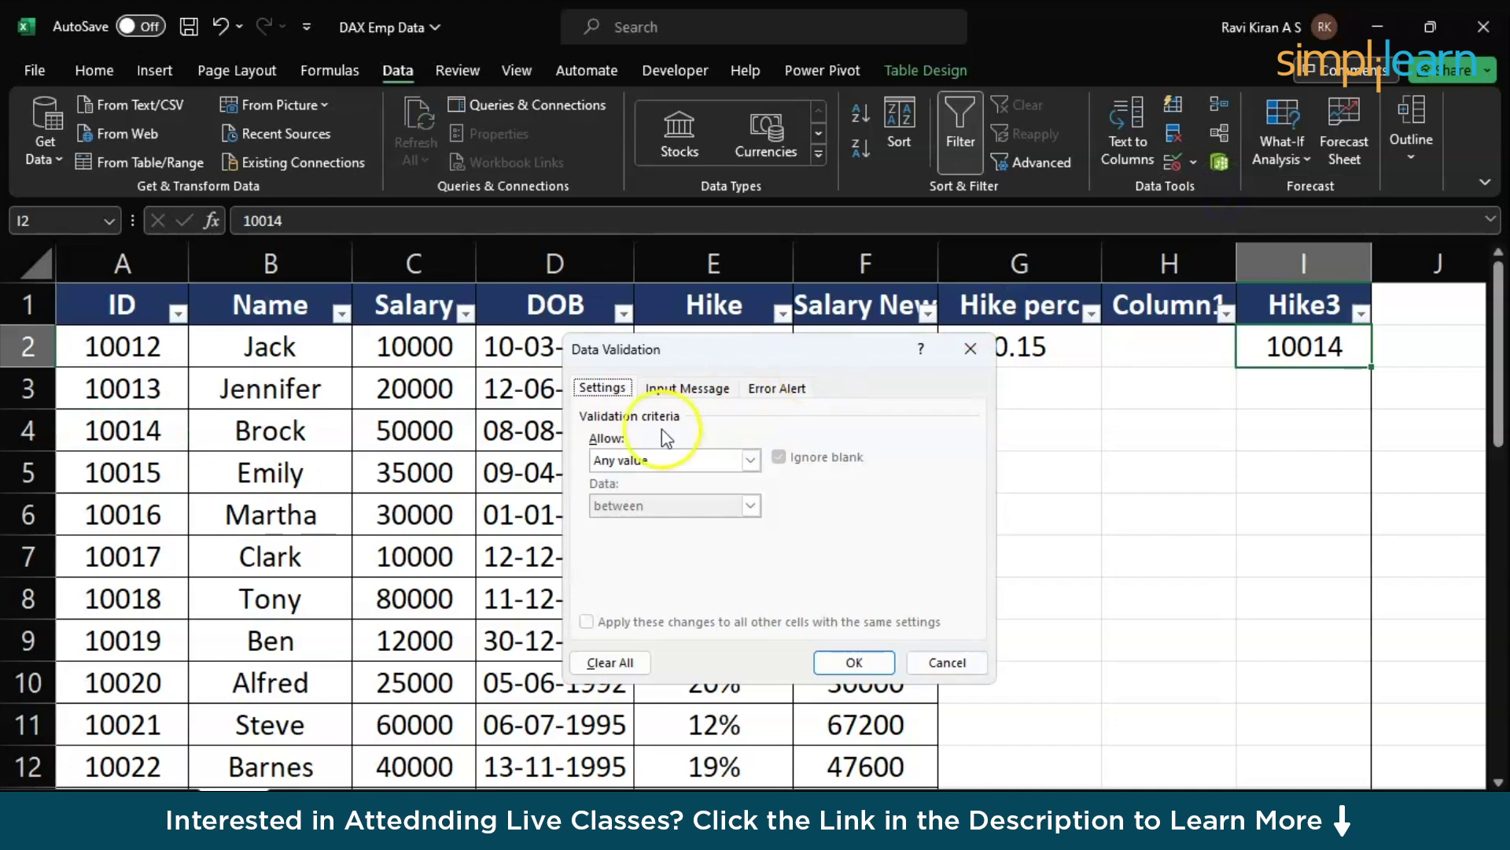
click(651, 460)
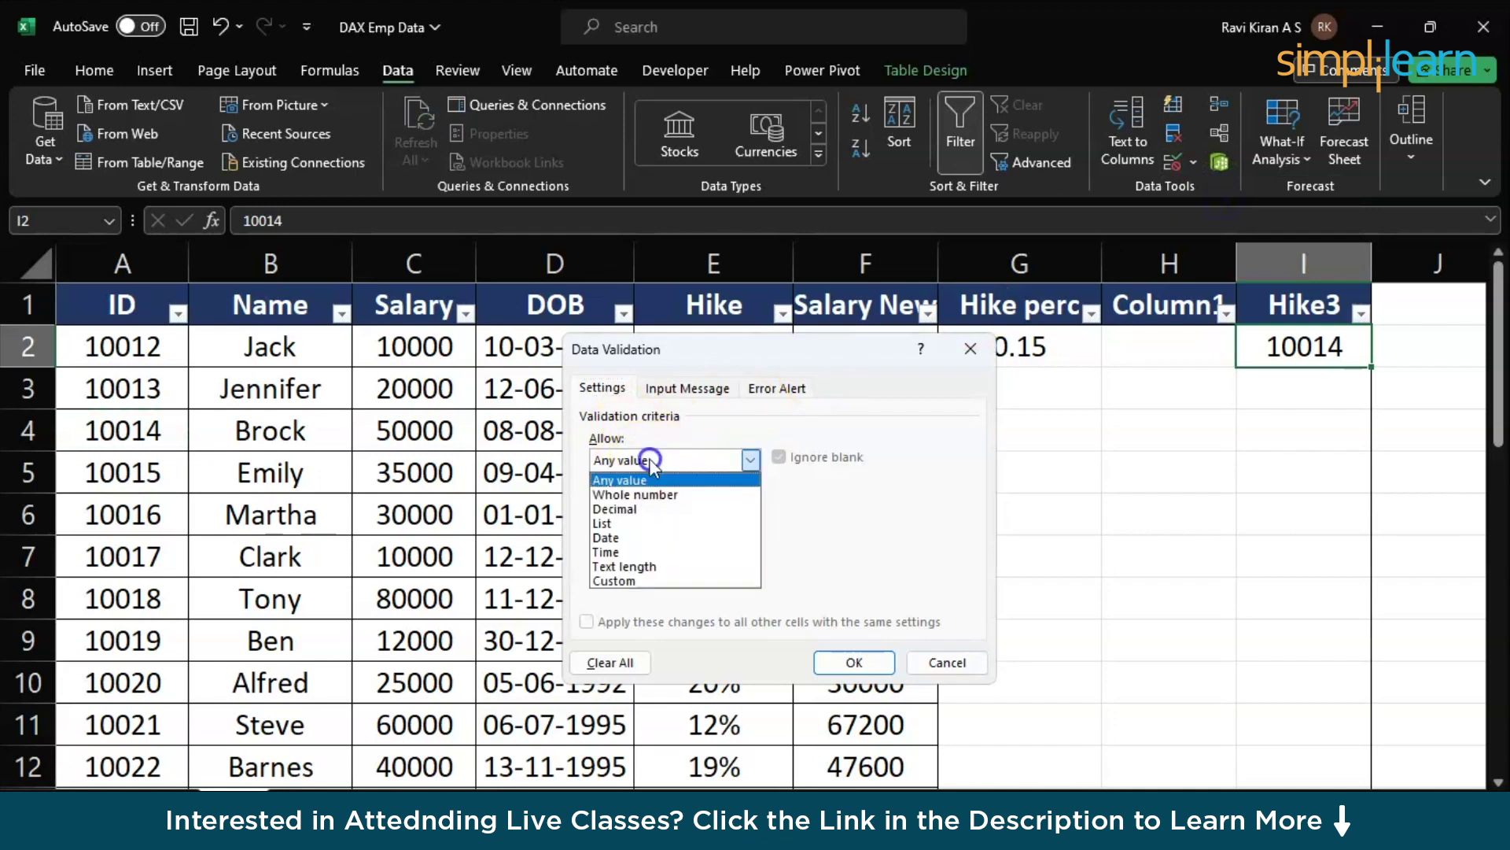
click(636, 524)
click(639, 548)
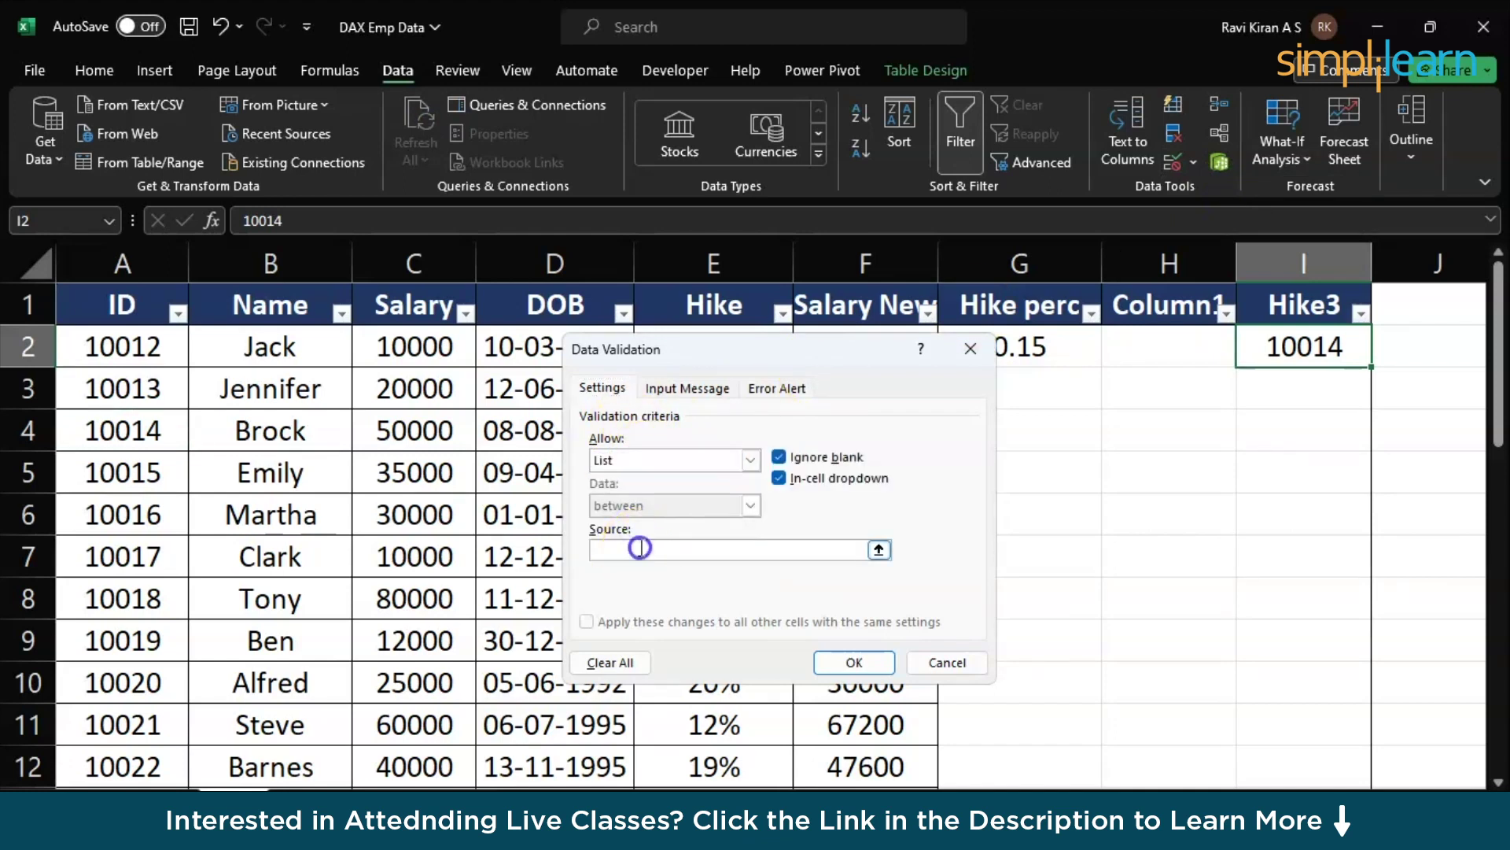
click(151, 350)
key(ctrl+shift+Down)
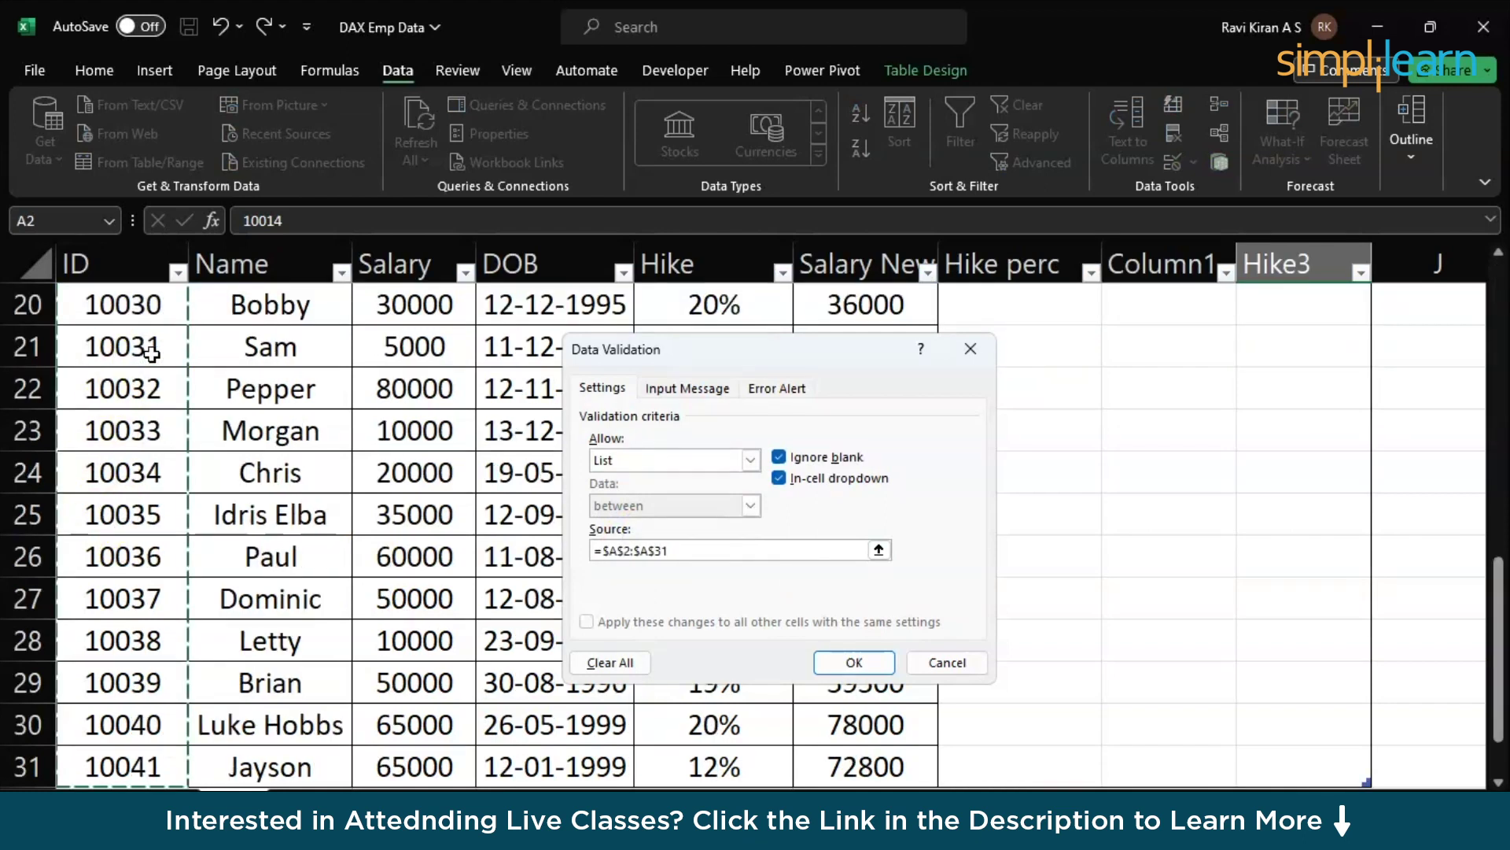
click(866, 661)
click(1400, 465)
Step: Pick 10012, then 10019, from I2's dropdown and check the G2 result
scroll(1298, 422, up, 6)
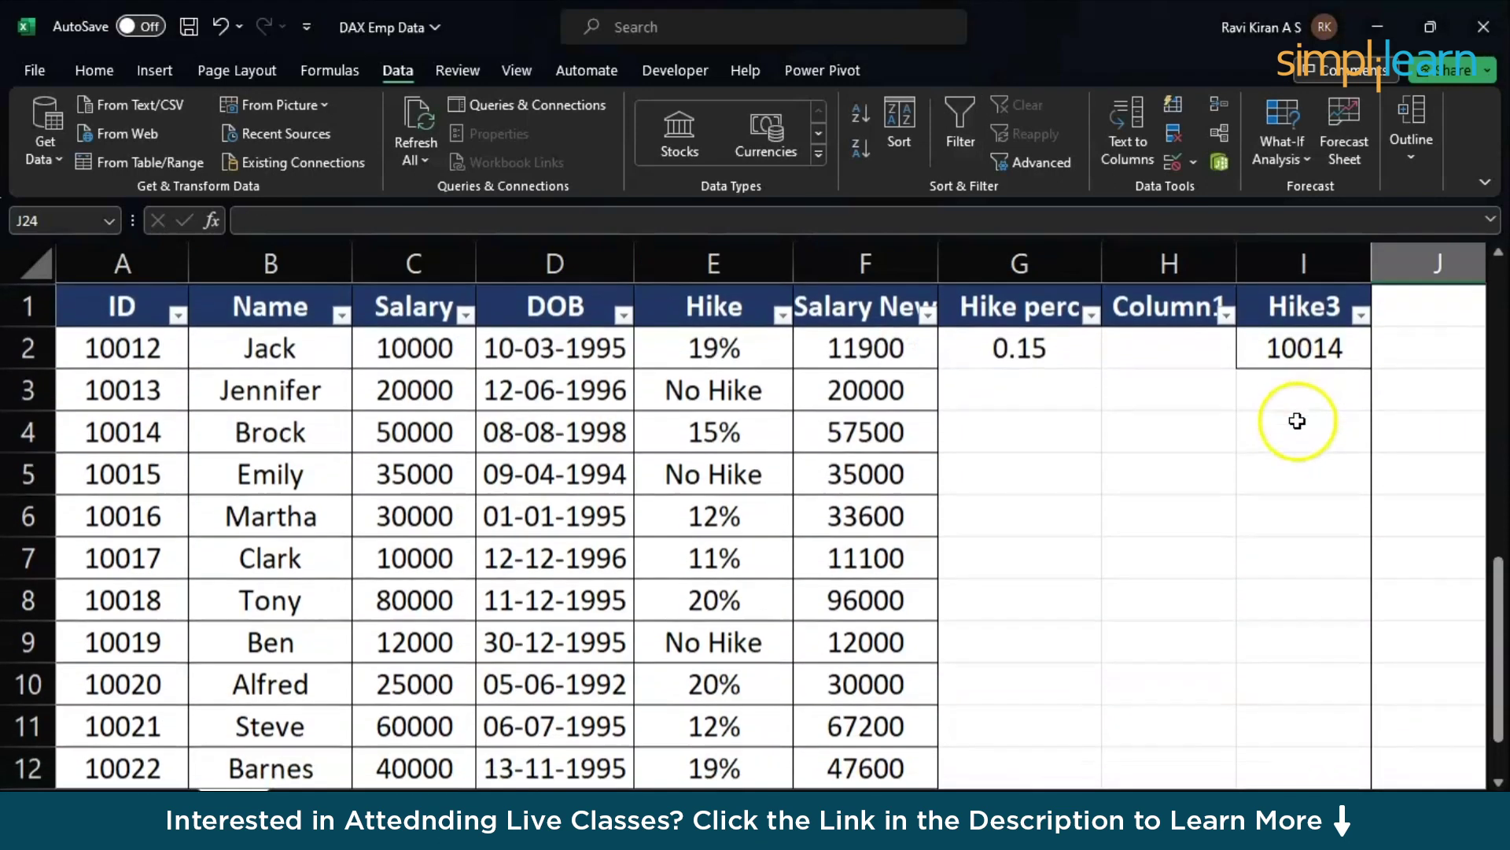
click(1343, 362)
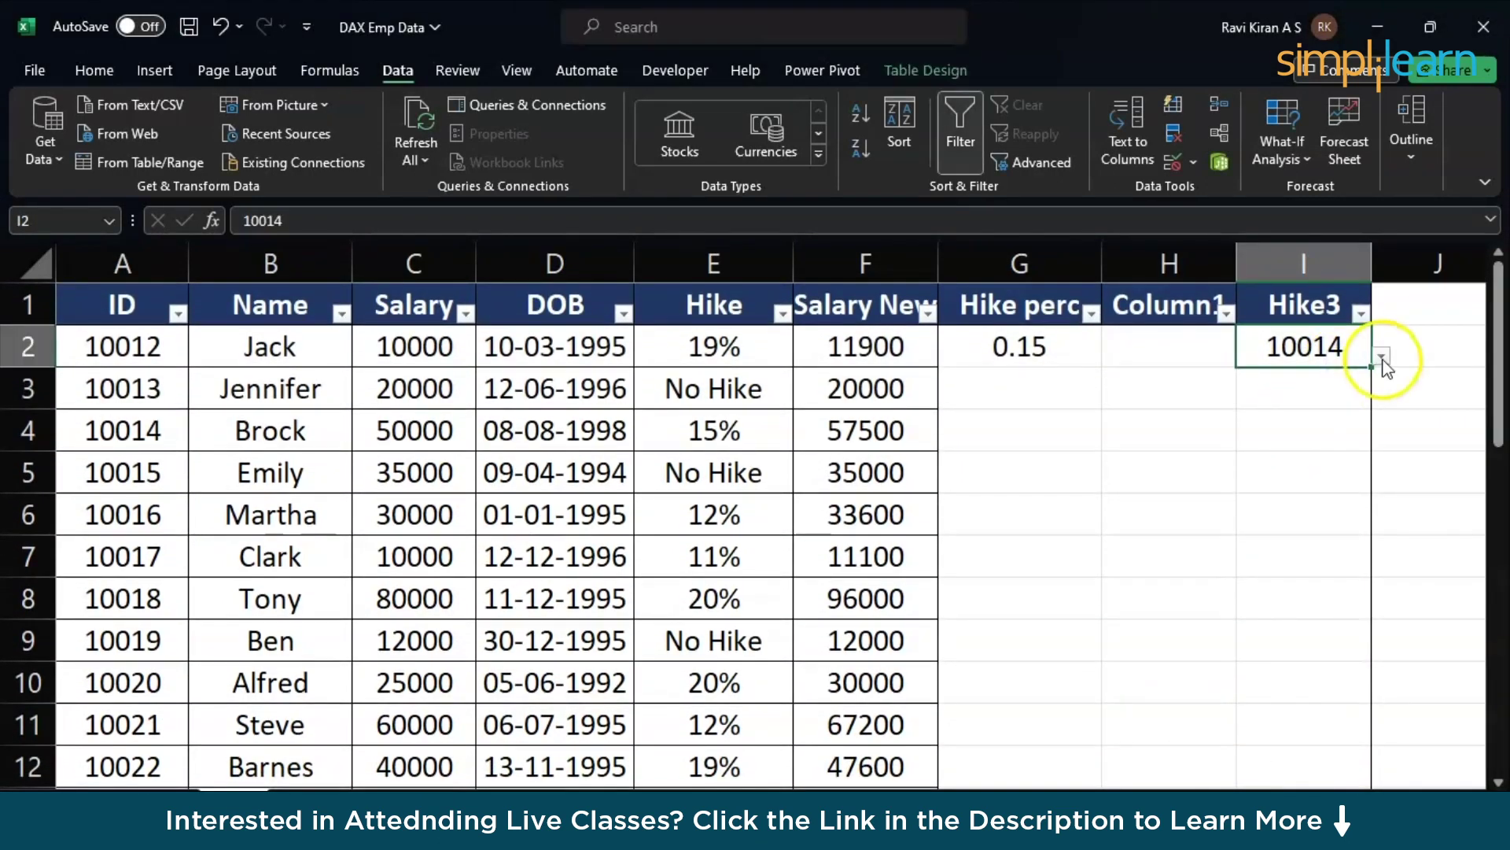
click(1382, 356)
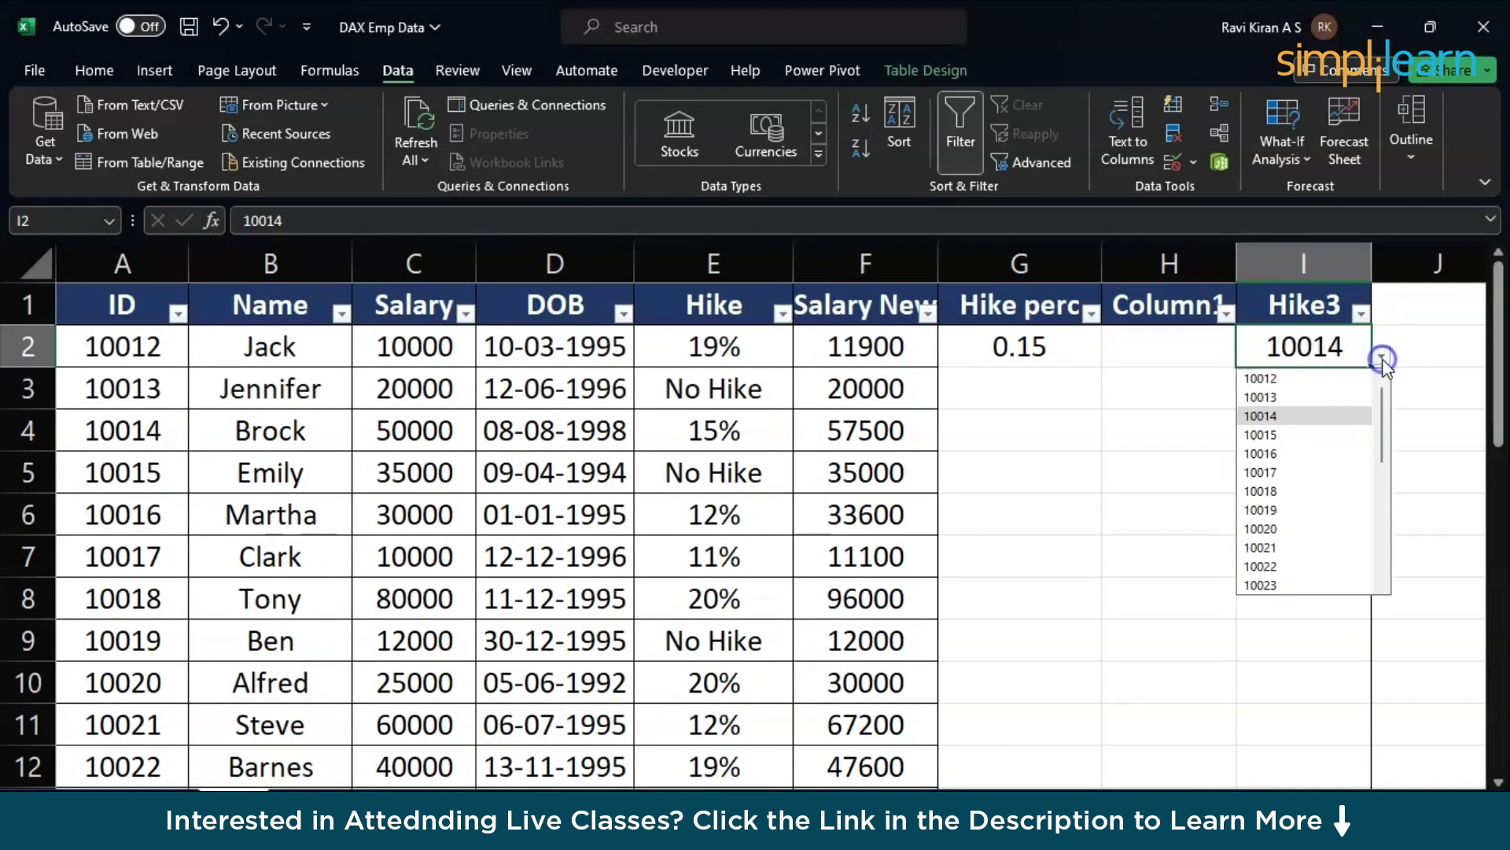
click(1280, 379)
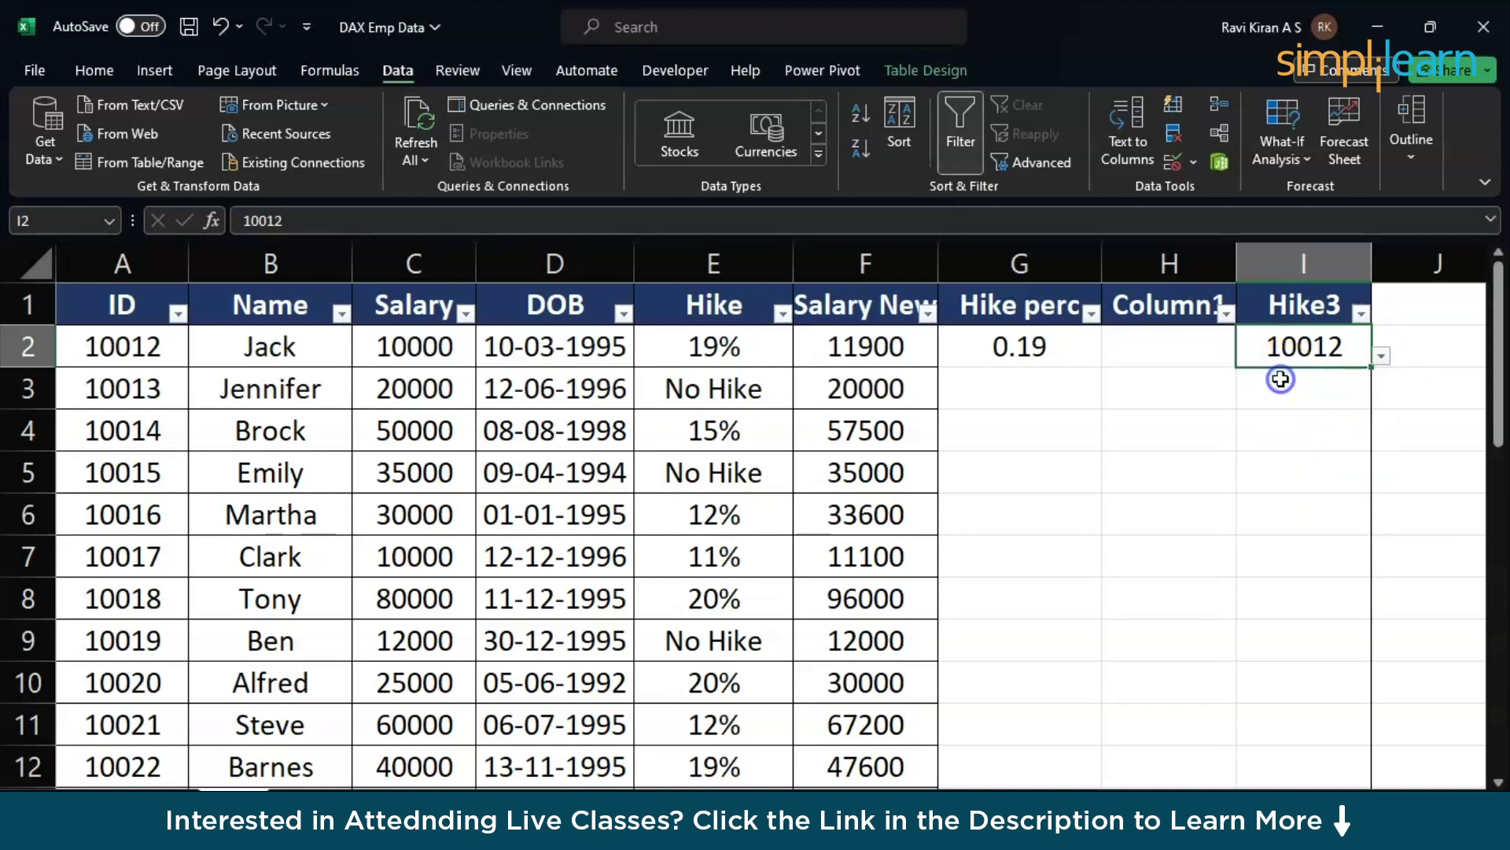
click(1383, 360)
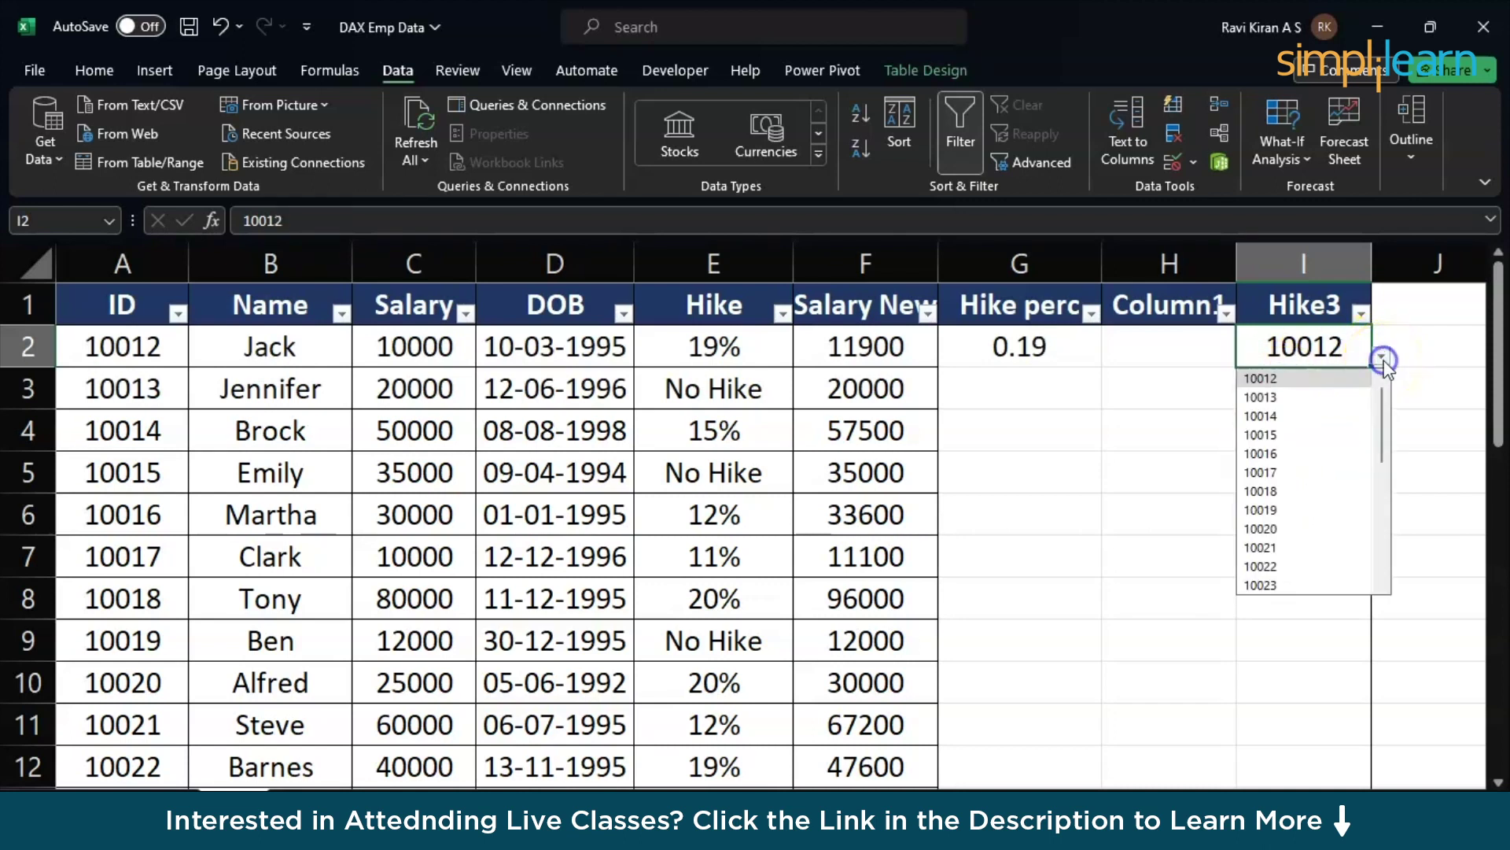
click(1282, 510)
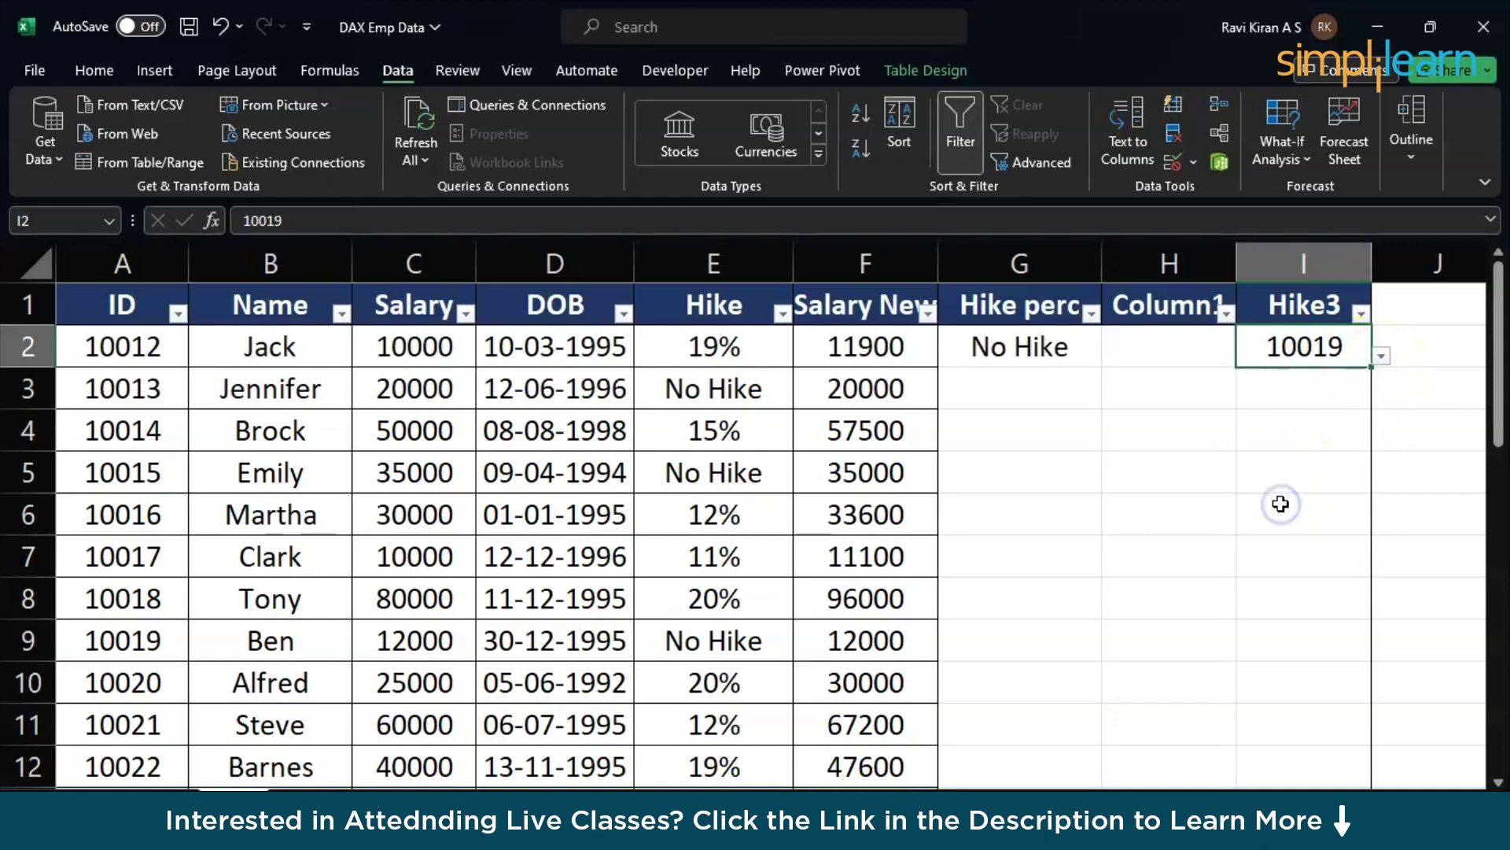
click(1036, 351)
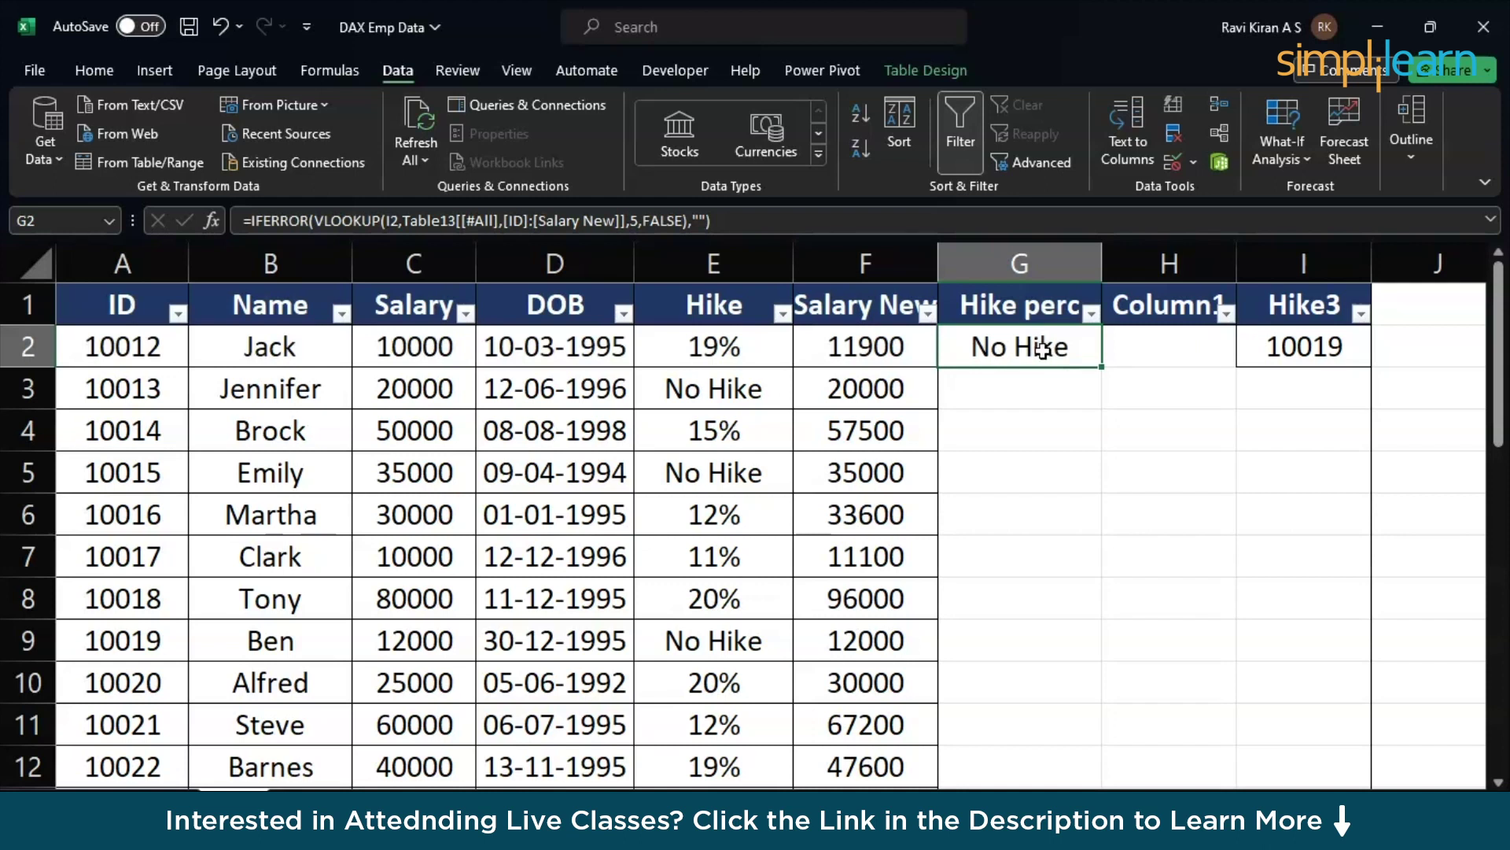
click(1004, 479)
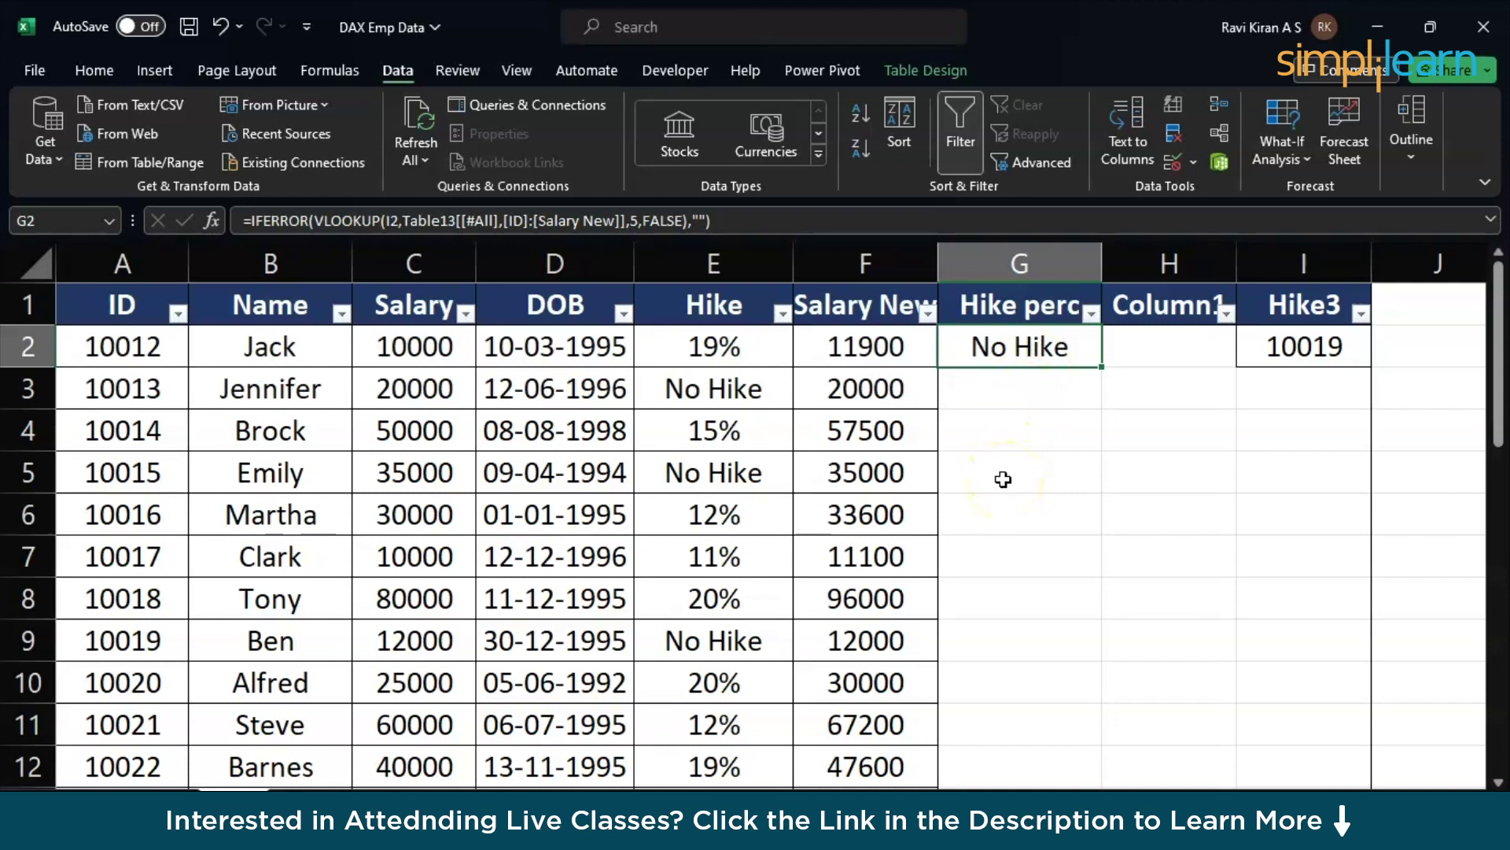